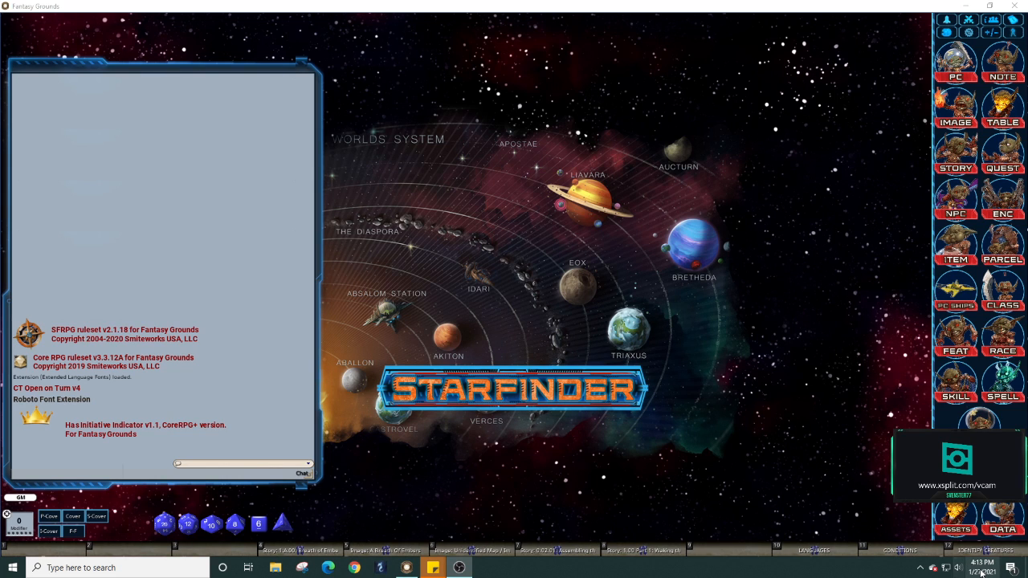
Switch the webcam background in XSplit VCam to the blueprint drawing image and close the XSplit VCam window.
click(921, 568)
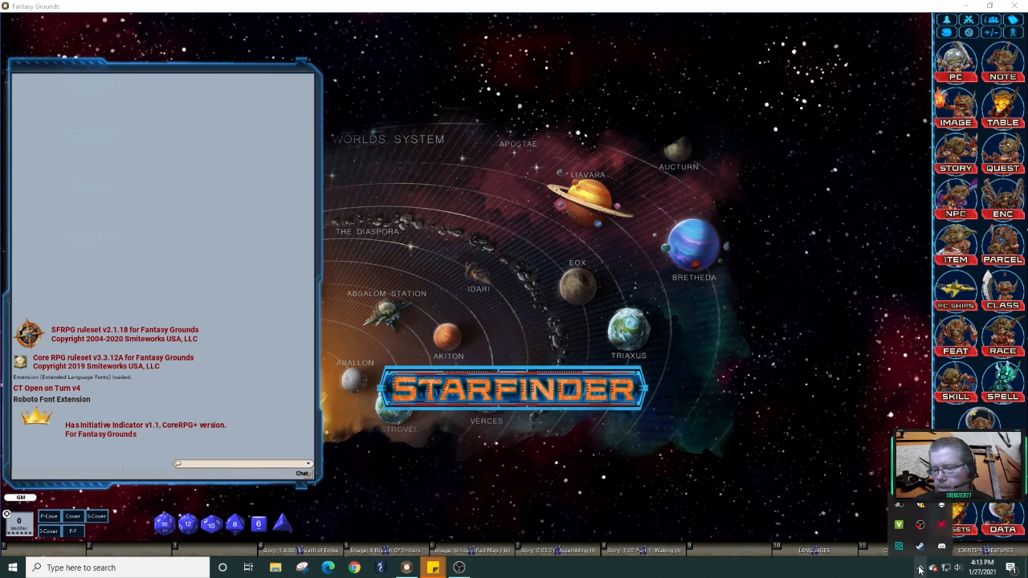
click(905, 547)
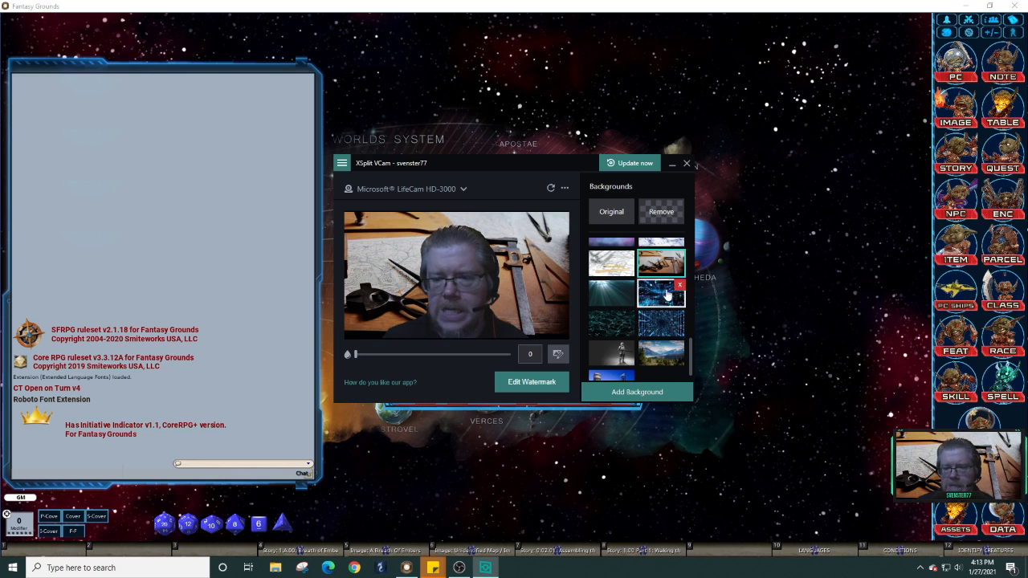
scroll(663, 329, up, 4)
scroll(672, 343, down, 5)
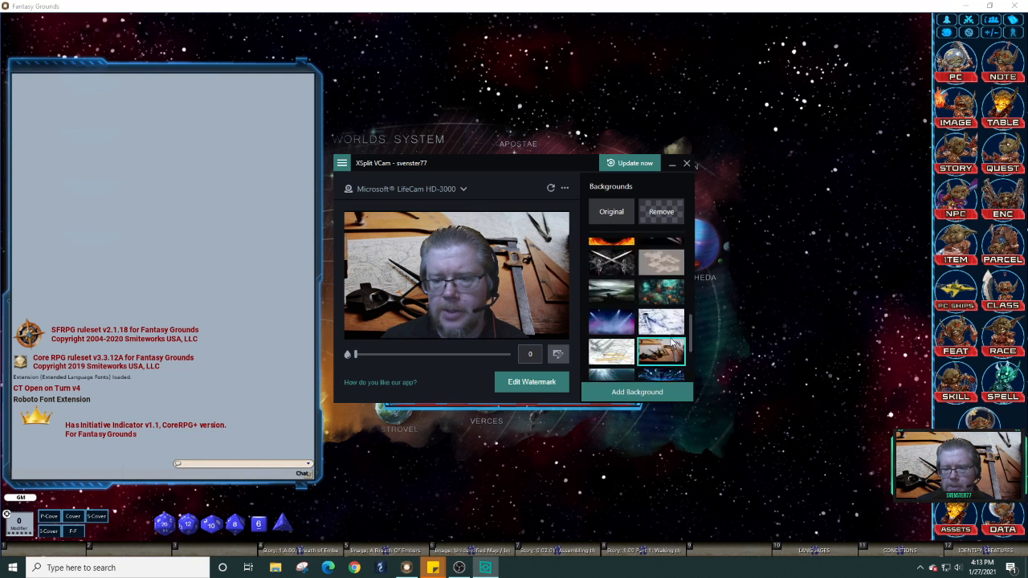
click(661, 243)
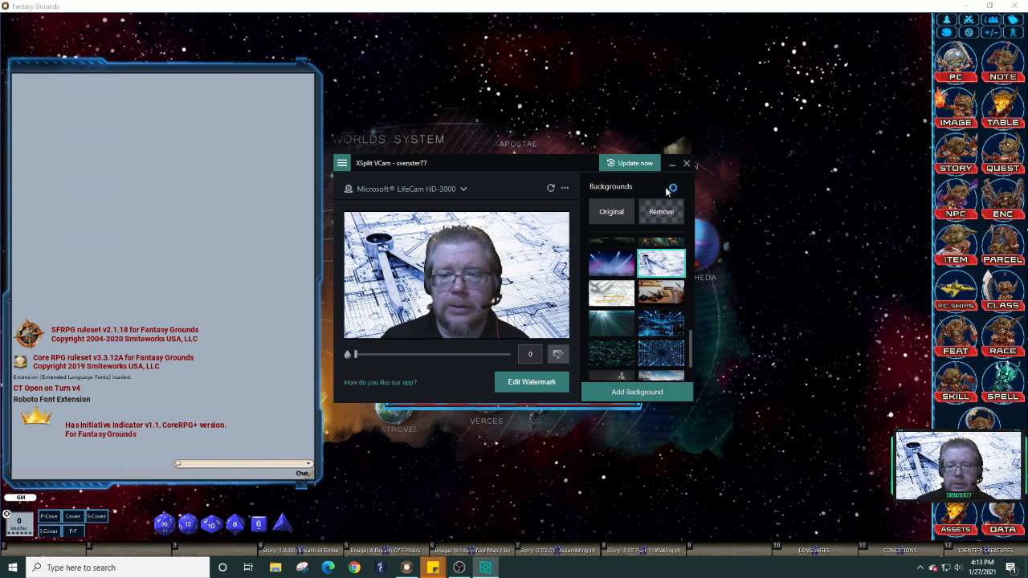
click(687, 163)
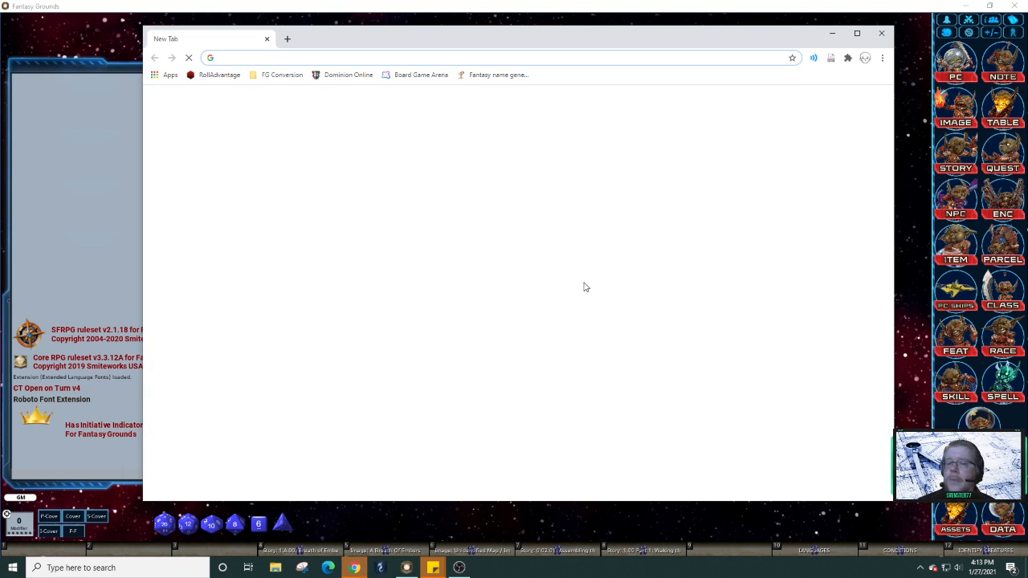
Move the new browser window off this screen and return to the Game Master's Fantasy Grounds window.
drag(411, 44, 1027, 42)
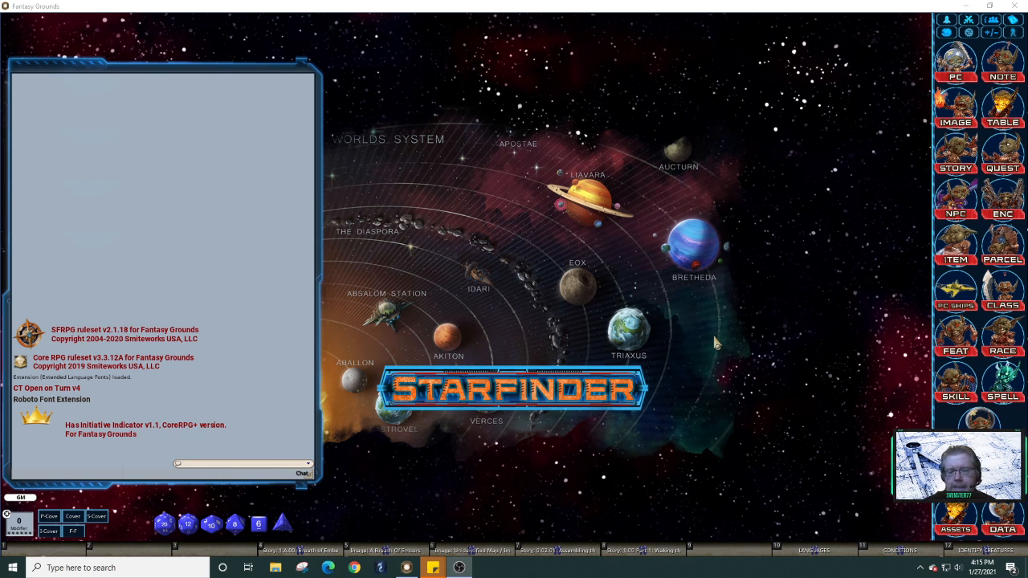
click(451, 165)
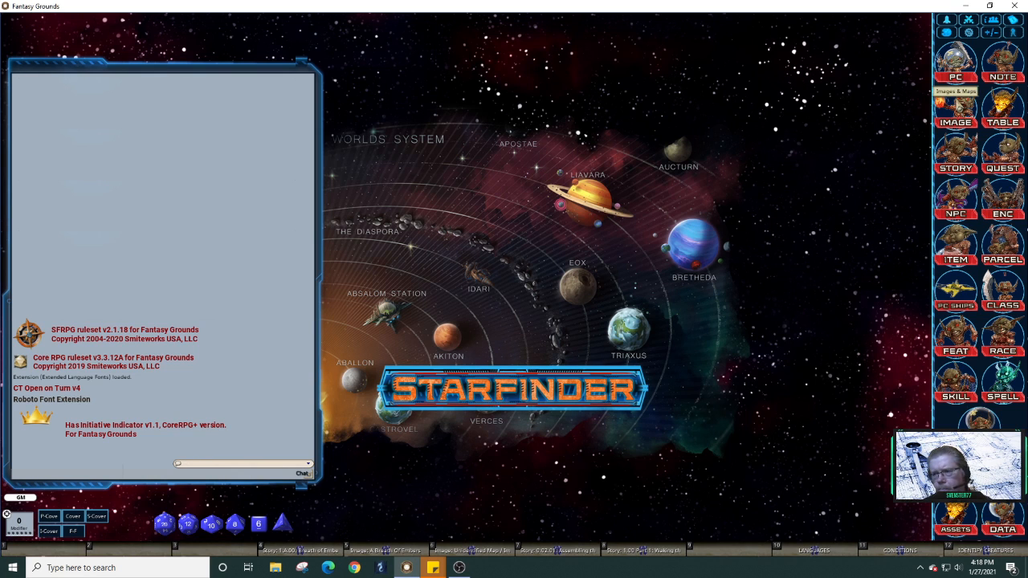
Launch a second Fantasy Grounds instance and join the Engage campaign from the history of joined games.
right_click(407, 571)
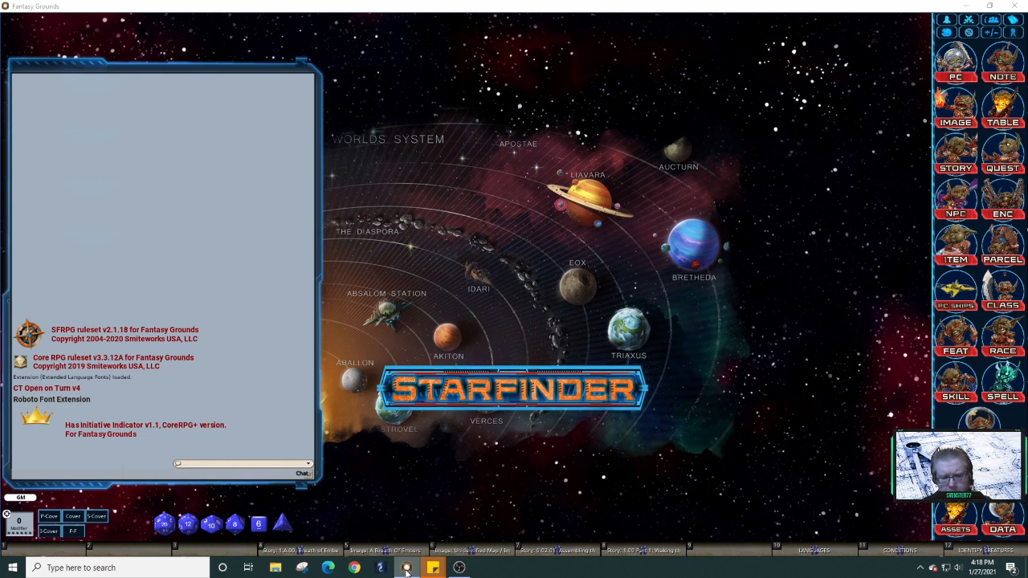
click(394, 511)
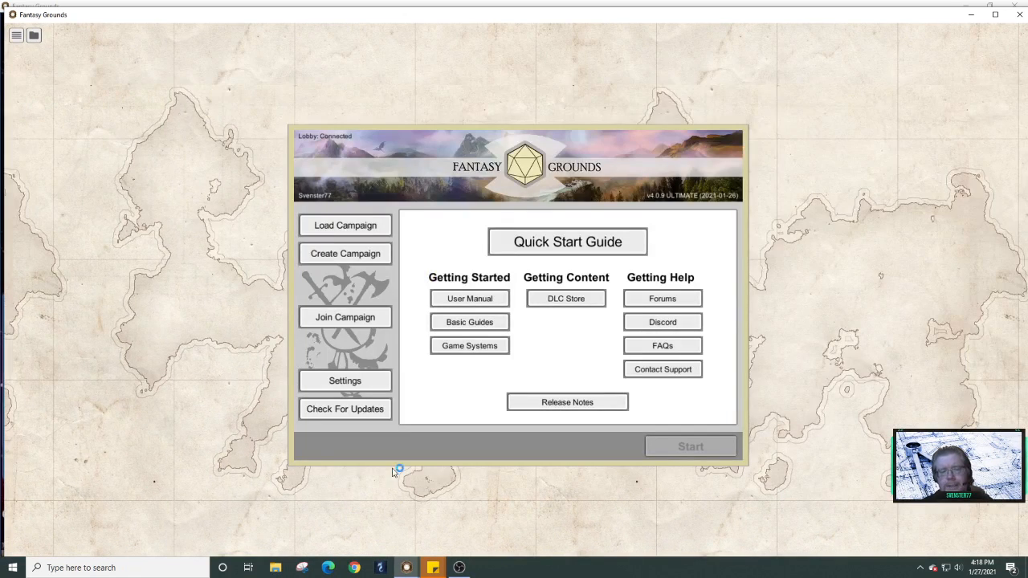
click(359, 325)
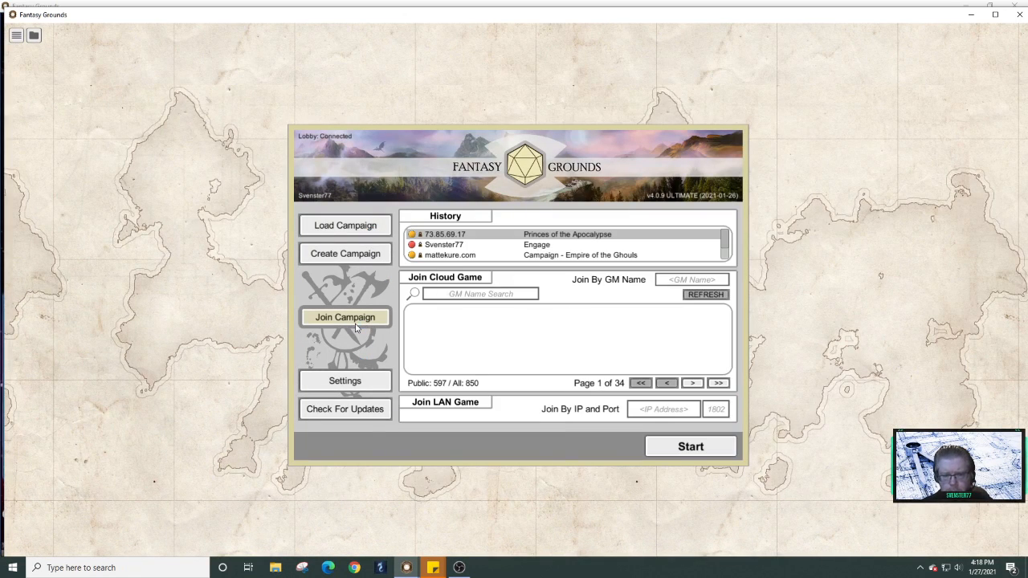
click(461, 245)
click(691, 446)
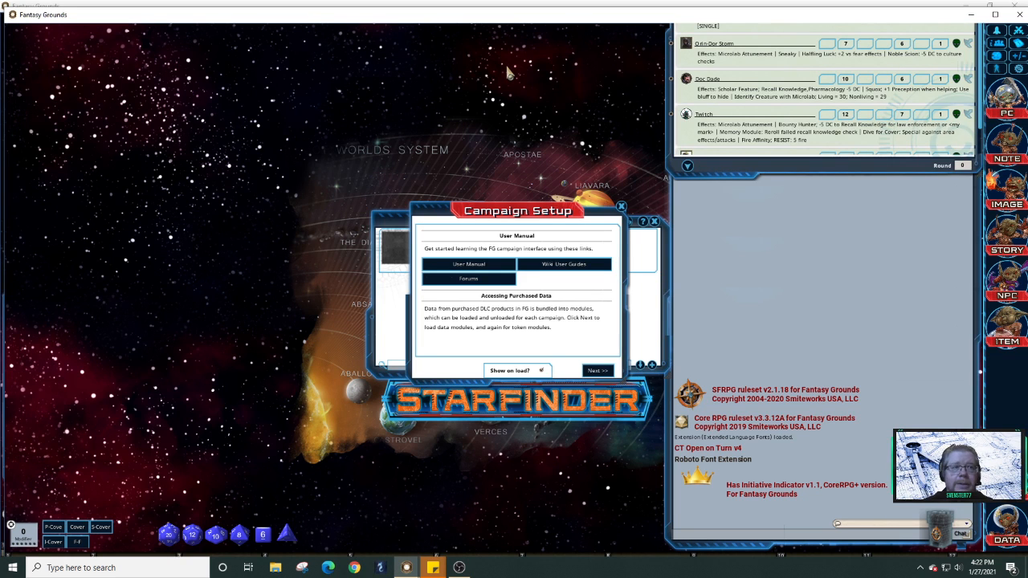
Bring the whole Combat Tracker into view in the player window and close the Campaign Setup and Character Selection windows.
drag(780, 166, 778, 266)
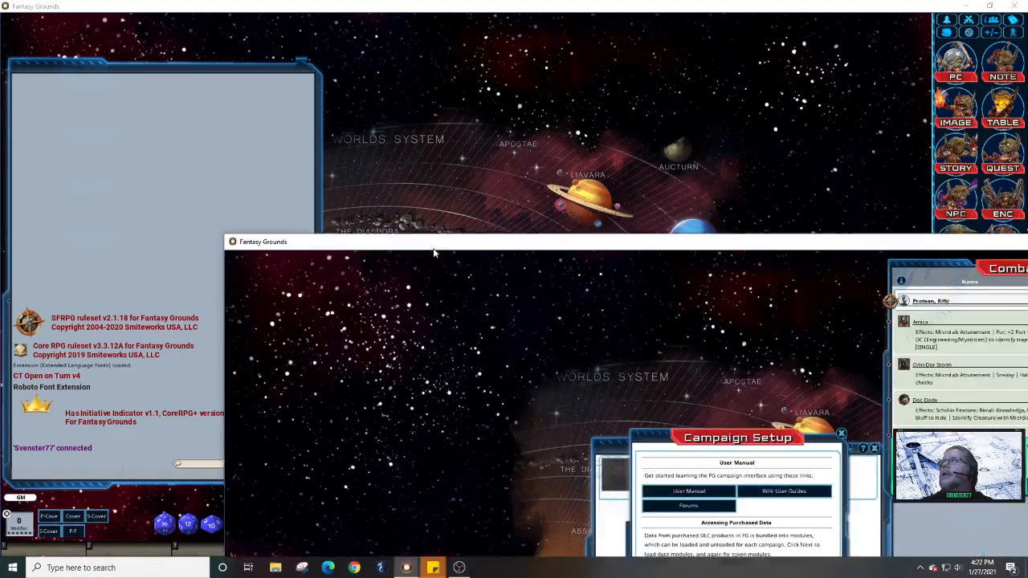
drag(434, 254, 261, 33)
click(625, 220)
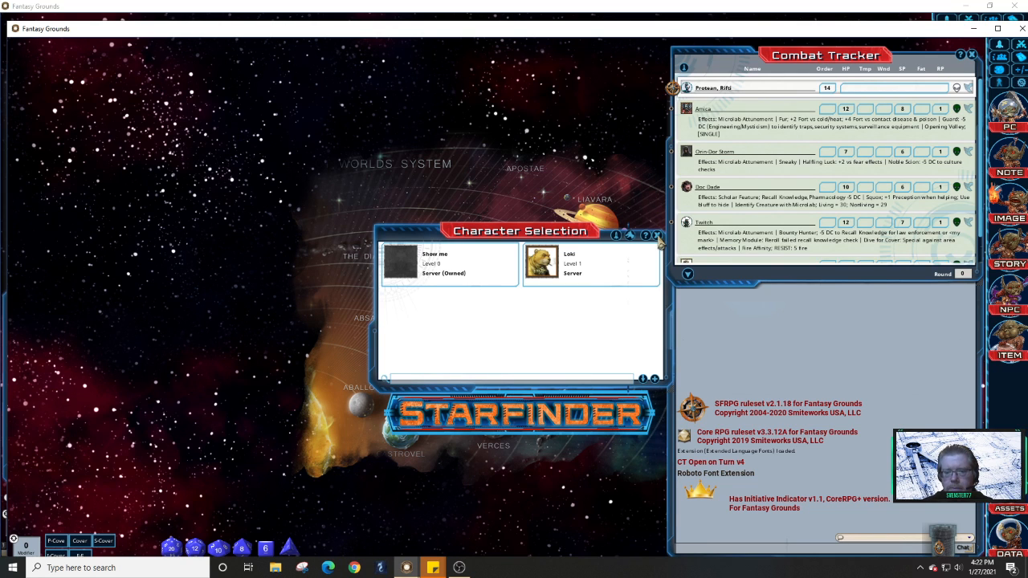
click(658, 237)
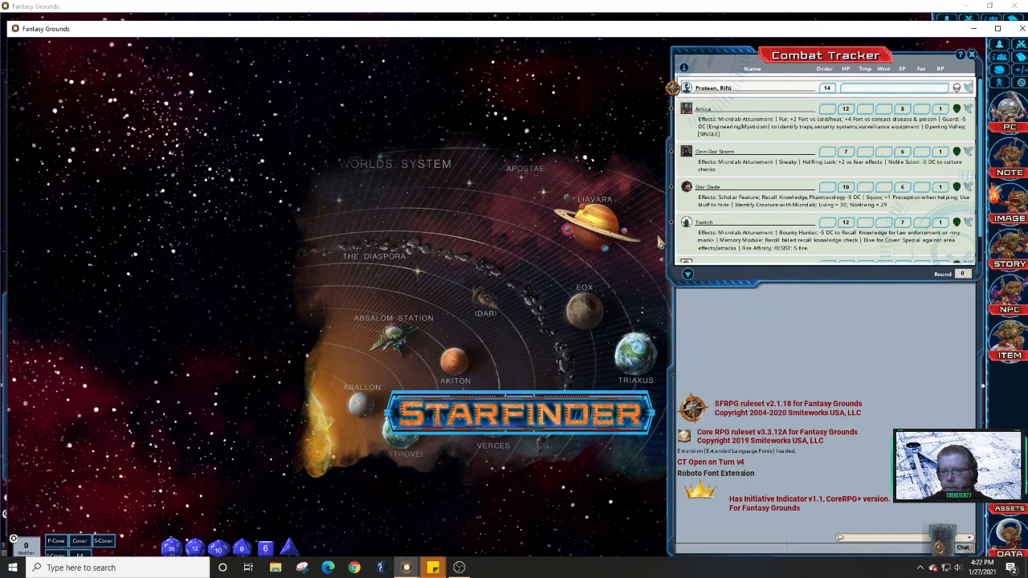
Lower the player window on the desktop so the upper part of the Game Master's window shows above it.
drag(472, 32, 443, 547)
drag(426, 39, 459, 17)
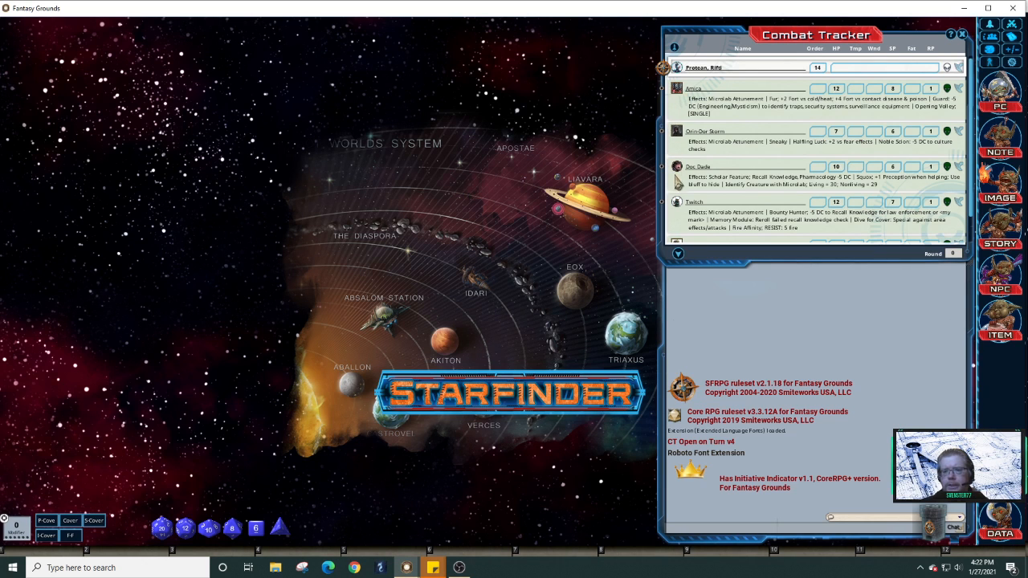
drag(502, 15, 510, 132)
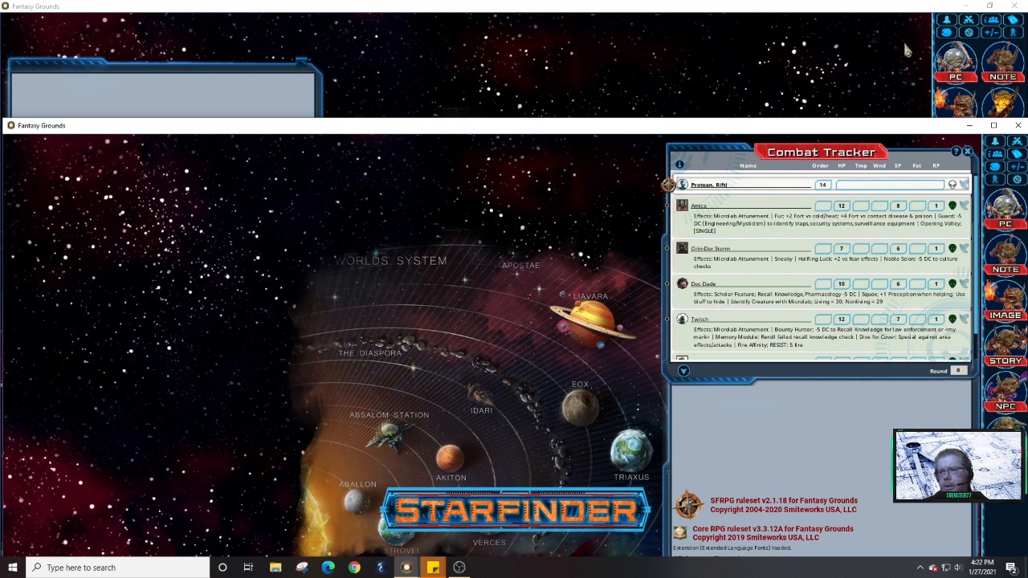
Open Amica's character sheet from the Game Master's character selection and place it over the chat window.
click(956, 62)
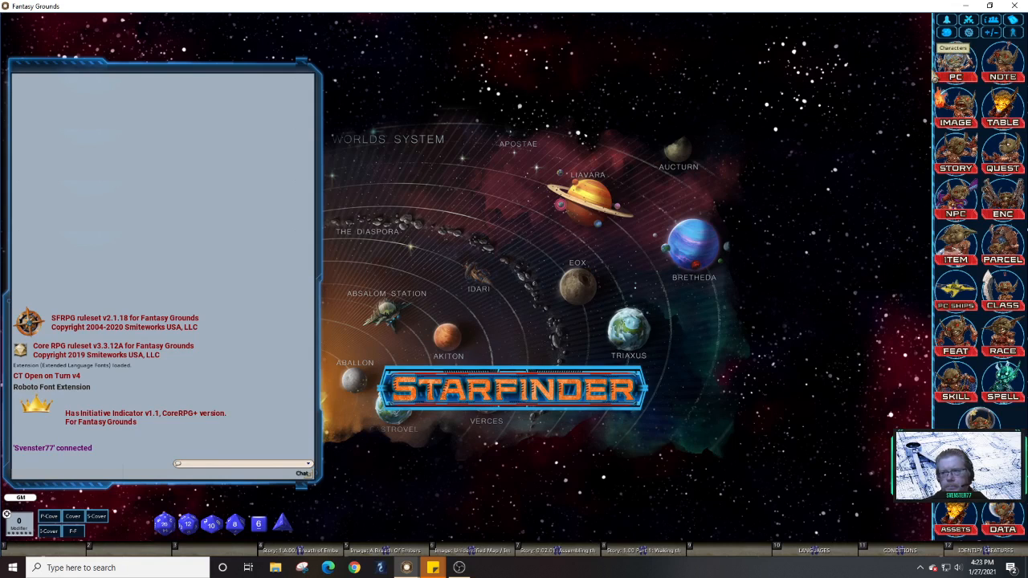
click(956, 62)
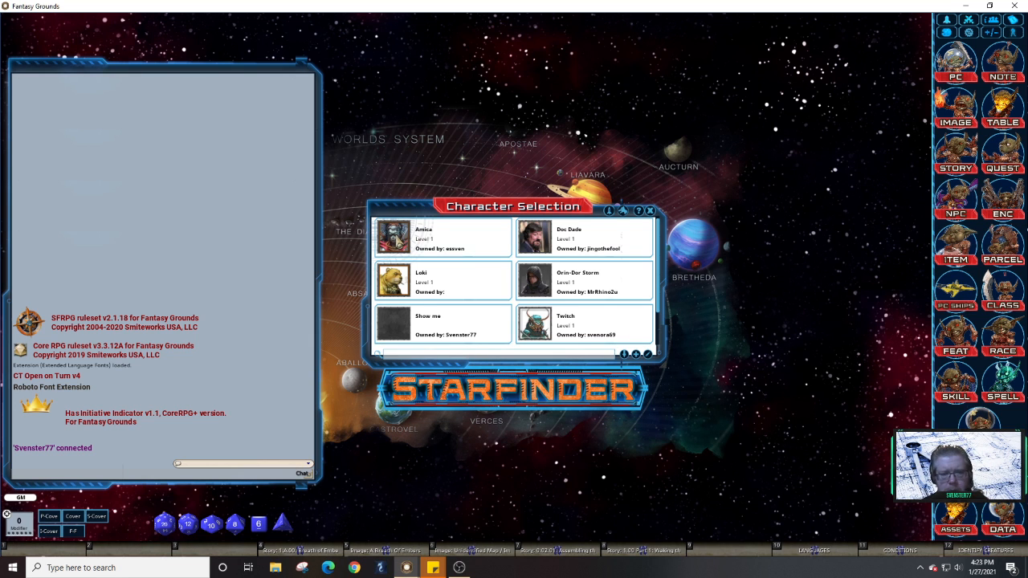
click(395, 237)
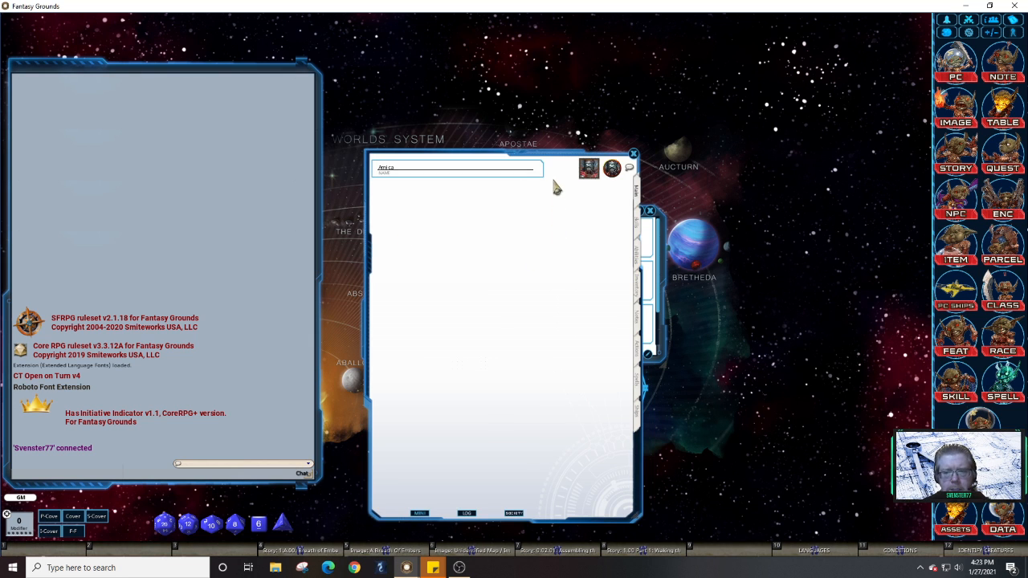
drag(558, 171, 225, 81)
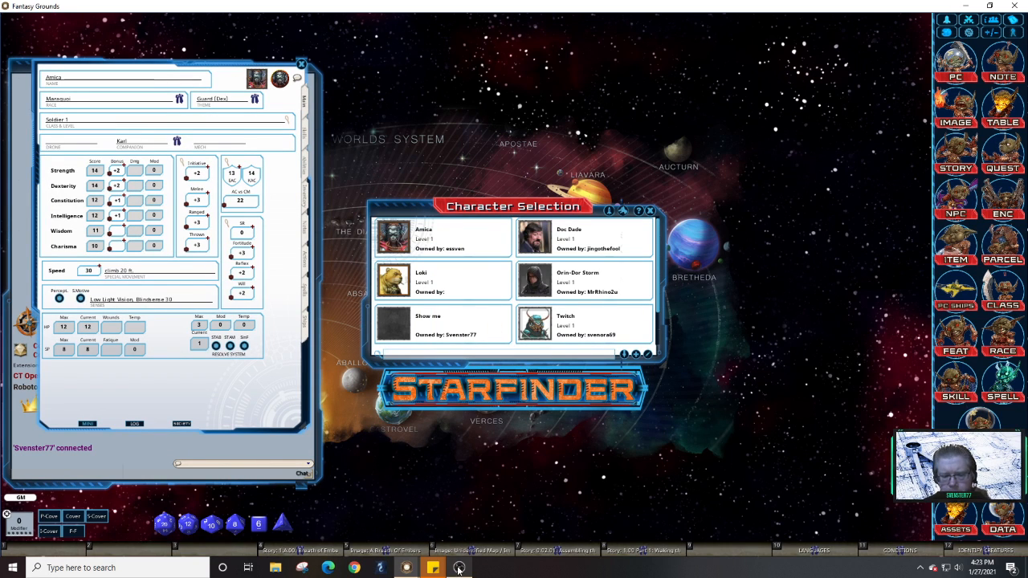
Clear the owner of Amica in the Game Master's character selection after briefly checking the player window.
mouse_move(419, 572)
click(436, 532)
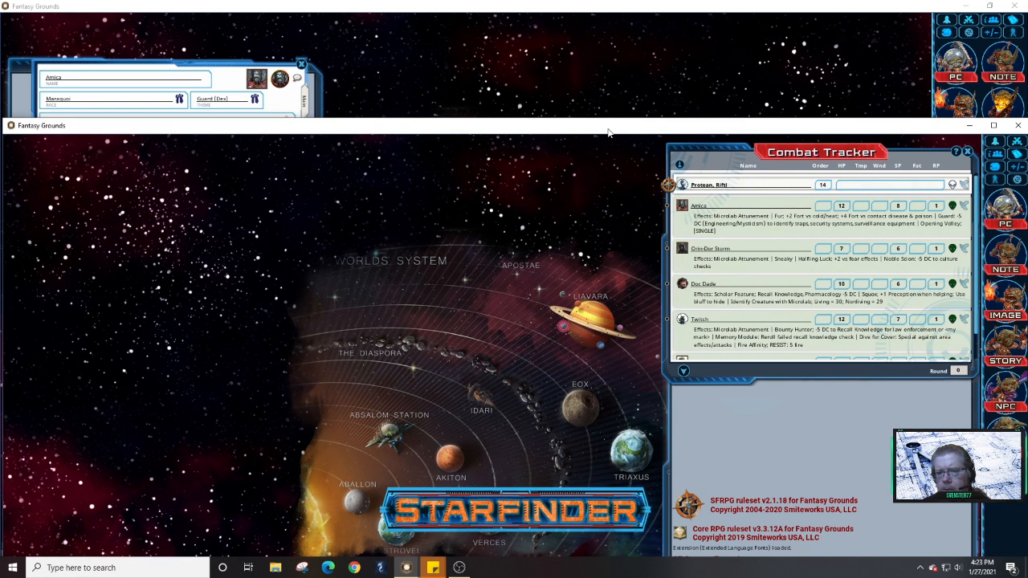
click(953, 58)
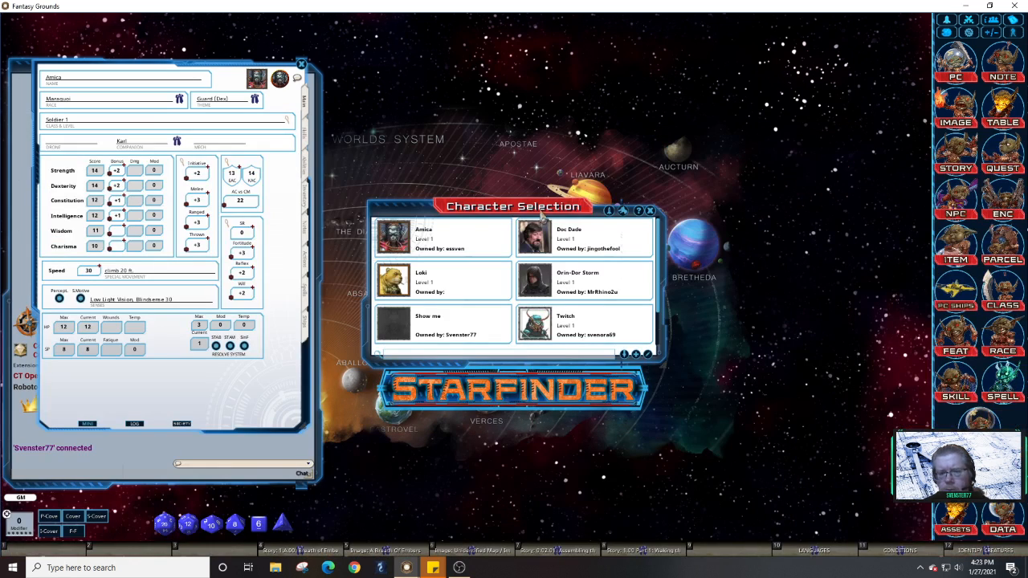
right_click(474, 236)
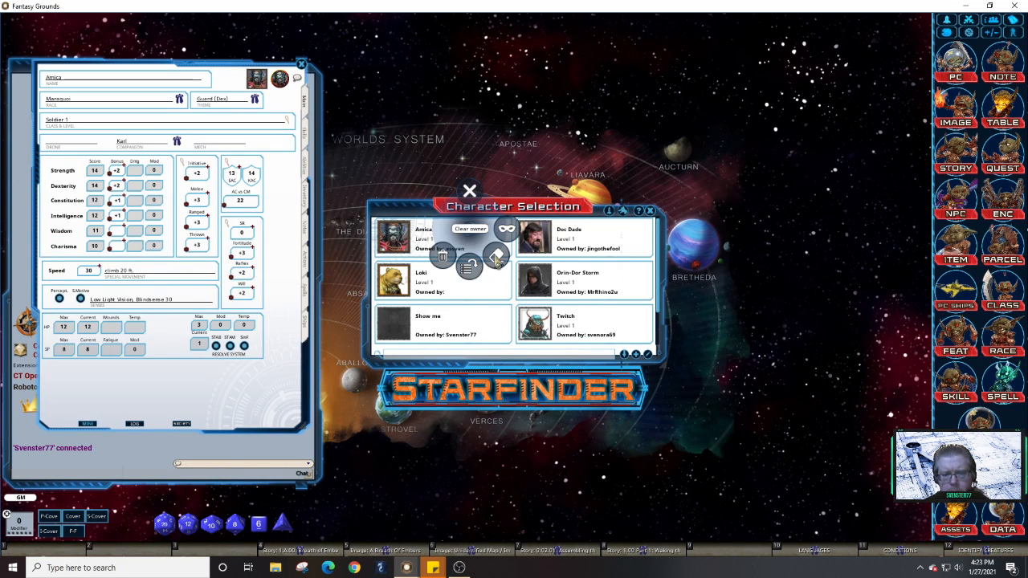
click(500, 262)
Claim Amica from the character selection in the player window and close the character sheet.
mouse_move(410, 567)
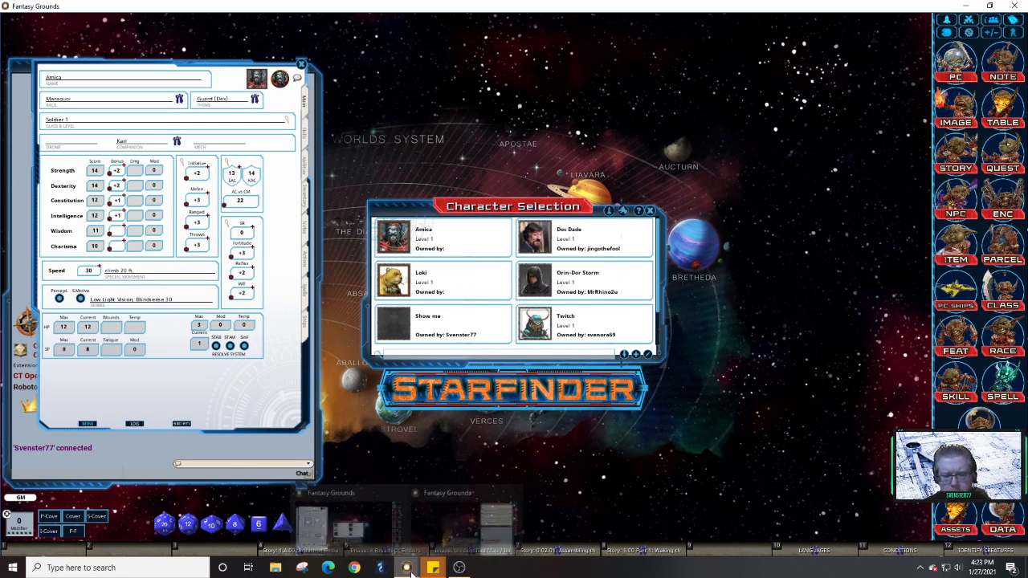
click(465, 520)
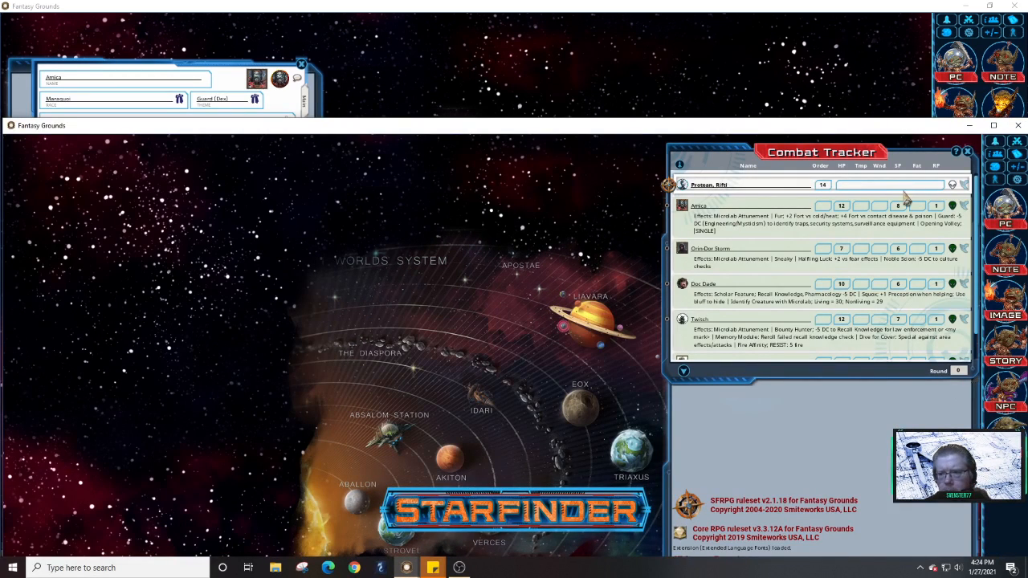
click(1005, 211)
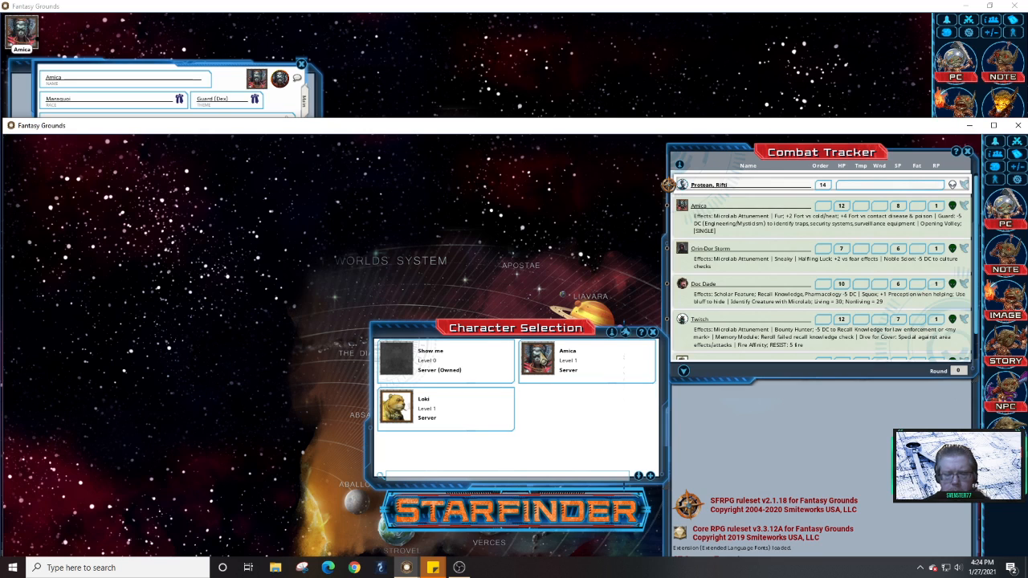
click(546, 369)
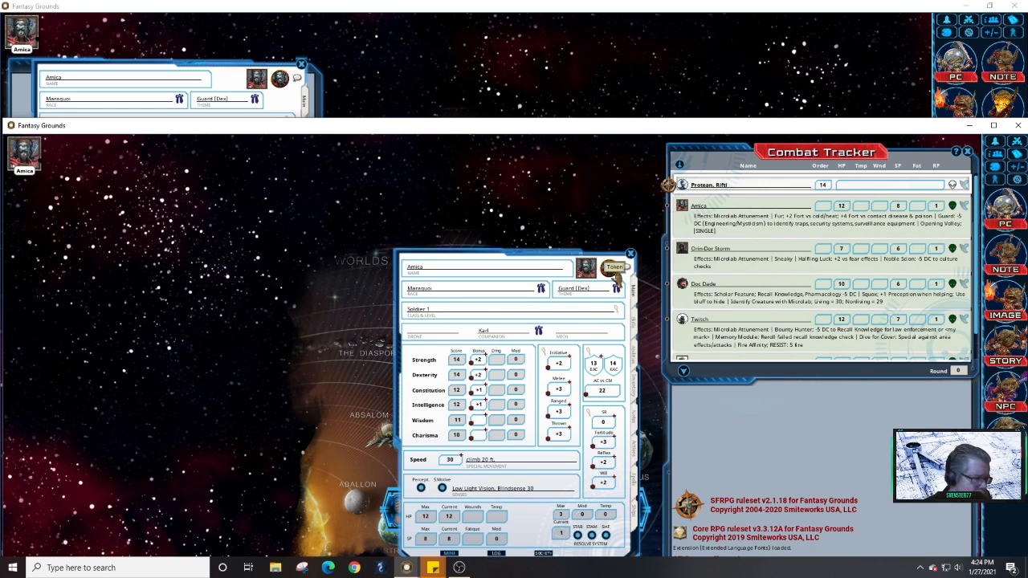
click(631, 253)
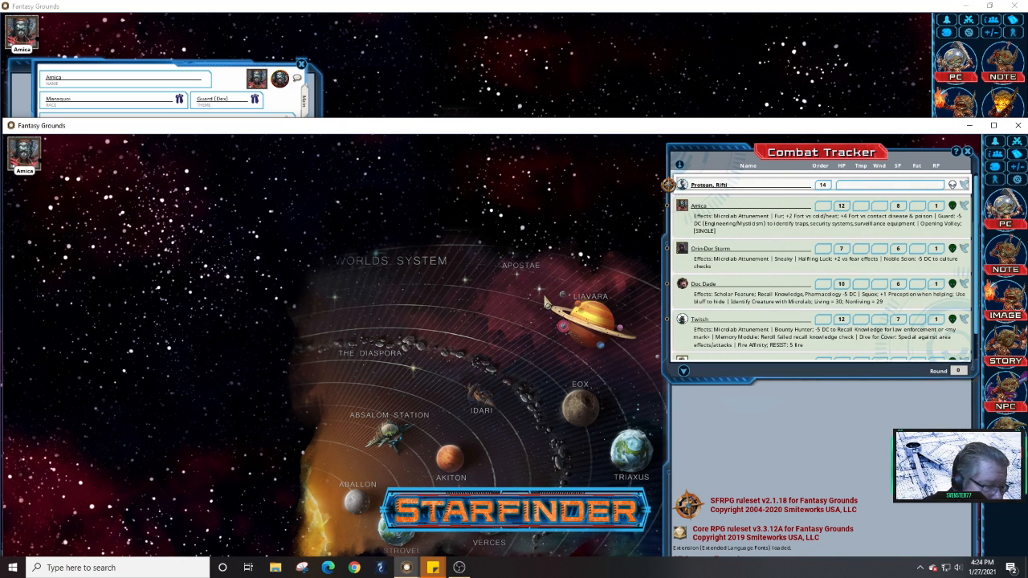
Return to the Game Master's window and clear the owner of Verti in the character selection.
scroll(761, 319, down, 2)
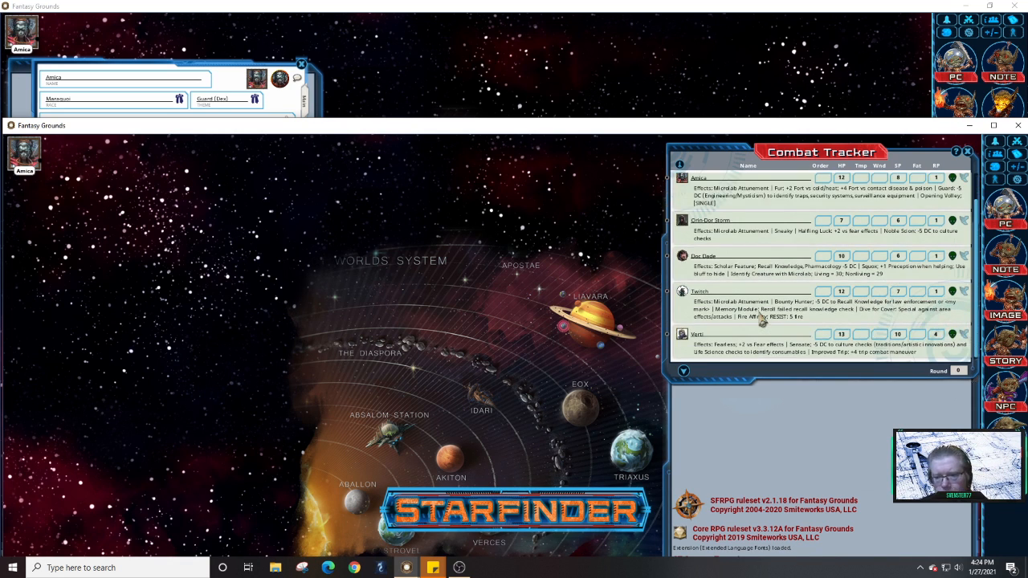
scroll(790, 286, up, 2)
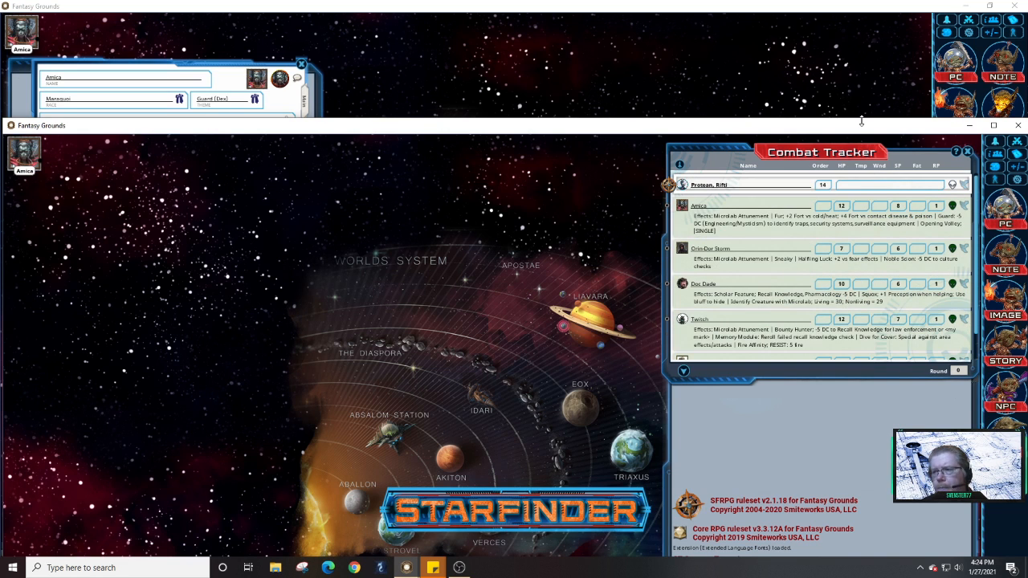
click(874, 70)
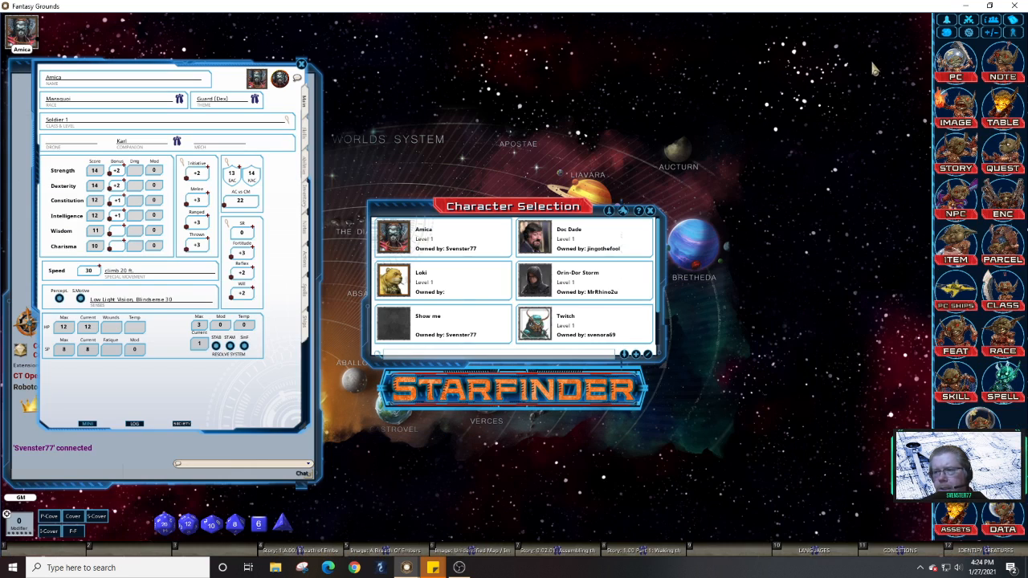
scroll(578, 297, down, 1)
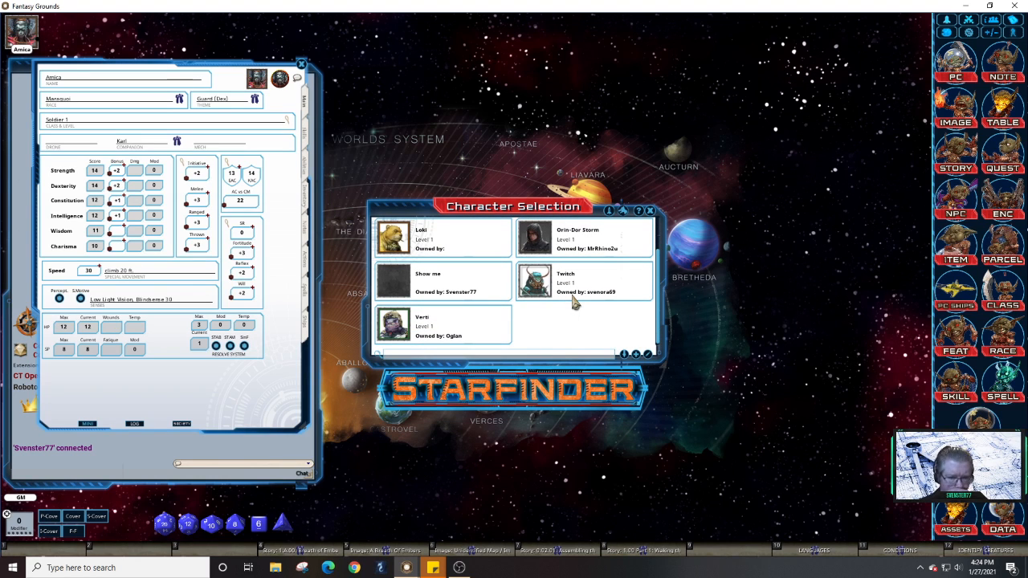
right_click(471, 325)
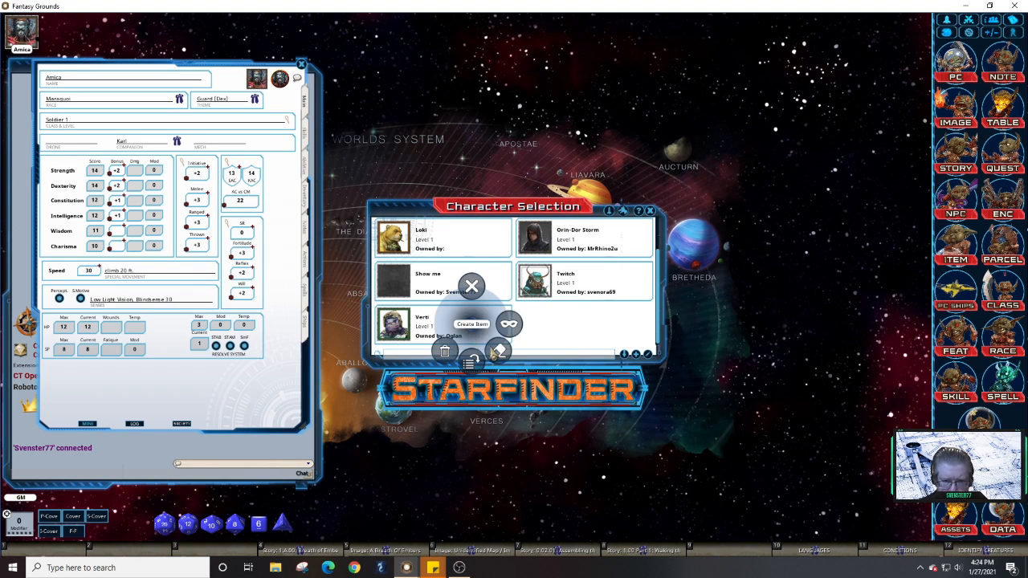
click(499, 352)
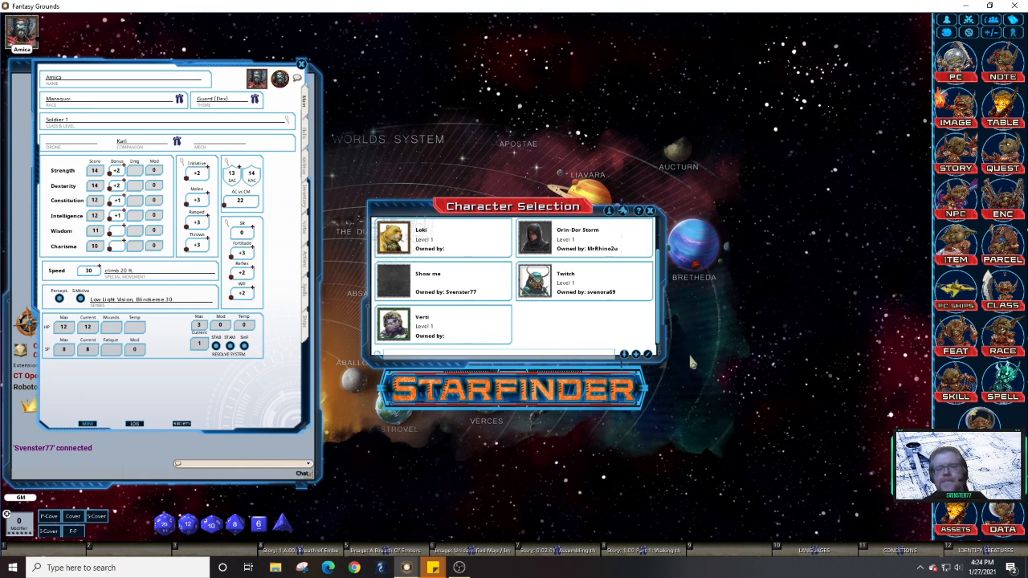
Switch to the player window, claim Verti from the character selection and close the character sheet.
mouse_move(413, 568)
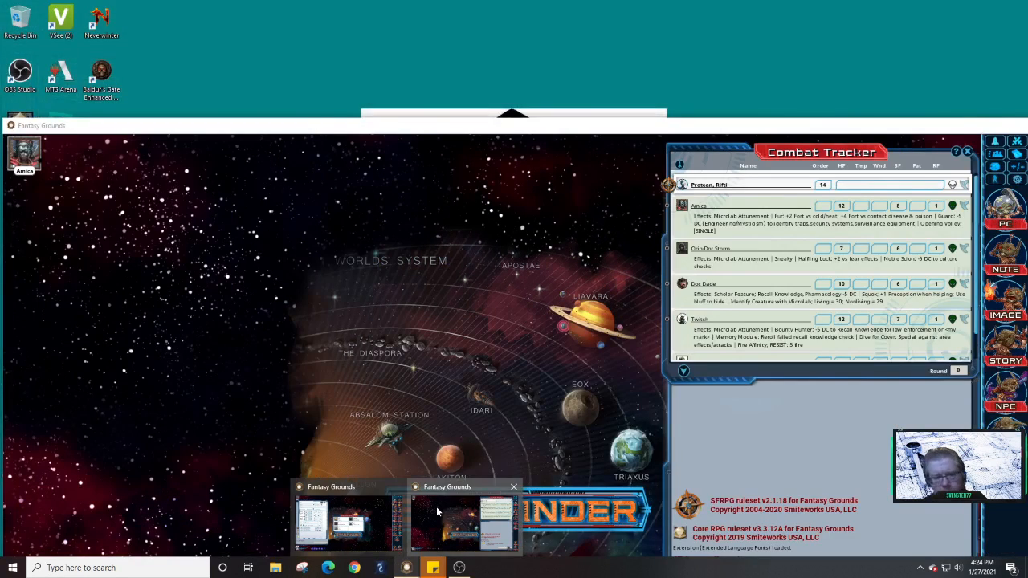
click(440, 515)
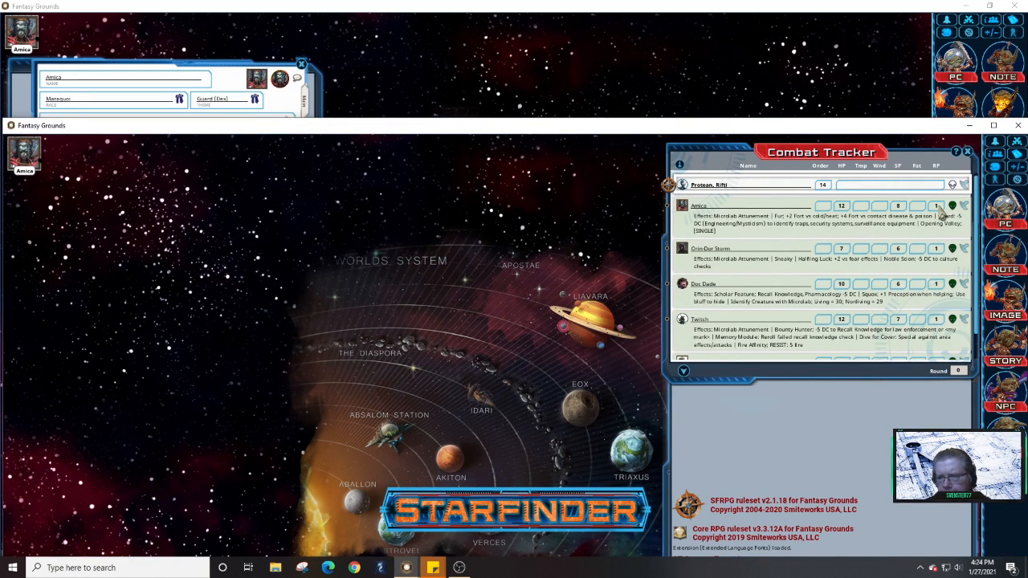
click(1007, 211)
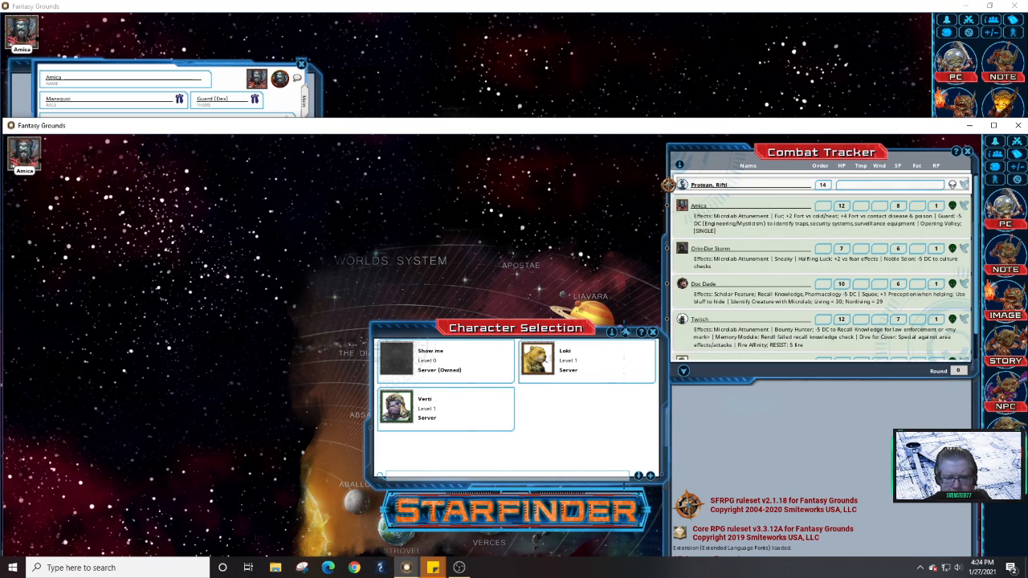
click(439, 410)
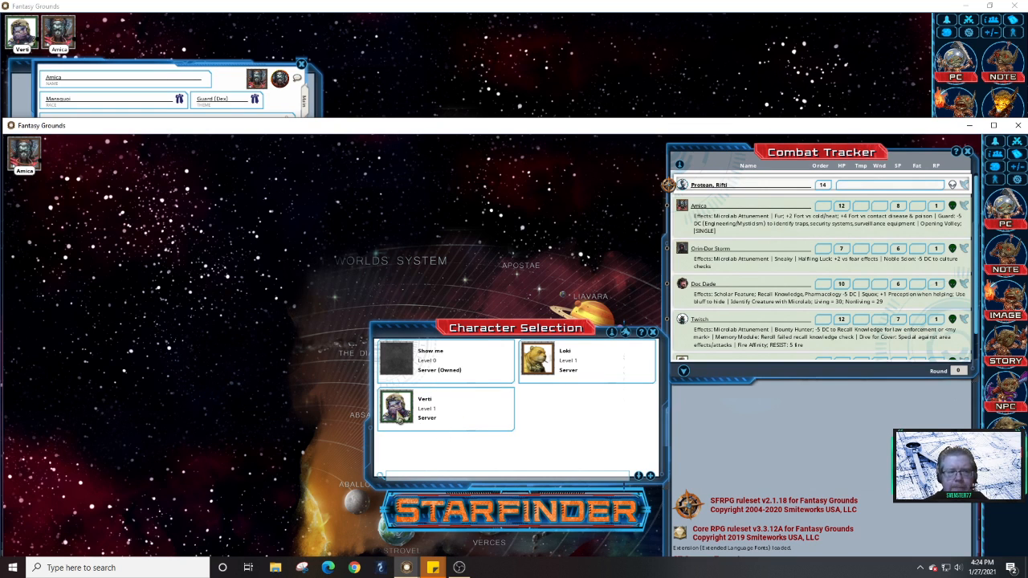
click(492, 420)
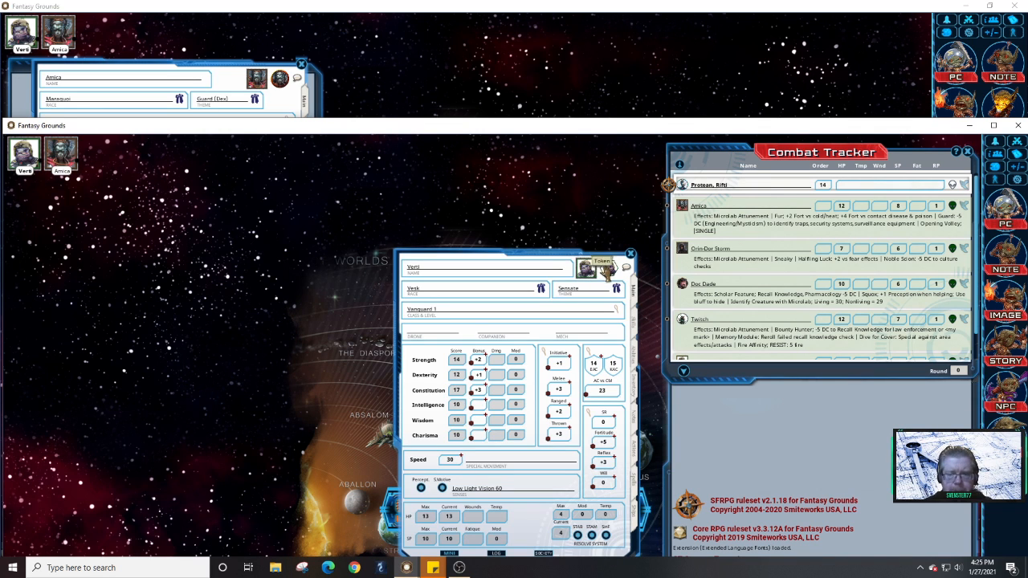
click(630, 253)
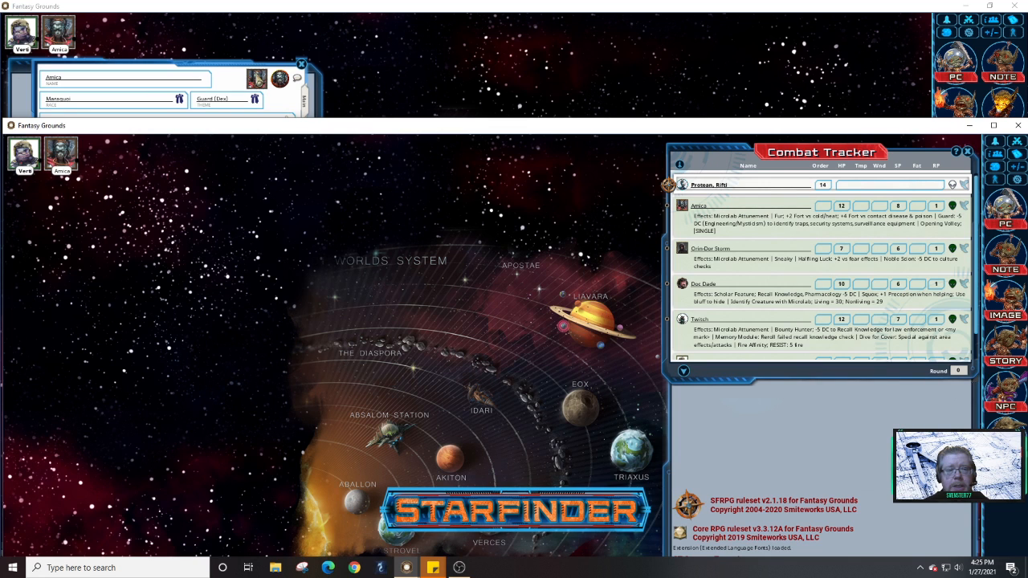
Return to the Game Master's window, move Amica's character sheet off the chat window and close it.
click(824, 68)
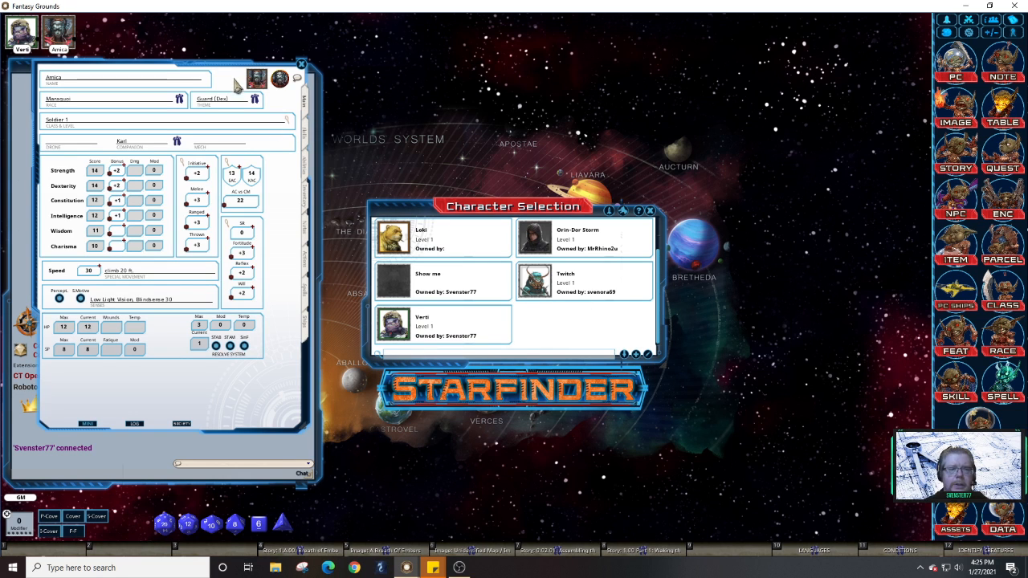
drag(298, 88, 518, 70)
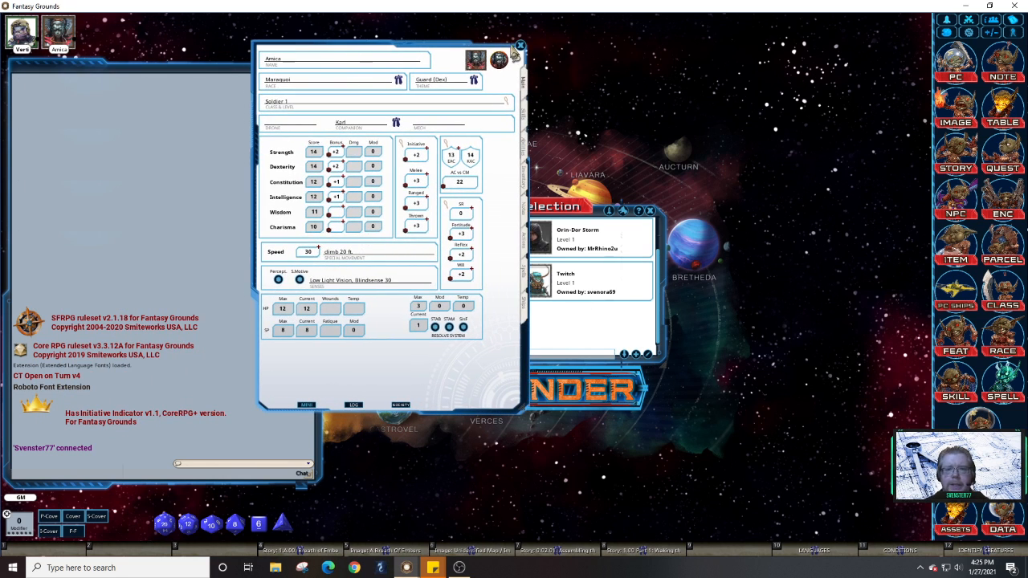
click(520, 45)
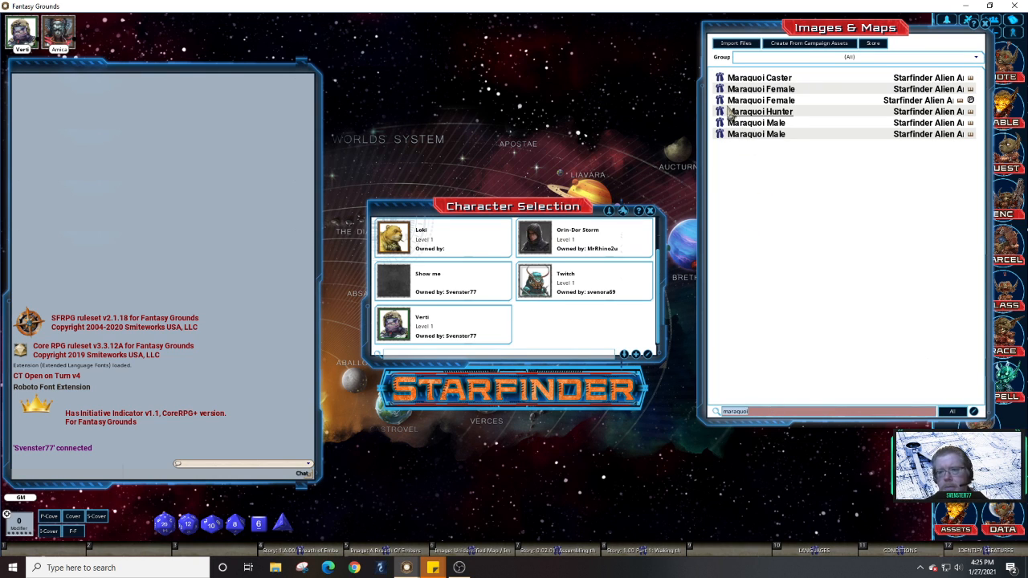
Open the second Maraquoi Female image from the Images & Maps list and place it over the chat window.
click(747, 100)
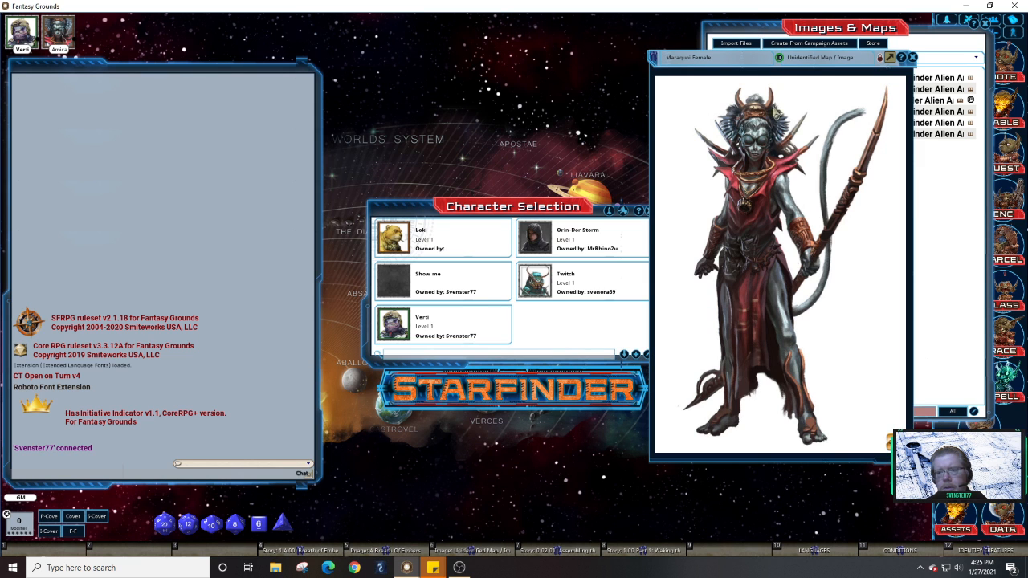
drag(770, 60, 187, 48)
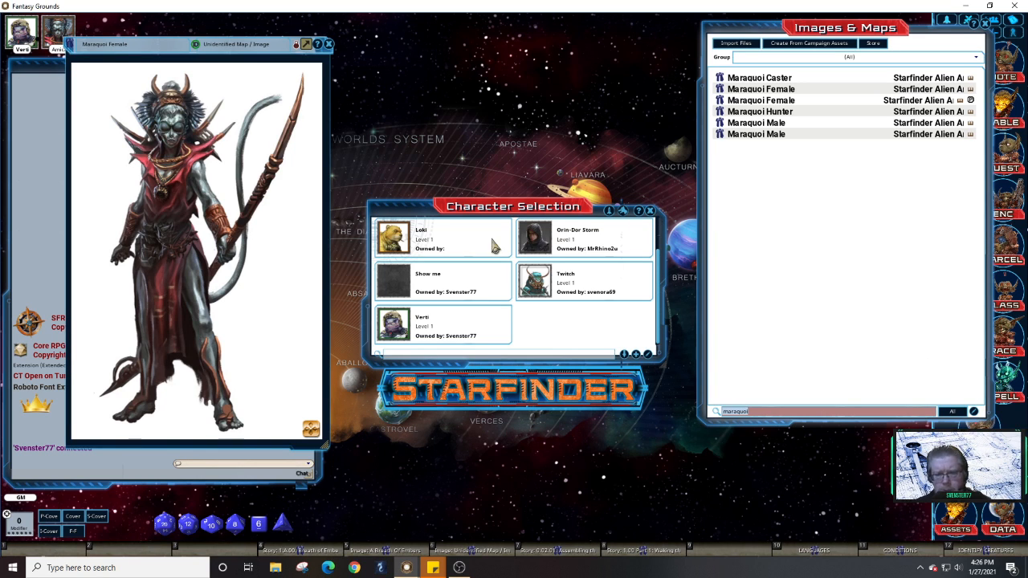
Clear the owner of Orin-Dor Storm in the Game Master's character selection.
right_click(579, 235)
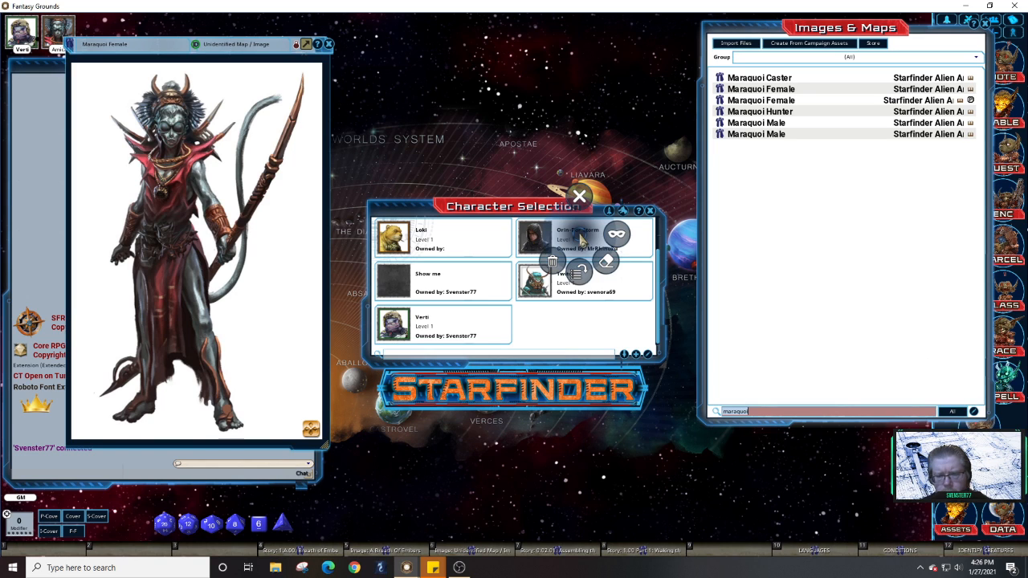
click(609, 266)
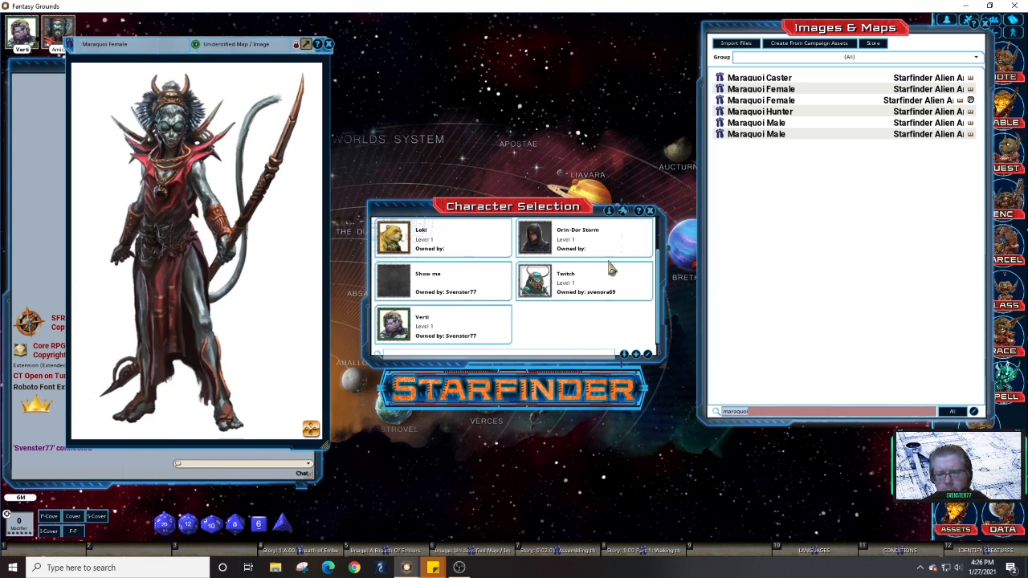
click(433, 569)
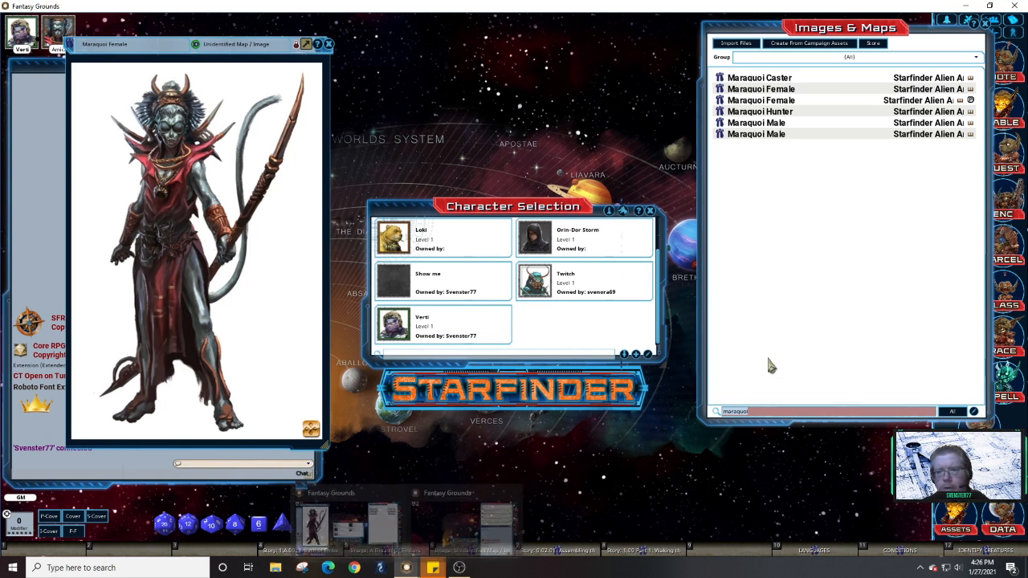
Open the Technomancer image from the alternate hotkey bar, place it beside the Maraquoi Female image and enlarge its window.
key(shift)
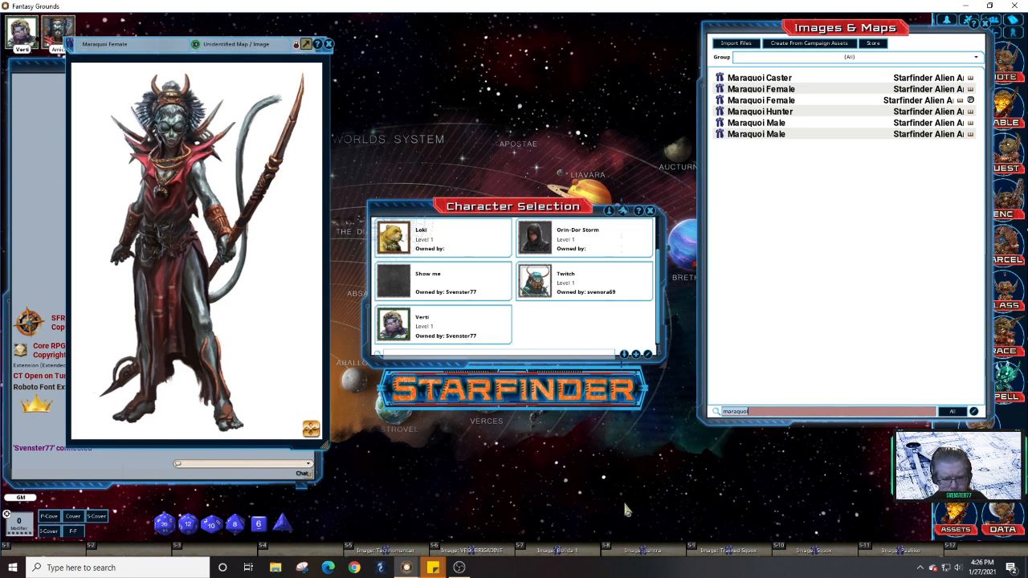
click(381, 553)
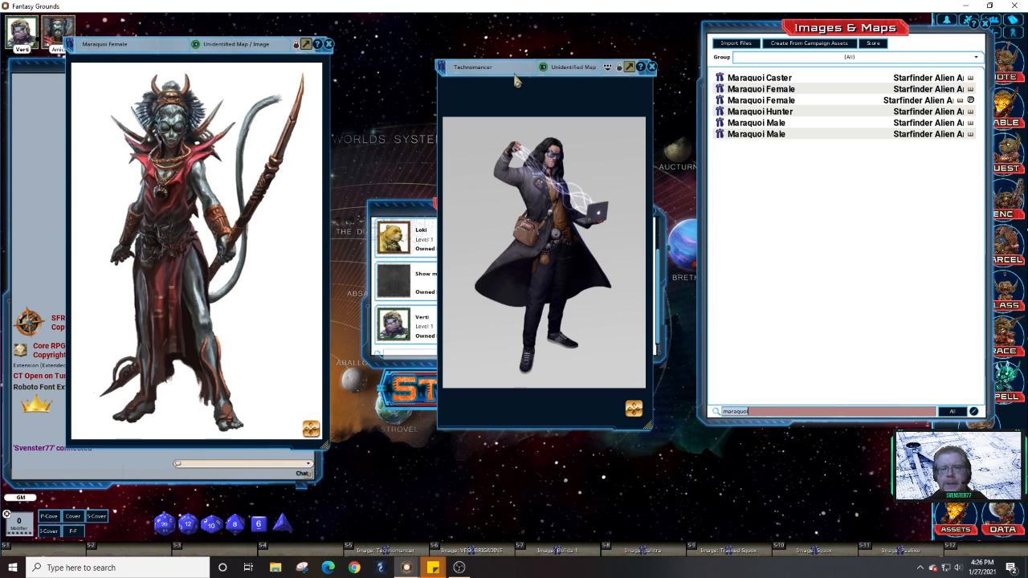
drag(515, 73, 379, 74)
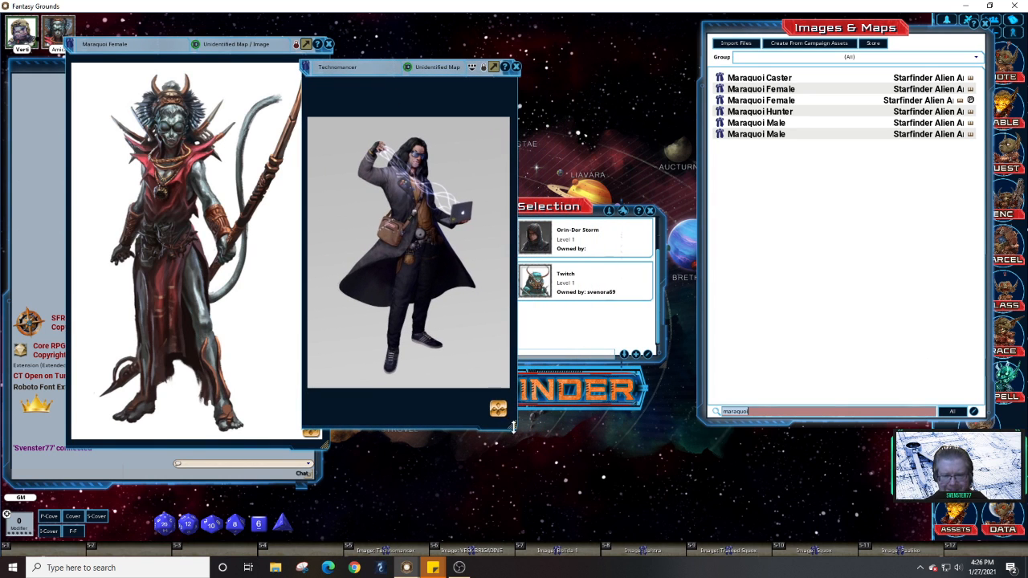
drag(518, 430, 693, 497)
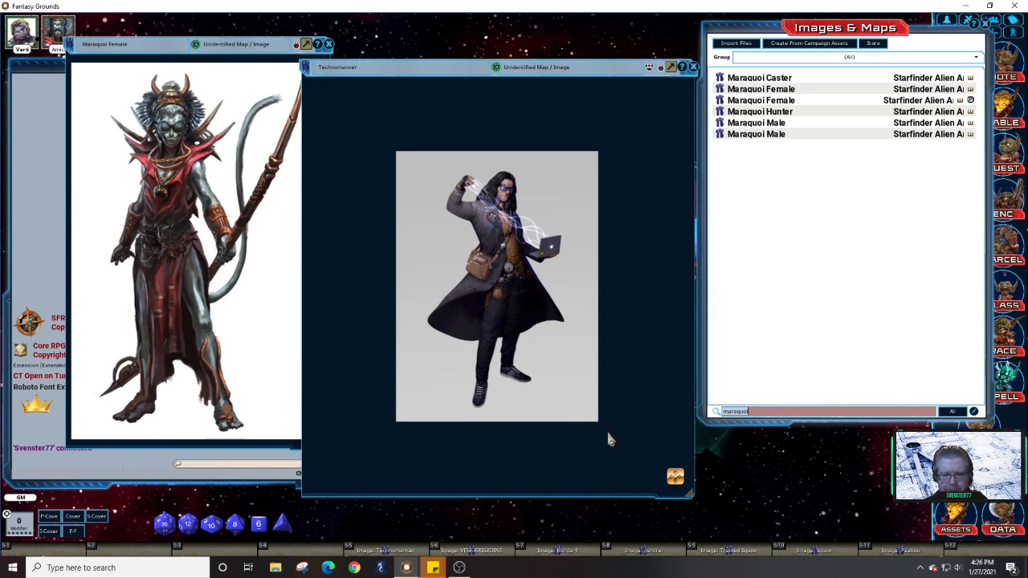
Examine the Technomancer artwork up close, including the shoulder bag, belt gear and laptop, and return to the whole figure.
scroll(549, 394, up, 2)
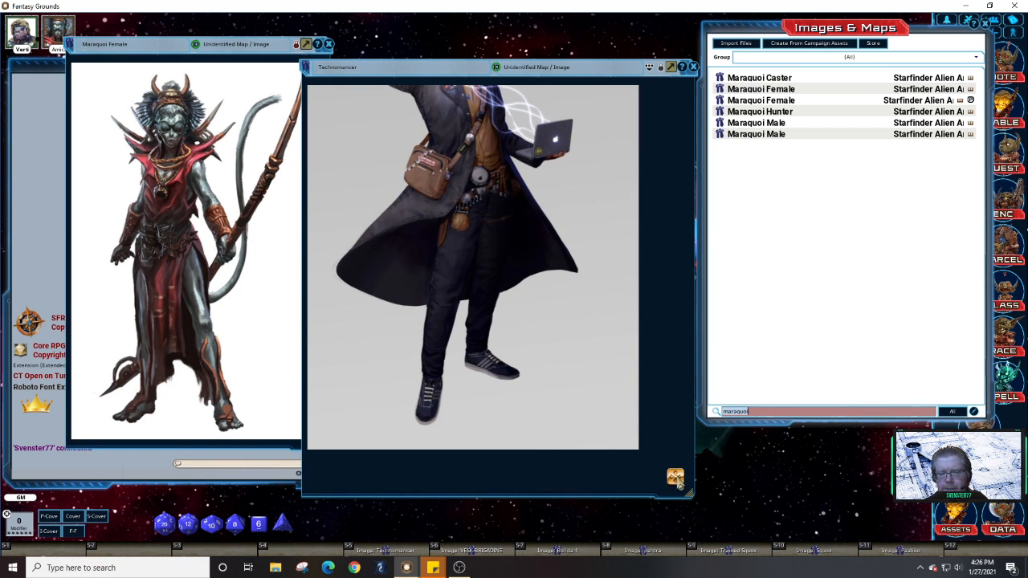
scroll(679, 470, down, 2)
scroll(432, 284, up, 1)
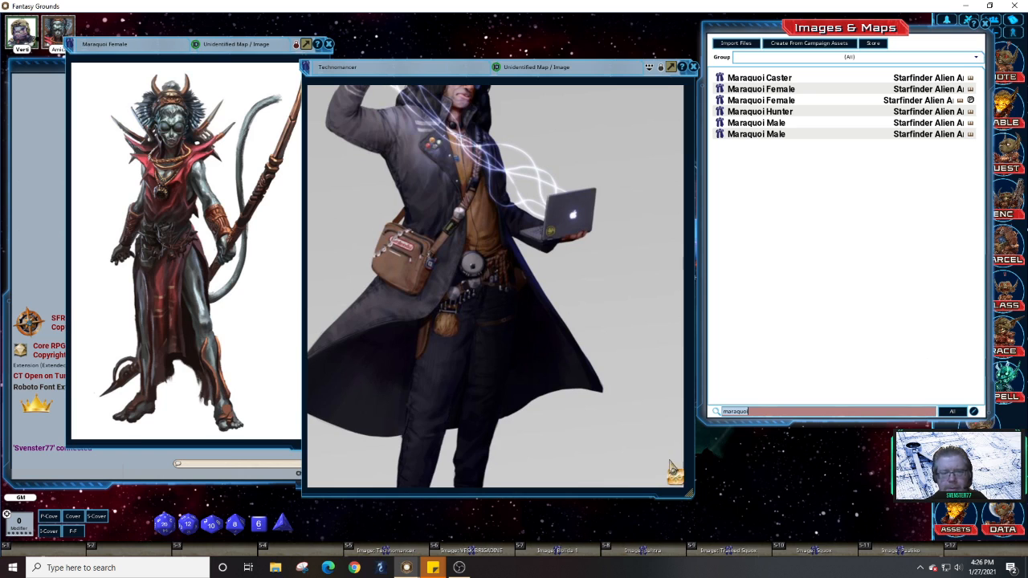
scroll(674, 477, down, 3)
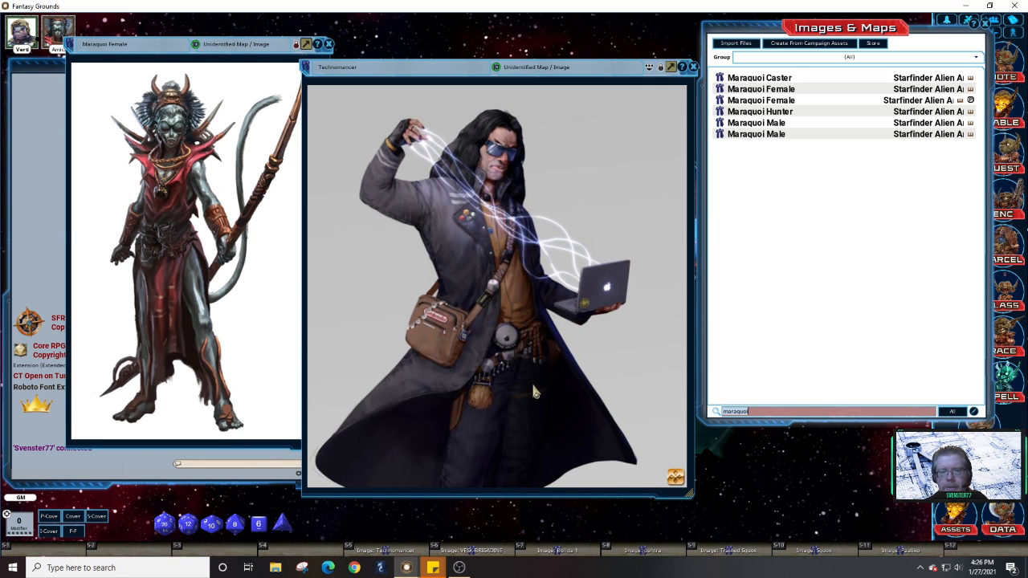
scroll(466, 347, up, 4)
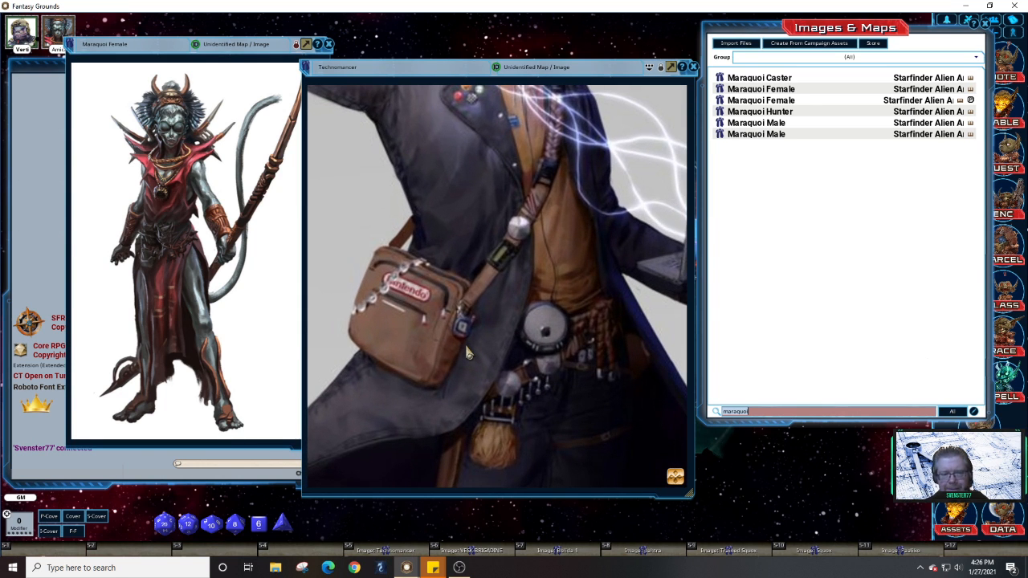
scroll(468, 353, down, 5)
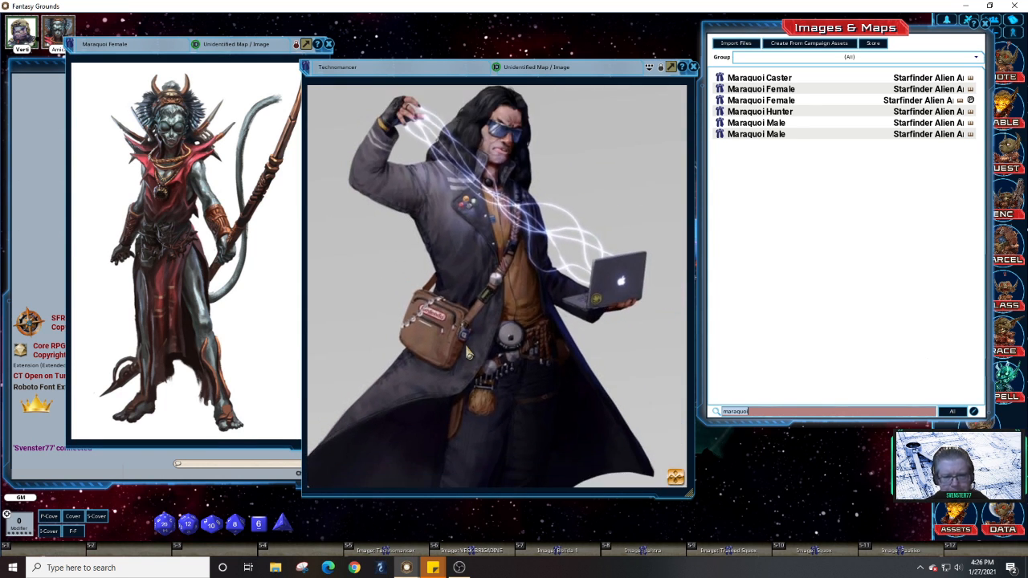
scroll(464, 342, up, 5)
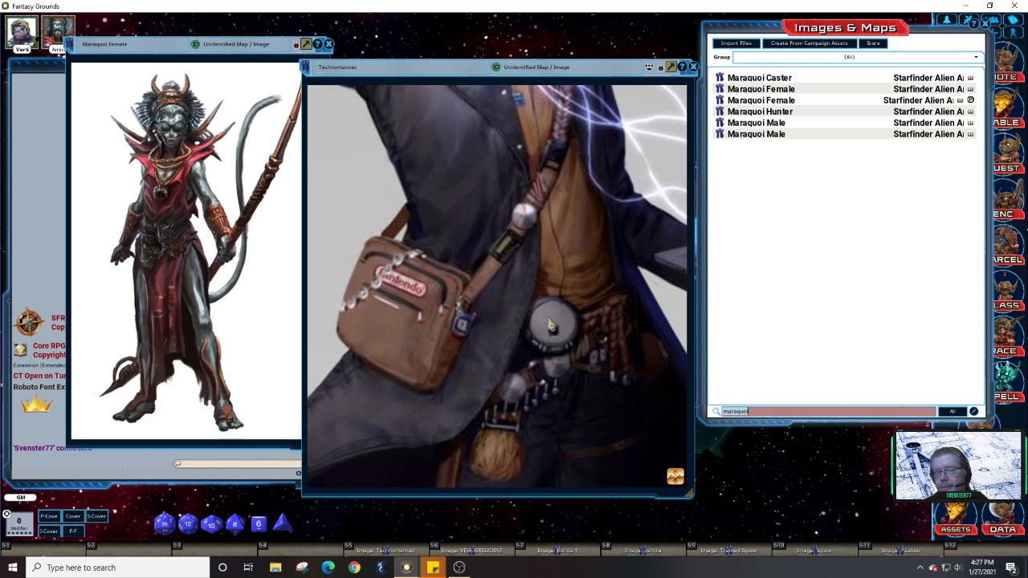
scroll(549, 325, down, 5)
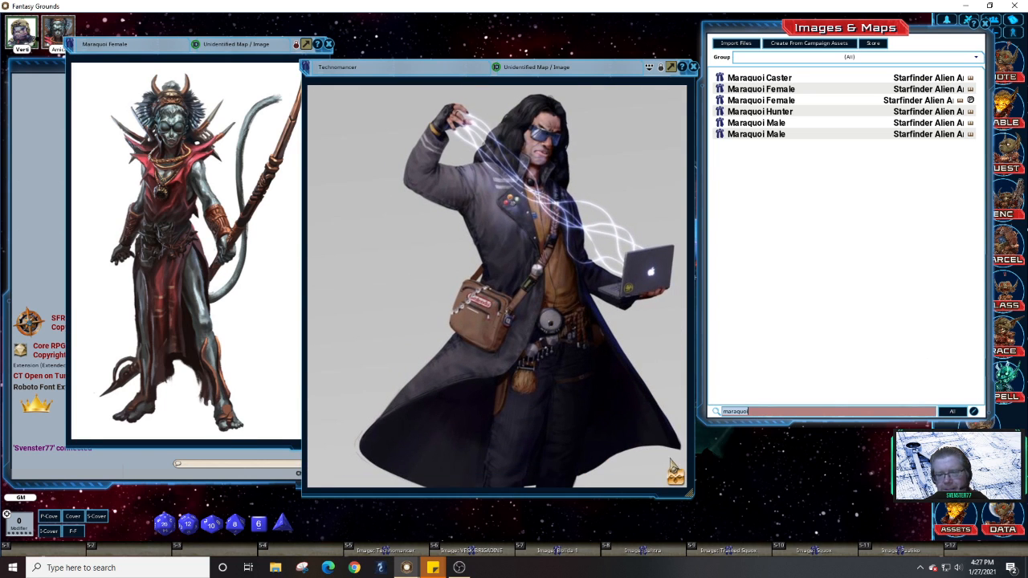
scroll(641, 281, up, 5)
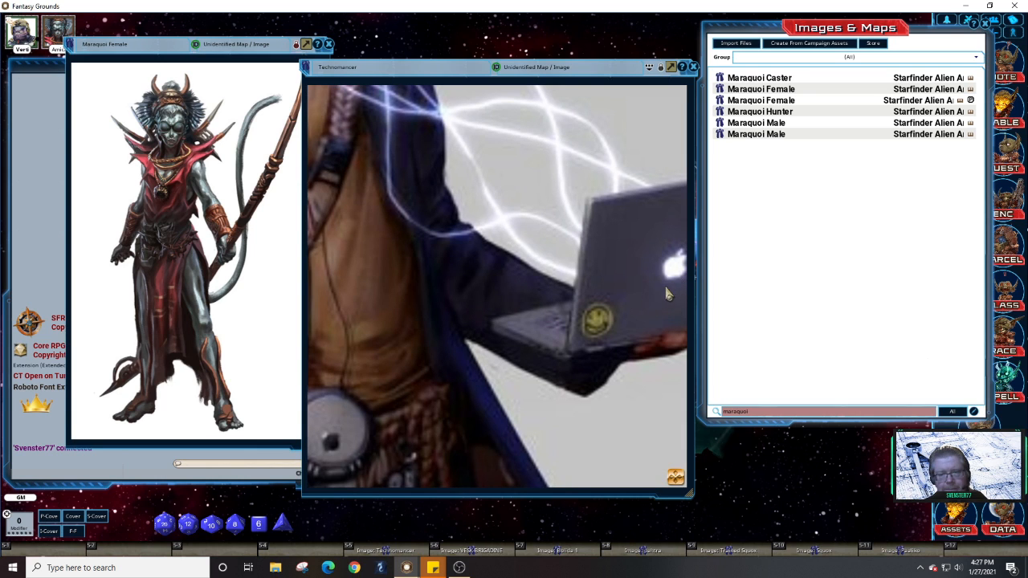
scroll(659, 302, down, 2)
scroll(651, 309, down, 5)
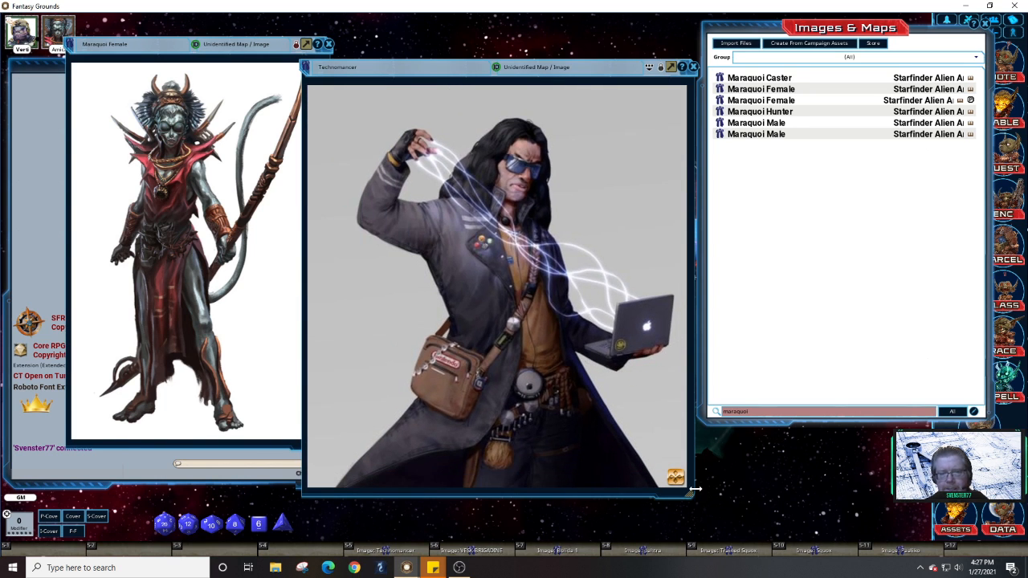
scroll(600, 416, down, 2)
scroll(669, 468, down, 1)
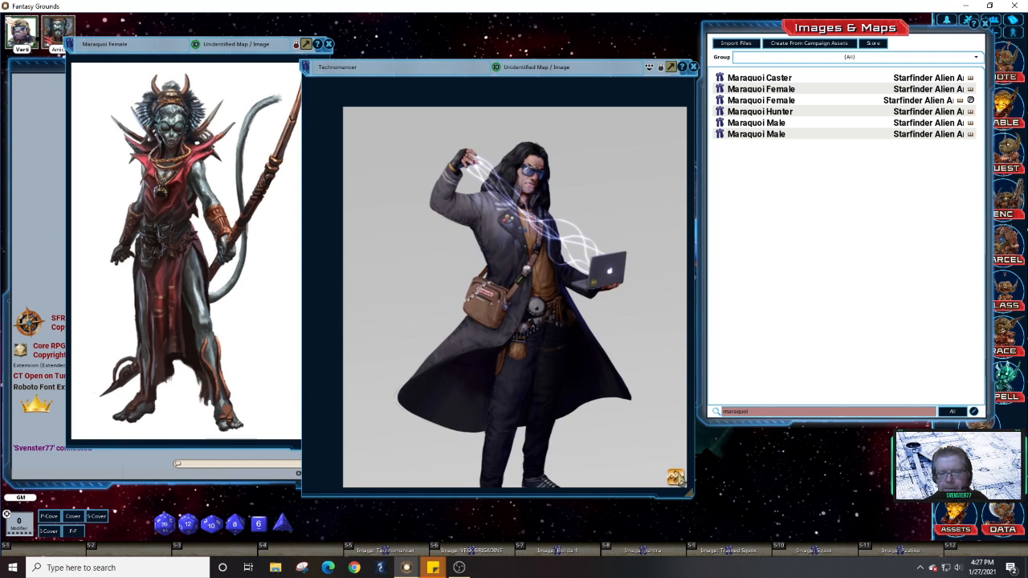
scroll(687, 487, down, 1)
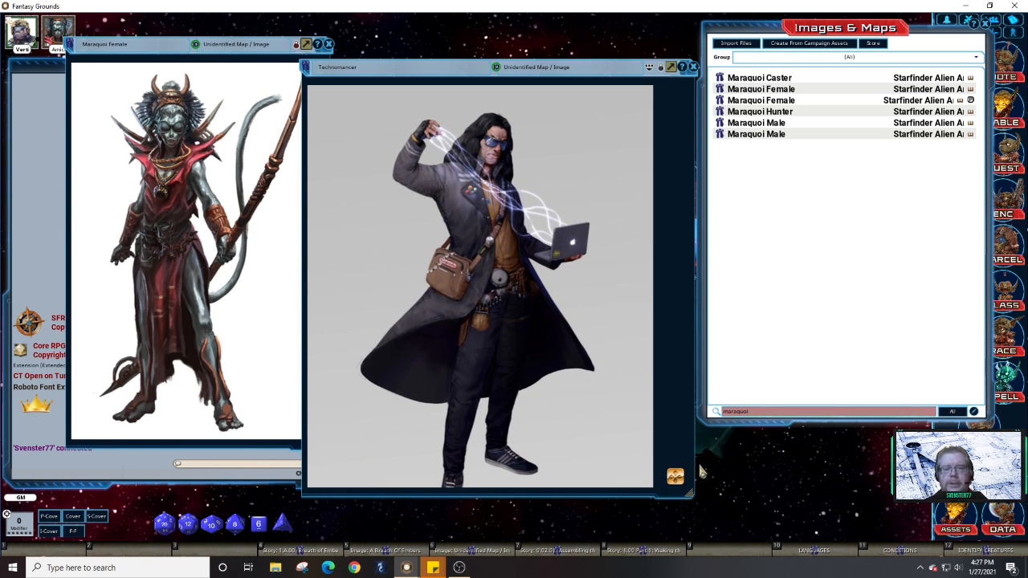
Narrow the Technomancer image window to fit the figure and align it next to the Maraquoi Female image.
drag(696, 466, 561, 461)
drag(512, 437, 554, 409)
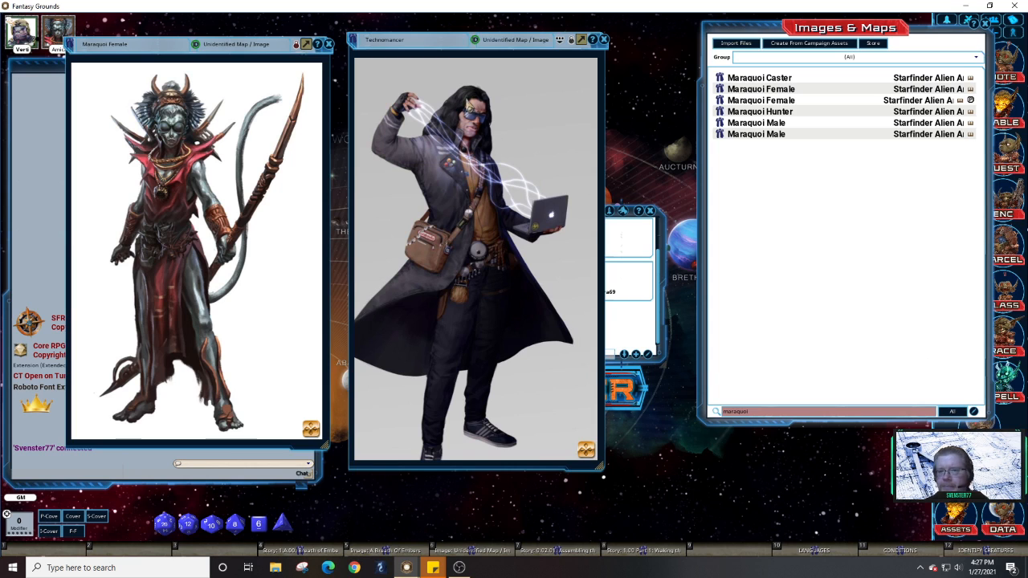
drag(446, 48, 427, 29)
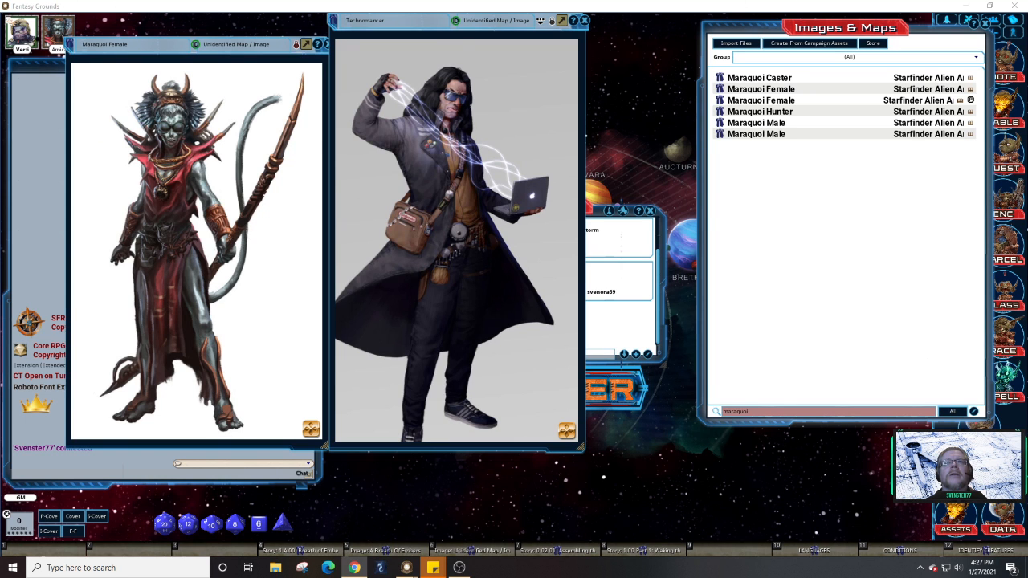
Switch to Chrome, open RollAdvantage Token Stamp and load the Technomancer image from the Fantasy Grounds images folder.
drag(0, 313, 495, 67)
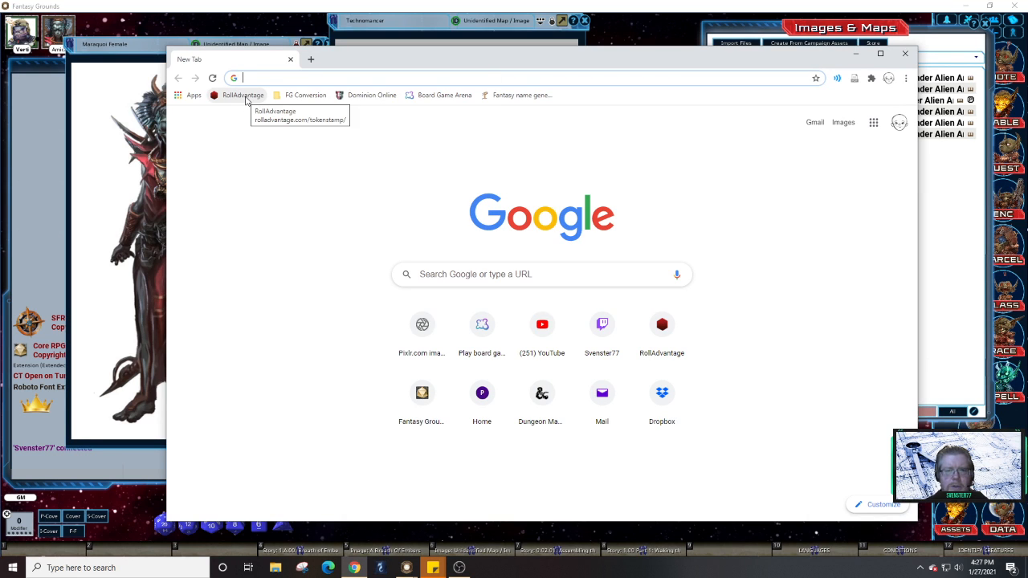
click(244, 96)
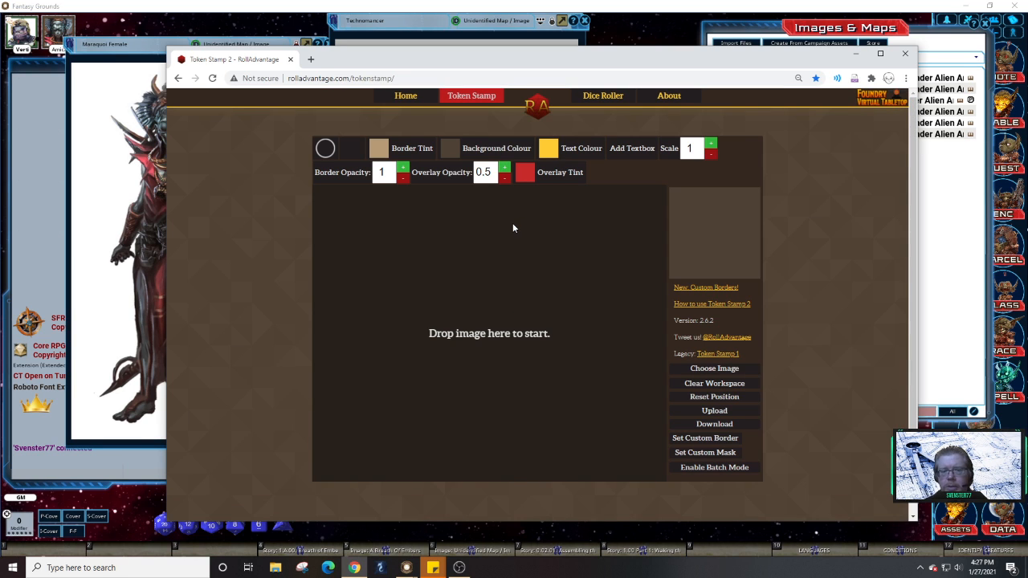
click(723, 368)
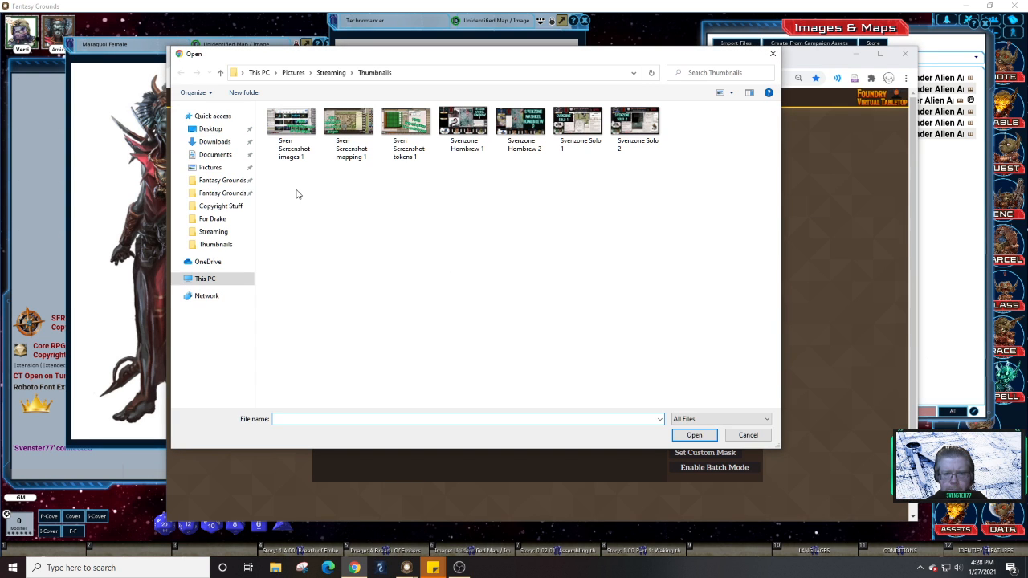
click(217, 195)
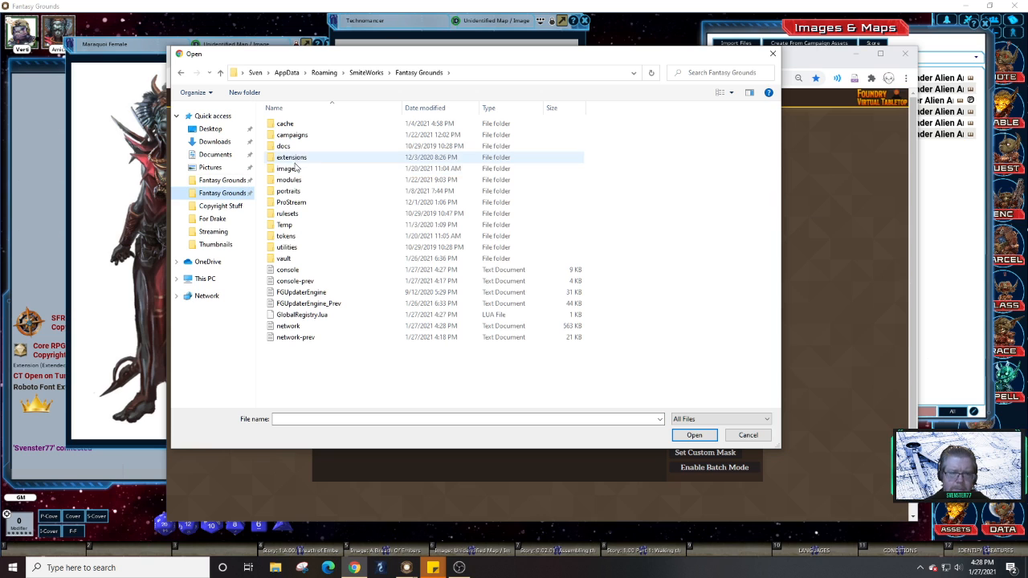
click(291, 169)
double_click(290, 169)
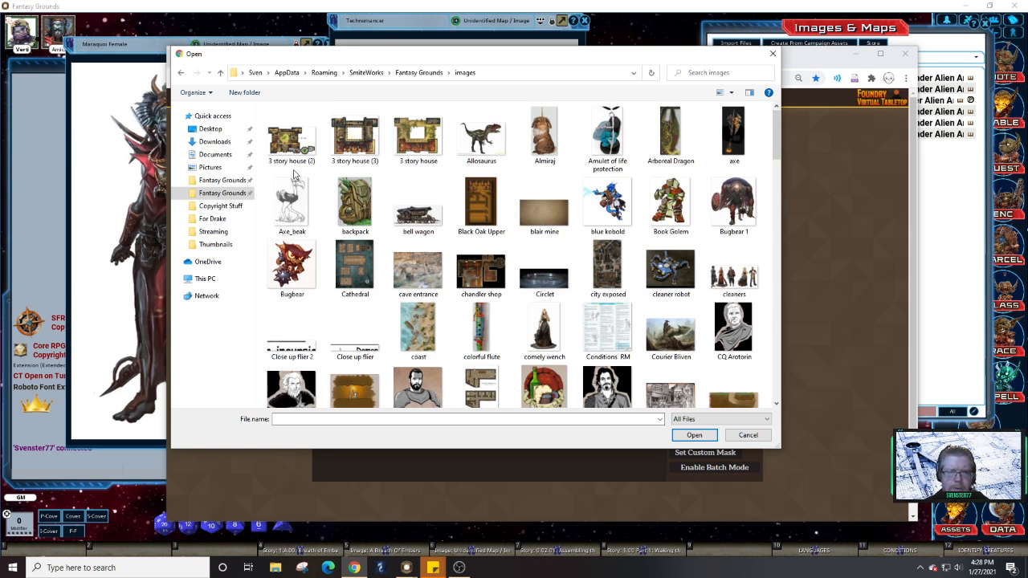
scroll(606, 221, down, 5)
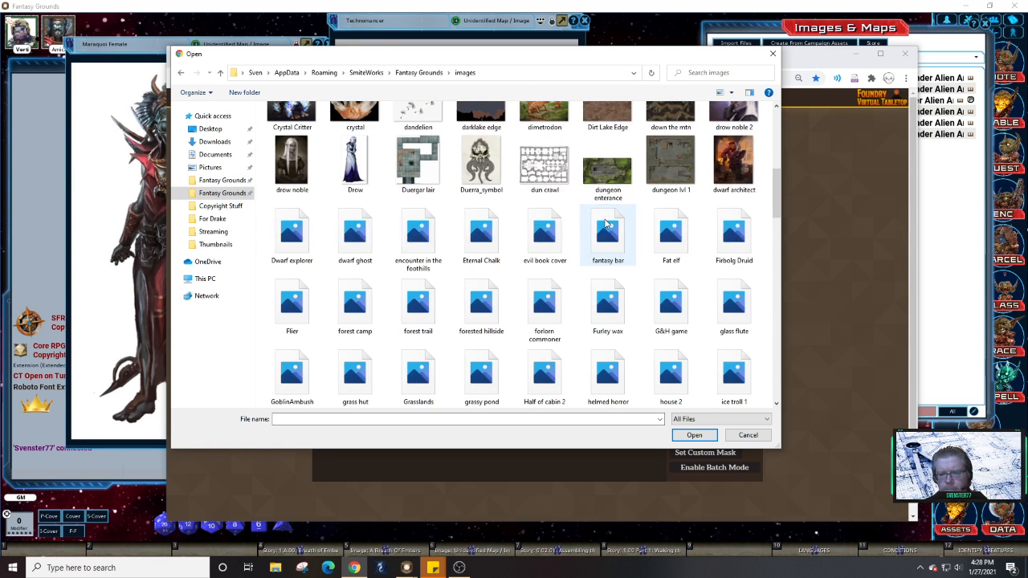
scroll(607, 223, down, 15)
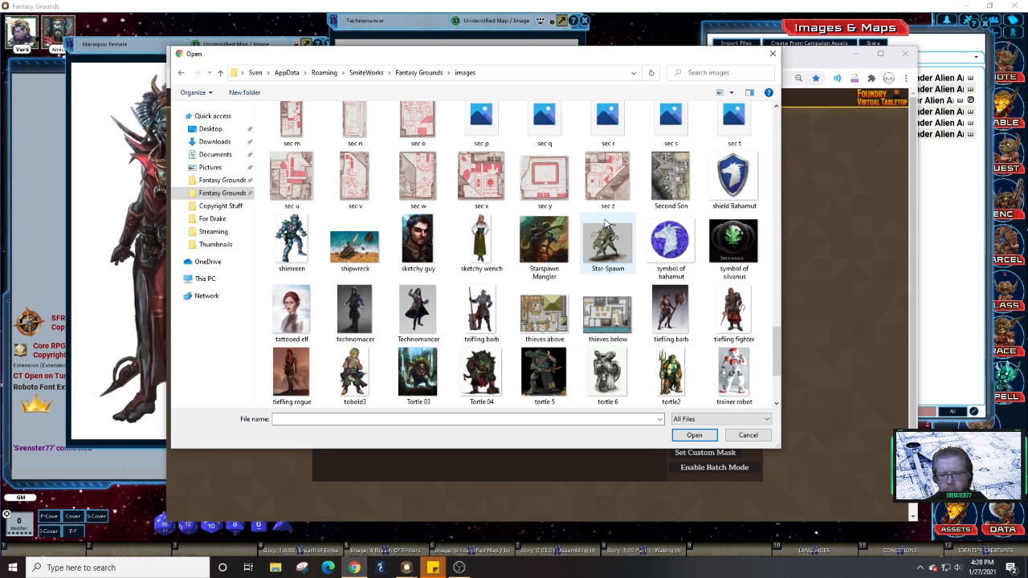
click(418, 312)
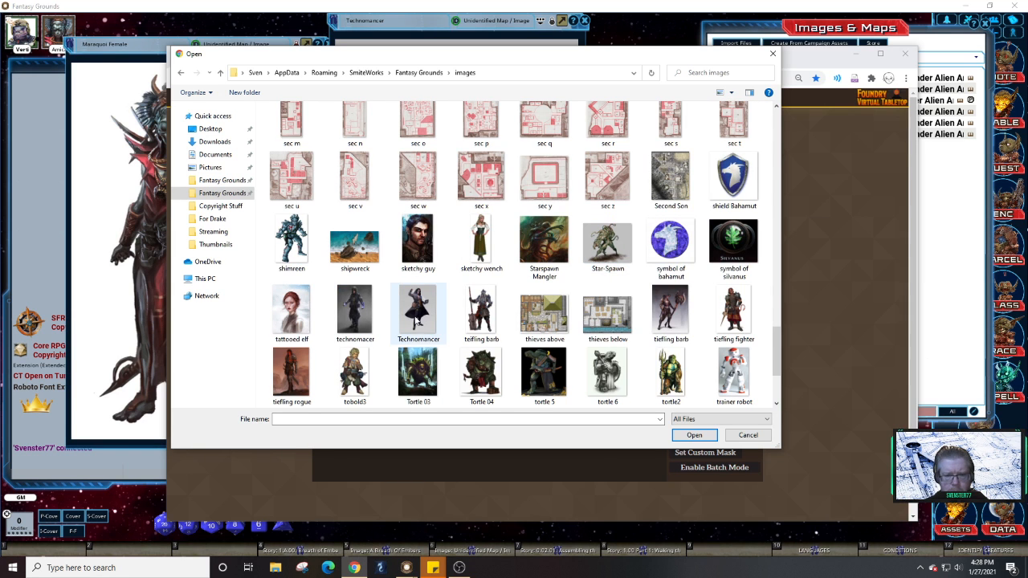
click(685, 438)
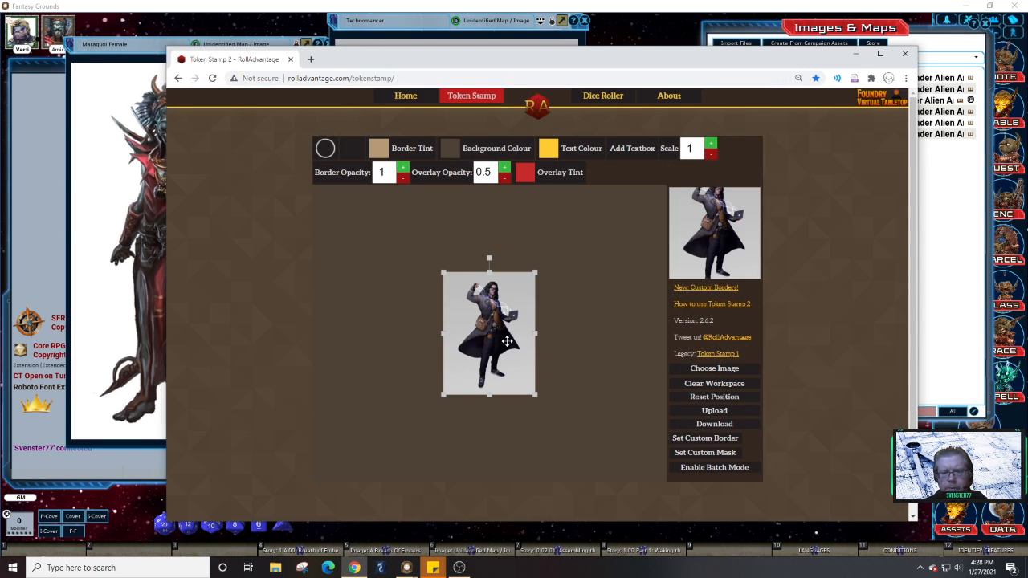
Apply the many-sided polygon border listed right after Octagon to the token and look at the border tint colours.
click(326, 150)
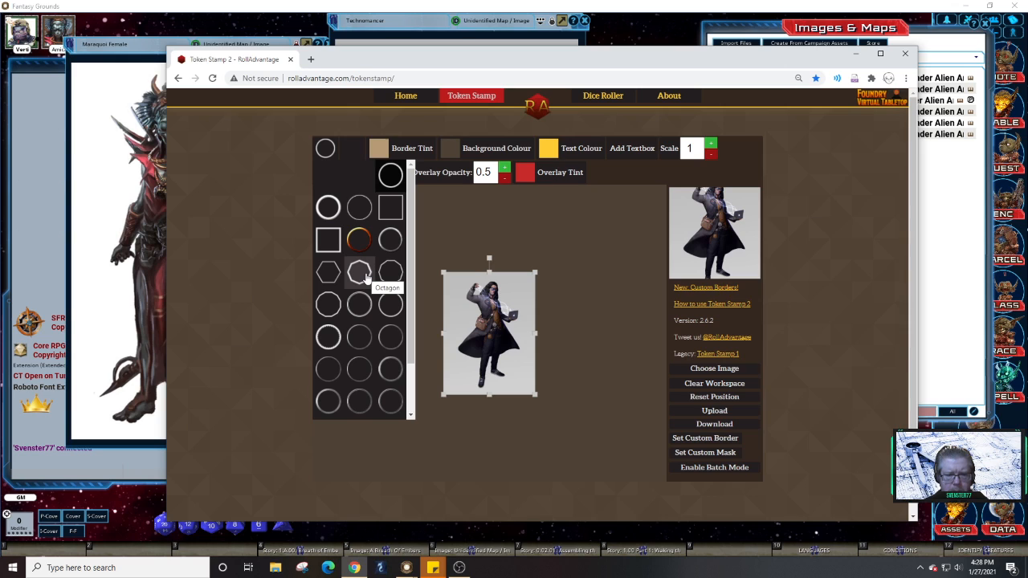
click(389, 273)
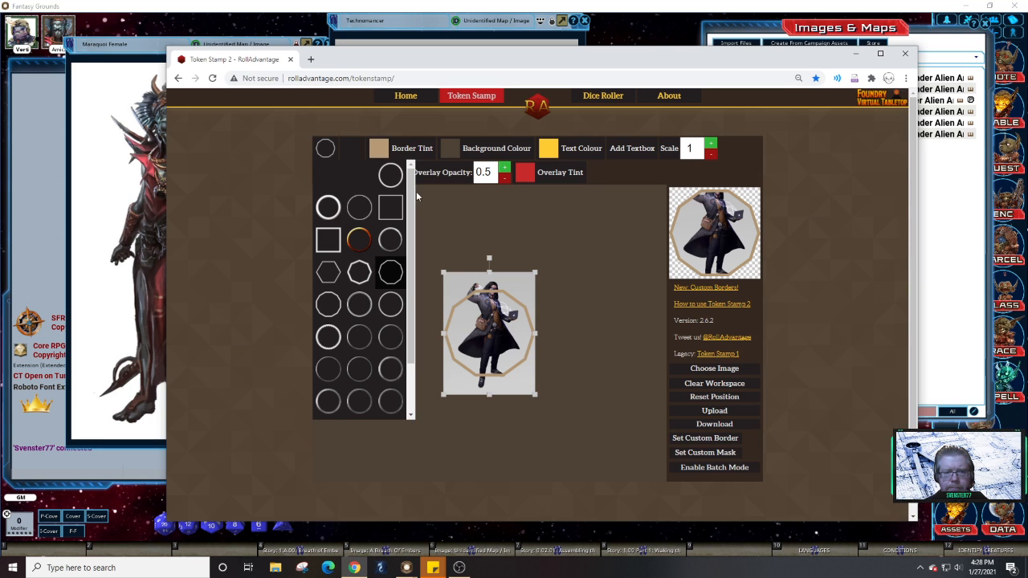
click(325, 148)
click(378, 151)
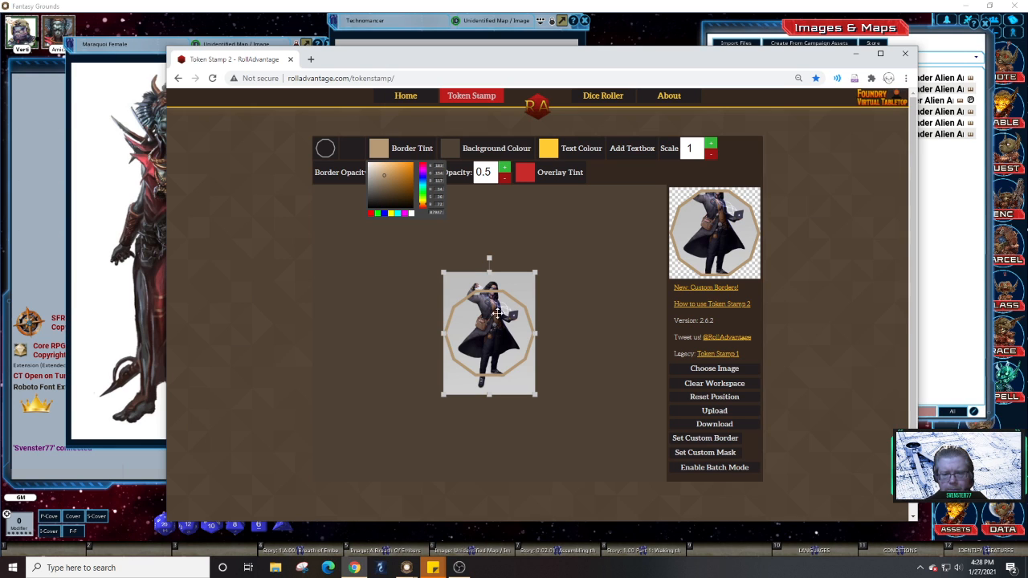
Enlarge and reposition the Technomancer artwork so the head and shoulders fill the token border.
drag(498, 322, 495, 347)
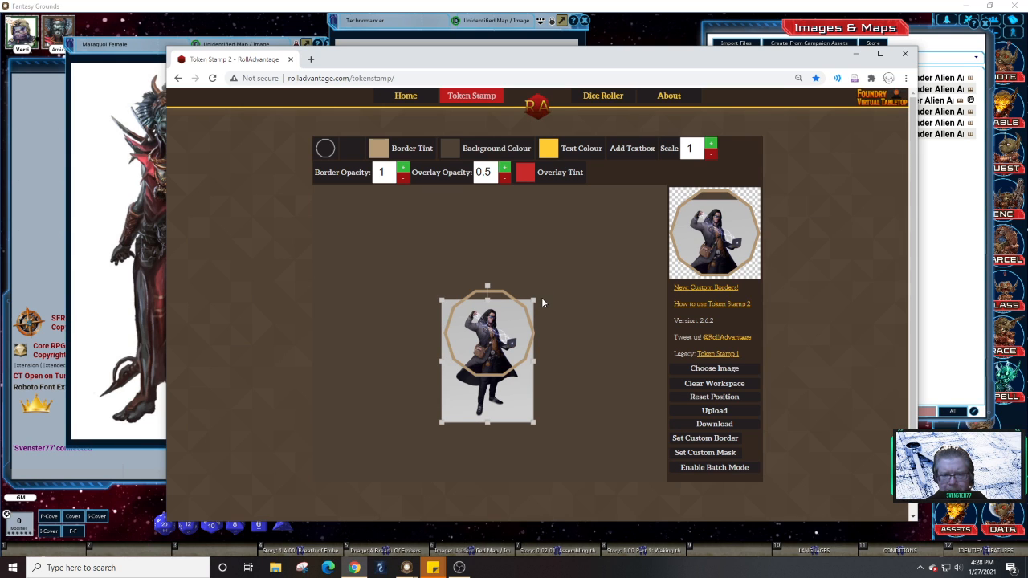
drag(542, 297, 616, 232)
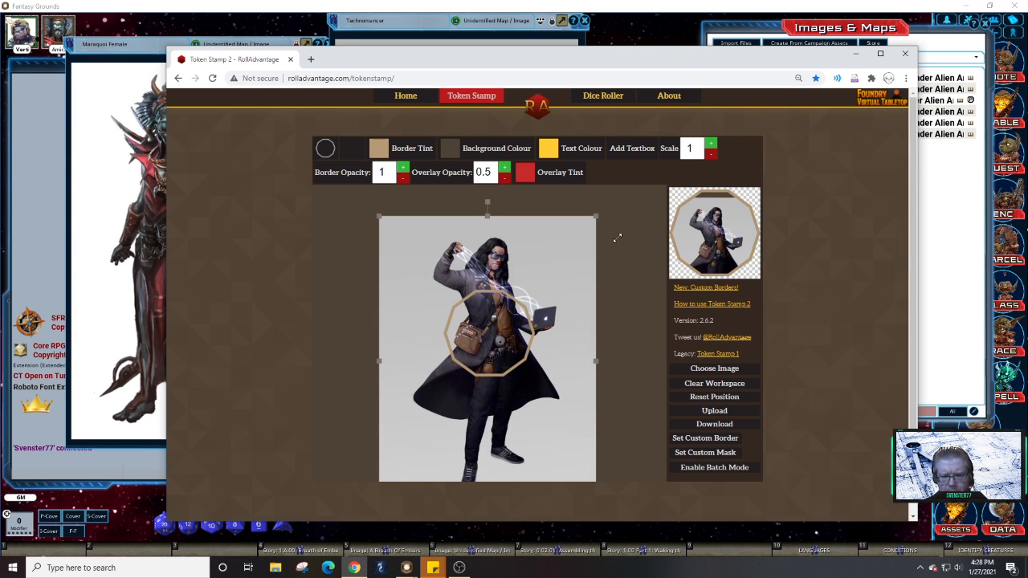
drag(572, 281, 575, 323)
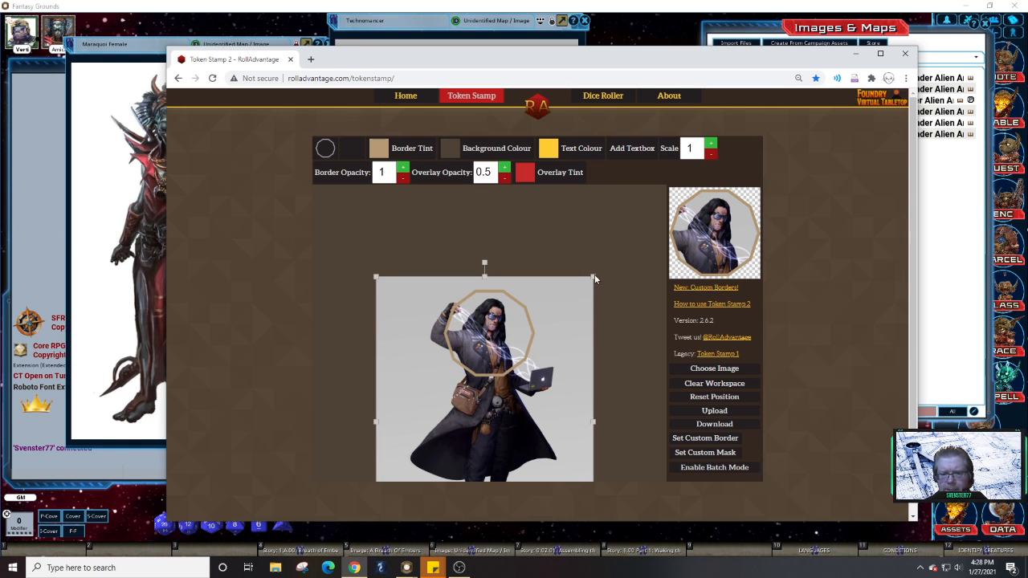
drag(592, 276, 629, 234)
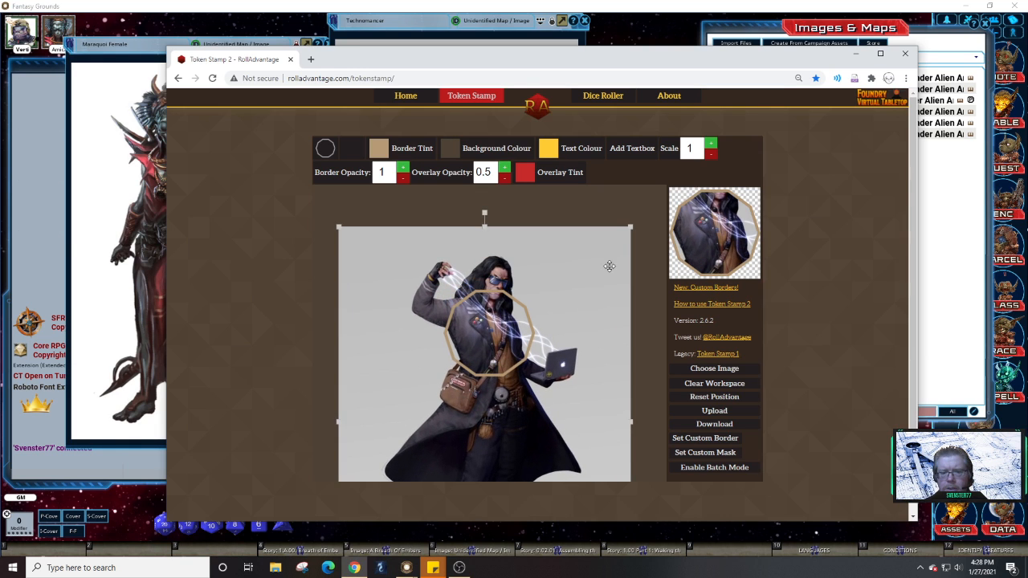
mouse_move(604, 311)
mouse_down()
mouse_move(604, 321)
mouse_move(606, 308)
mouse_up()
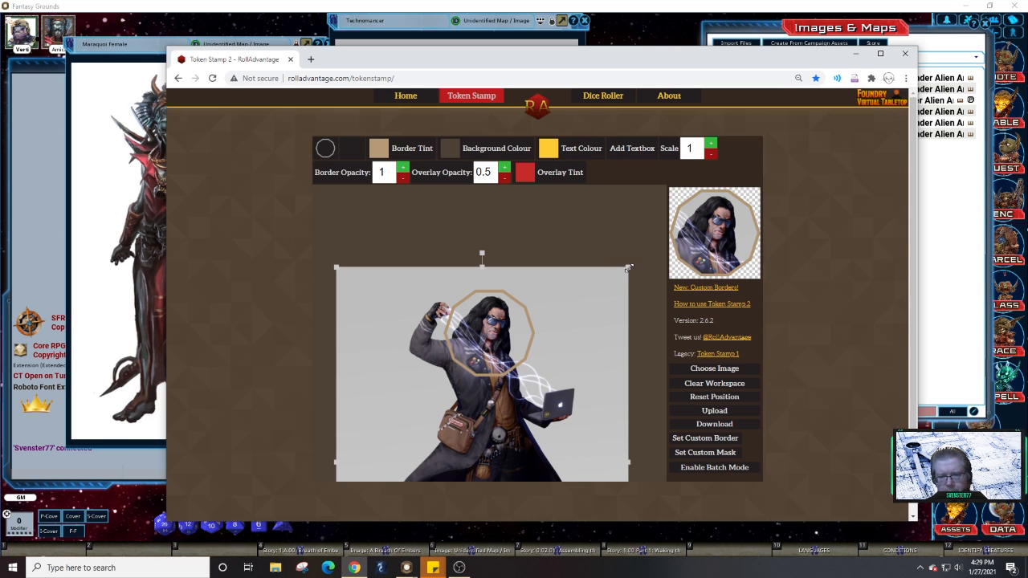
drag(634, 268, 645, 256)
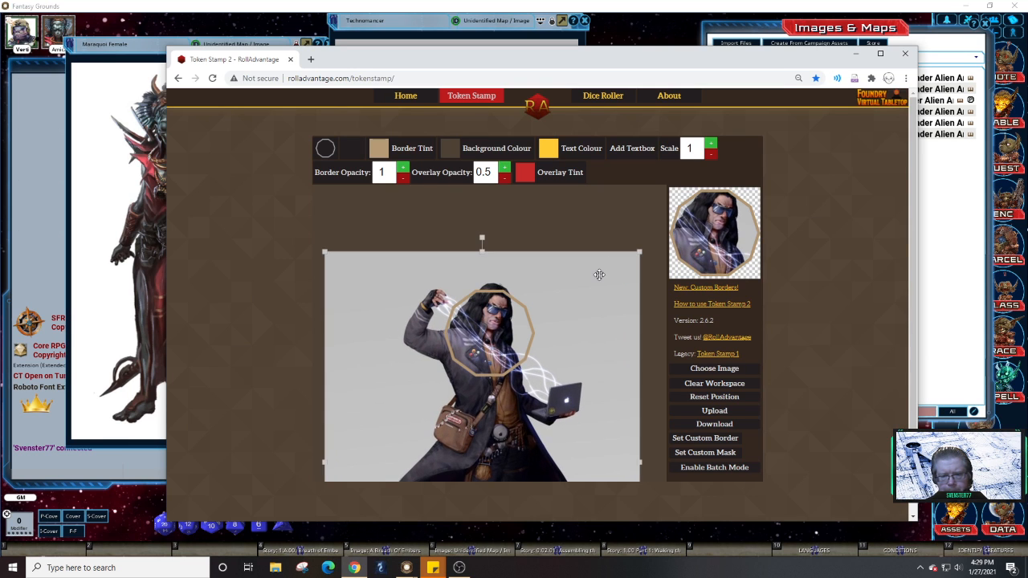
drag(600, 276, 634, 274)
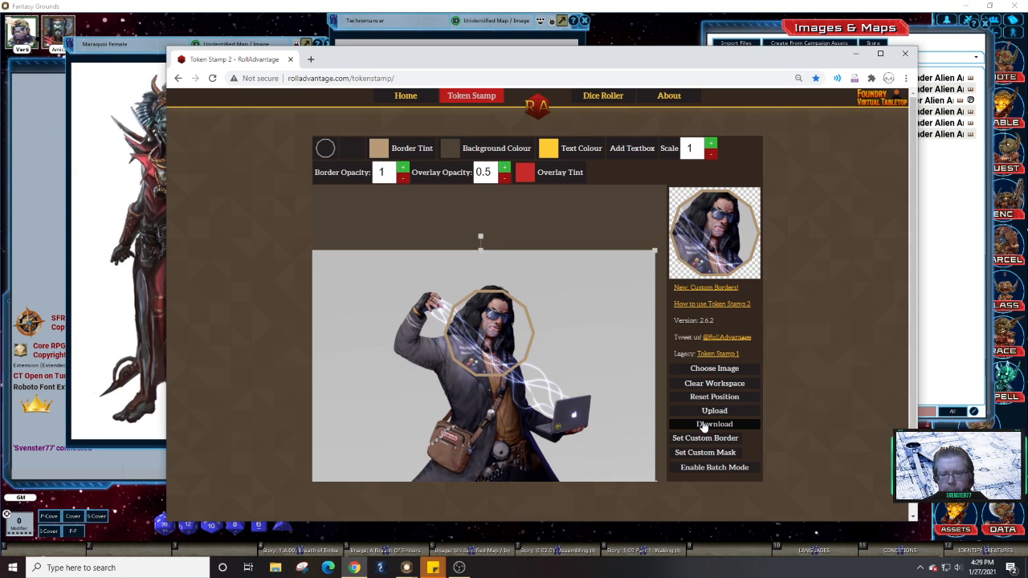
Download the token and try to save it as Orin in the Fantasy Grounds tokens folder.
click(704, 425)
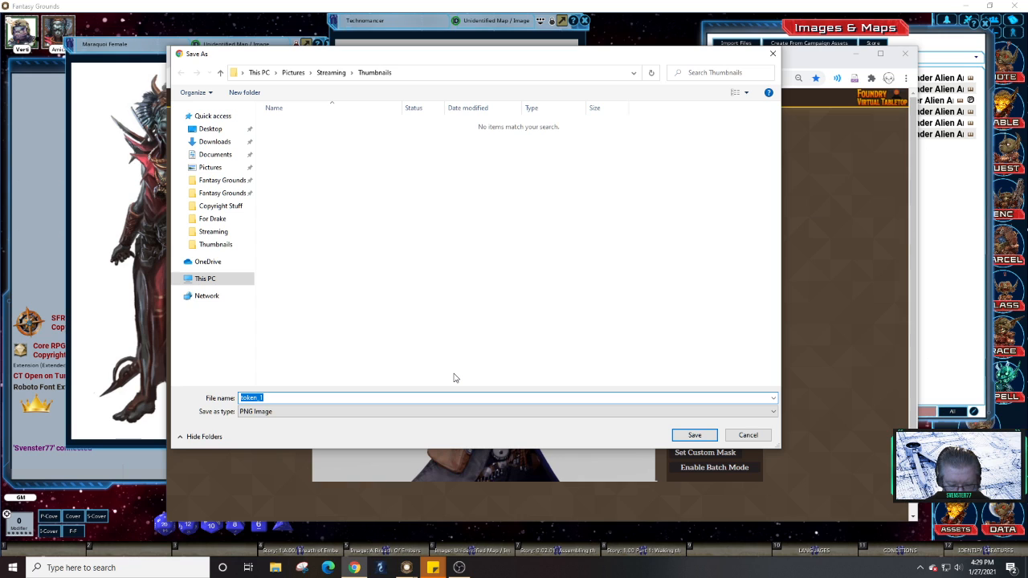
text(0)
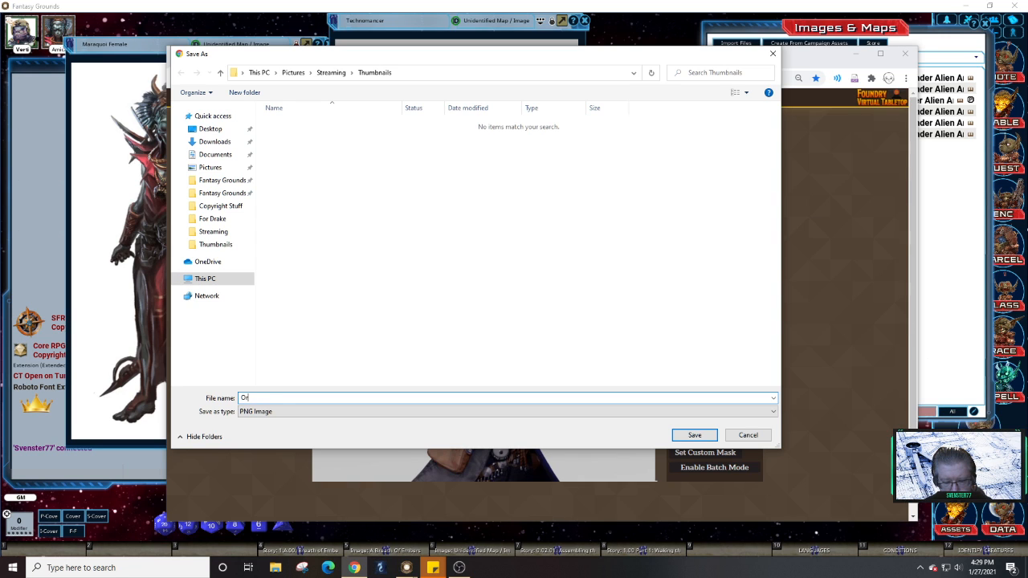
text(rin)
click(222, 194)
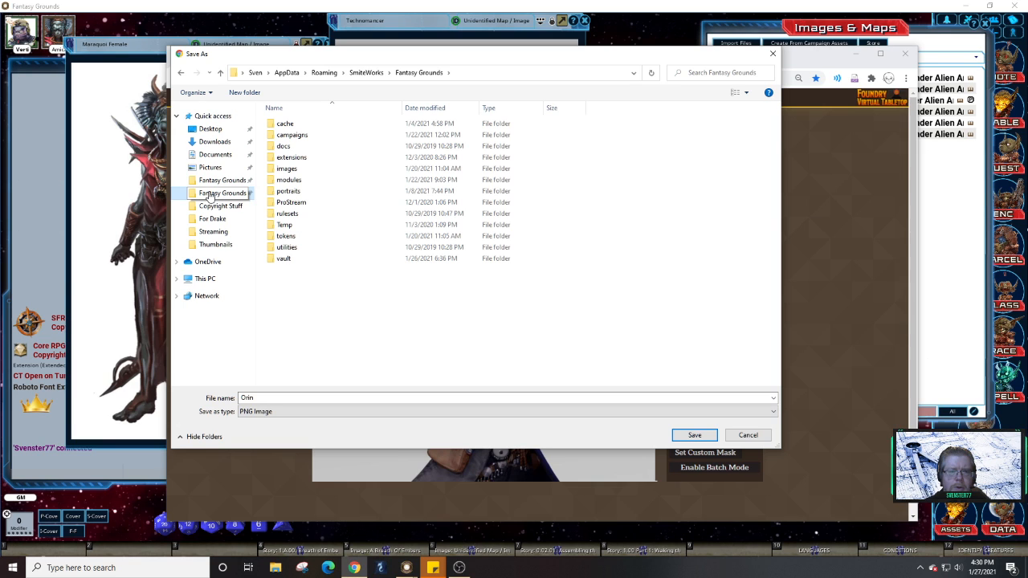
click(299, 236)
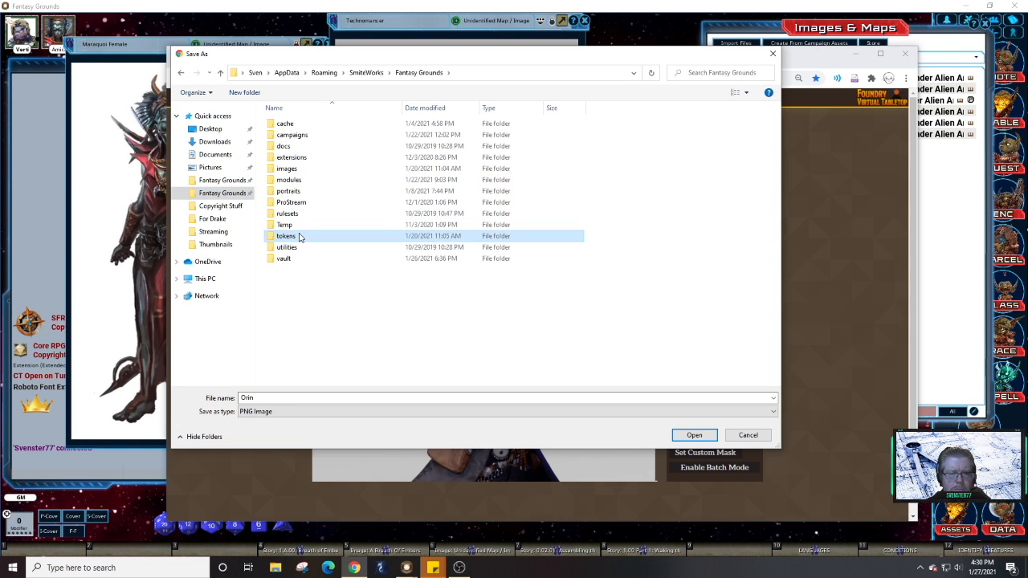
double_click(299, 236)
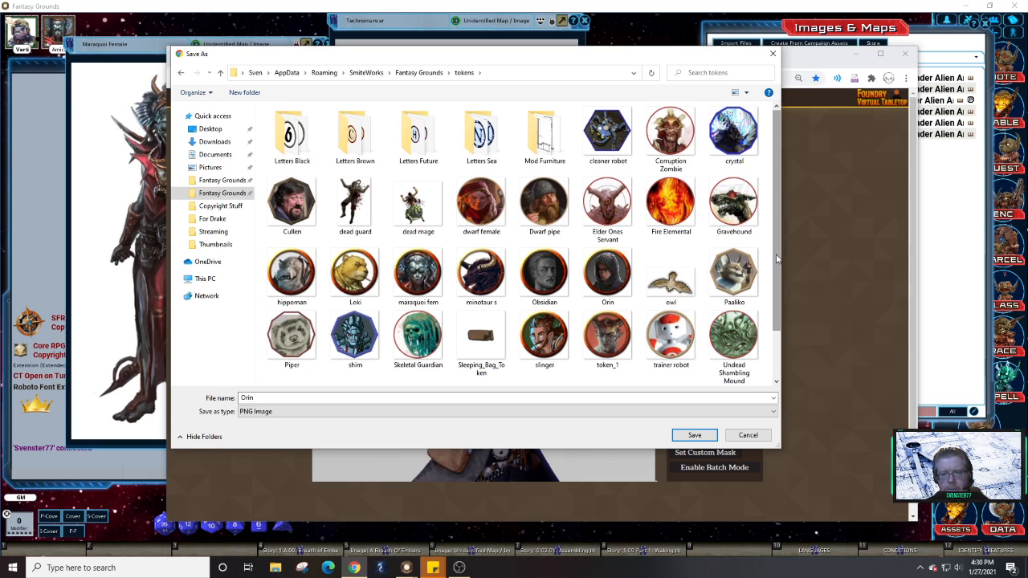
drag(777, 259, 788, 332)
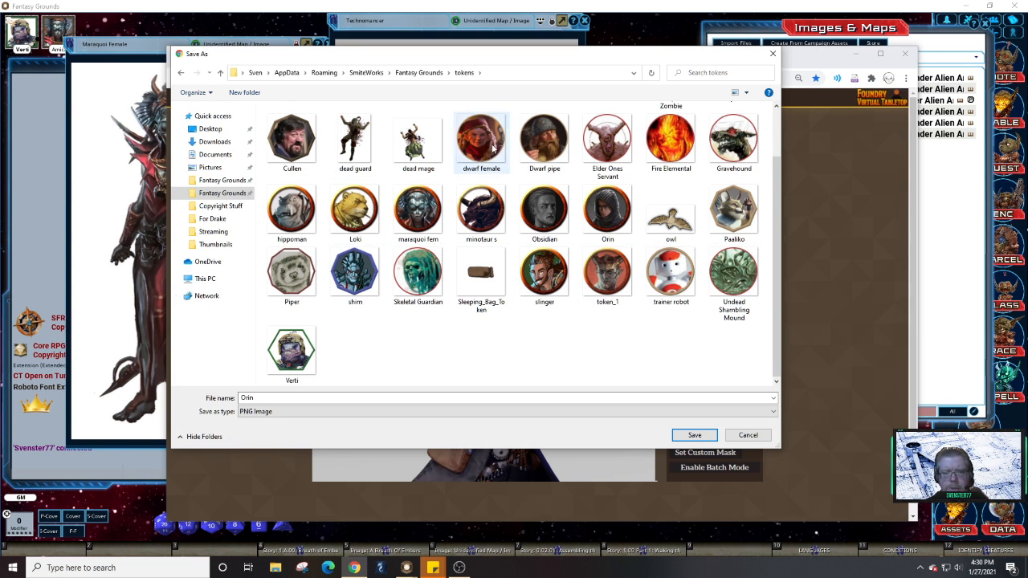
click(692, 436)
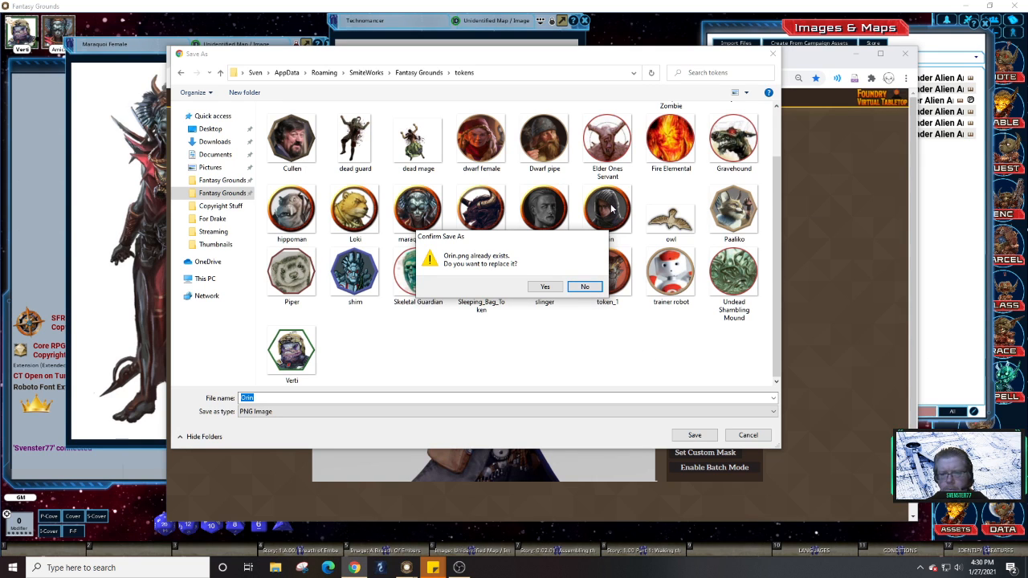
Decline replacing the existing file and save the token as Orin 2.
click(276, 399)
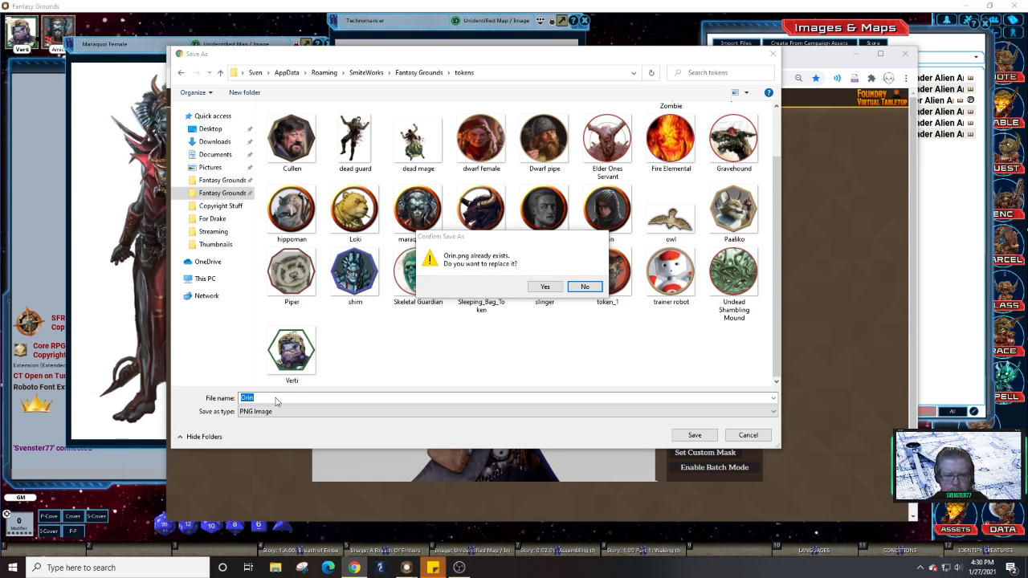
key(Escape)
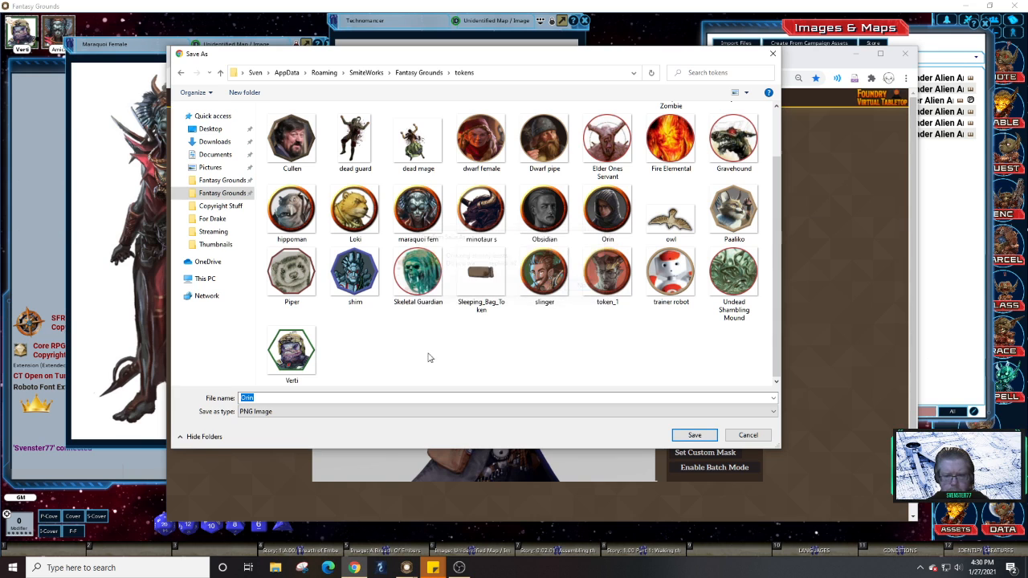
click(302, 401)
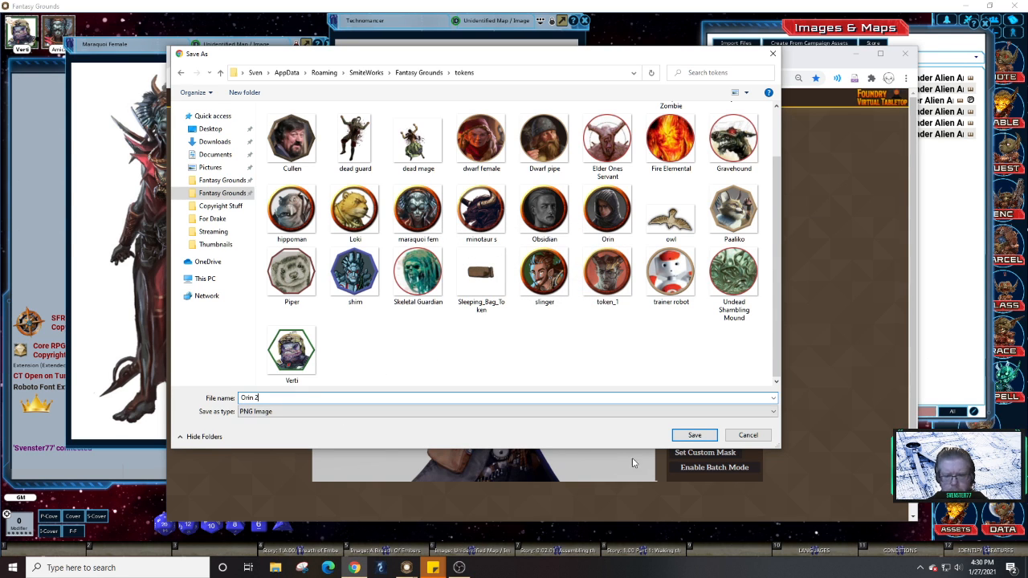
click(695, 435)
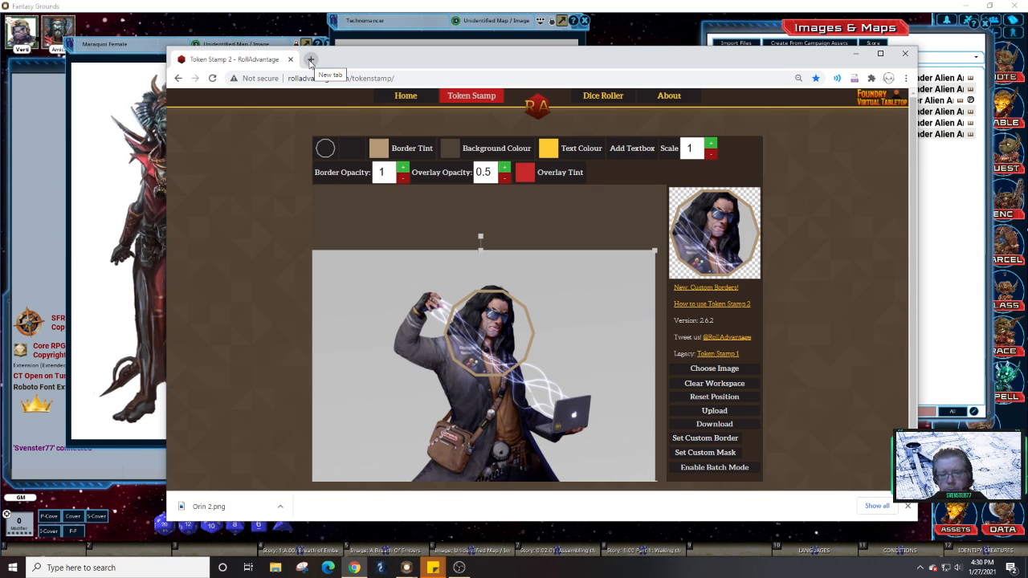
Close the Token Stamp page and open the Pixlr E photo editor in a new tab, dismissing the cookie notice.
click(310, 60)
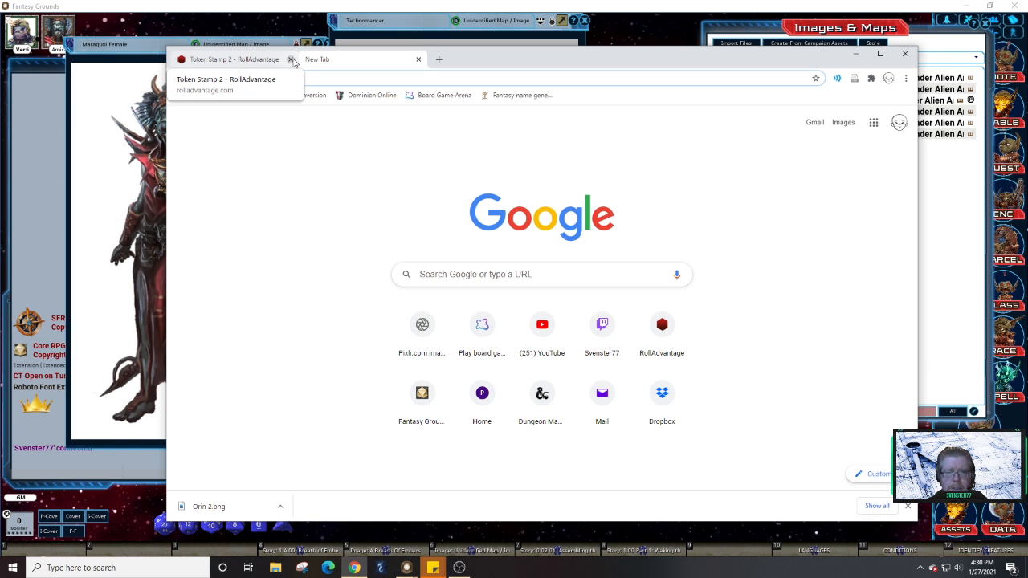
click(291, 59)
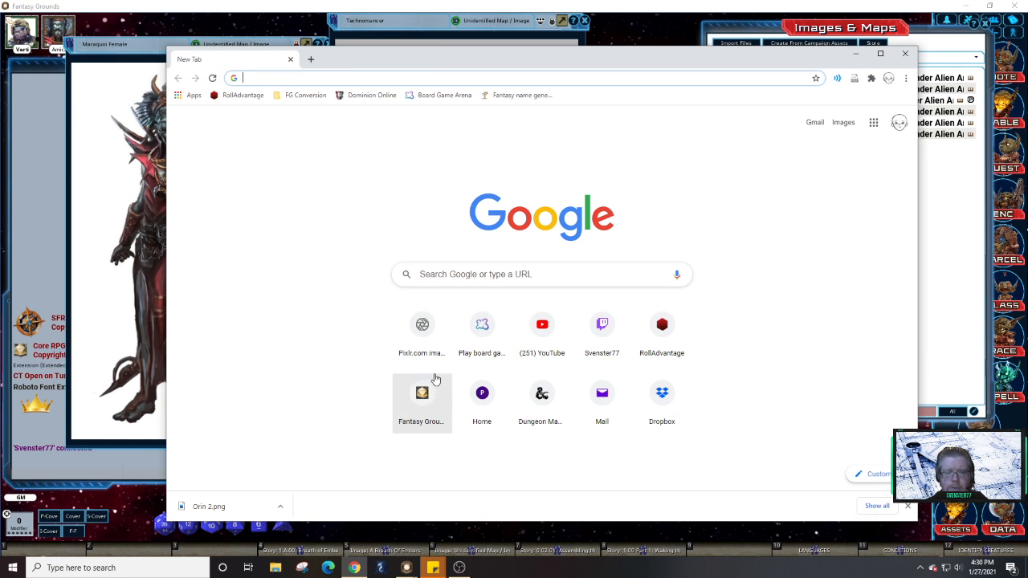
click(422, 327)
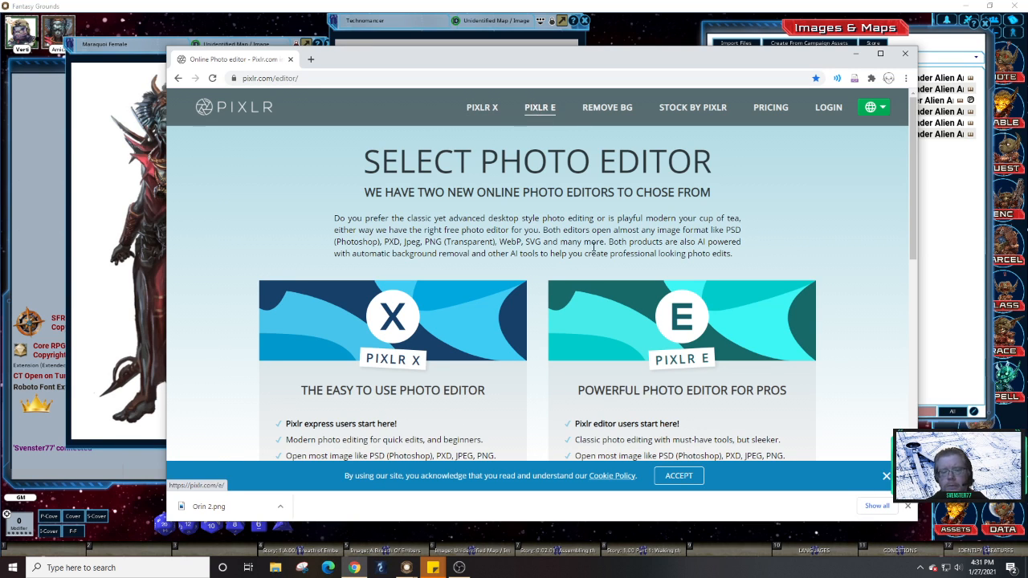
click(886, 475)
click(540, 109)
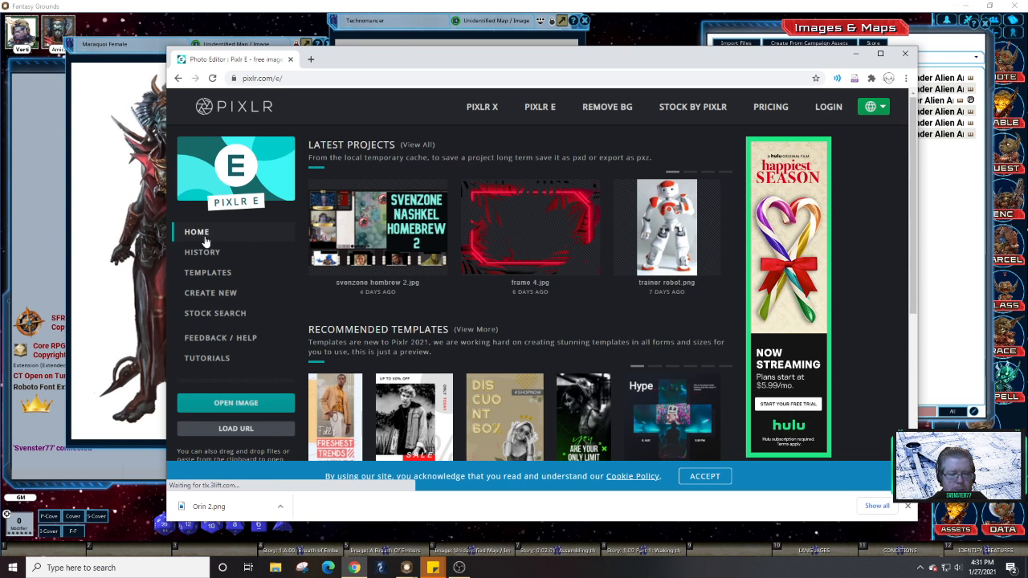
mouse_move(408, 216)
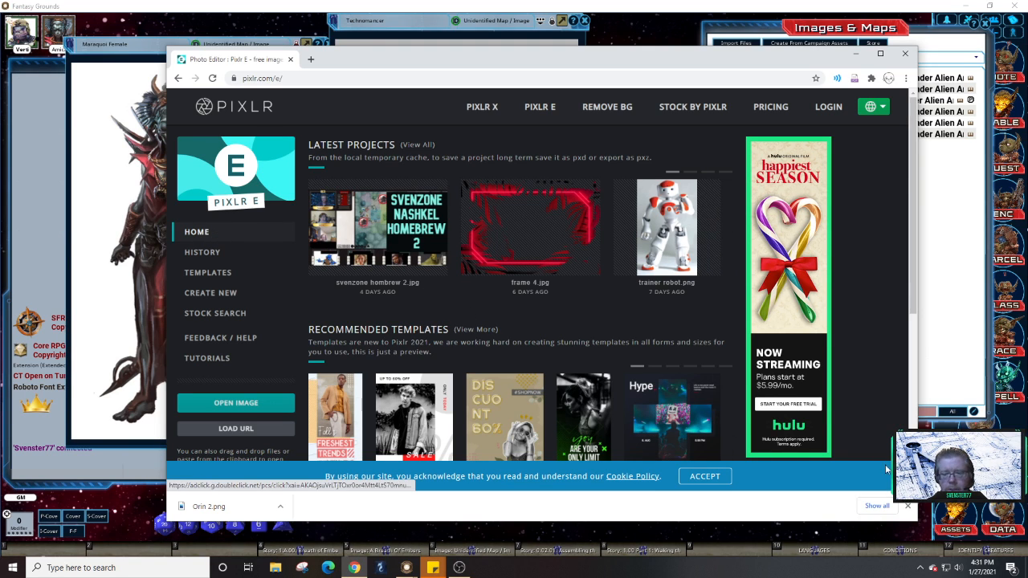
Accept the cookie notice and open the Technomancer image from the Fantasy Grounds images folder.
click(705, 477)
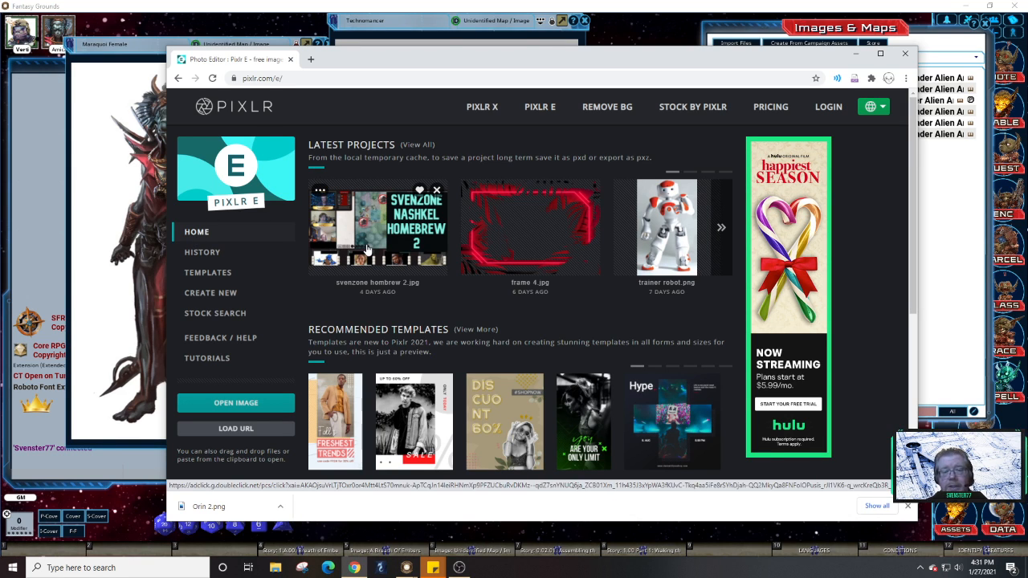
click(236, 404)
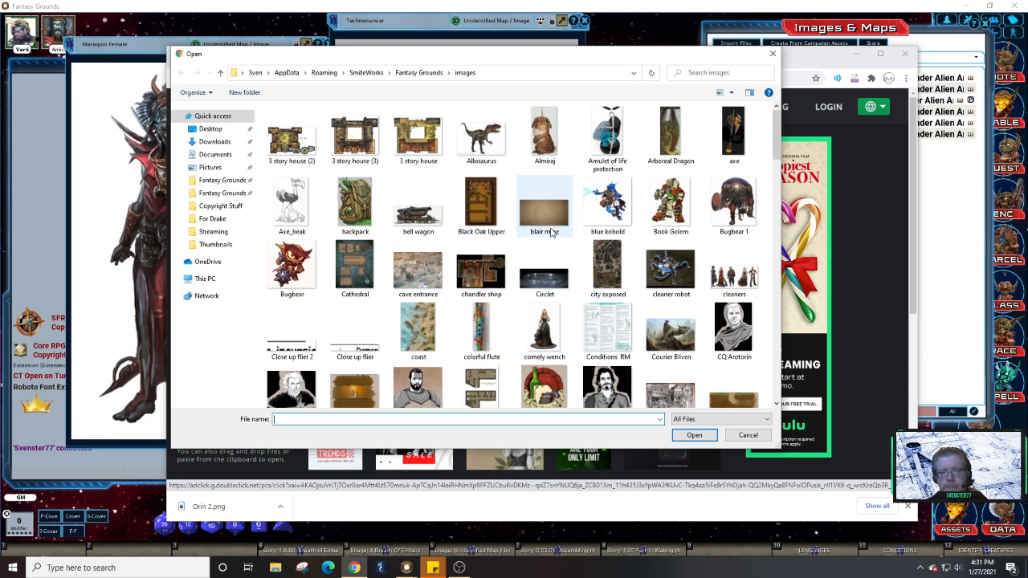
scroll(596, 279, down, 10)
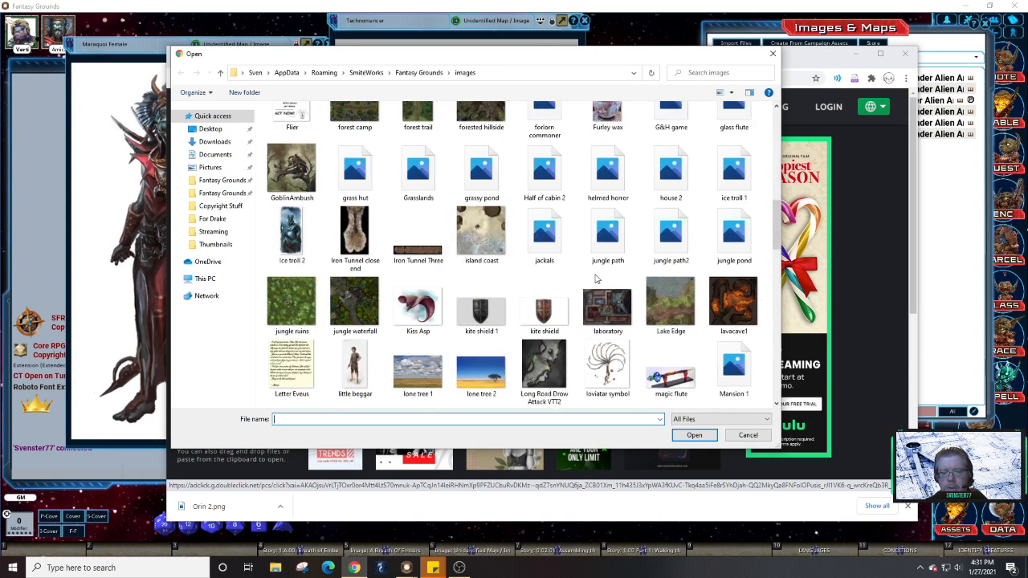
scroll(596, 279, down, 10)
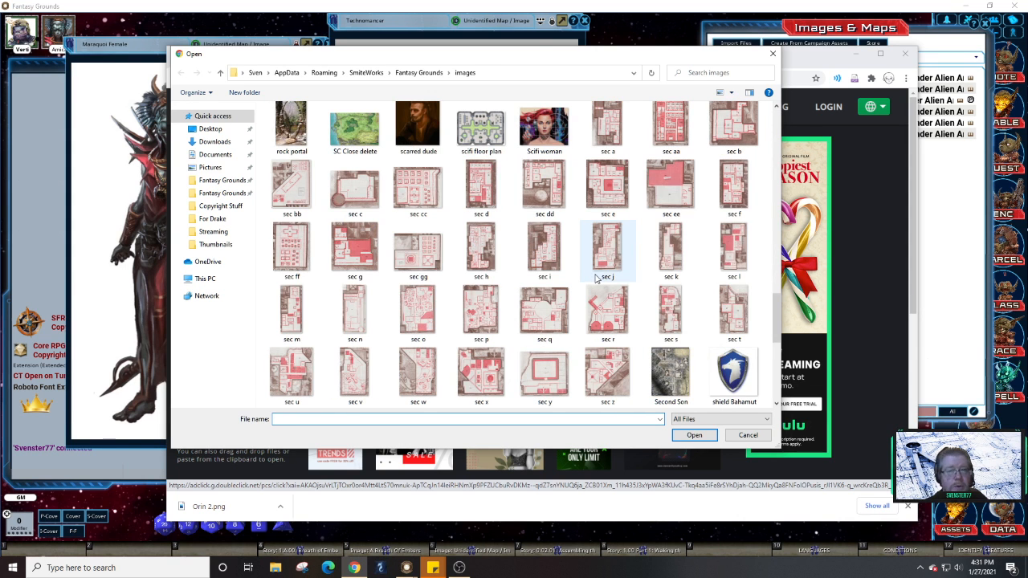
scroll(596, 279, down, 5)
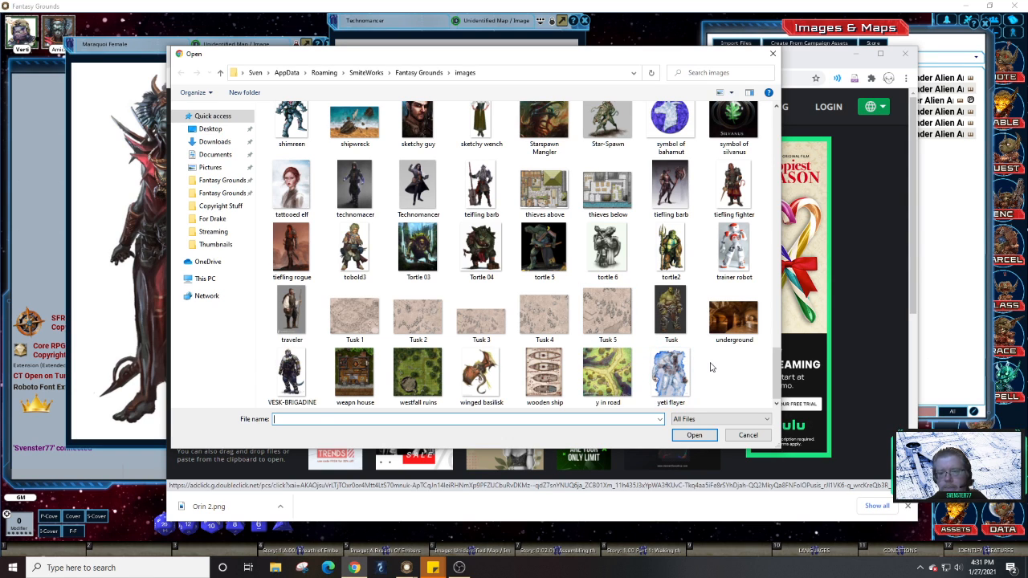
click(418, 189)
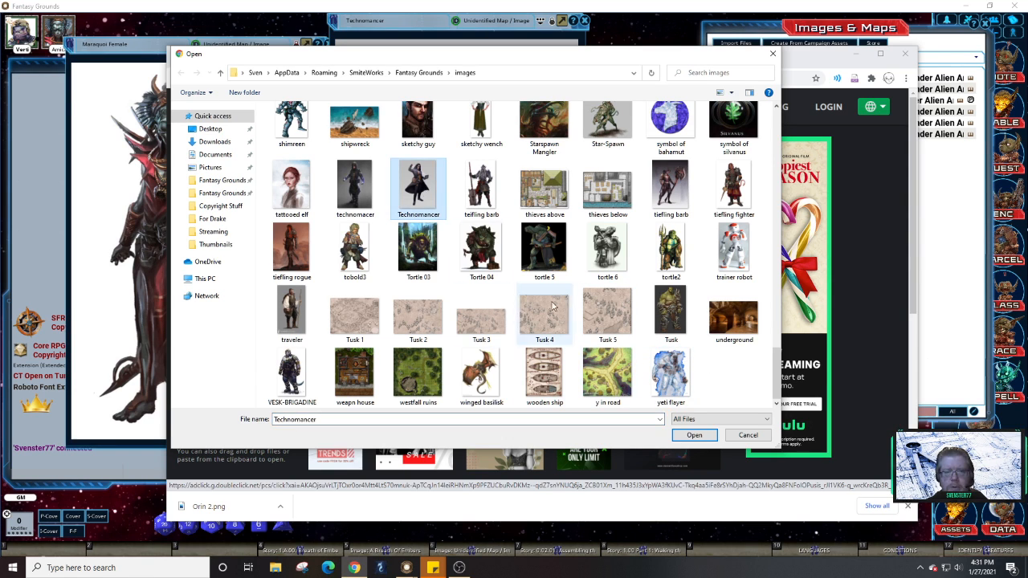
click(706, 438)
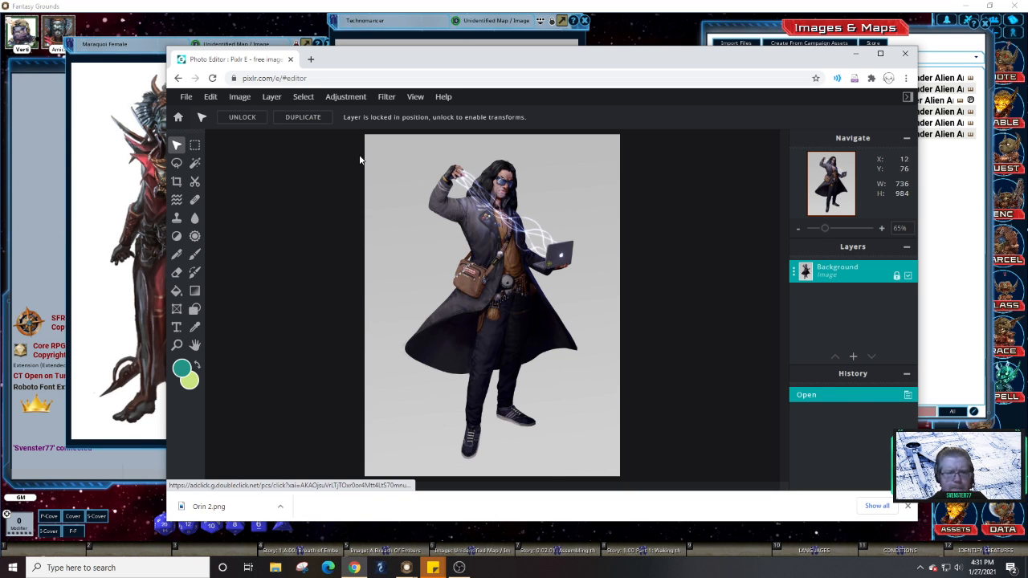
click(387, 98)
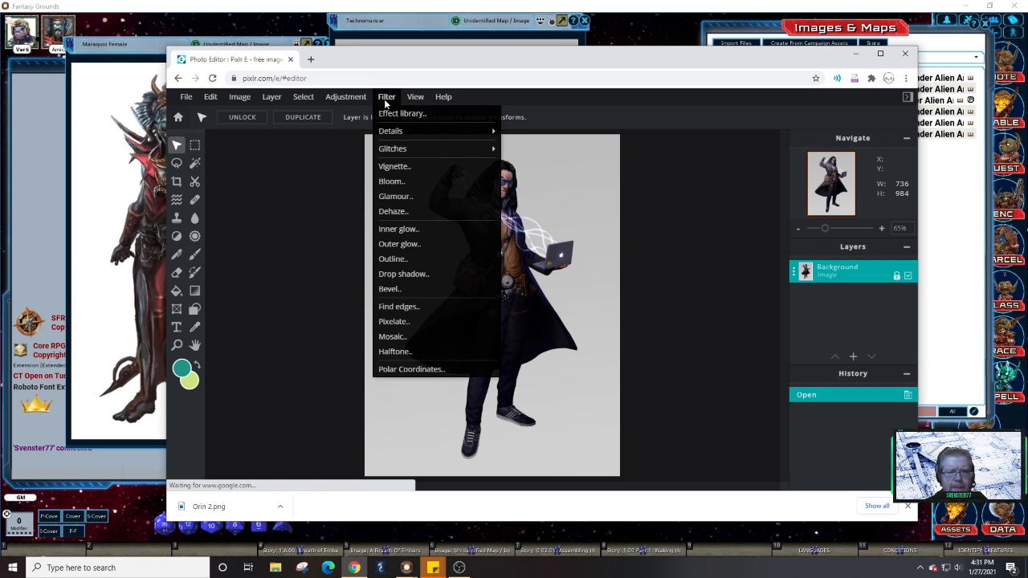
click(414, 97)
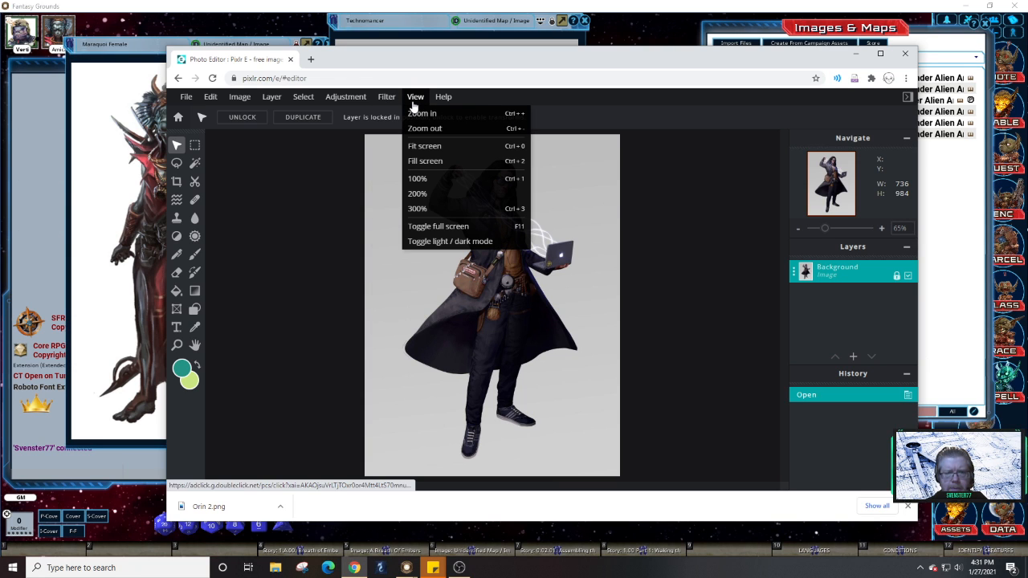
click(383, 103)
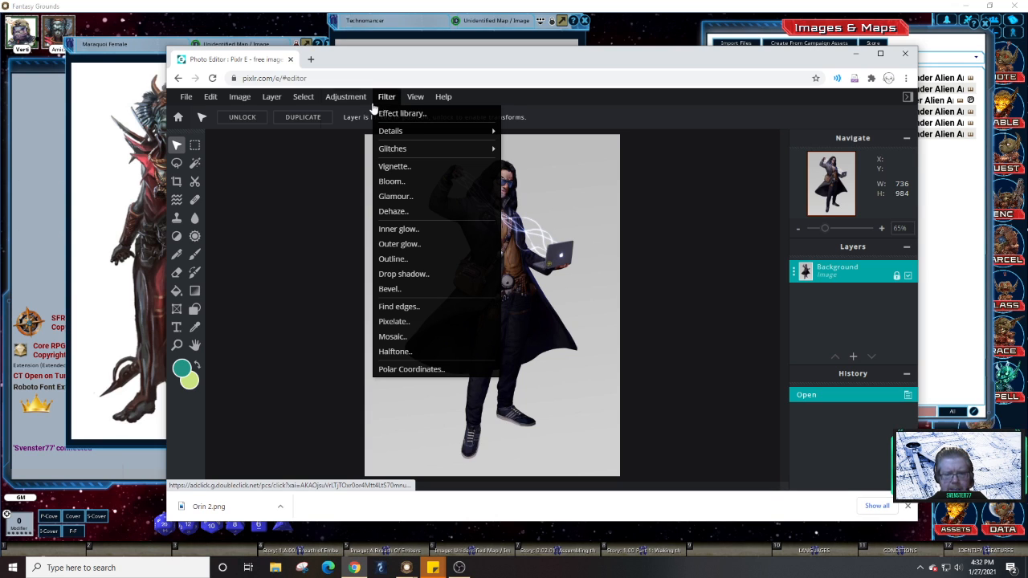
click(354, 103)
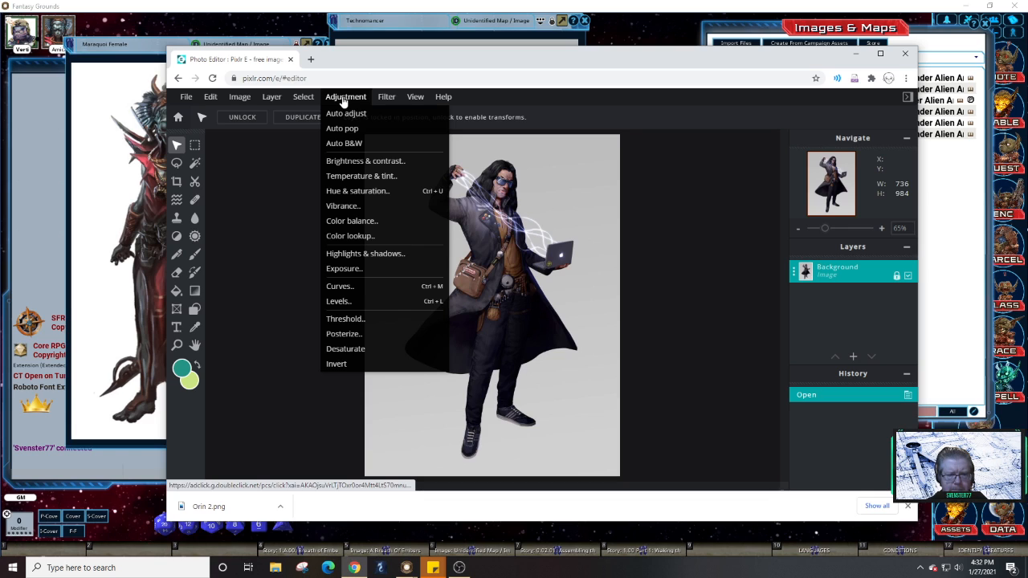
click(306, 97)
click(273, 97)
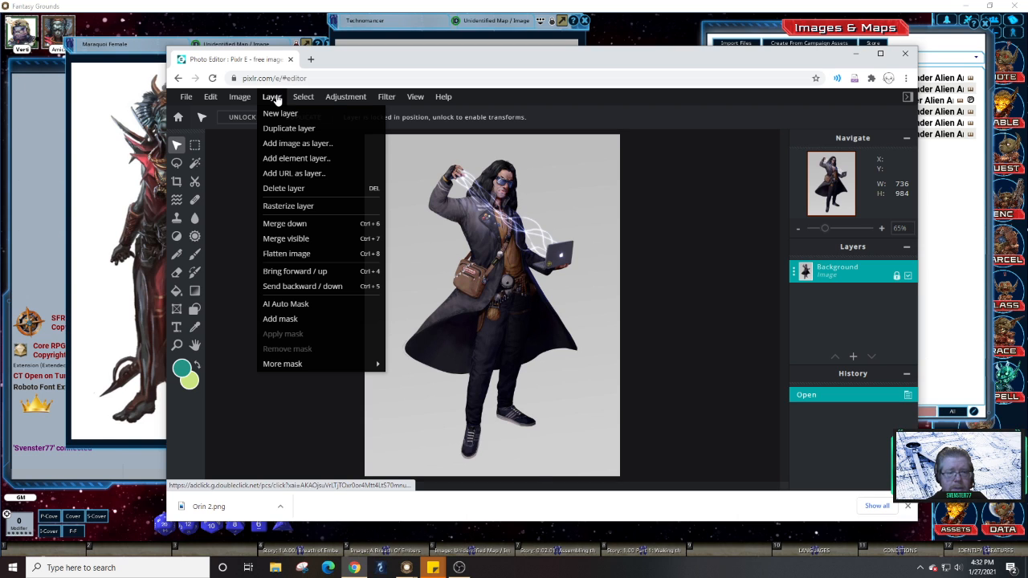
click(241, 99)
click(219, 100)
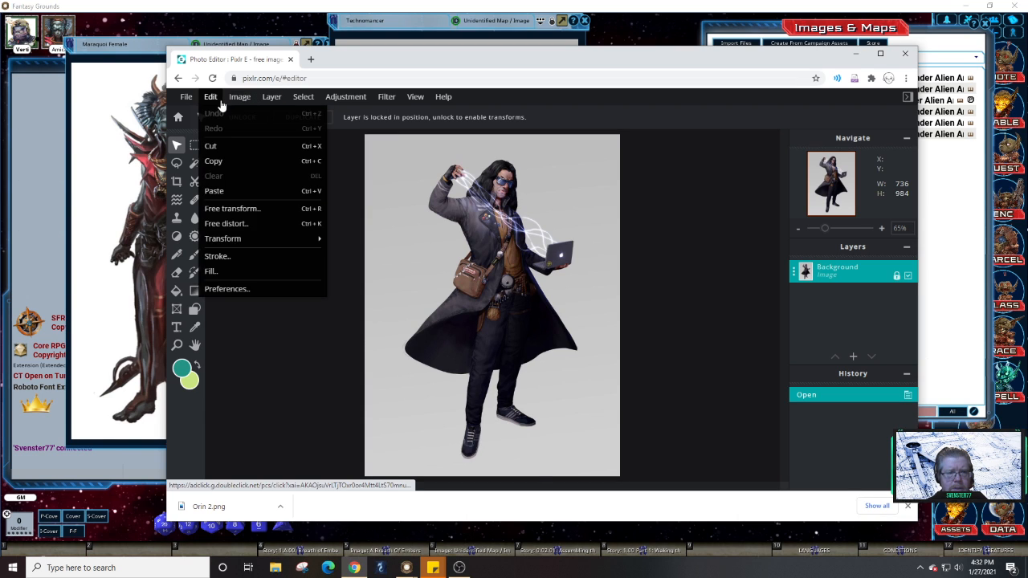
Flip the Technomancer image horizontally.
click(240, 98)
mouse_move(241, 143)
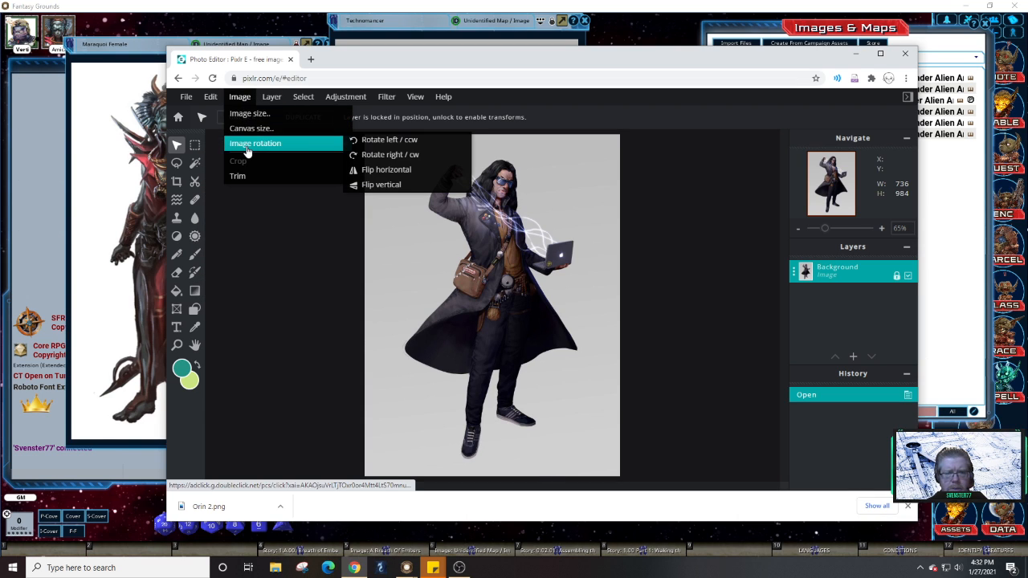
click(396, 175)
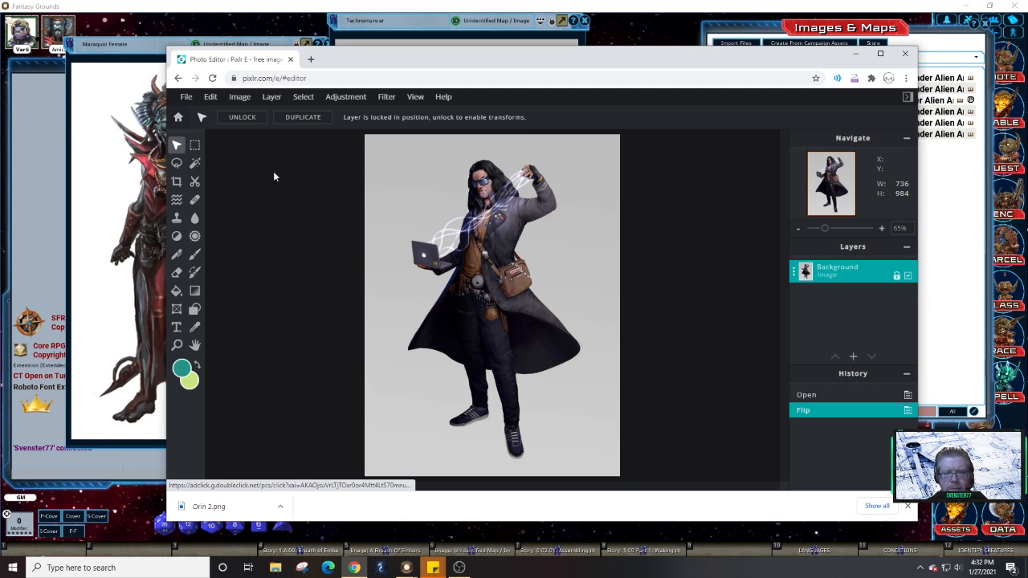
Crop the image to the character's head and shoulders, about 155 by 170 pixels.
click(177, 182)
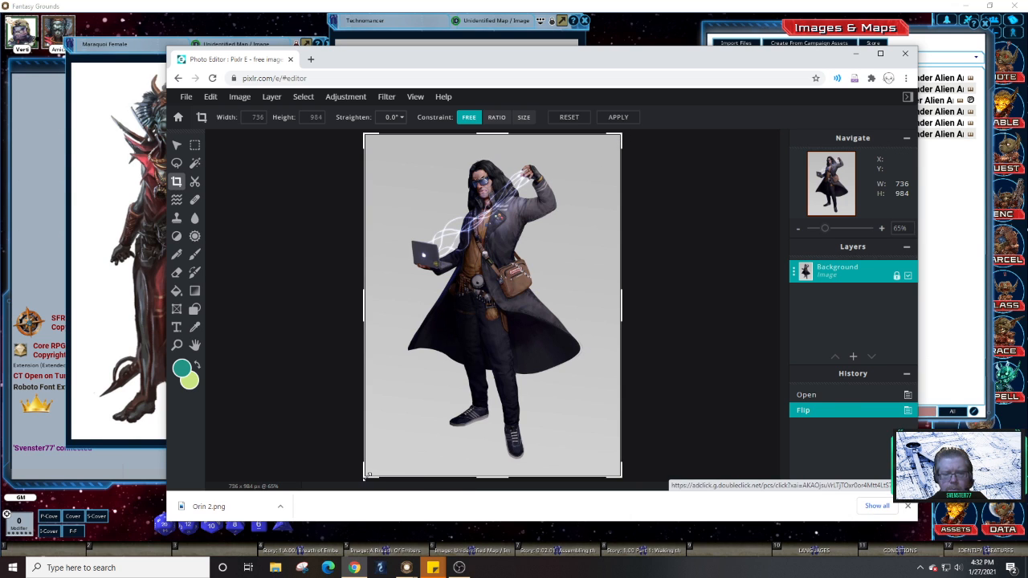
drag(366, 476, 460, 280)
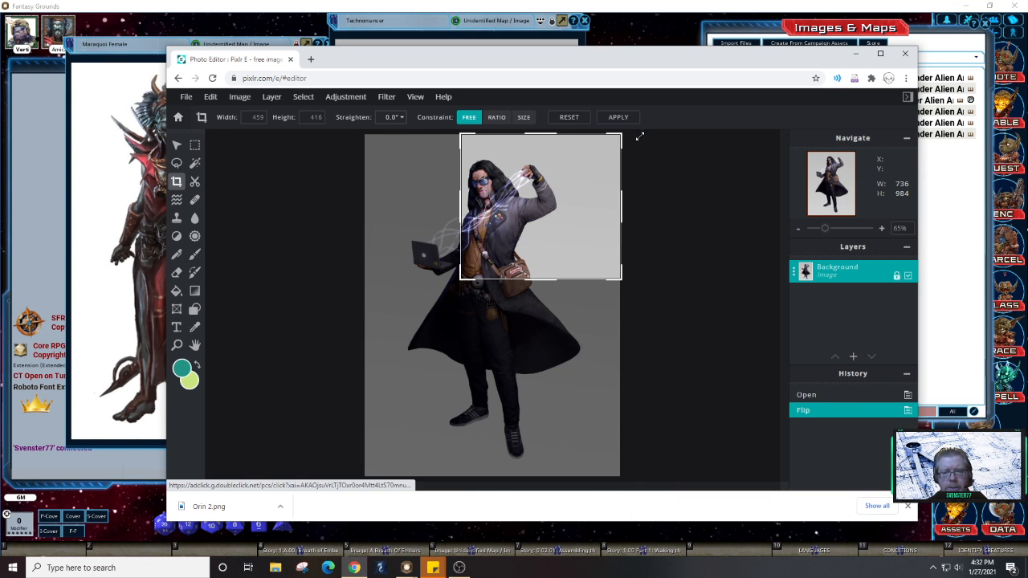
drag(566, 165, 533, 167)
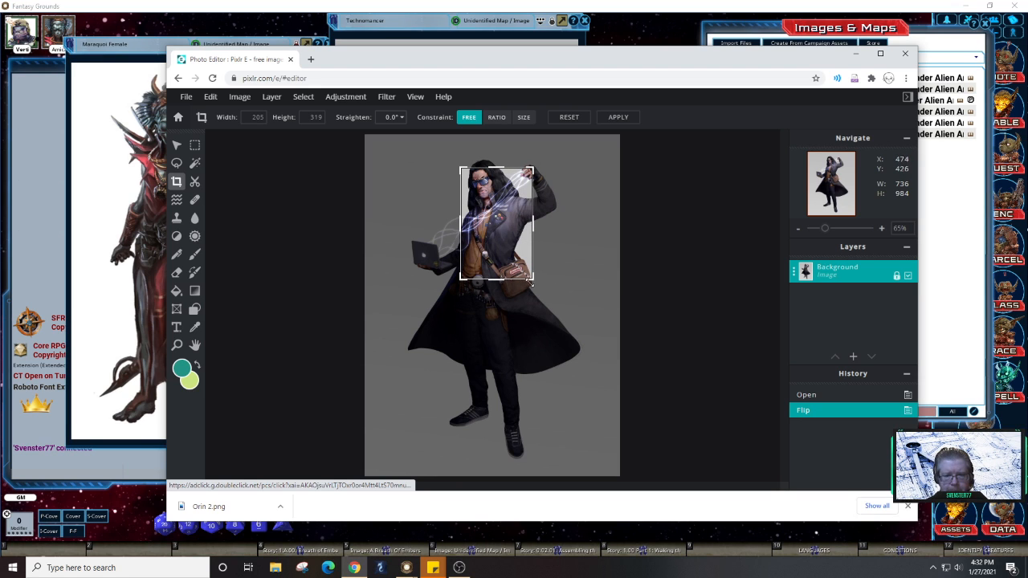
drag(532, 279, 504, 217)
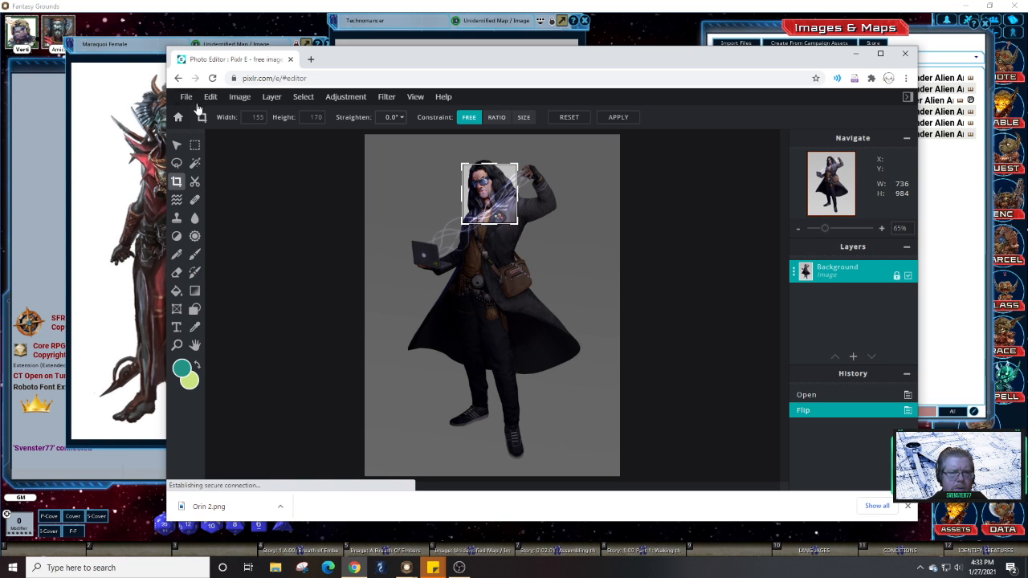
click(616, 118)
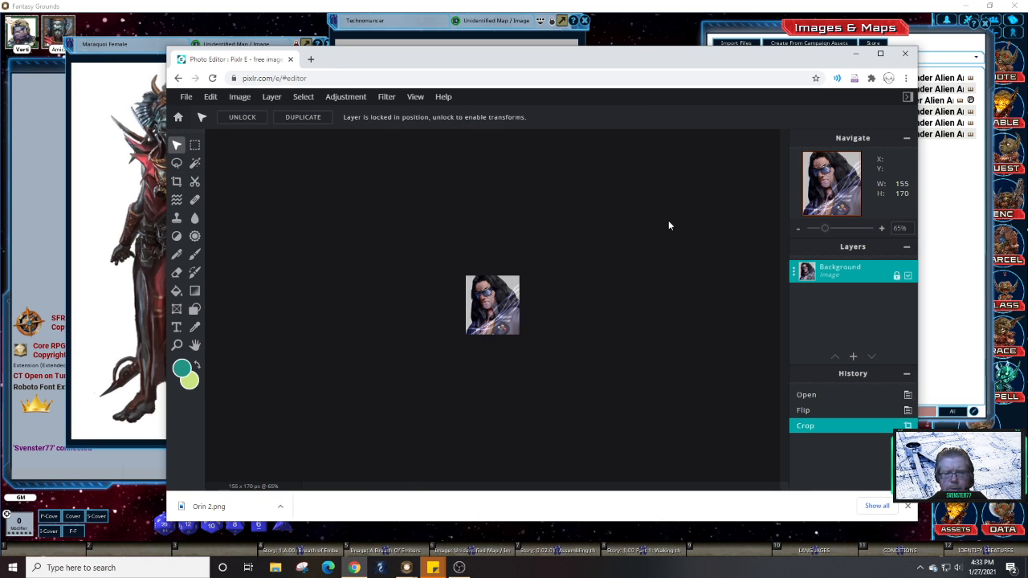
Download the cropped portrait as the JPG file Technomancer in the Fantasy Grounds portraits folder and close the save dialog.
click(184, 98)
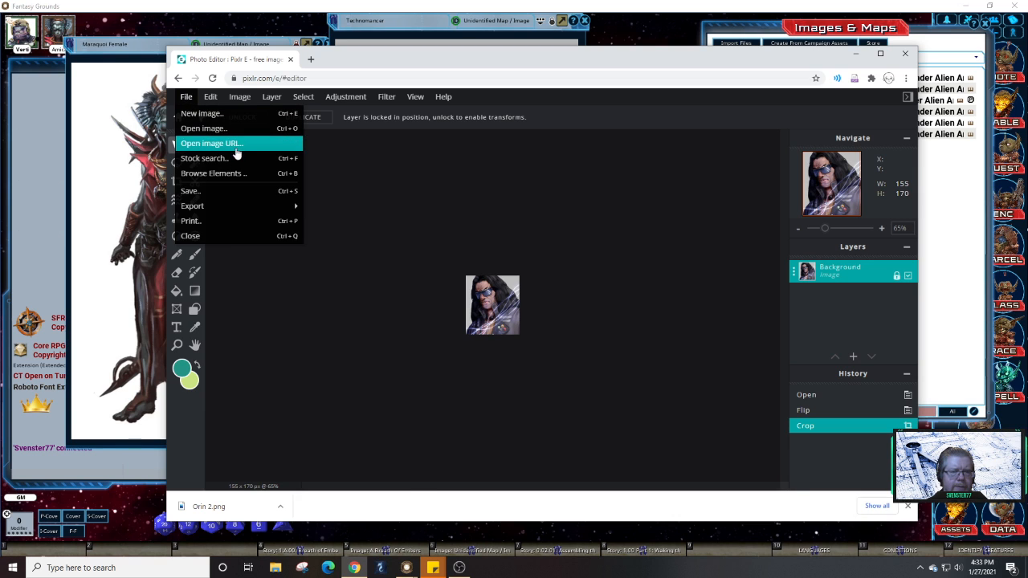
click(226, 193)
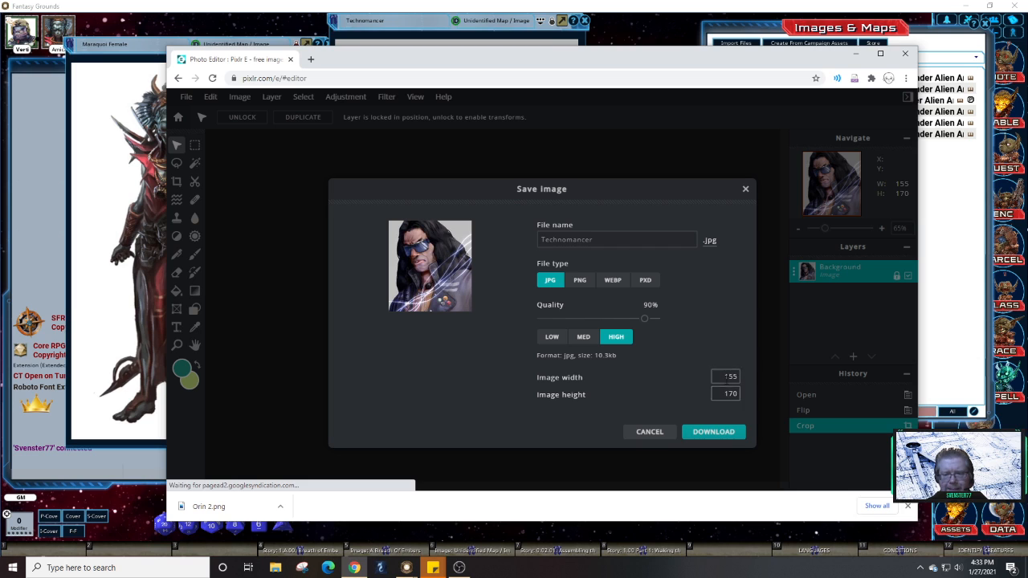
click(719, 432)
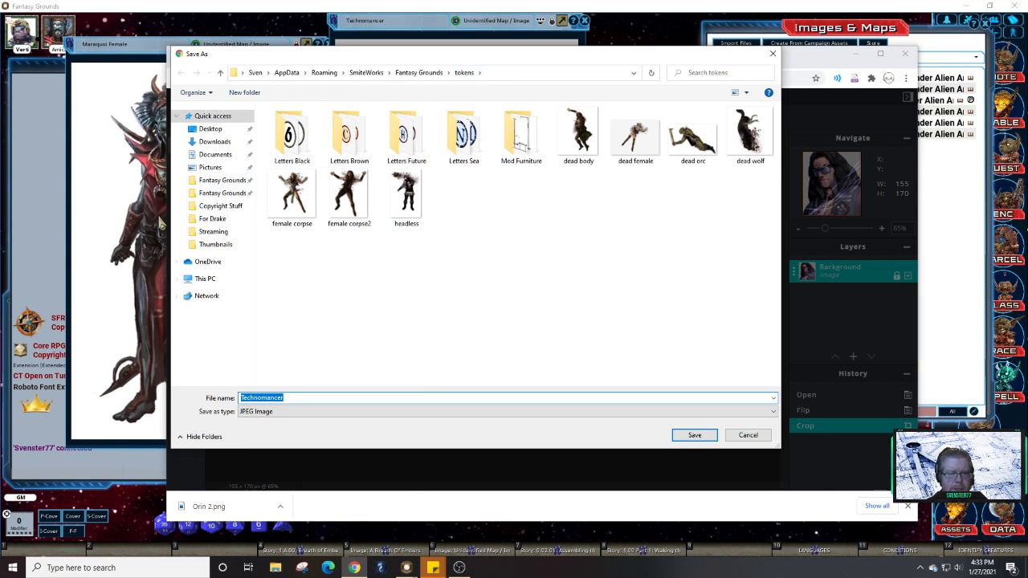
click(418, 72)
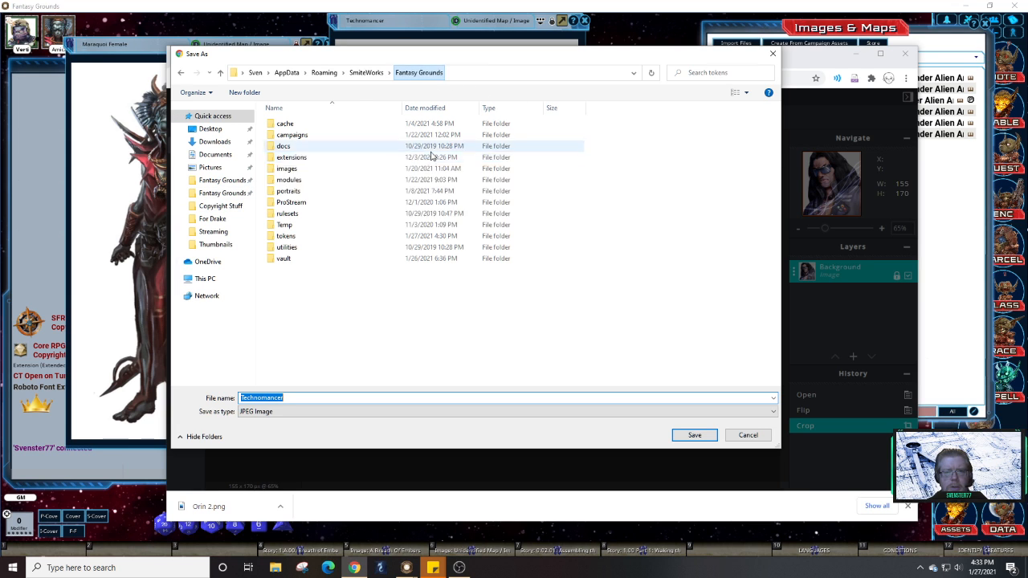
double_click(291, 191)
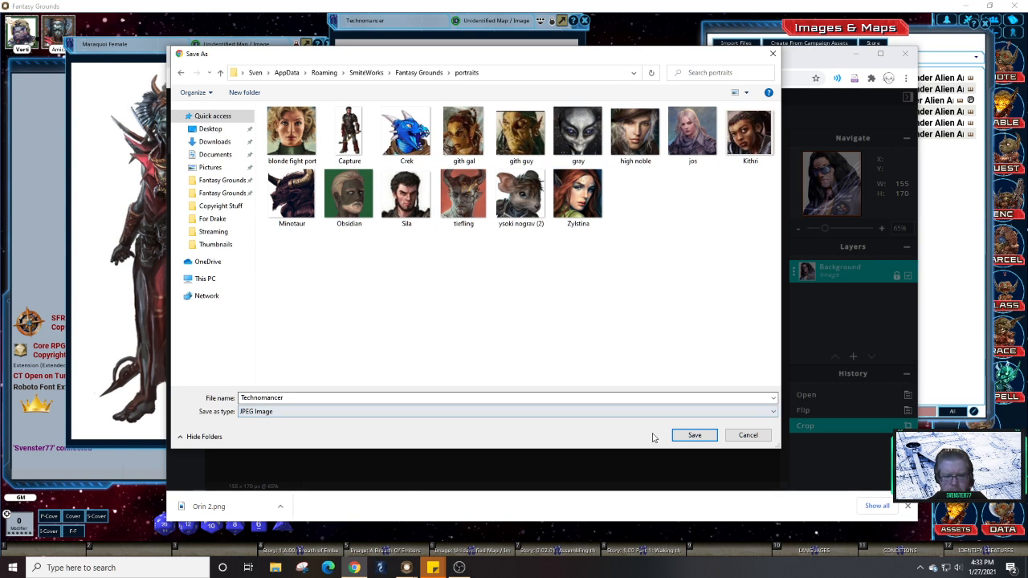
click(693, 436)
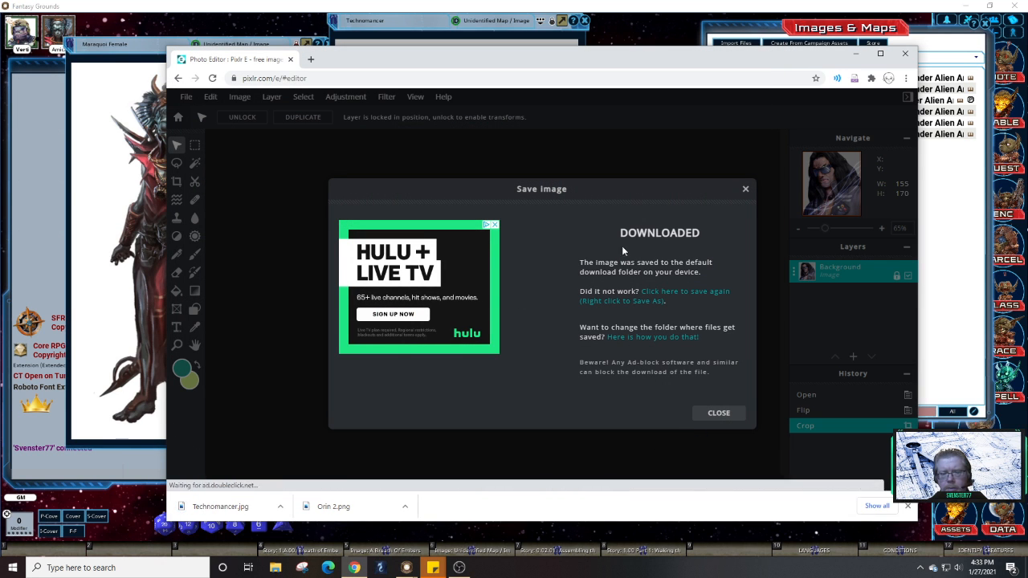
click(746, 190)
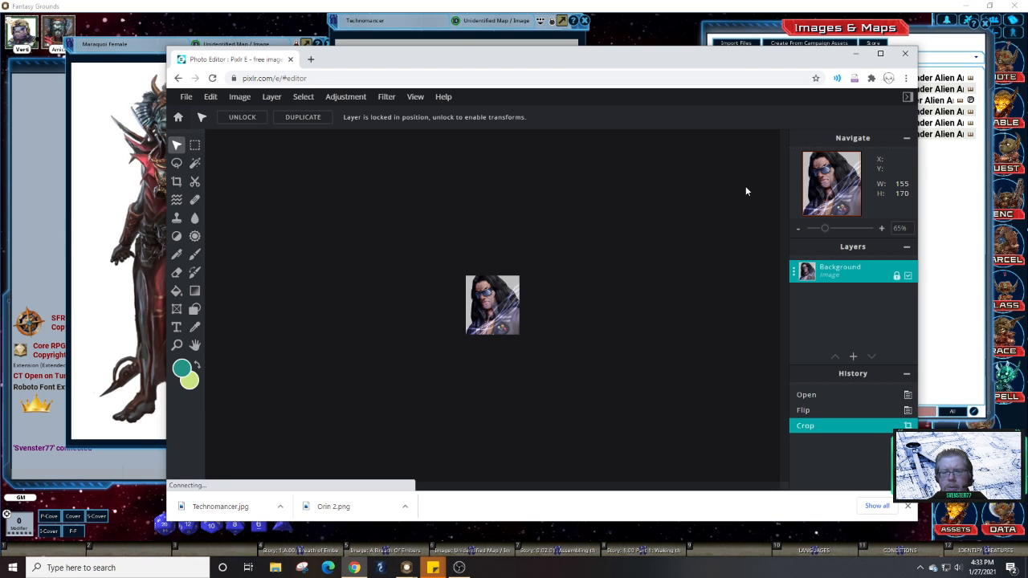
Close the browser and the Technomancer image in Fantasy Grounds, dismissing the OneDrive sign-in notice.
click(904, 56)
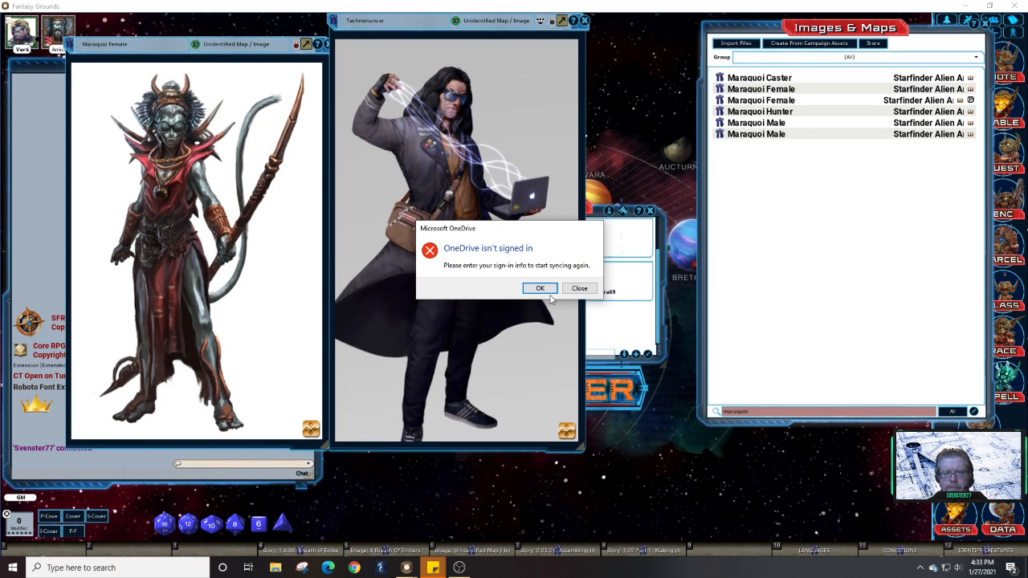
click(540, 288)
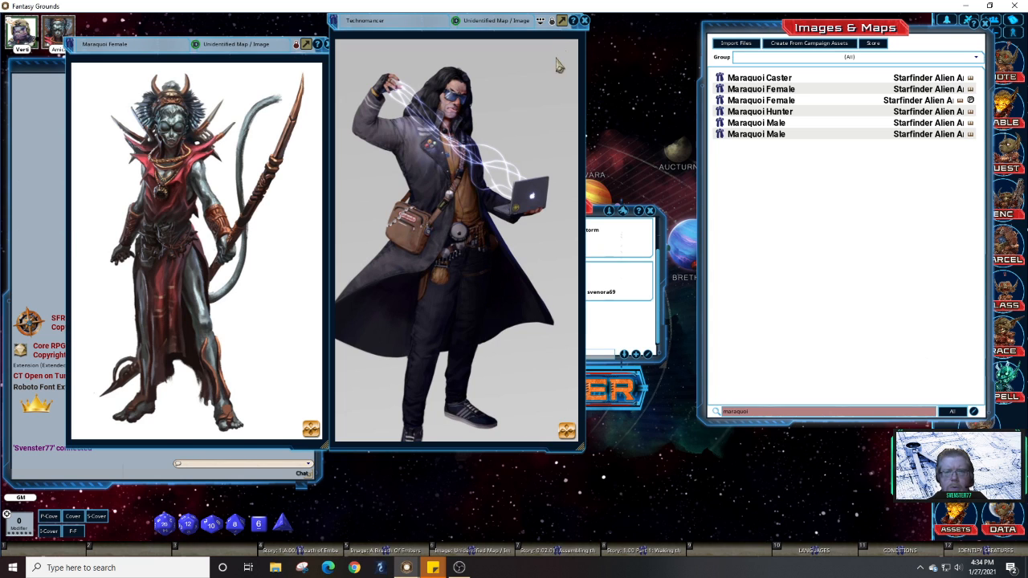
click(584, 20)
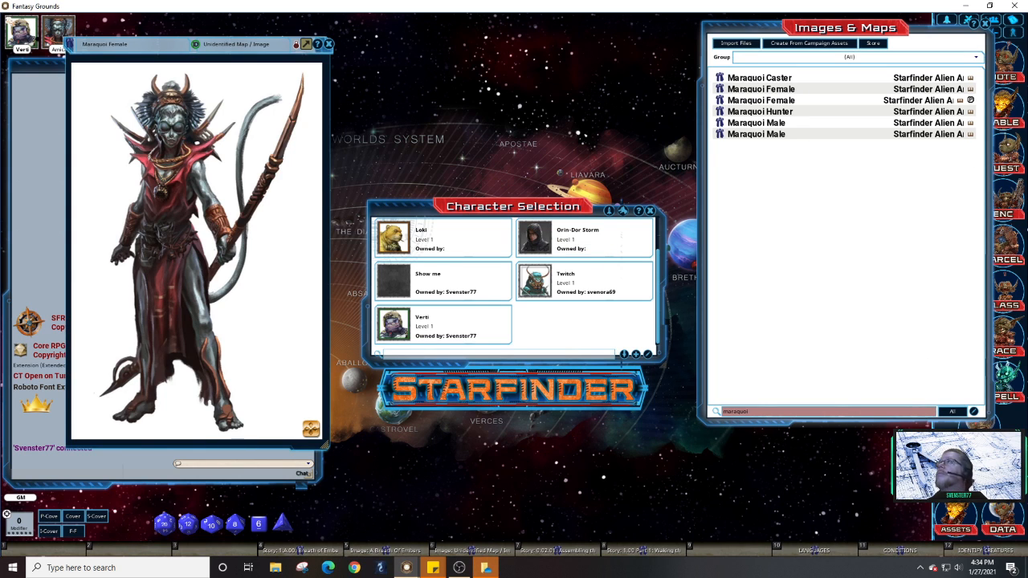
Switch to the second Fantasy Grounds window, move it up into view and open Orin-Dor Storm's sheet from the character selection.
mouse_move(410, 569)
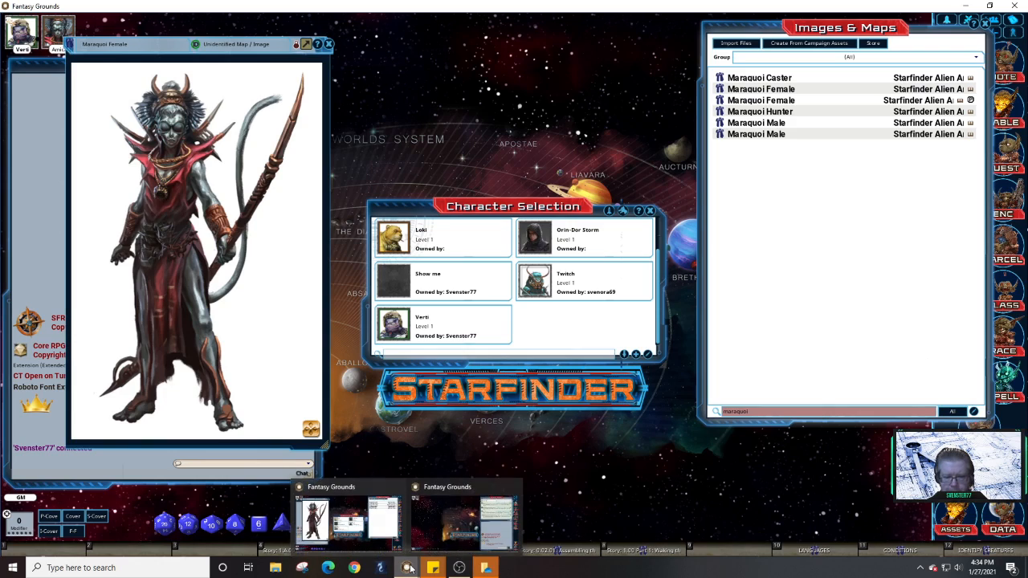
click(446, 532)
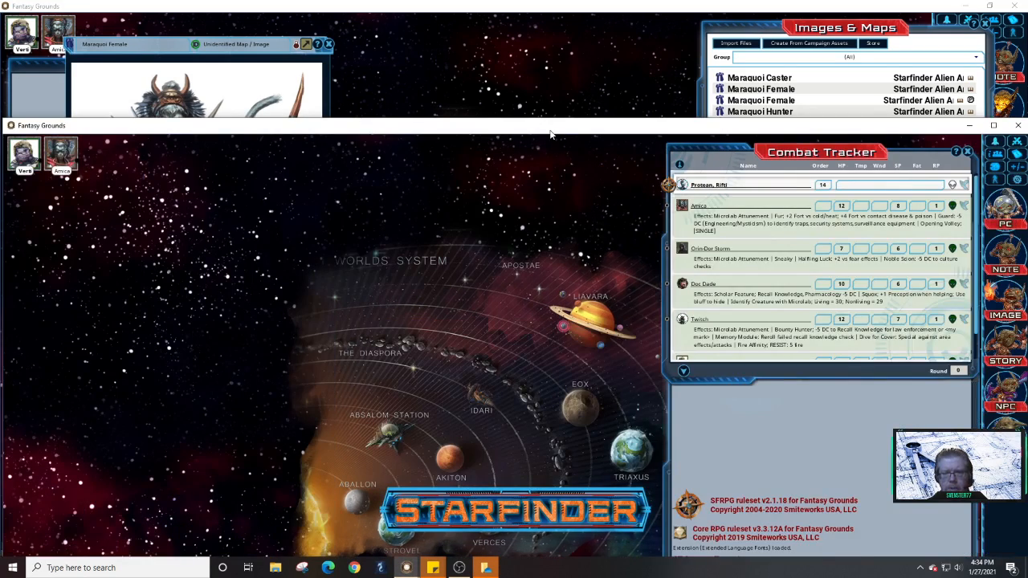
drag(550, 135, 570, 3)
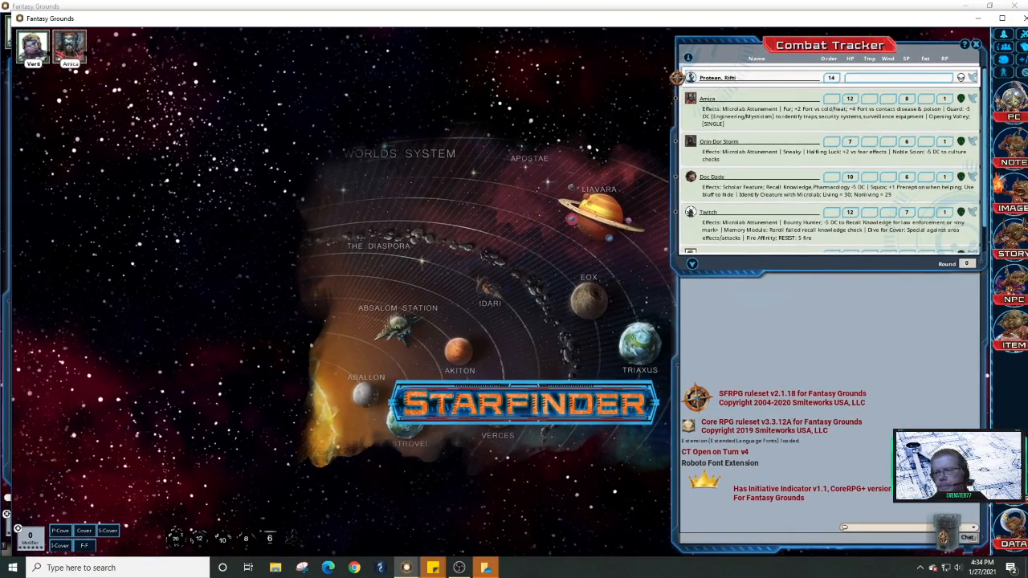
click(1012, 103)
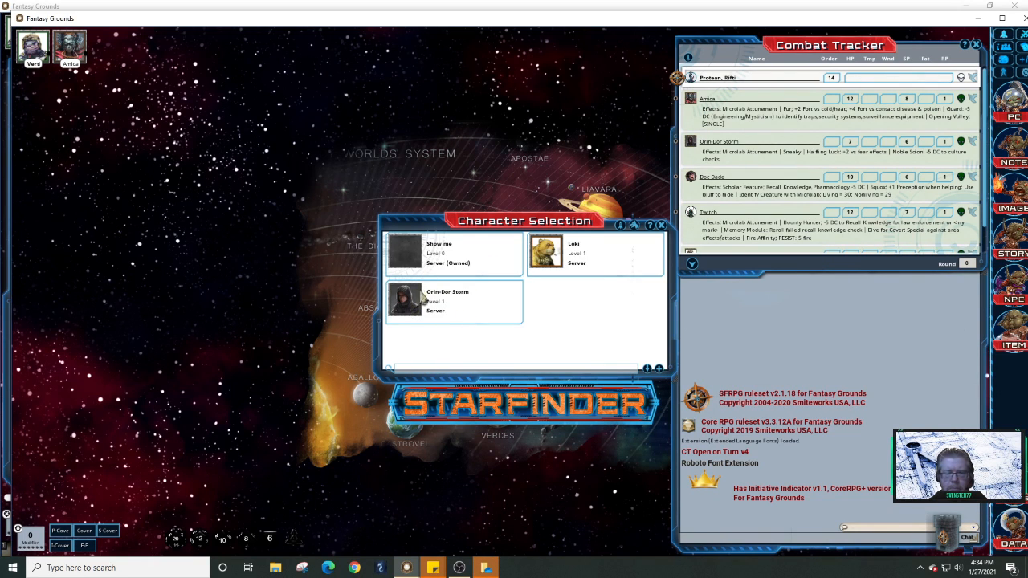
click(454, 300)
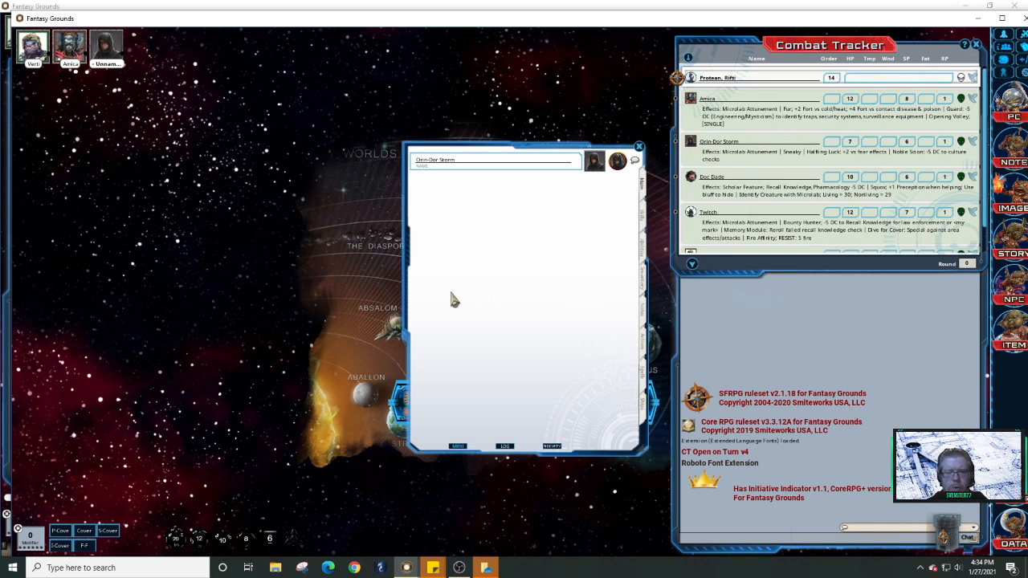
click(595, 162)
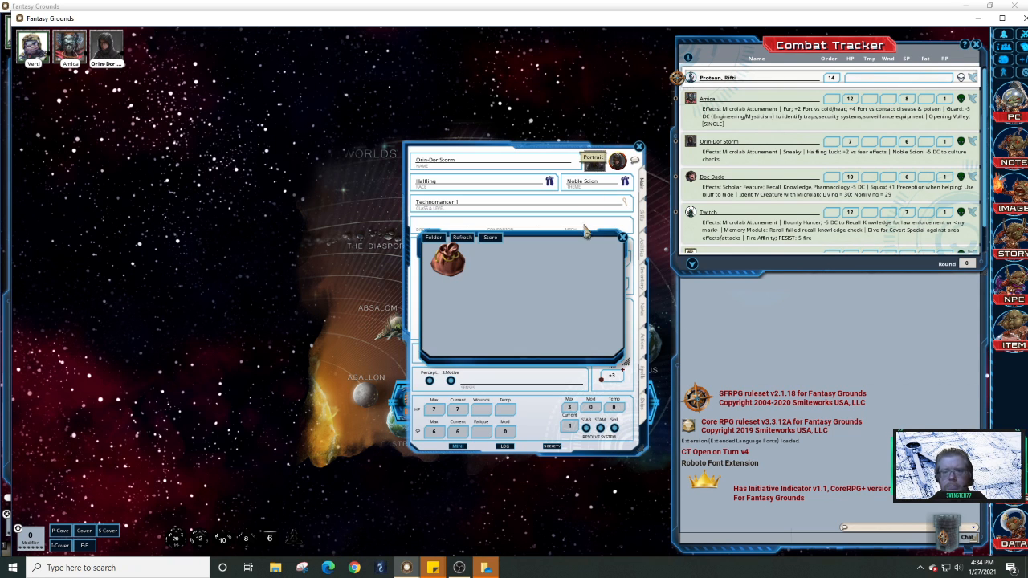
click(454, 265)
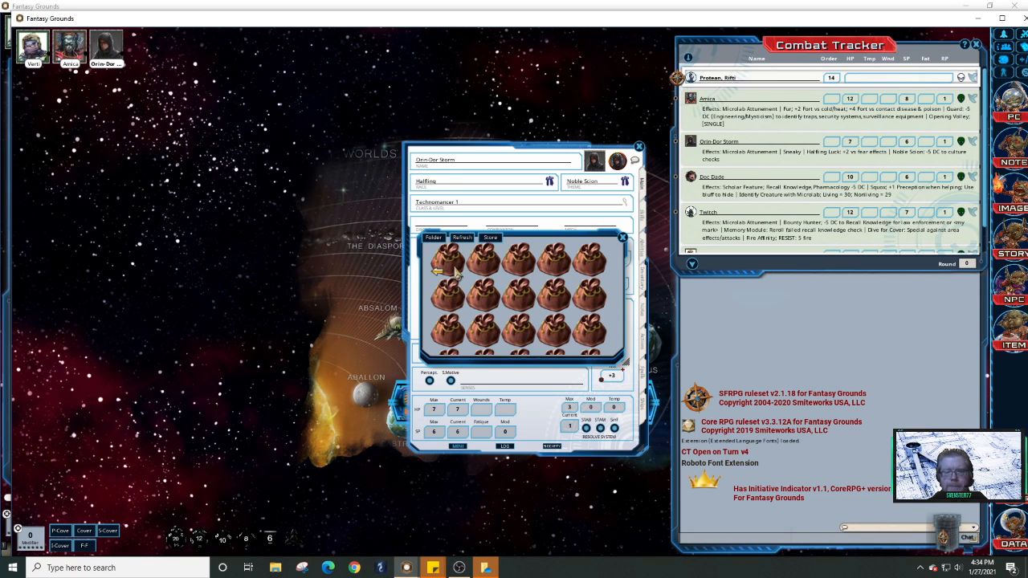
click(623, 238)
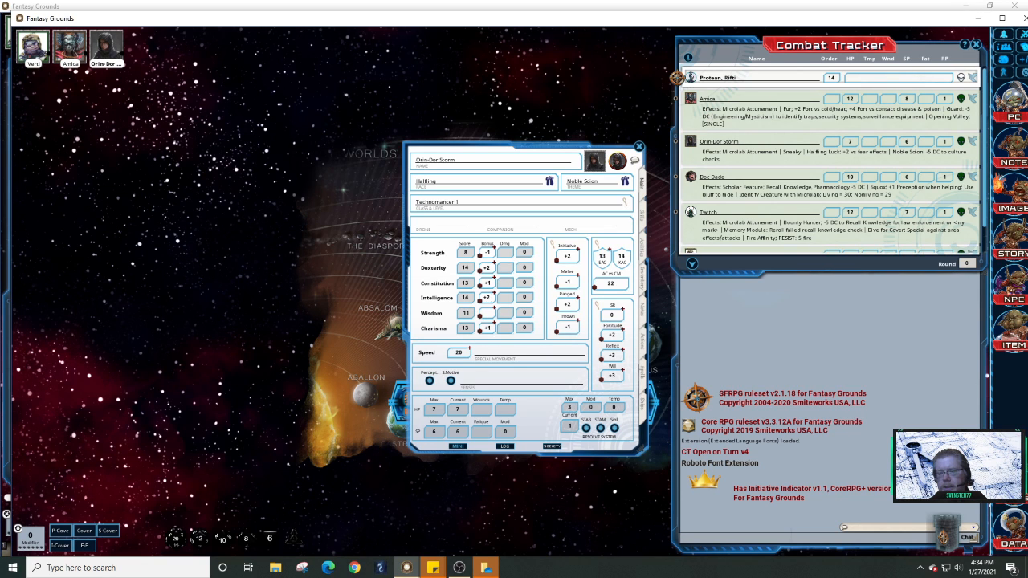
Refresh the folder assets in the second Fantasy Grounds window and close the asset browser.
click(1012, 486)
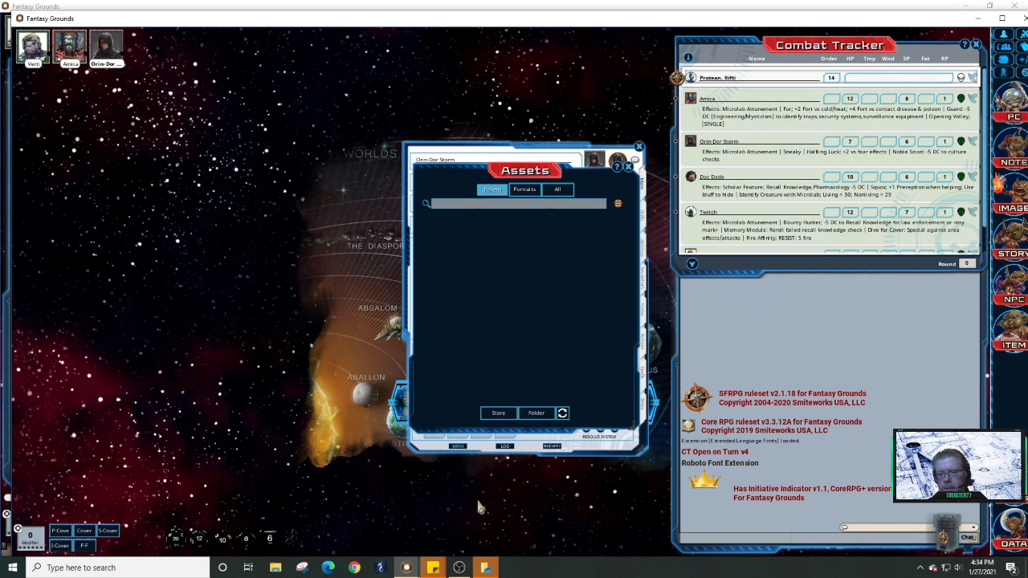
click(563, 416)
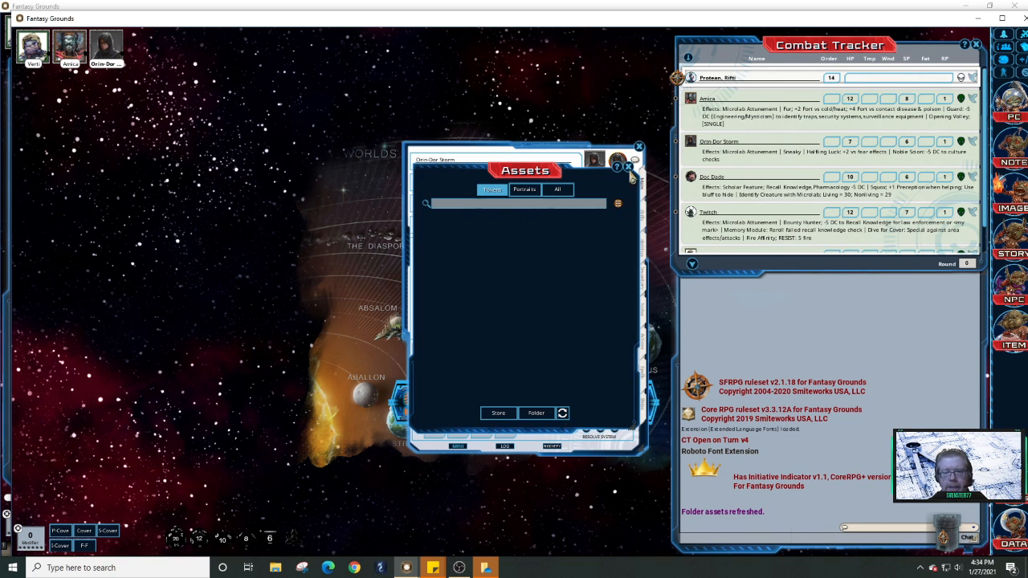
click(628, 166)
Move the second window aside to reach the main Fantasy Grounds window, close its asset browser and reposition the Maraquoi Female image.
drag(942, 23, 924, 157)
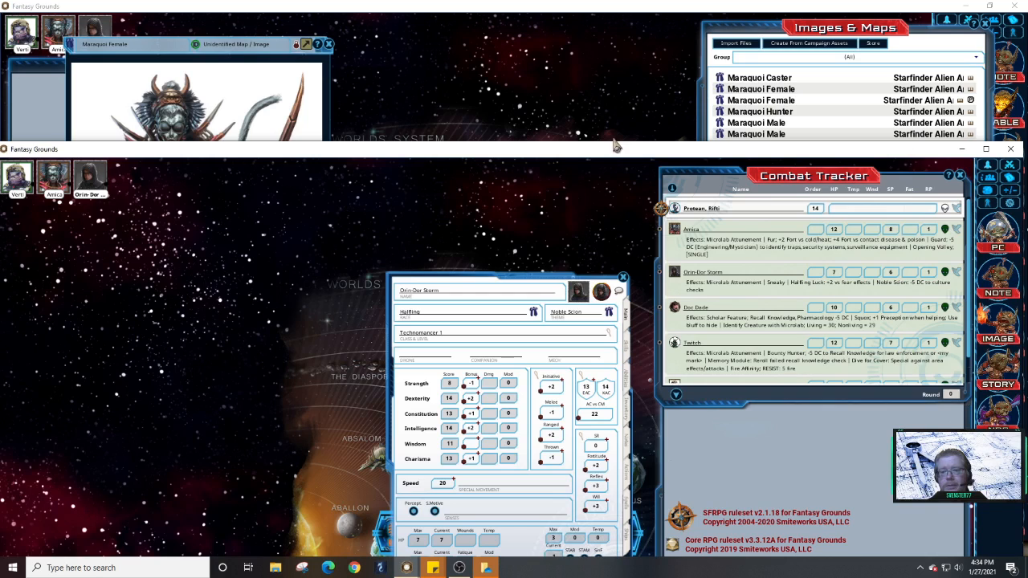
drag(614, 146, 741, 165)
click(615, 74)
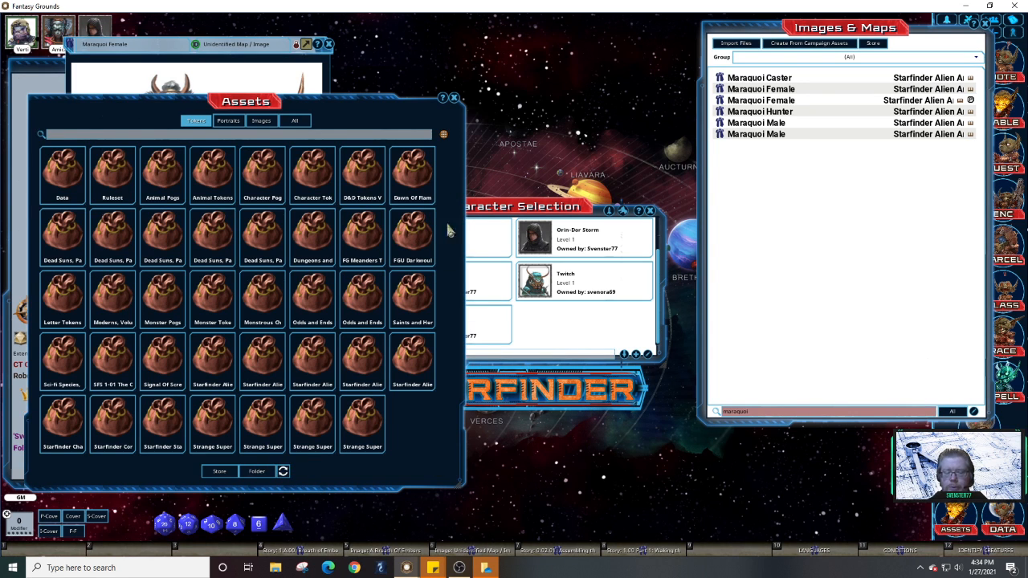
click(454, 98)
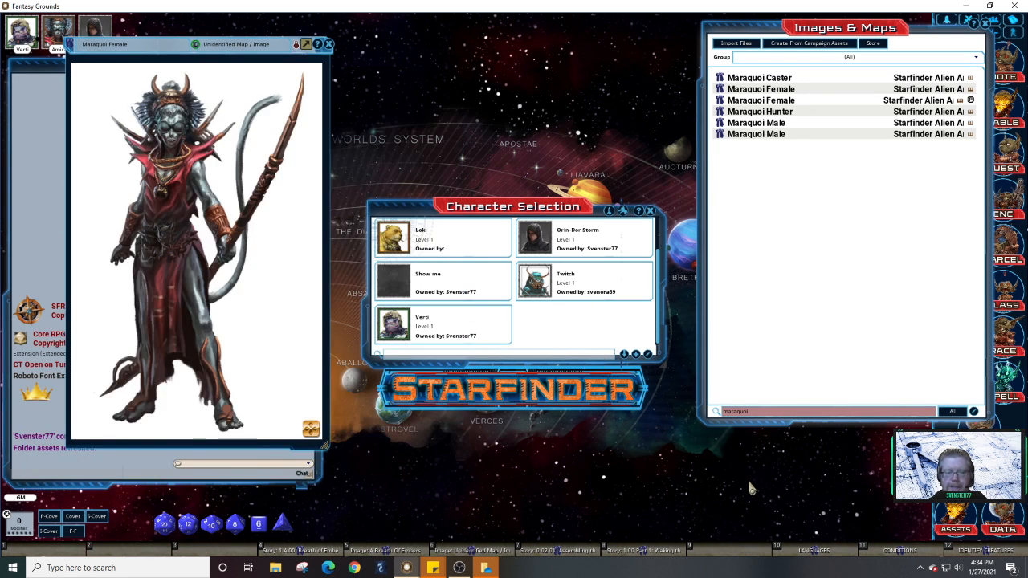
drag(244, 78, 297, 56)
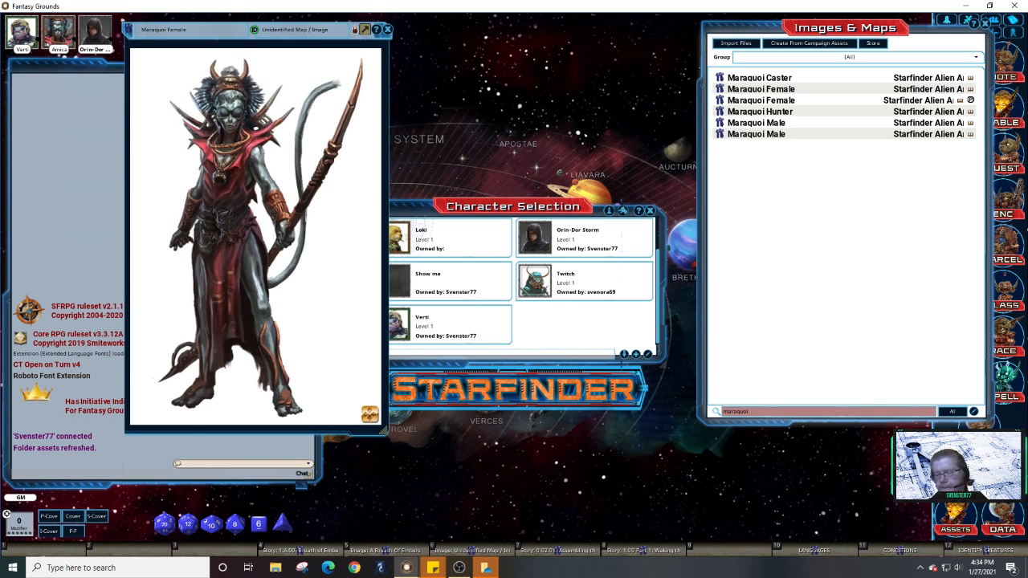
Switch to the second Fantasy Grounds window, enlarge the portrait picker and set the cropped Technomancer picture as Orin-Dor Storm's portrait.
key(alt+Tab)
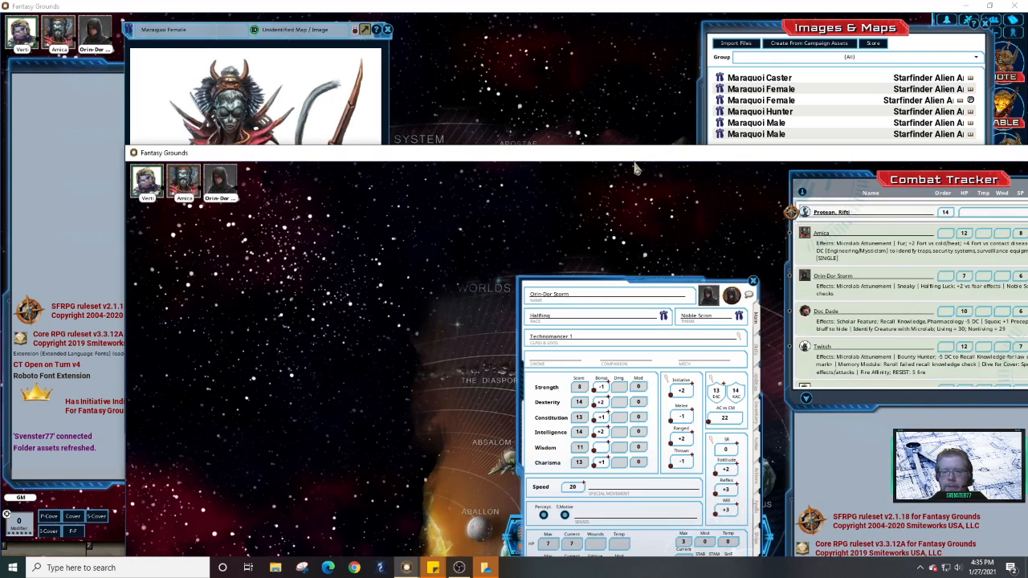
drag(634, 158, 466, 41)
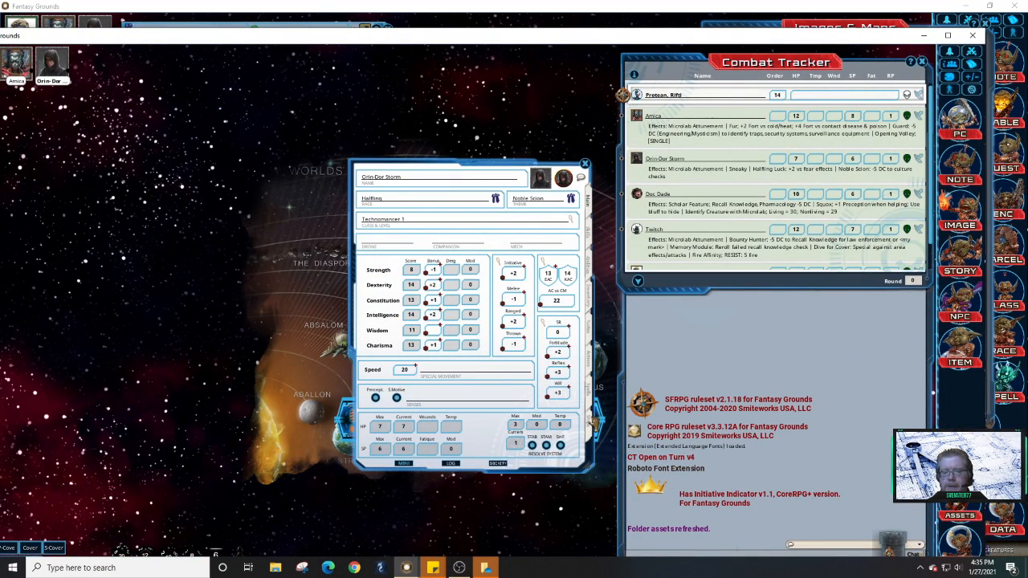
click(542, 180)
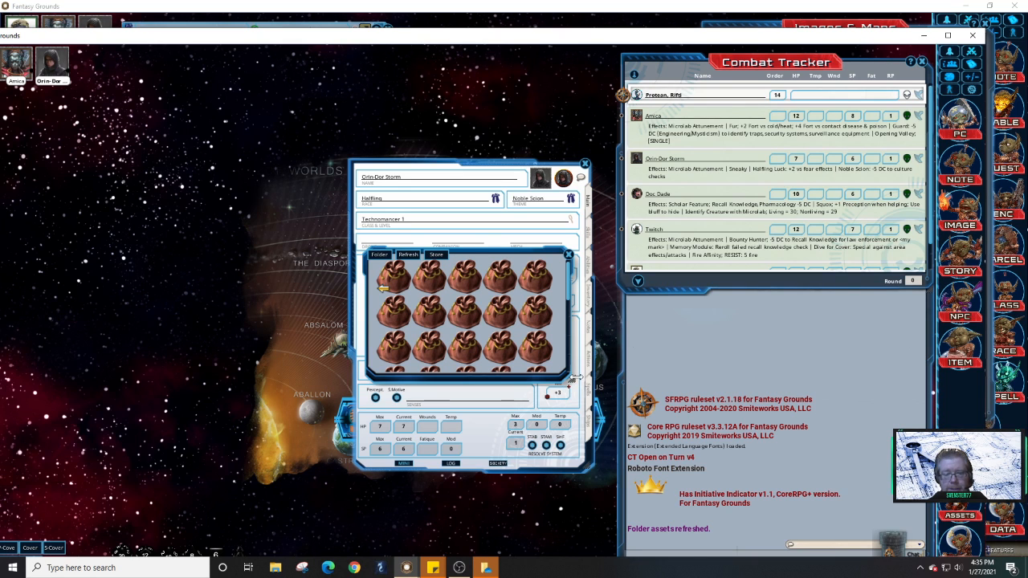
drag(576, 383, 800, 524)
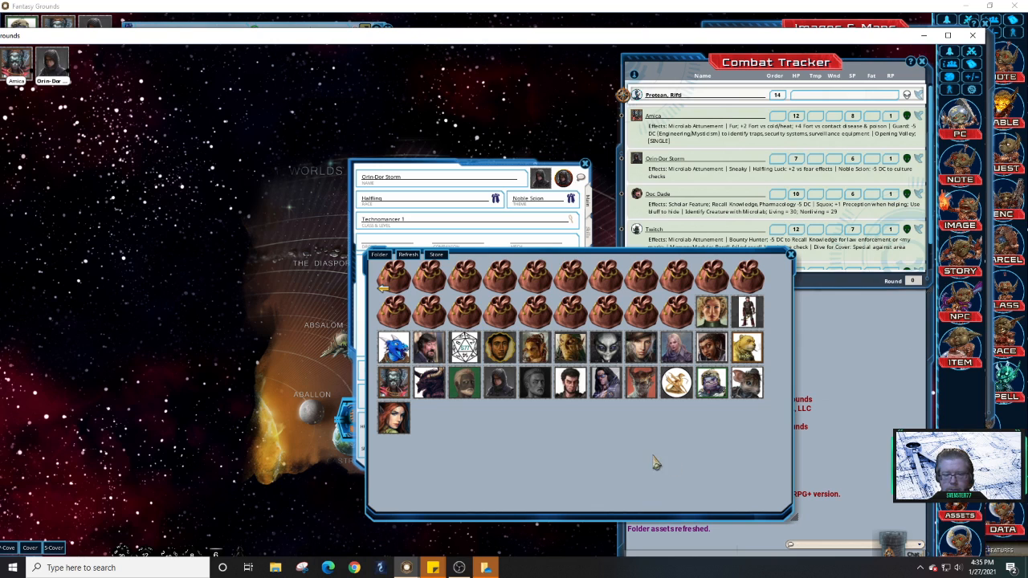
click(604, 393)
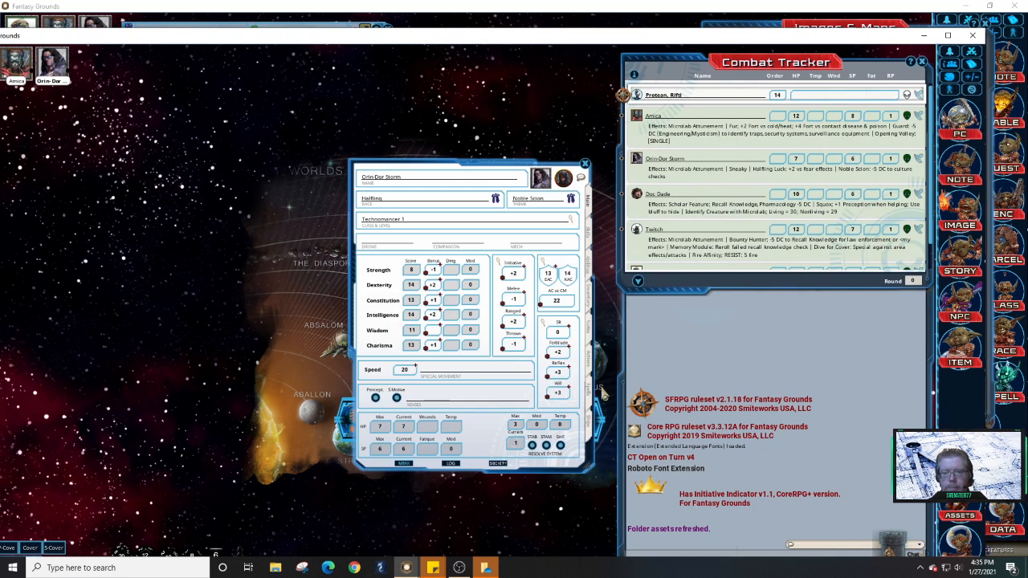
Close Orin-Dor Storm's sheet in the second Fantasy Grounds window and minimize that window.
drag(486, 170, 394, 92)
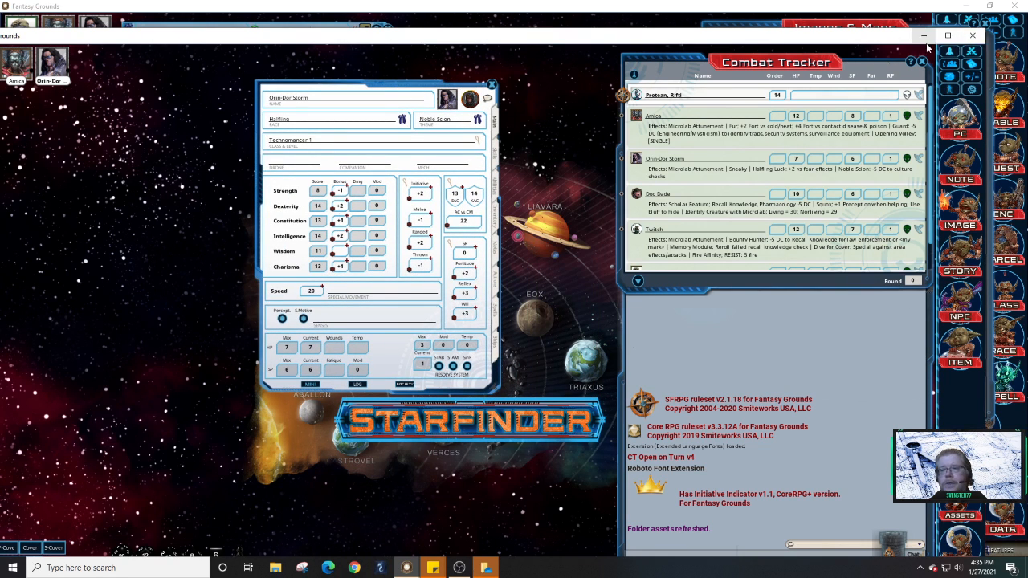
click(492, 85)
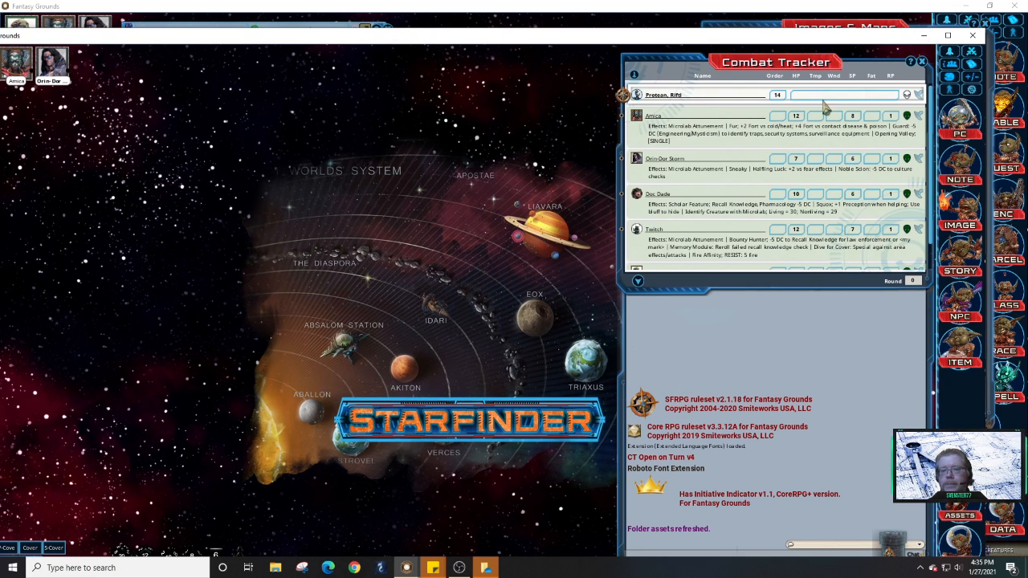
click(923, 39)
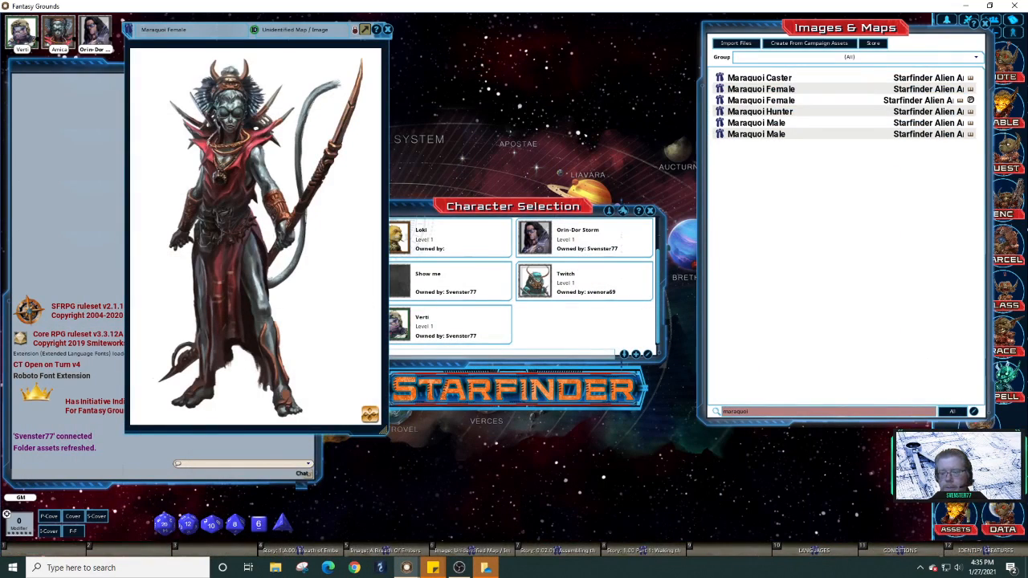
Assign the Orin 2.png token from the Data folder of the token assets to Orin-Dor Storm's character sheet.
click(956, 529)
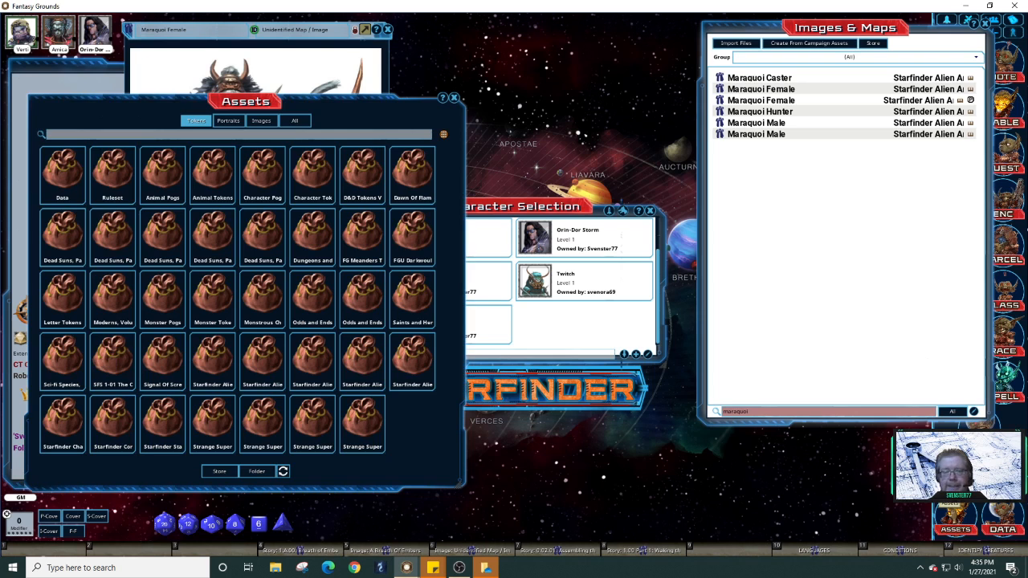
drag(155, 110, 590, 88)
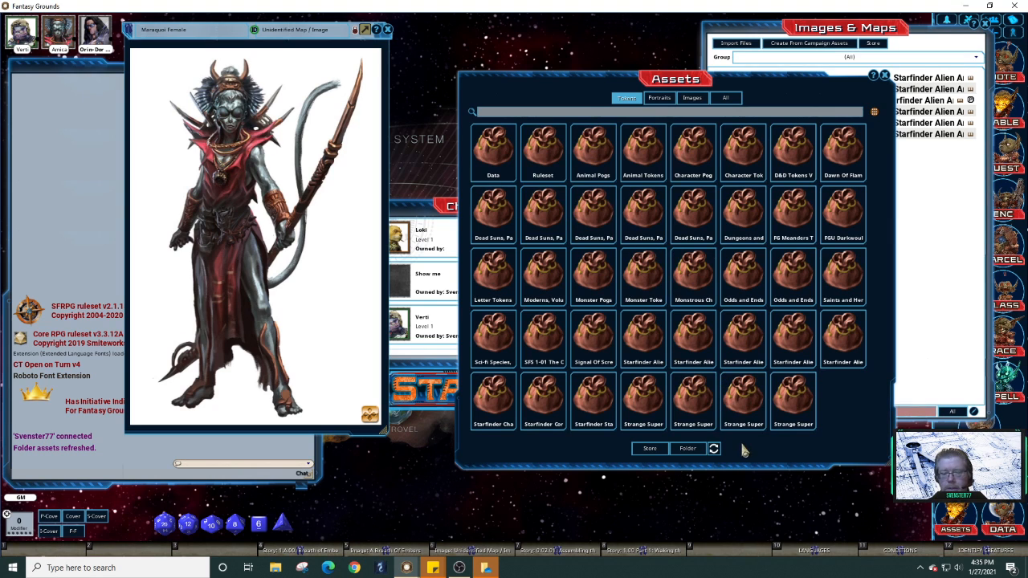
click(502, 167)
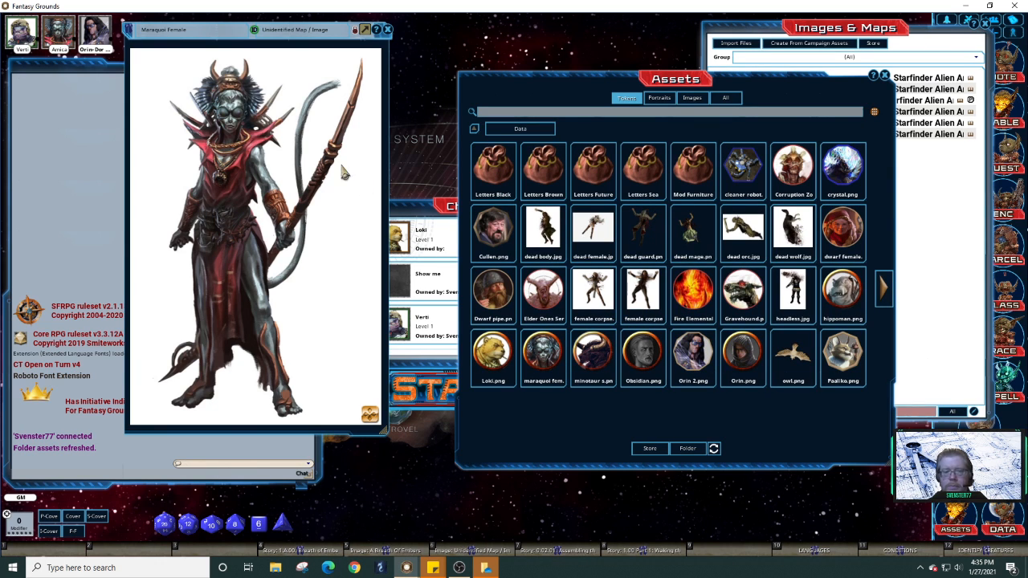
click(413, 215)
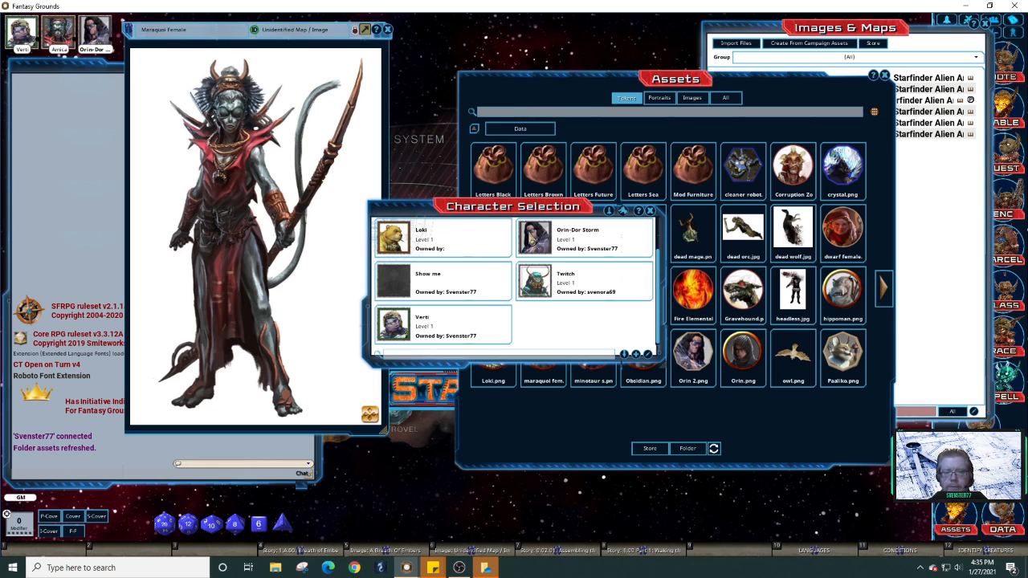
click(534, 238)
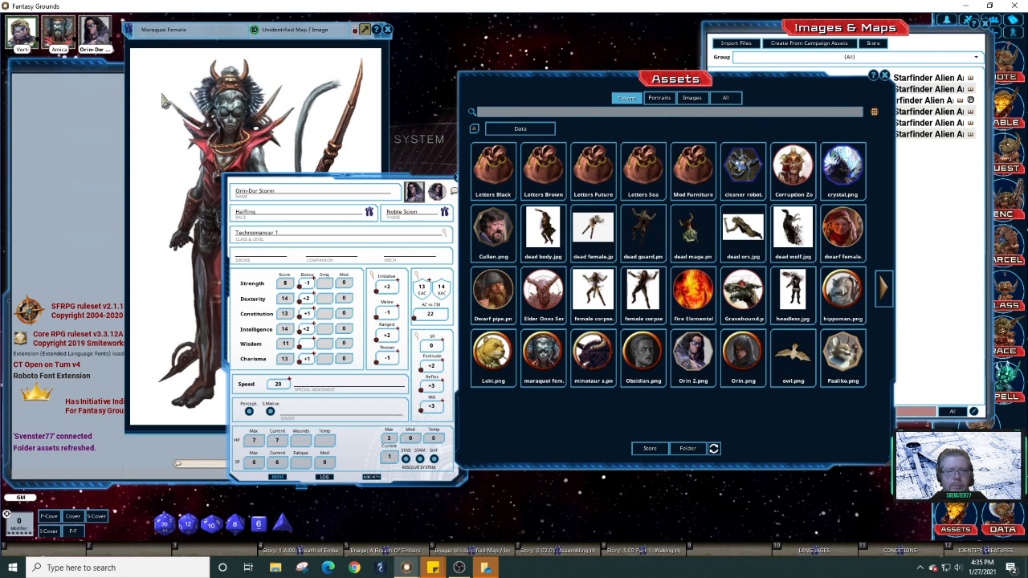
mouse_move(435, 190)
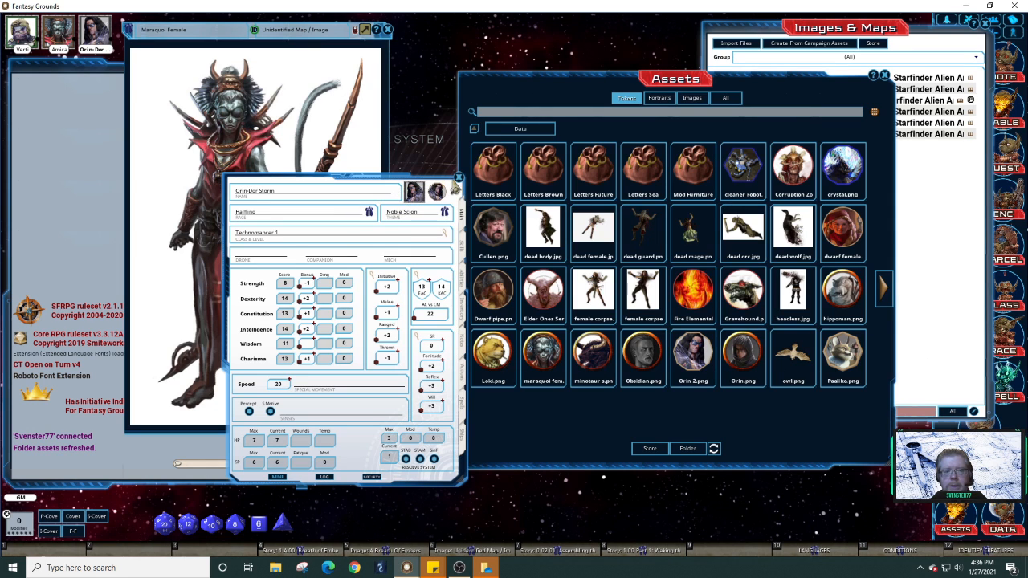
Close Orin-Dor Storm's sheet, the asset browser, the Images & Maps list and the character selection, and open the Library.
click(459, 178)
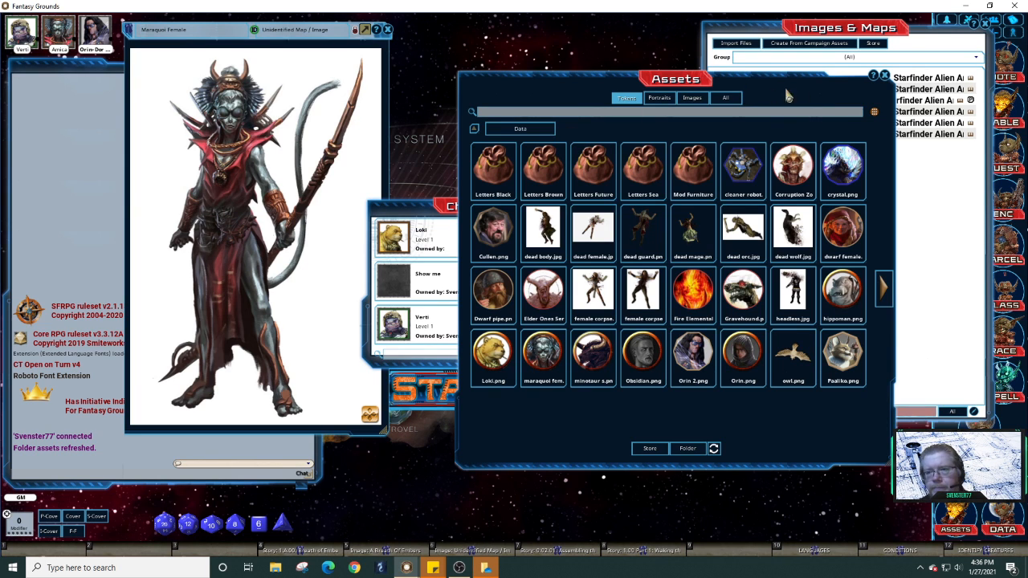
click(885, 76)
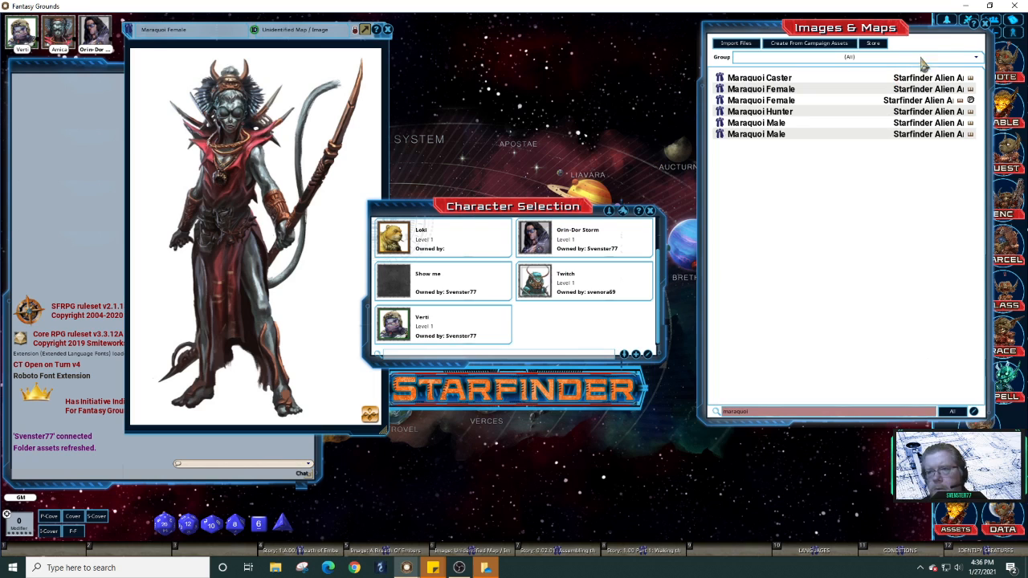
click(985, 27)
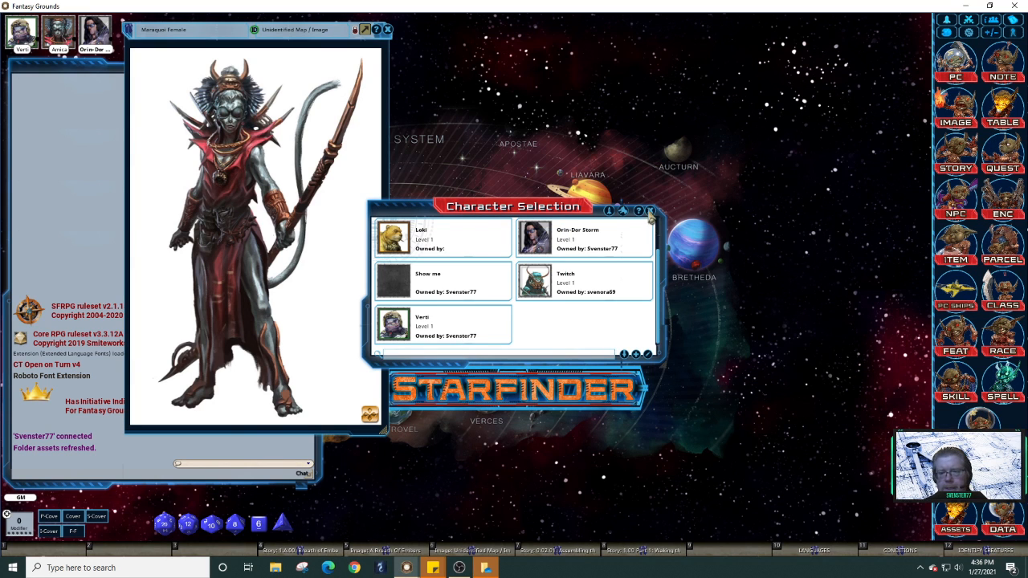
click(650, 210)
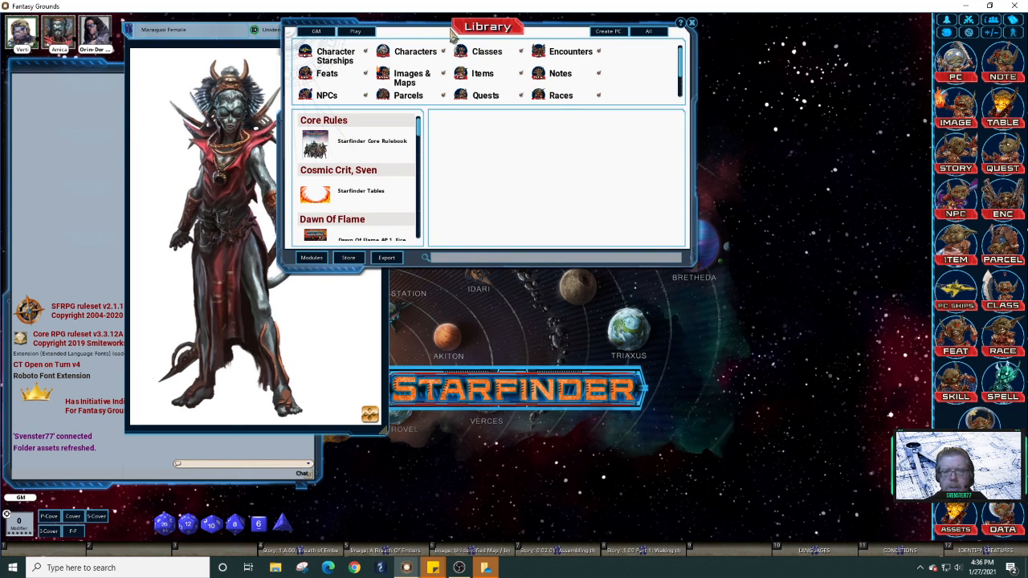
Move the Library clear of the Maraquoi Female image and show the contents of the Starfinder Characters Operation Manual.
drag(455, 27, 614, 29)
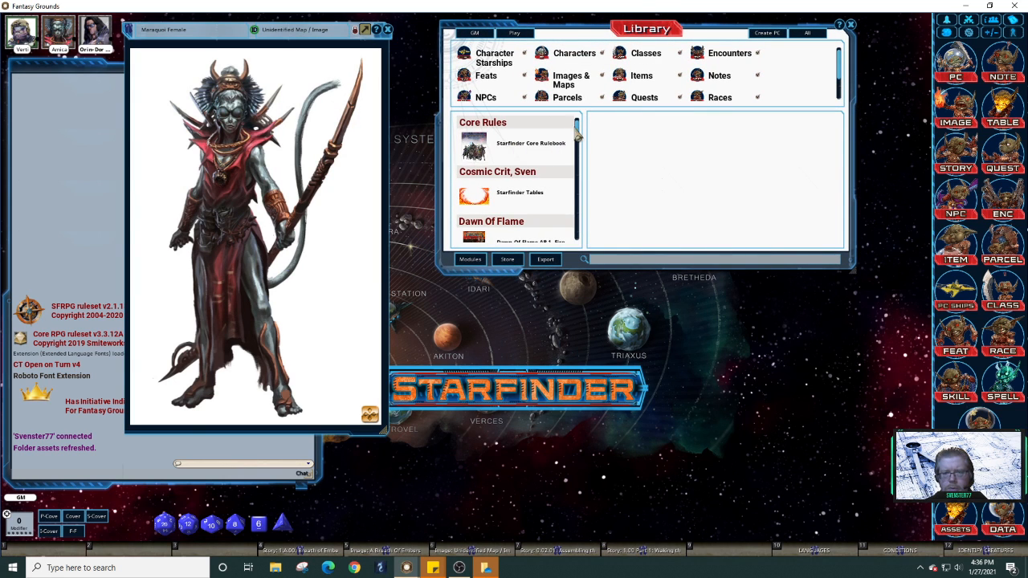
drag(578, 135, 591, 232)
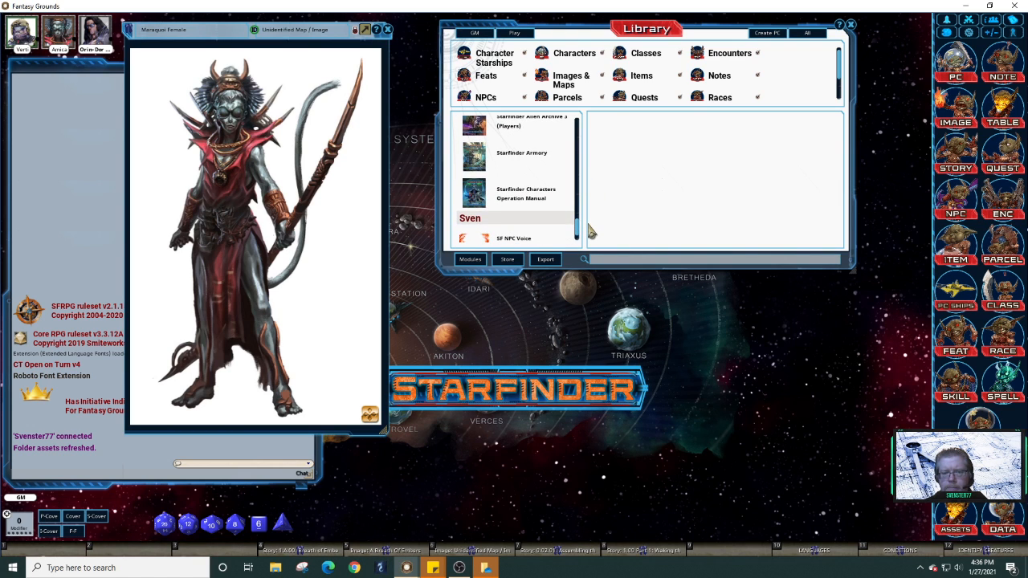
click(537, 202)
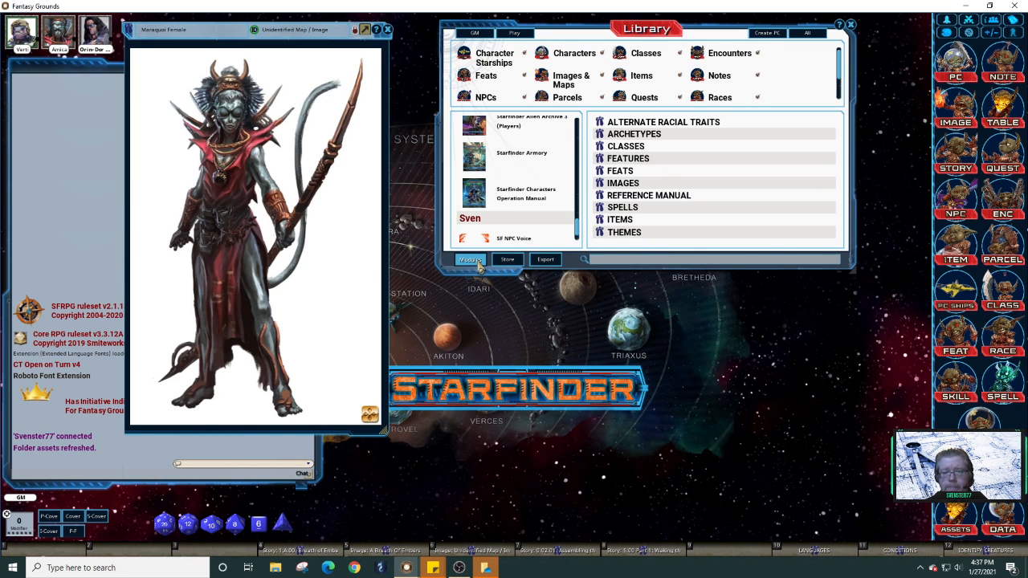
Find the Starfinder Starship Operations Manual with the filter "starship", load the module and close the module activation window.
click(474, 261)
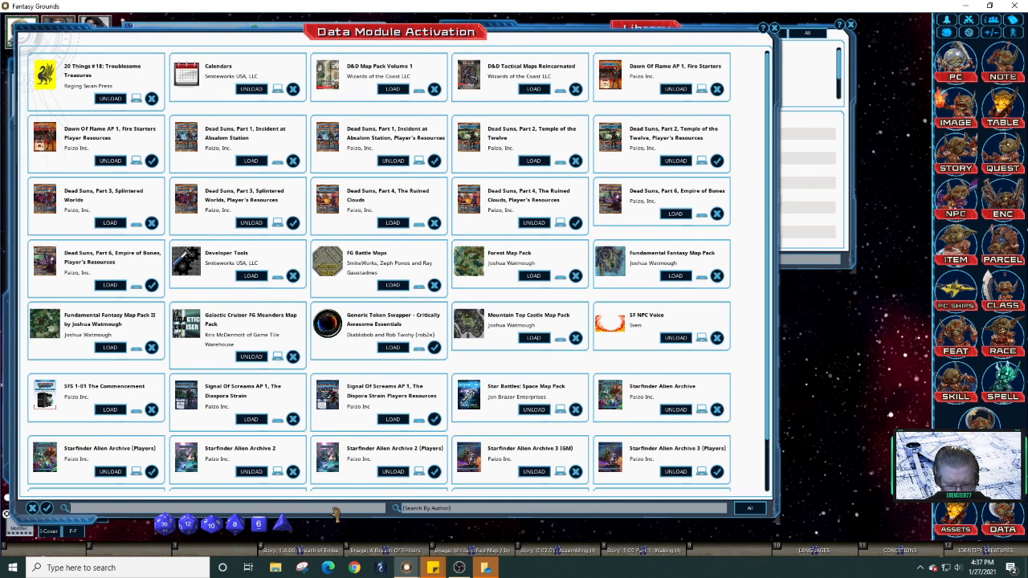
text(starsh)
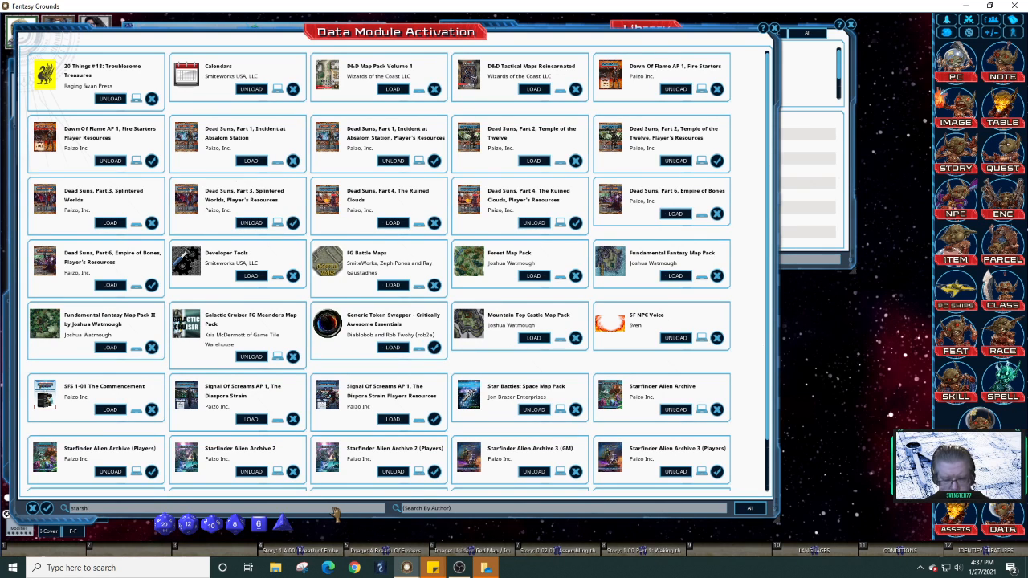
text(ip)
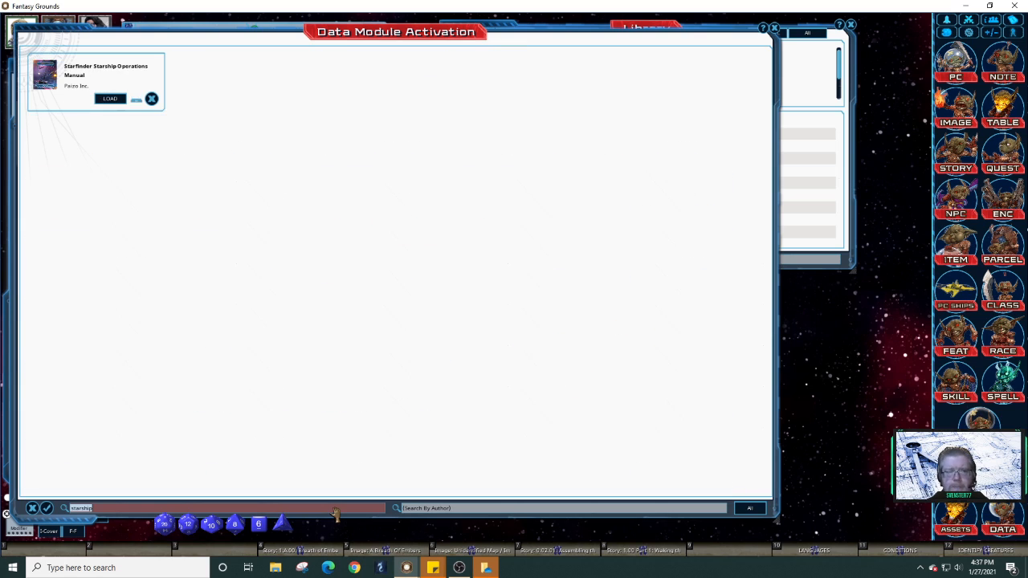
click(107, 101)
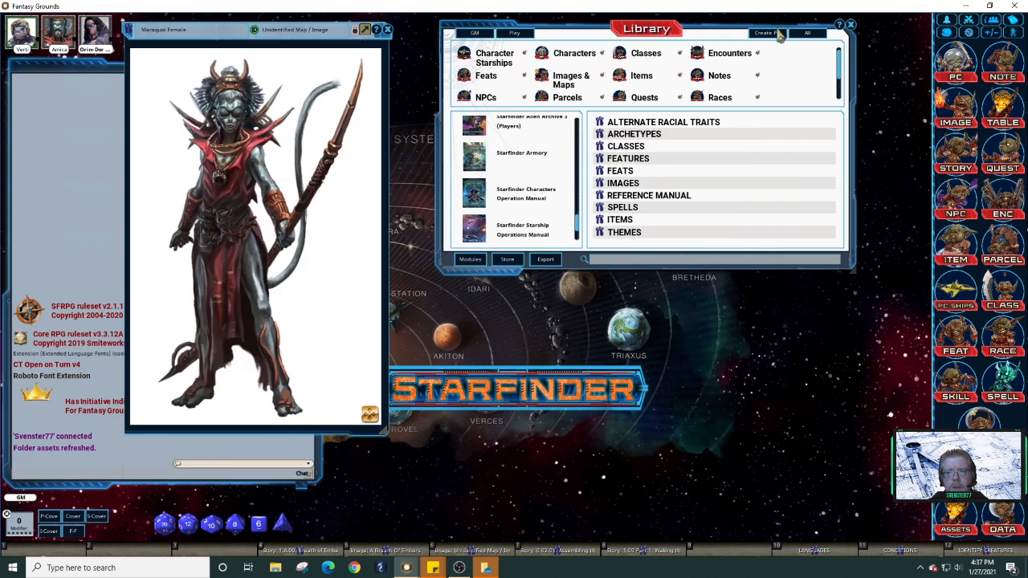
click(774, 28)
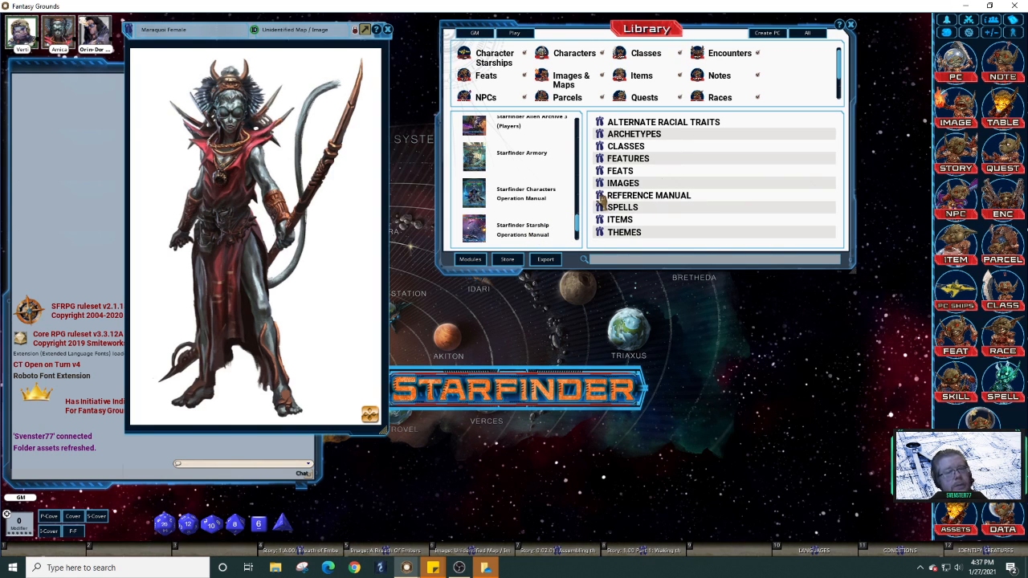
Open the Characters Operation Manual's reference manual, move it clear of the image, and show the Ship Combat section of Chapter 6.
click(601, 197)
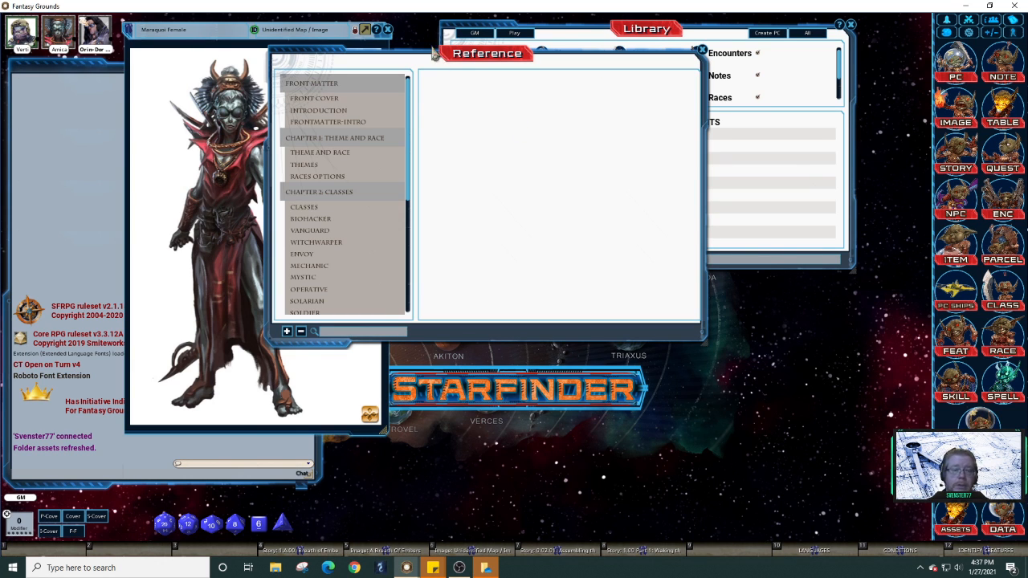
drag(434, 53, 667, 159)
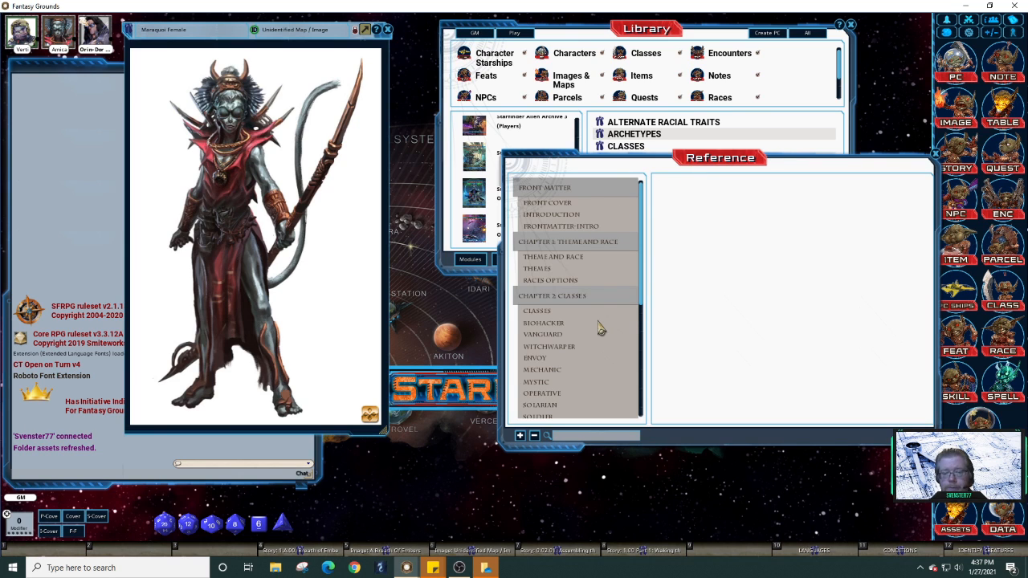
scroll(599, 328, down, 3)
scroll(599, 328, down, 5)
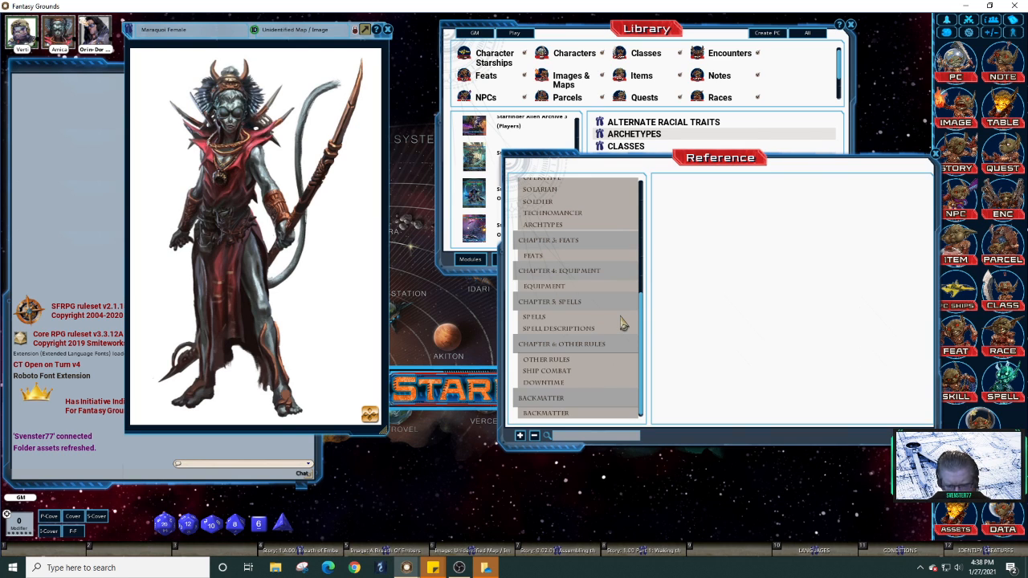
click(554, 373)
scroll(593, 375, down, 2)
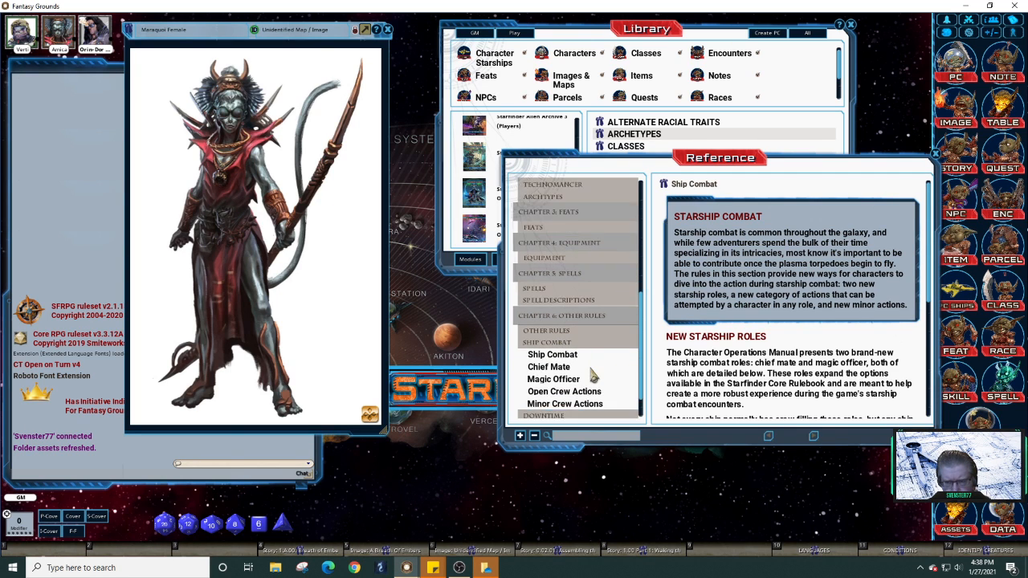
scroll(593, 375, down, 1)
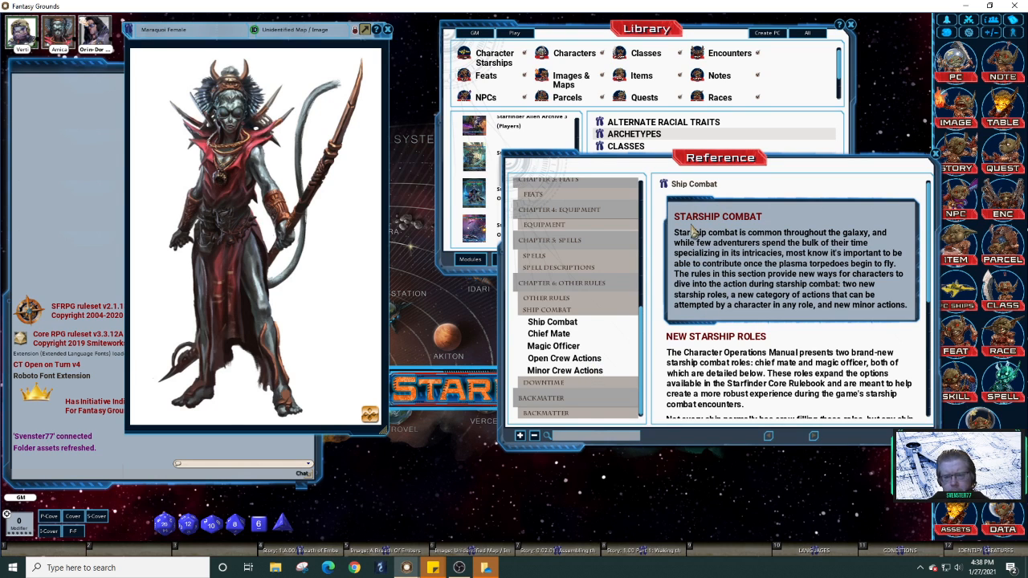
Show the Open Crew Actions page and read through the Erratic Maneuvering and Feign Disaster rules.
click(543, 362)
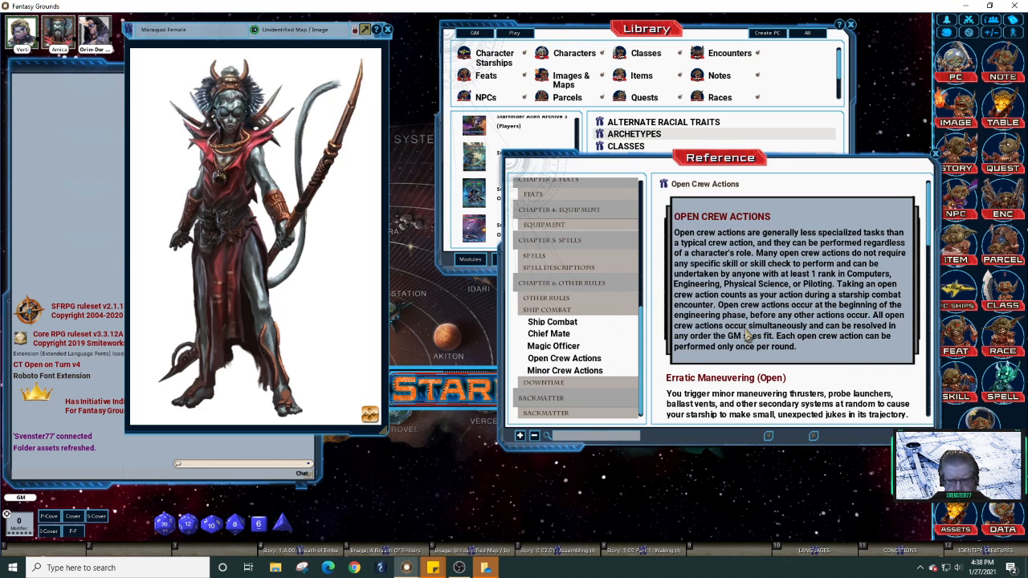
scroll(759, 329, down, 5)
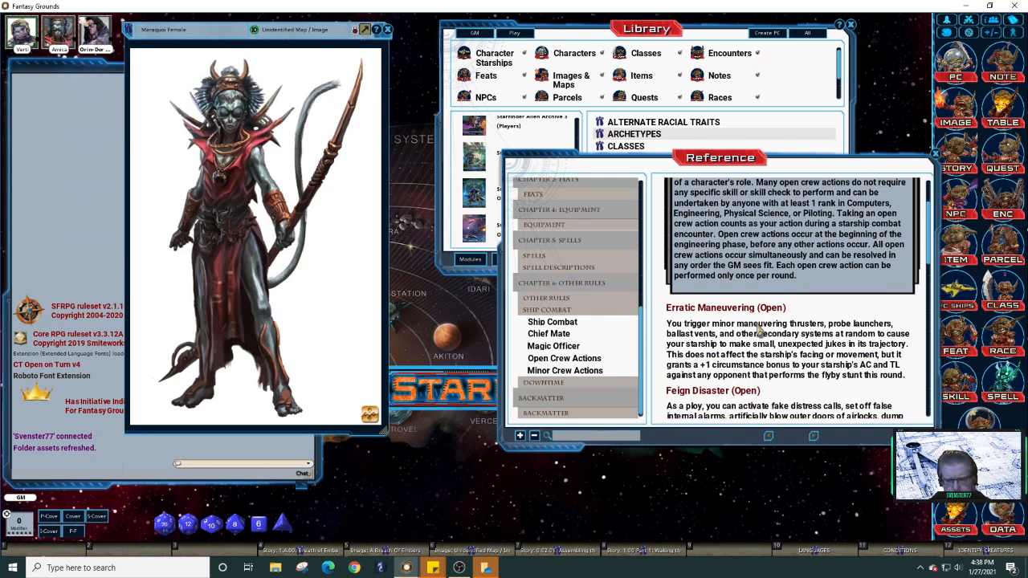
scroll(759, 331, down, 3)
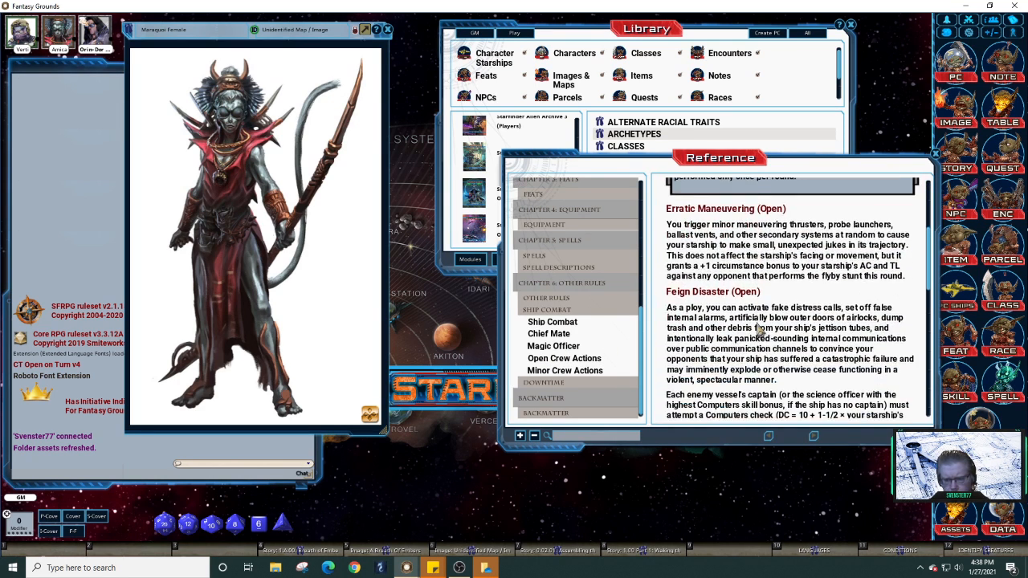
scroll(759, 330, down, 5)
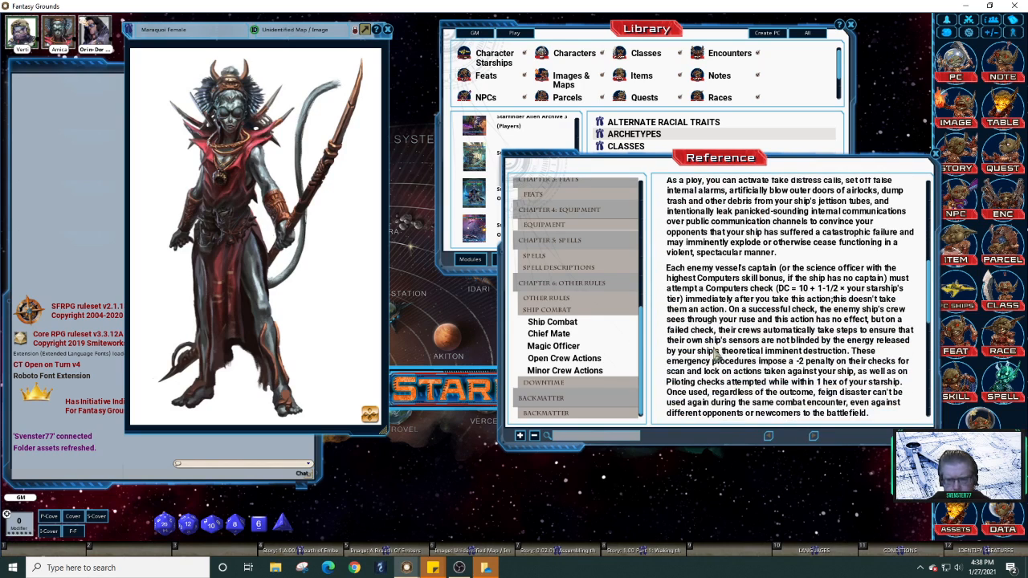
Move the Reference window aside, open the Notes list and create a new note titled Starship Notes.
drag(837, 167, 769, 96)
click(1003, 63)
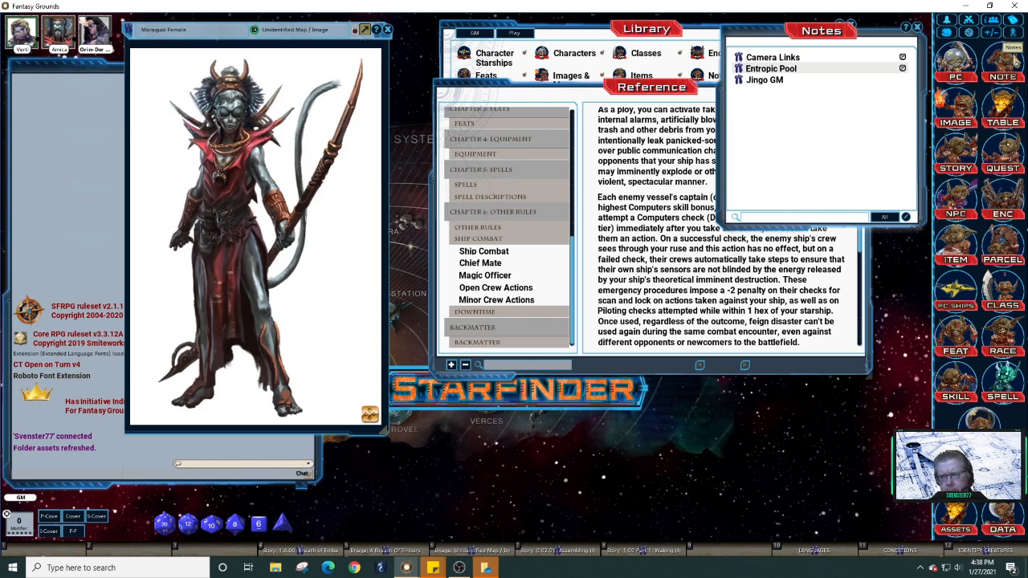
right_click(794, 144)
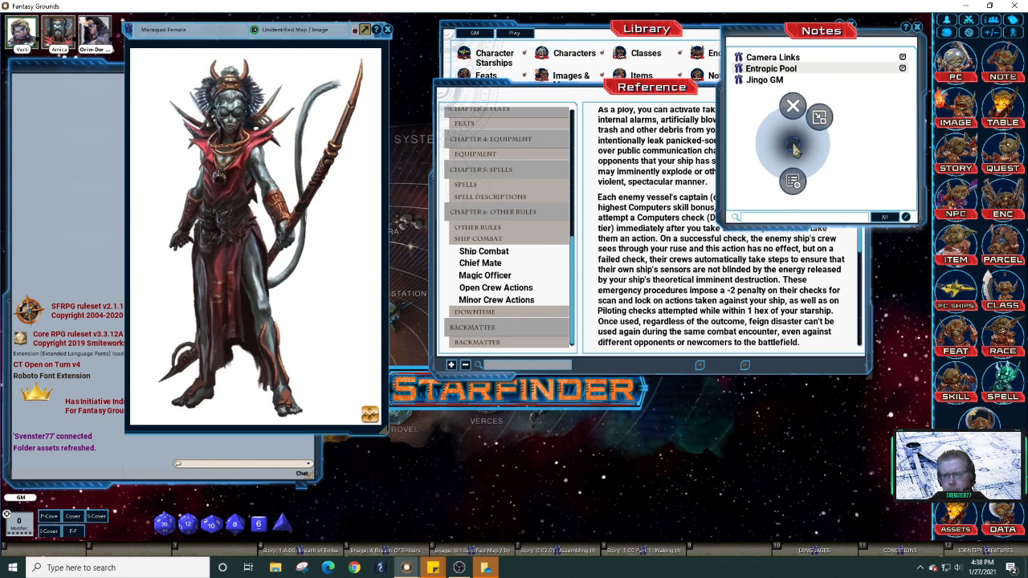
click(794, 183)
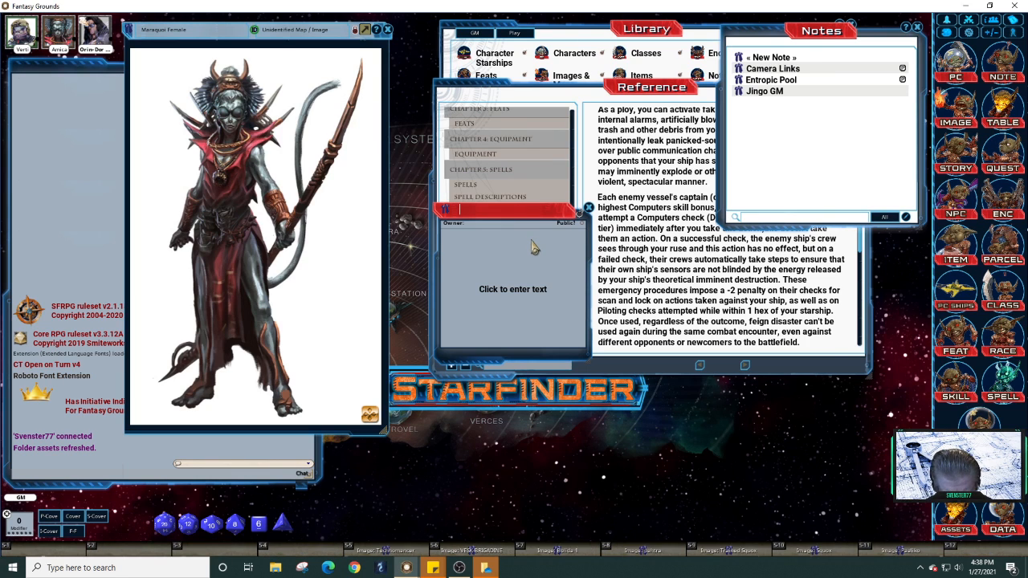
text(Starship Notes)
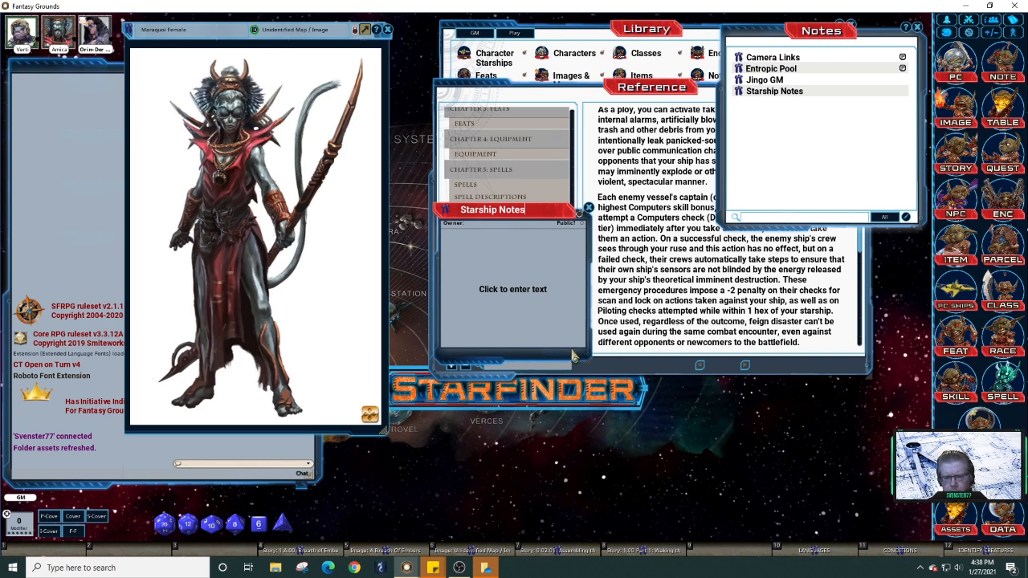
Enlarge the Starship Notes window, close the Notes list, and arrange the note and the Reference window side by side.
drag(591, 361, 744, 454)
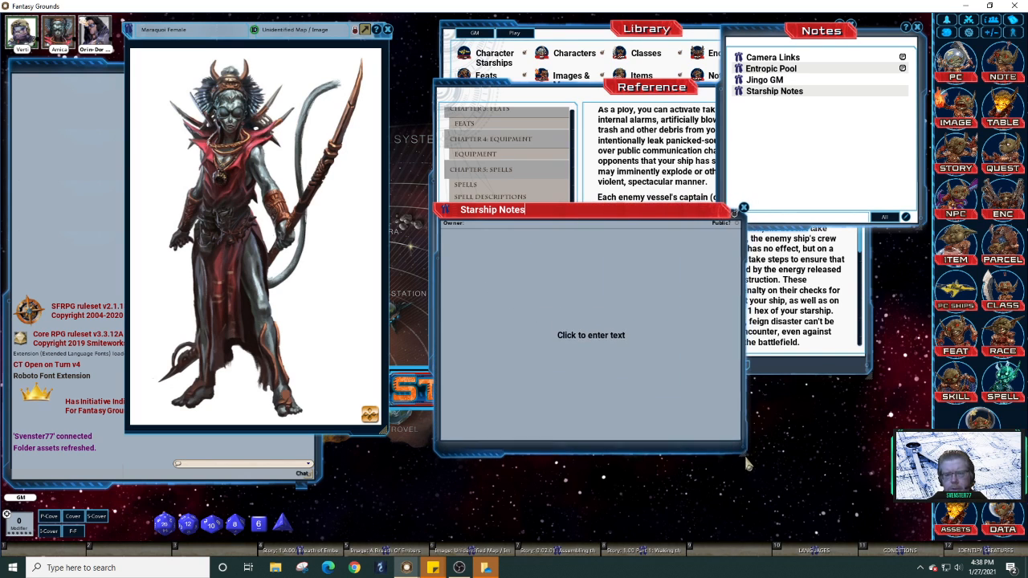
drag(606, 225, 293, 132)
click(918, 28)
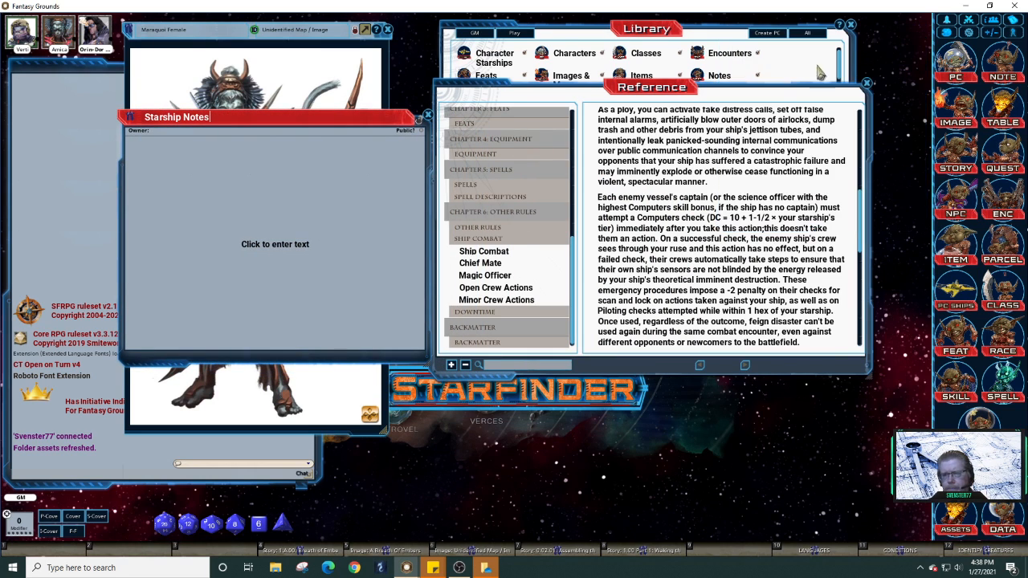
drag(597, 91, 664, 129)
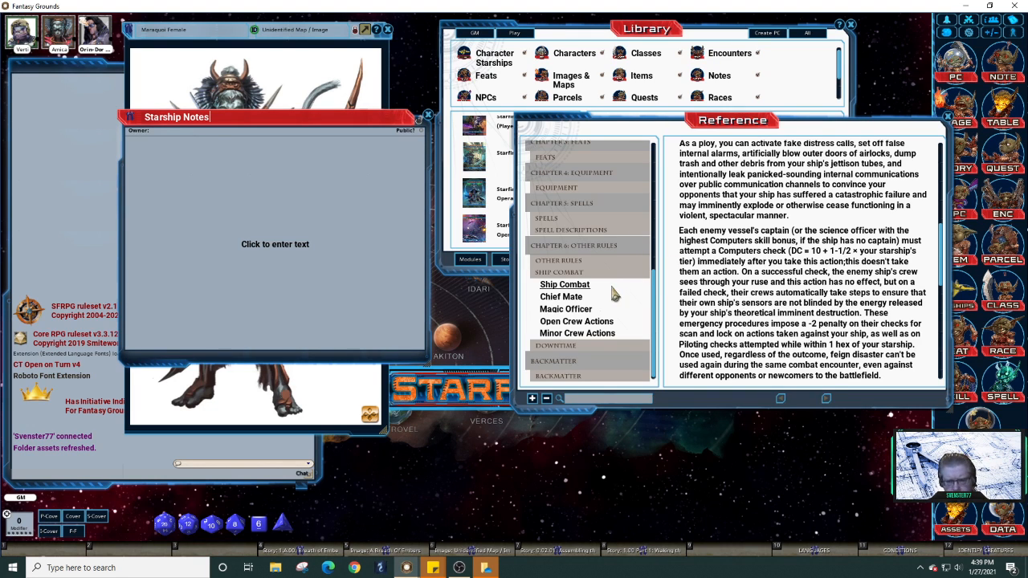
Add links to the Open Crew Actions and Minor Crew Actions pages to the Starship Notes note.
scroll(770, 198, up, 3)
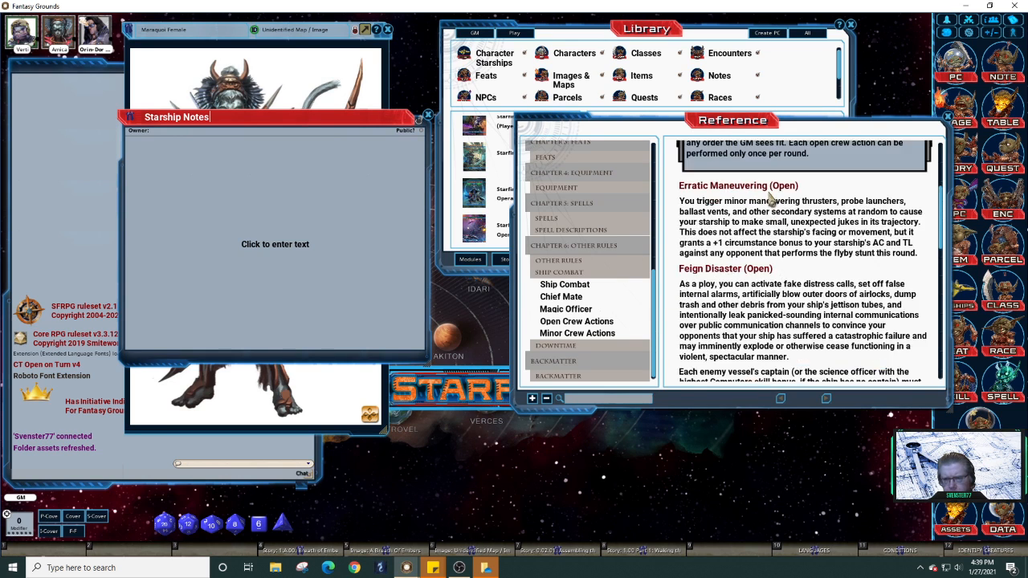
scroll(770, 198, up, 3)
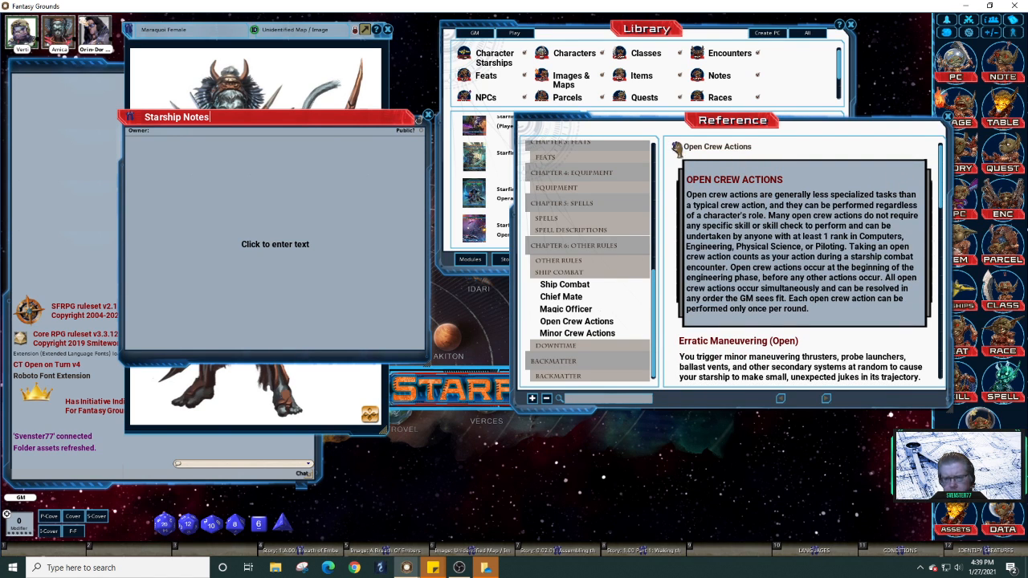
drag(676, 150, 171, 185)
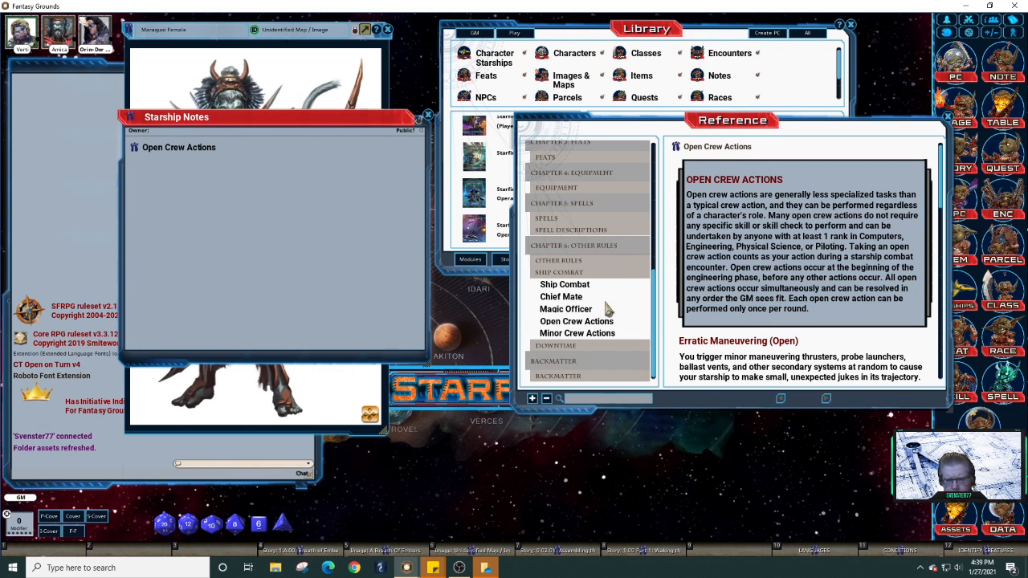
click(554, 334)
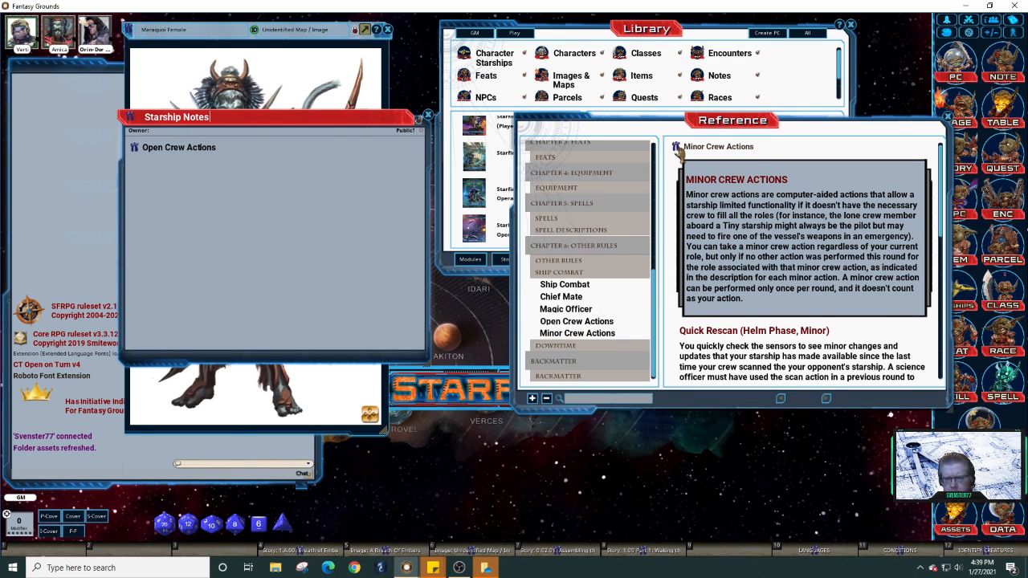
drag(676, 148, 182, 179)
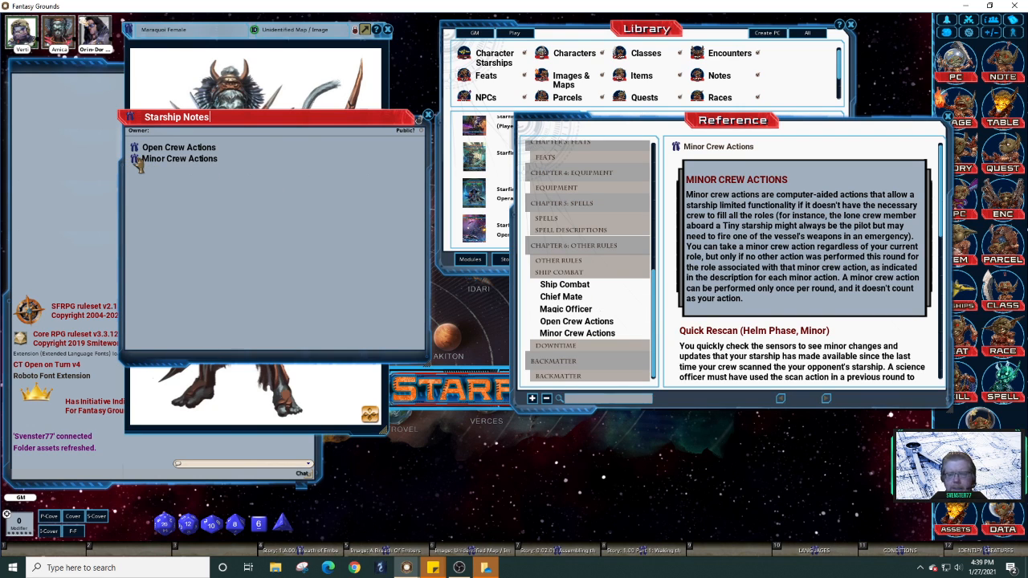
Add links to the Chief Mate and Magic Officer pages to the Starship Notes note.
click(555, 298)
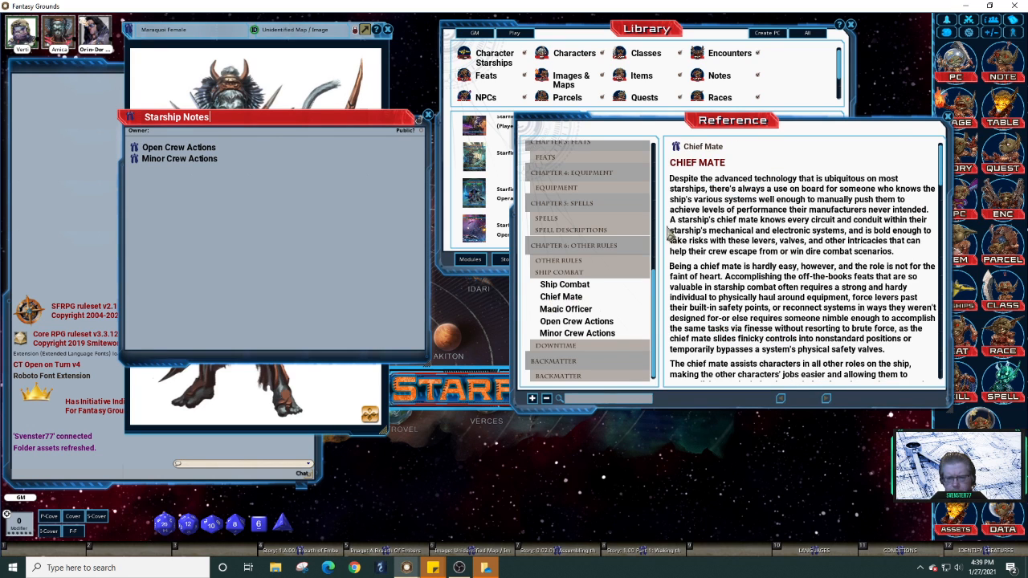
drag(173, 203, 174, 204)
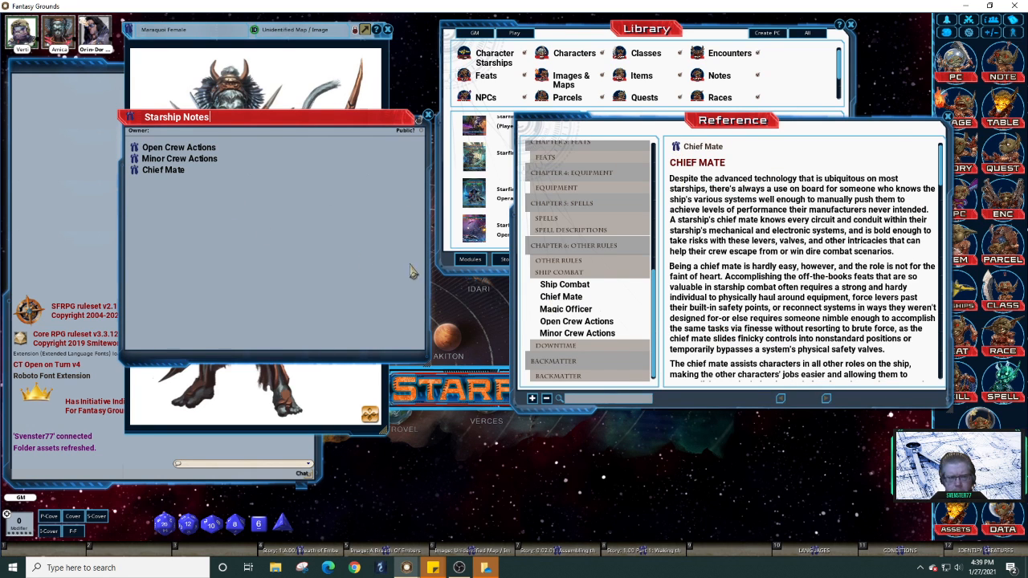
click(564, 309)
drag(683, 151, 158, 203)
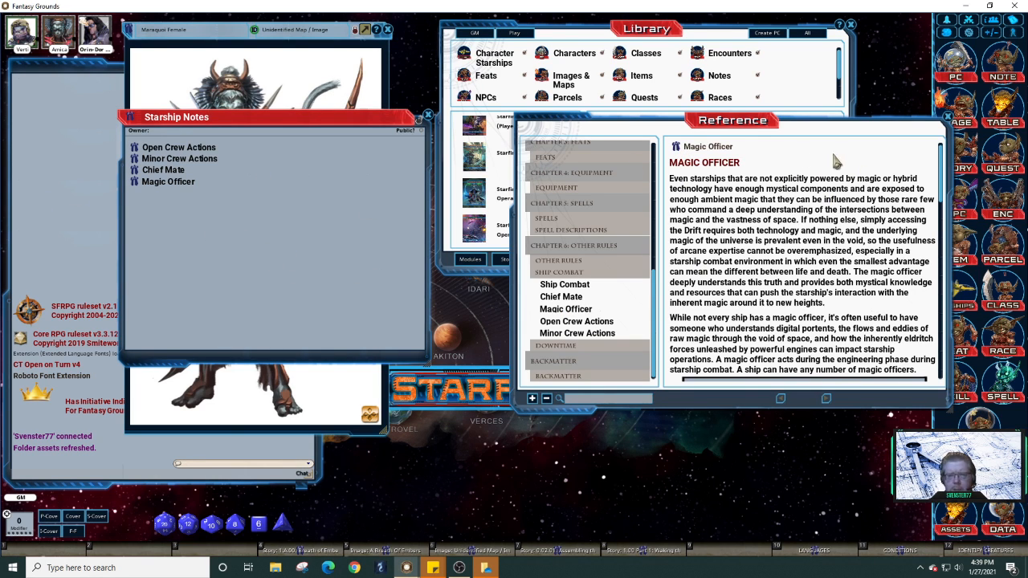
Read through the Magic Officer actions, from Eldritch Shot to Psychic Currents.
scroll(845, 201, down, 5)
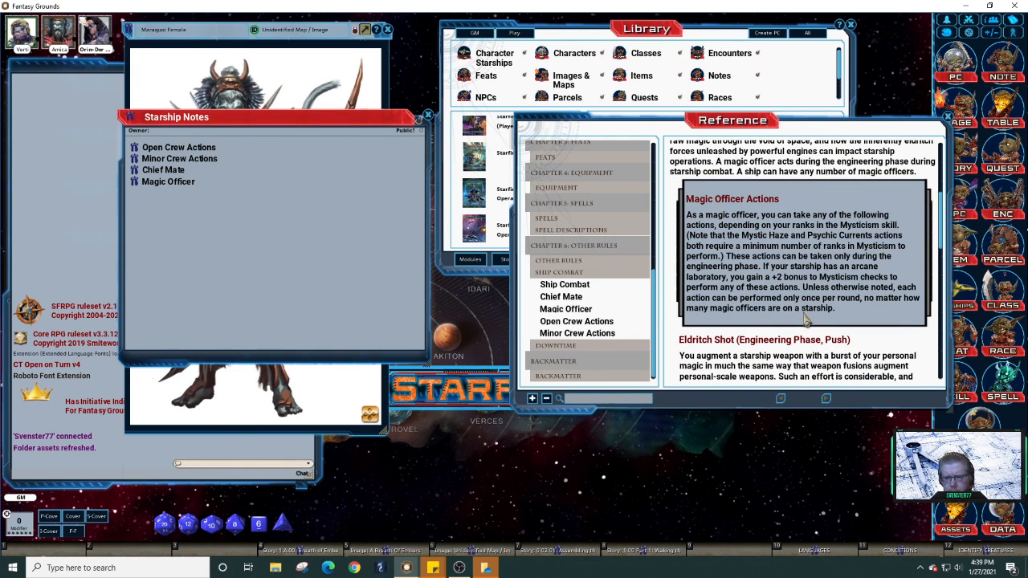
scroll(890, 314, down, 1)
scroll(890, 313, down, 5)
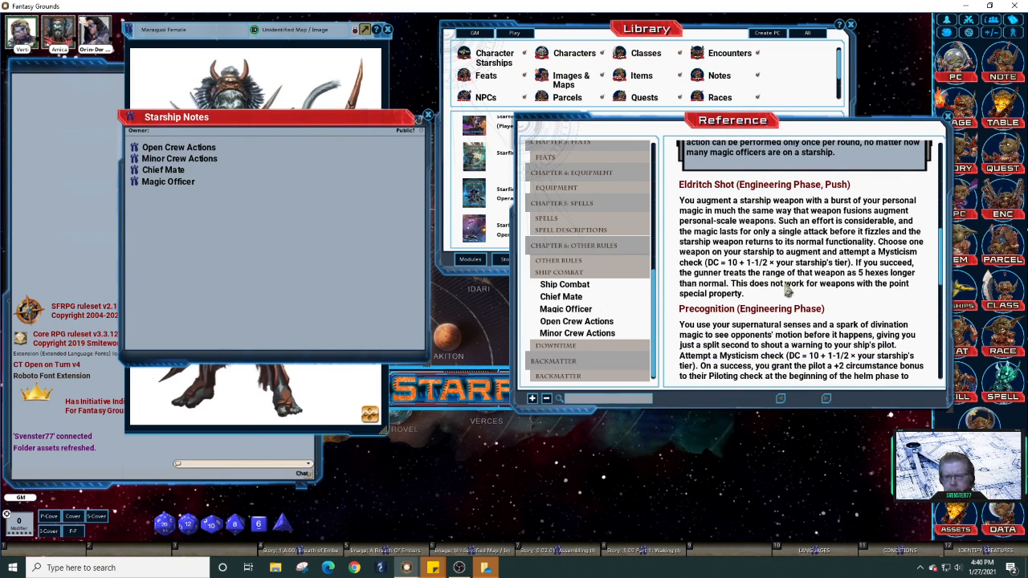
scroll(825, 340, down, 6)
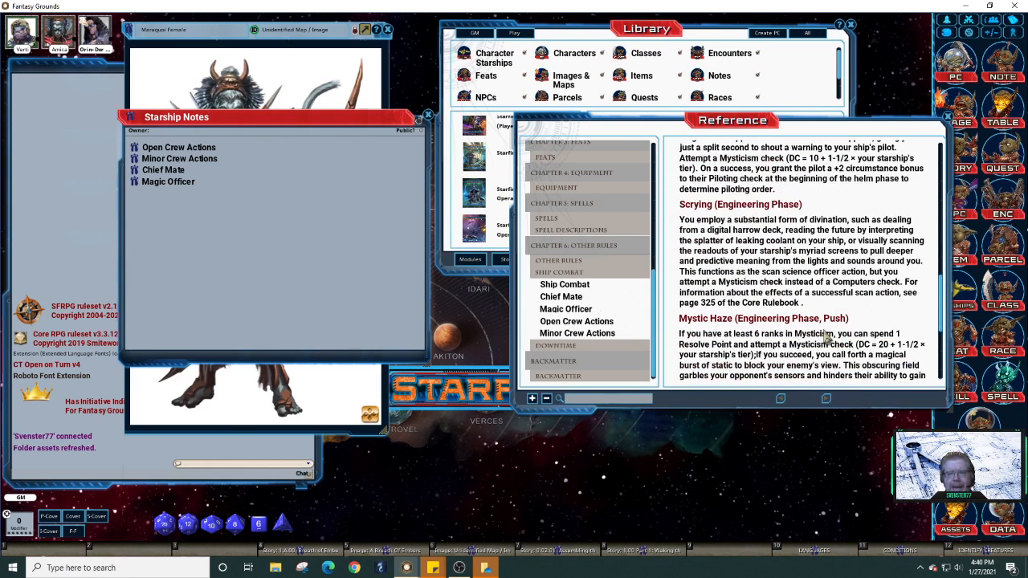
scroll(831, 336, down, 5)
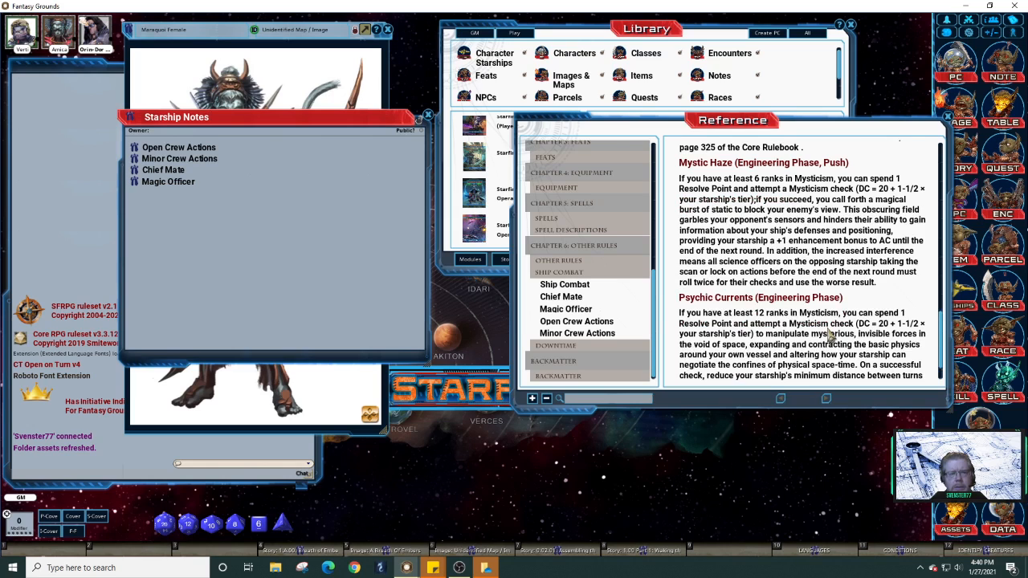
scroll(831, 336, down, 2)
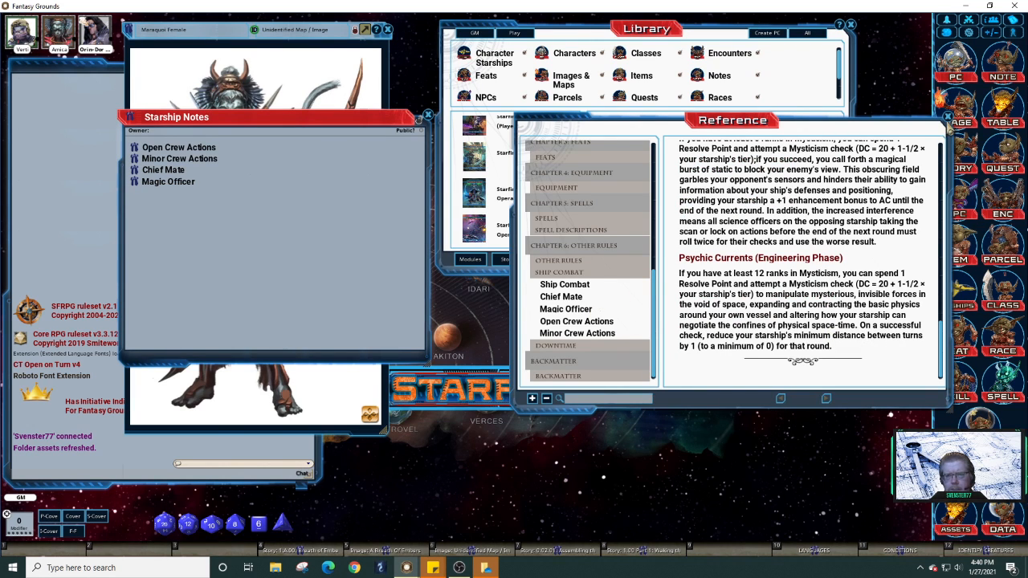
Replace the open reference with the Starfinder Starship Operations Manual's reference manual and place it beside the Starship Notes note.
drag(657, 325, 657, 143)
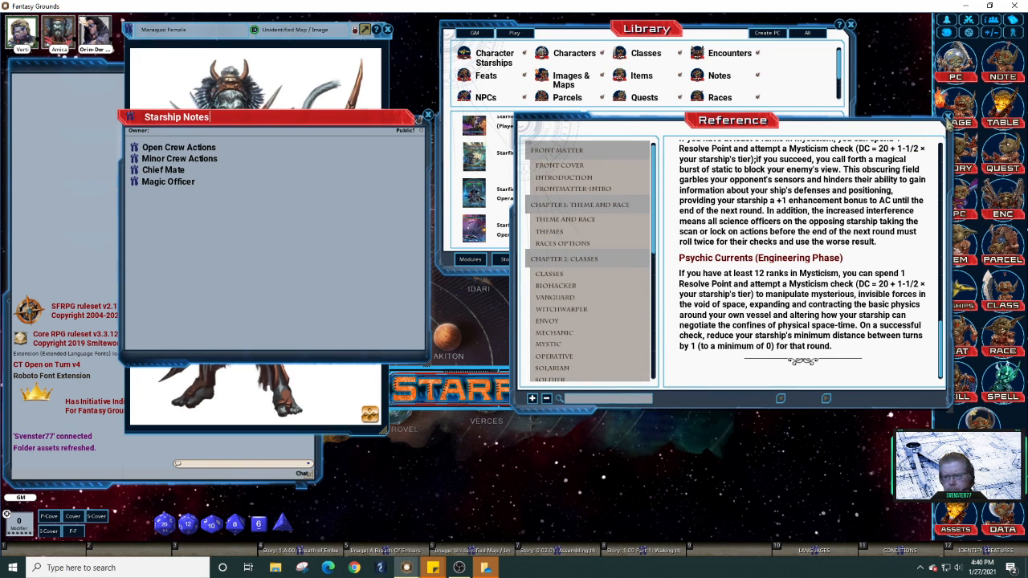
click(948, 119)
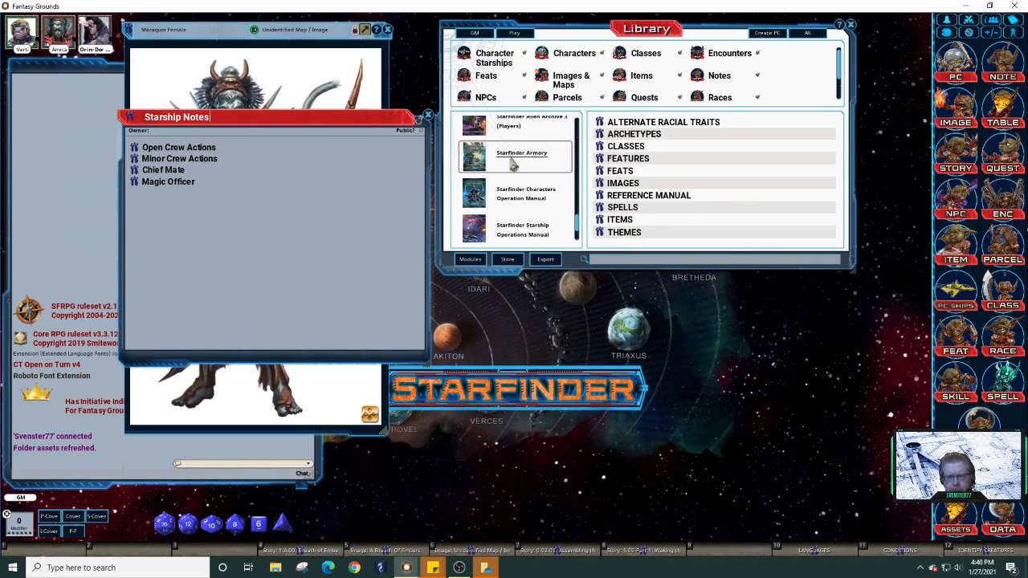
click(520, 229)
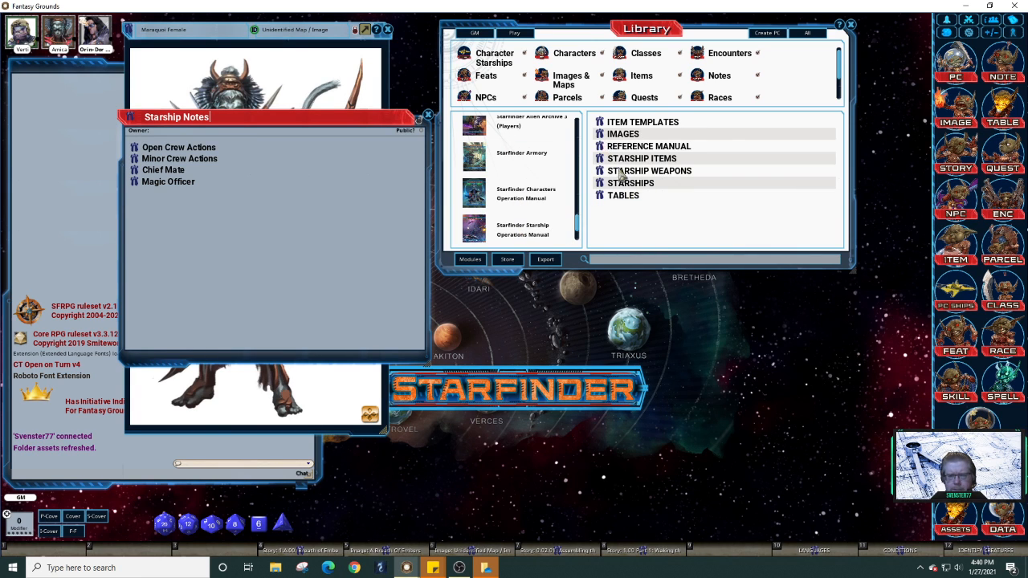
click(625, 195)
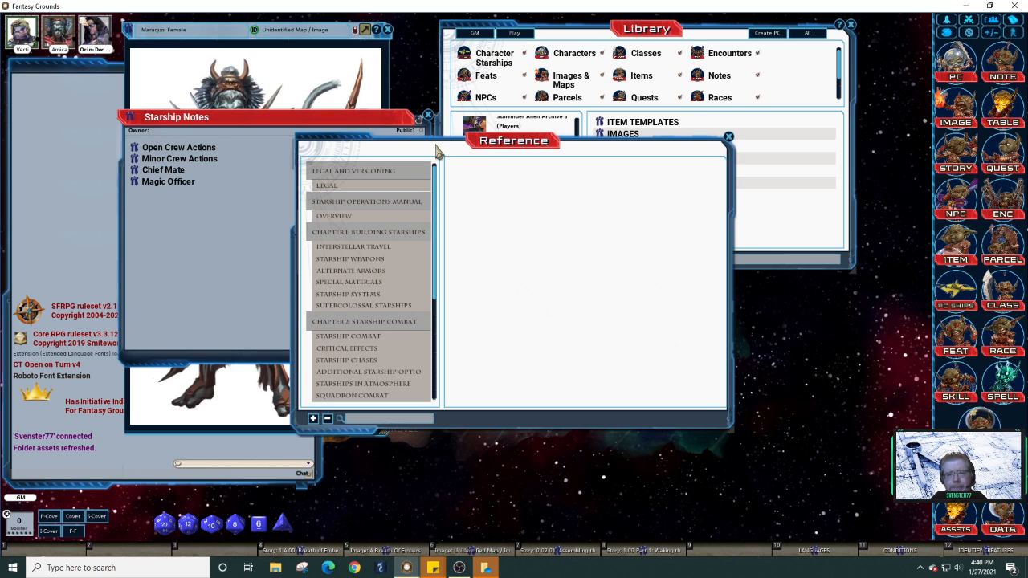
drag(442, 144, 595, 113)
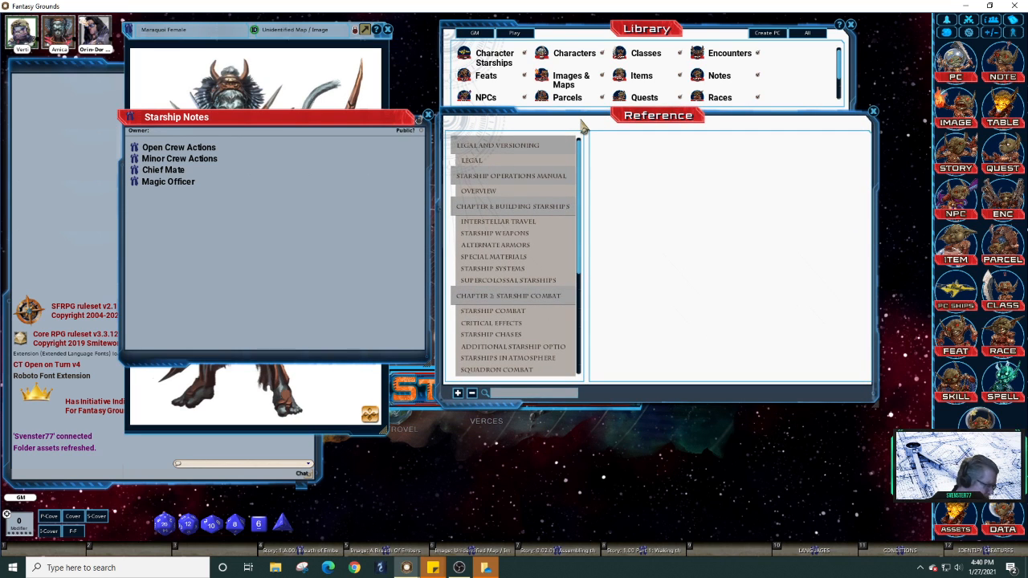
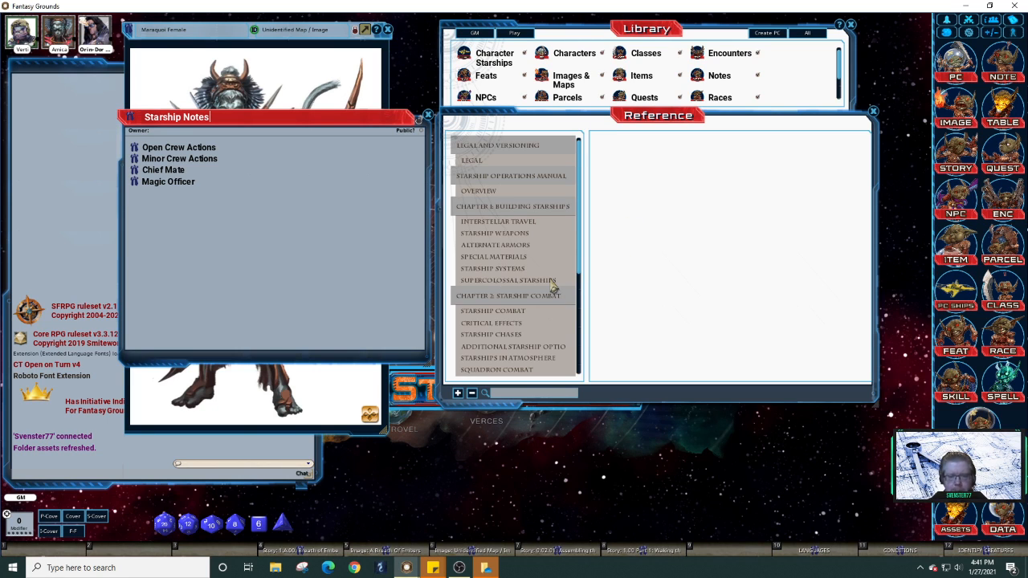
Add a link to the Critical Effects page from Chapter 2: Starship Combat at the end of the Starship Notes note.
drag(583, 252, 581, 310)
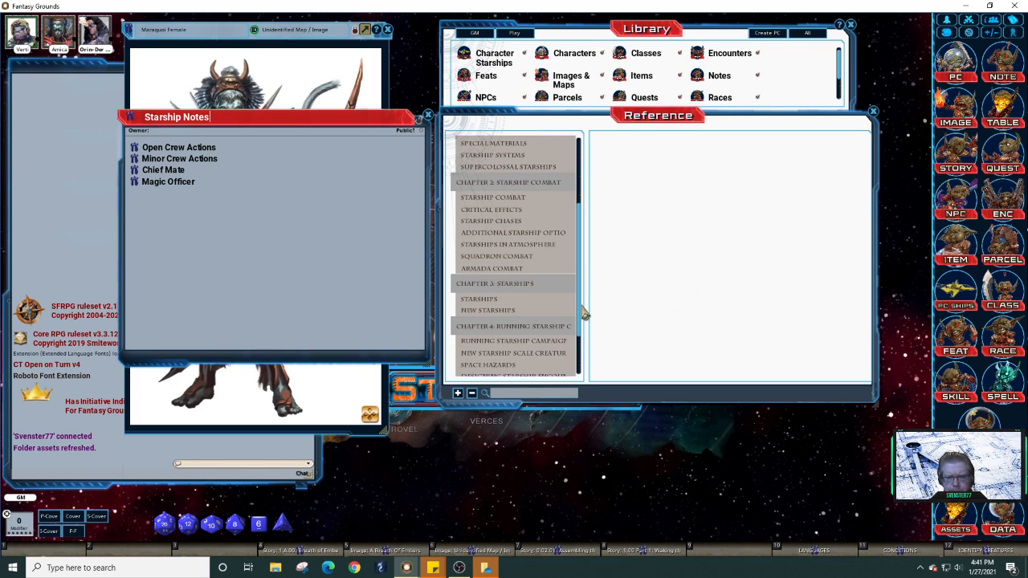
click(472, 211)
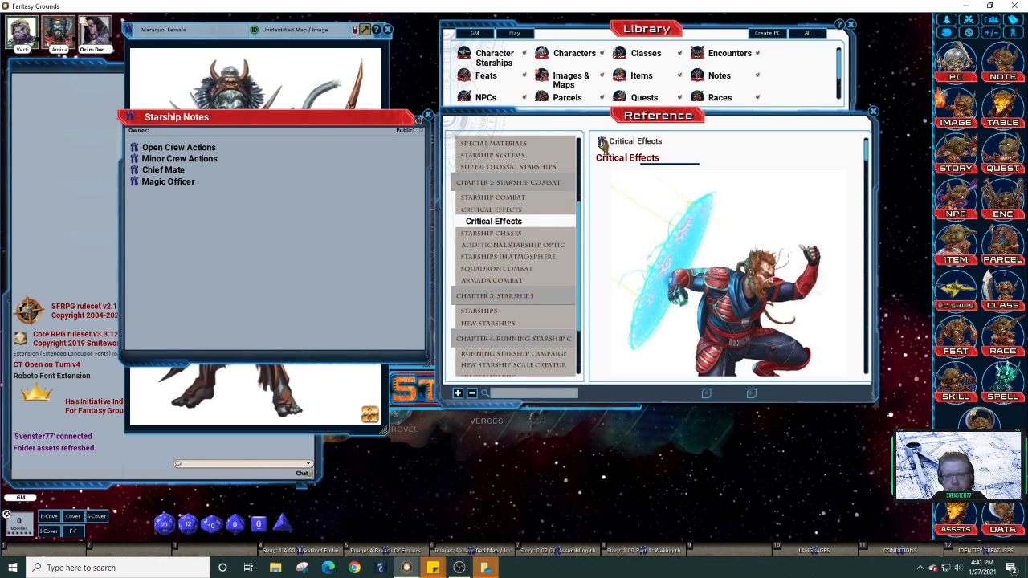
drag(603, 141, 169, 216)
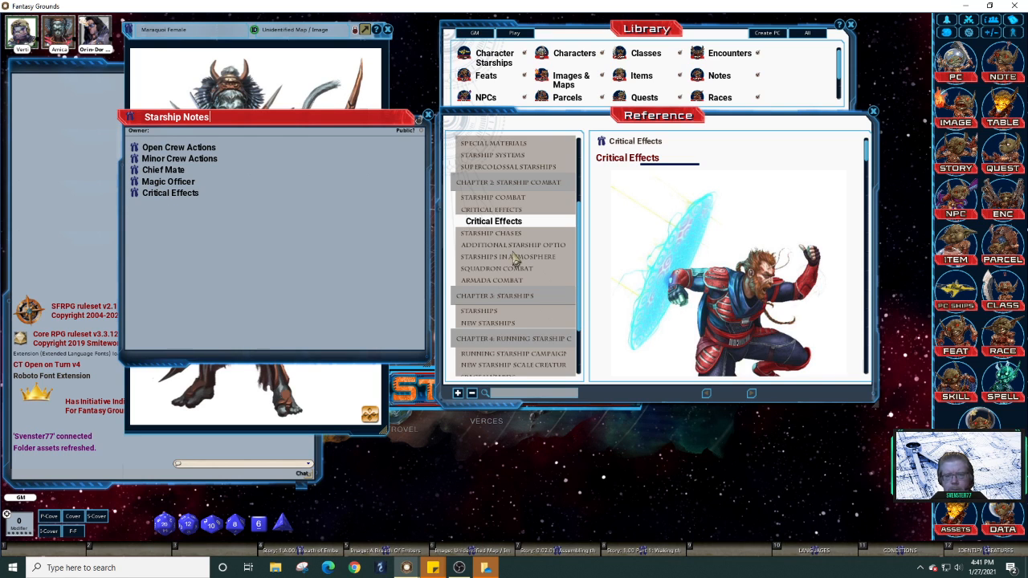
click(466, 212)
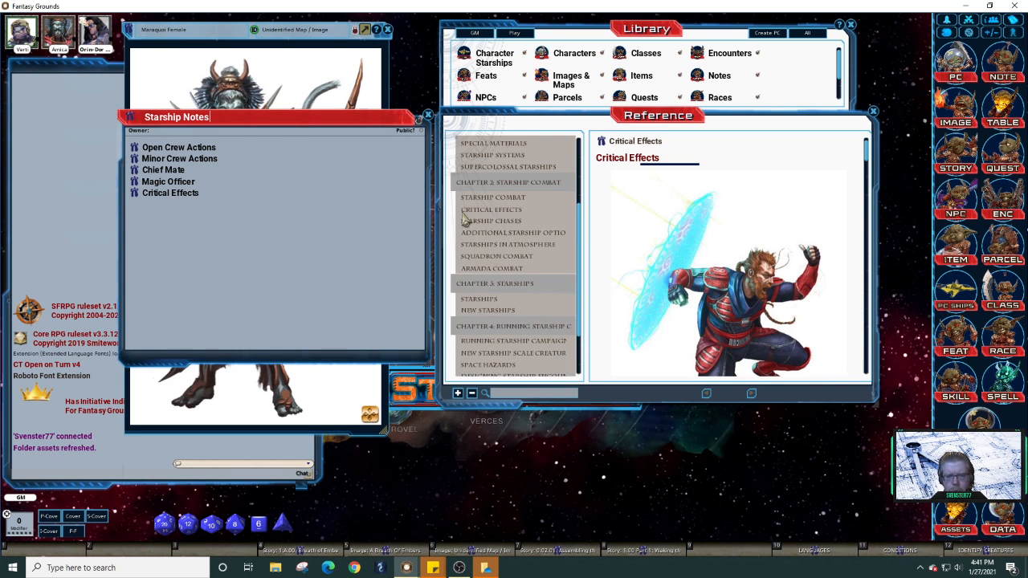
Insert a link to the Sidebar: New Open Crew Actions page directly below Open Crew Actions in the Starship Notes note.
click(476, 202)
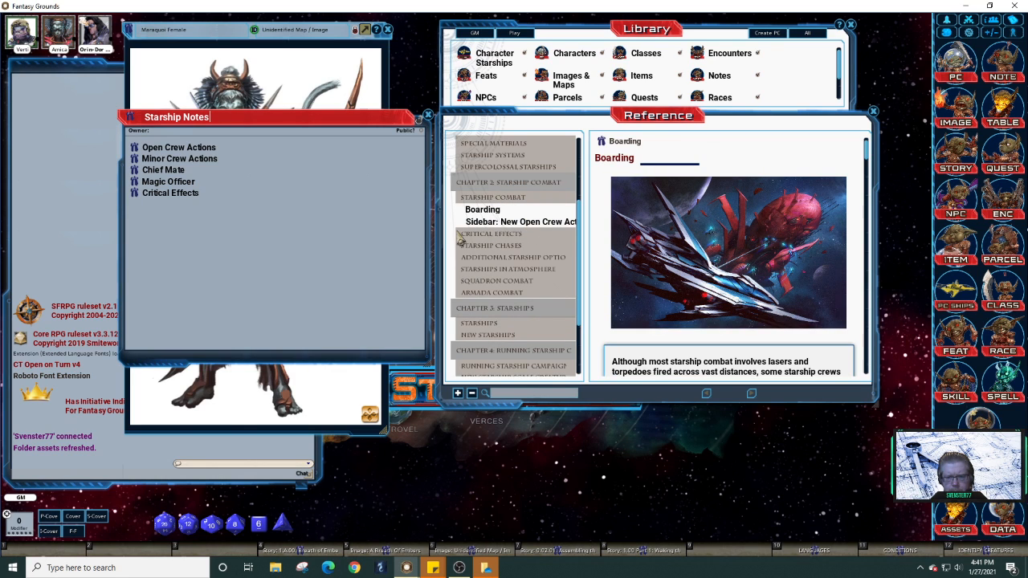
click(529, 225)
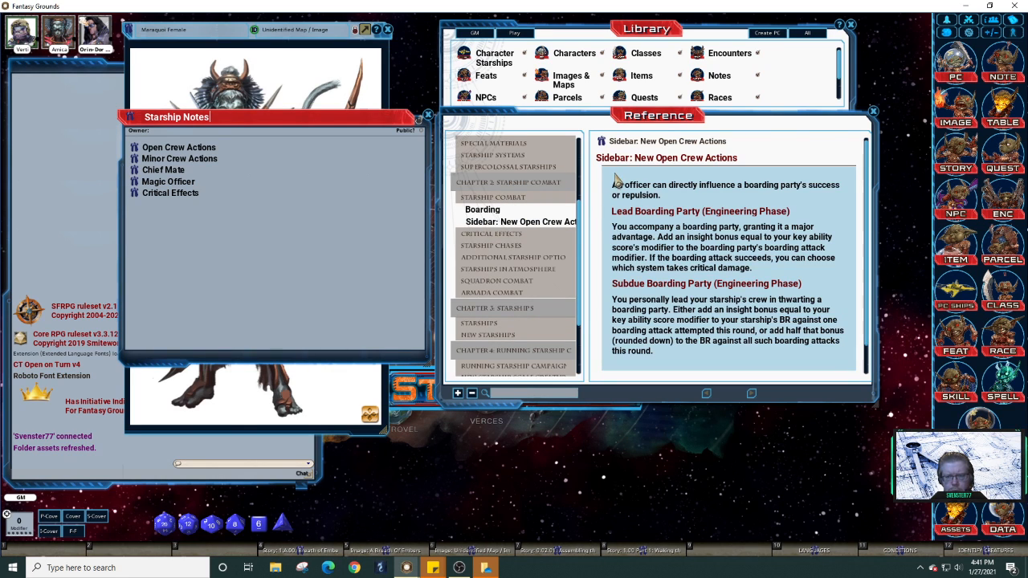
click(264, 156)
key(Return)
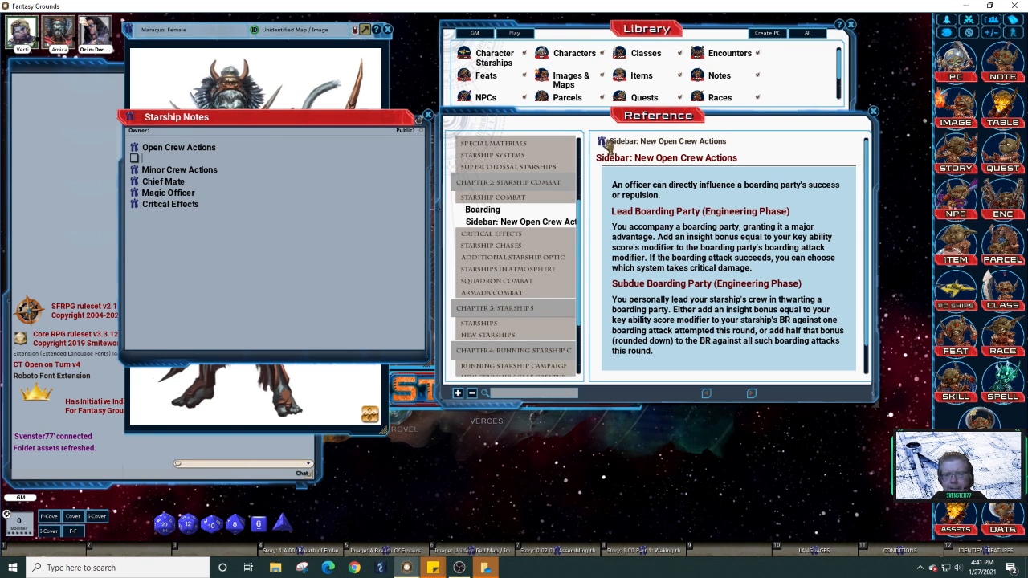
drag(314, 186, 155, 163)
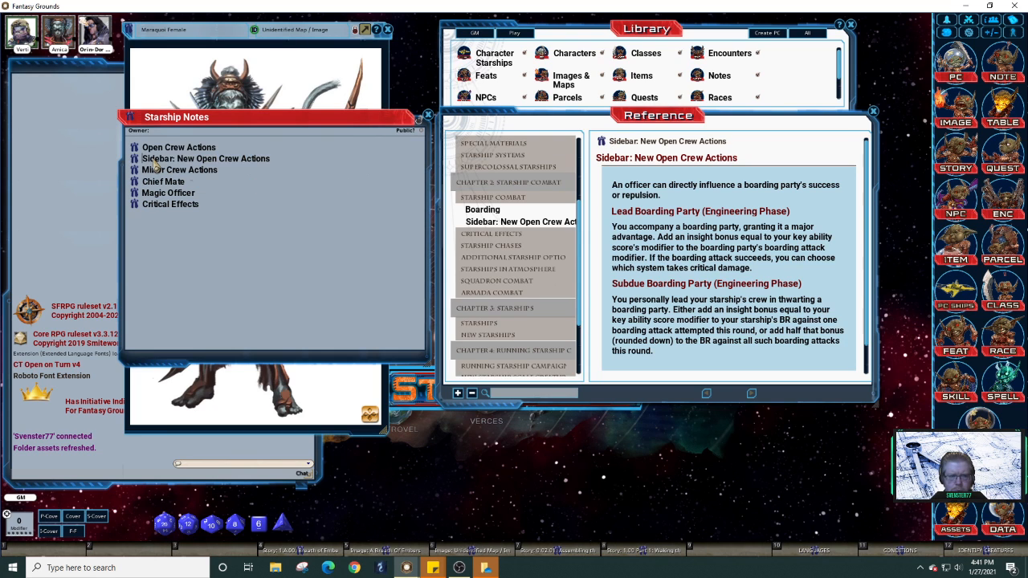
click(531, 201)
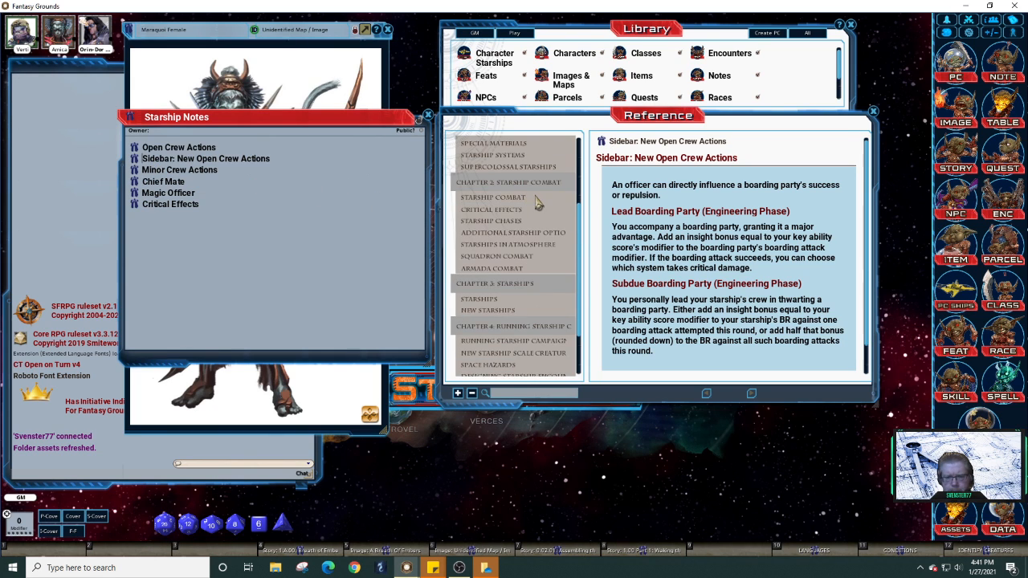
Look through the Additional Starship Options and Supercolossal Starships sections of the reference manual for further useful rules.
click(507, 234)
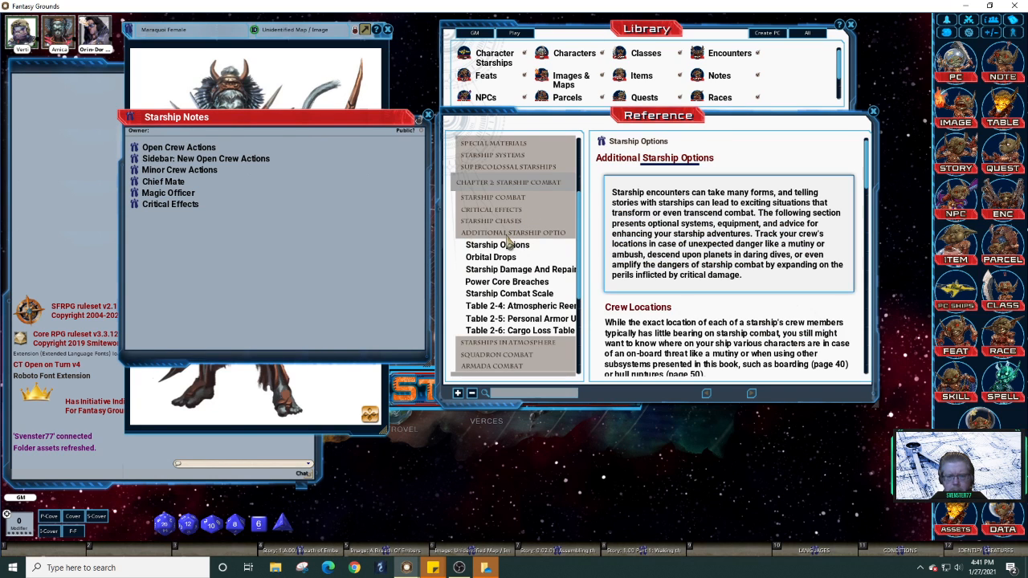
click(507, 234)
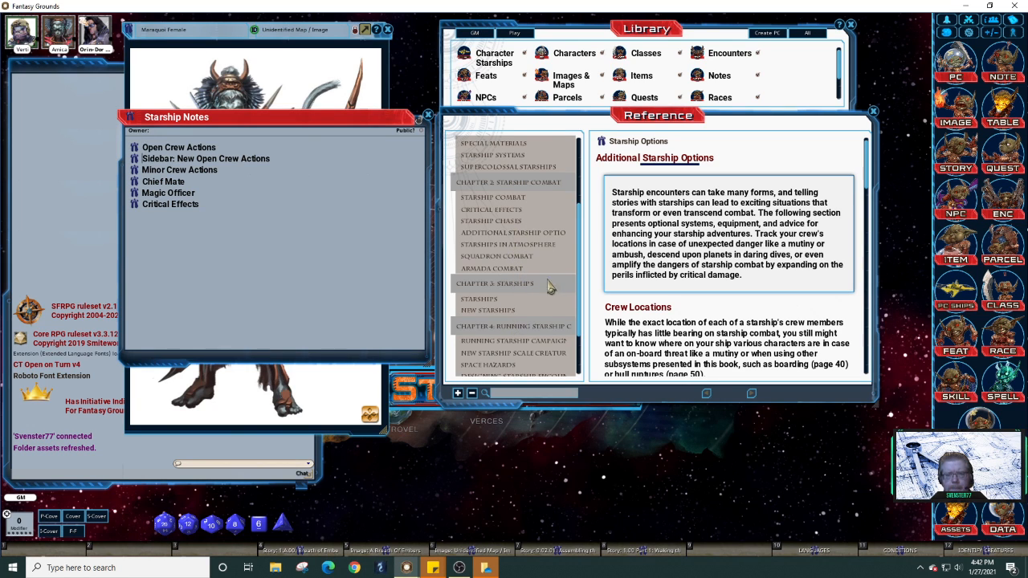
scroll(545, 278, down, 4)
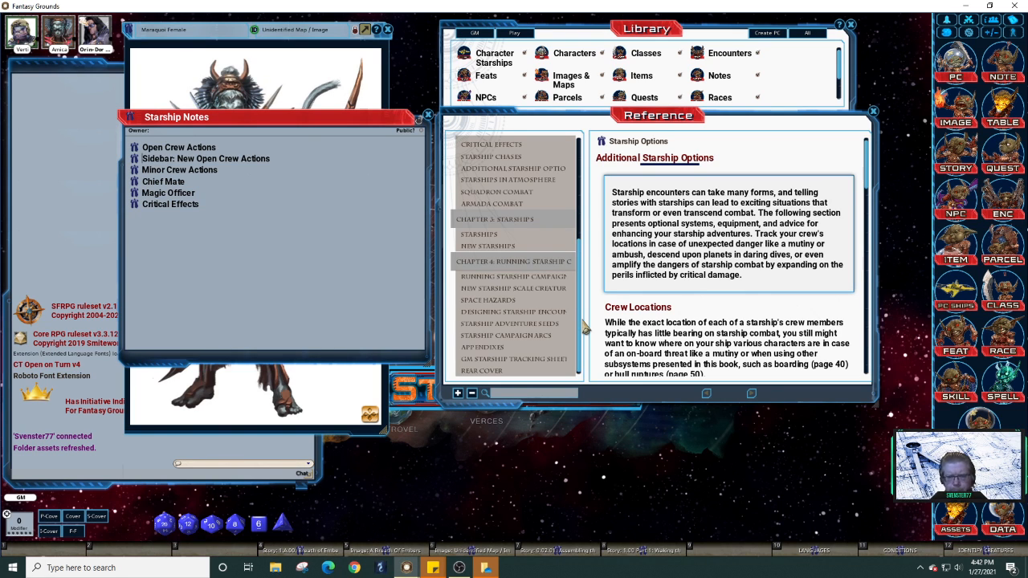
drag(585, 327, 589, 275)
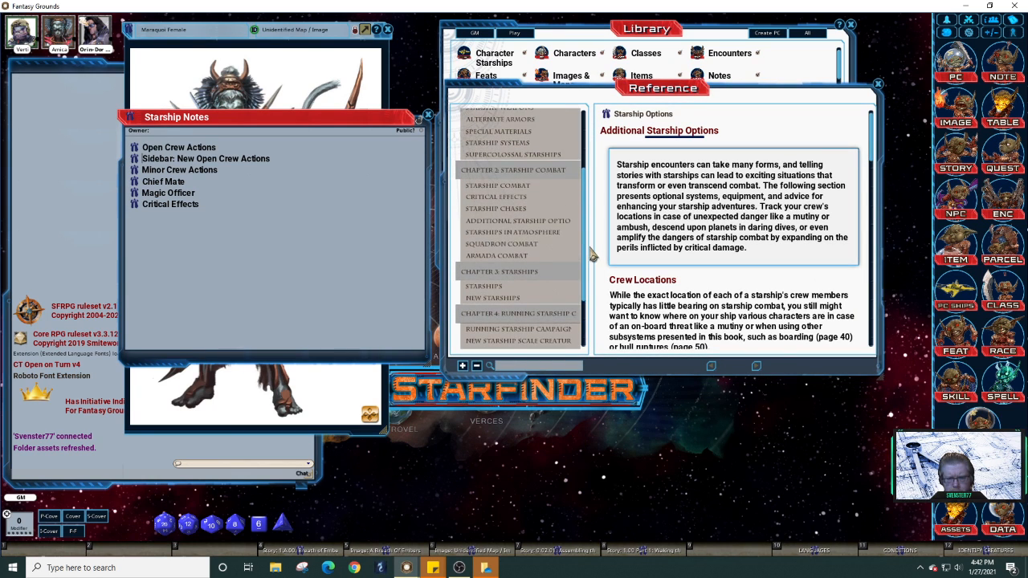
scroll(592, 254, up, 5)
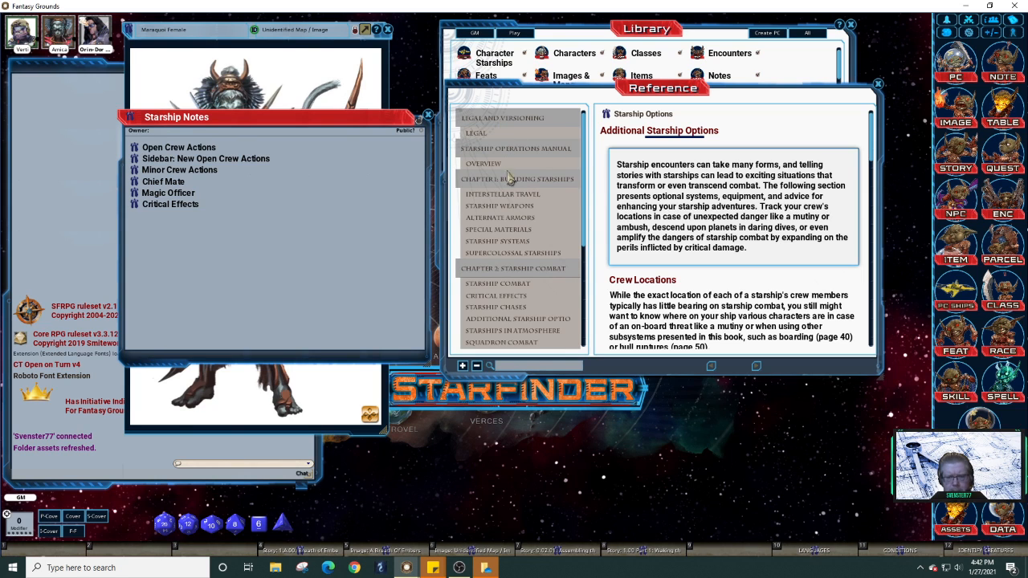
click(508, 254)
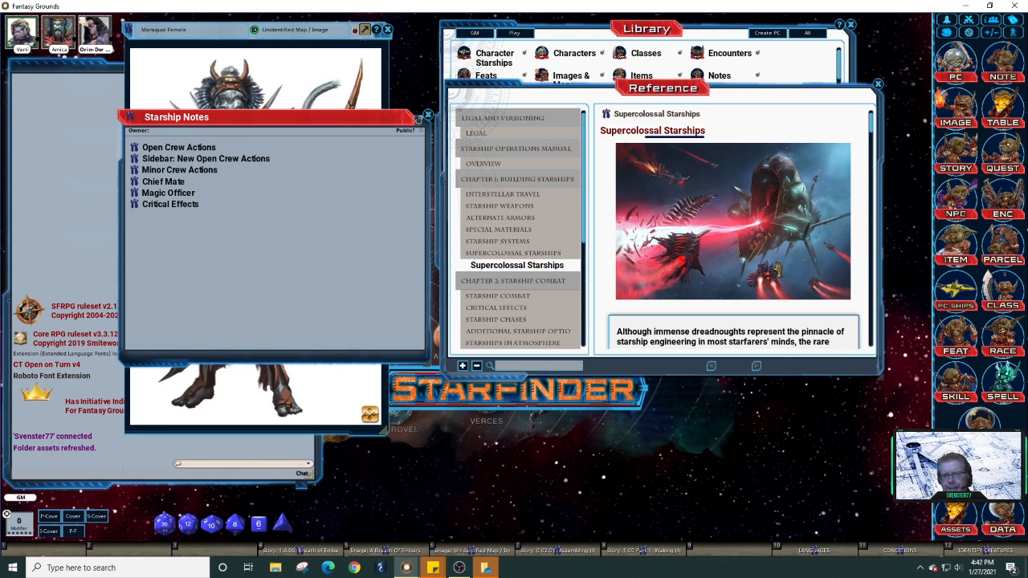
scroll(777, 269, down, 4)
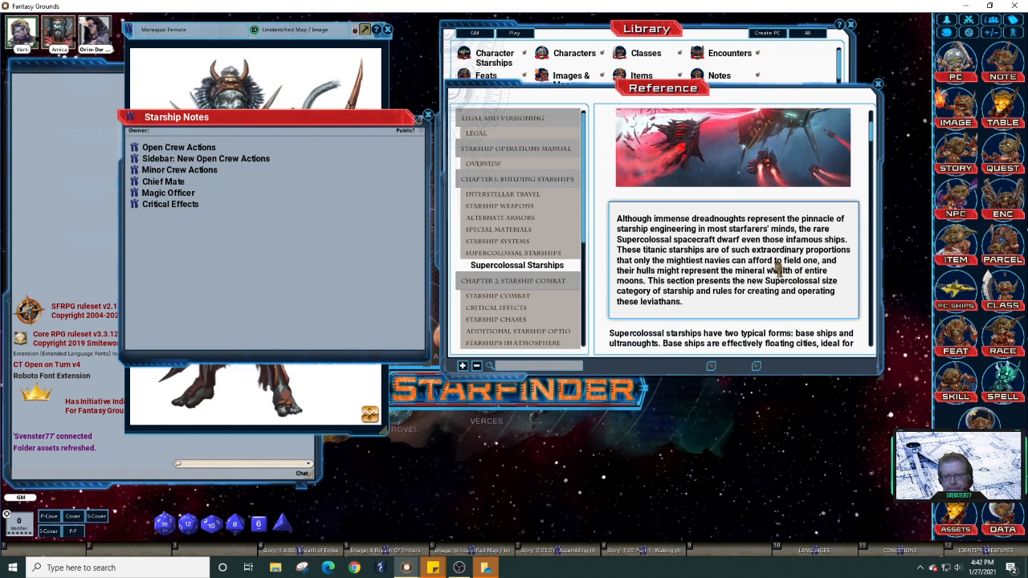
scroll(778, 269, down, 1)
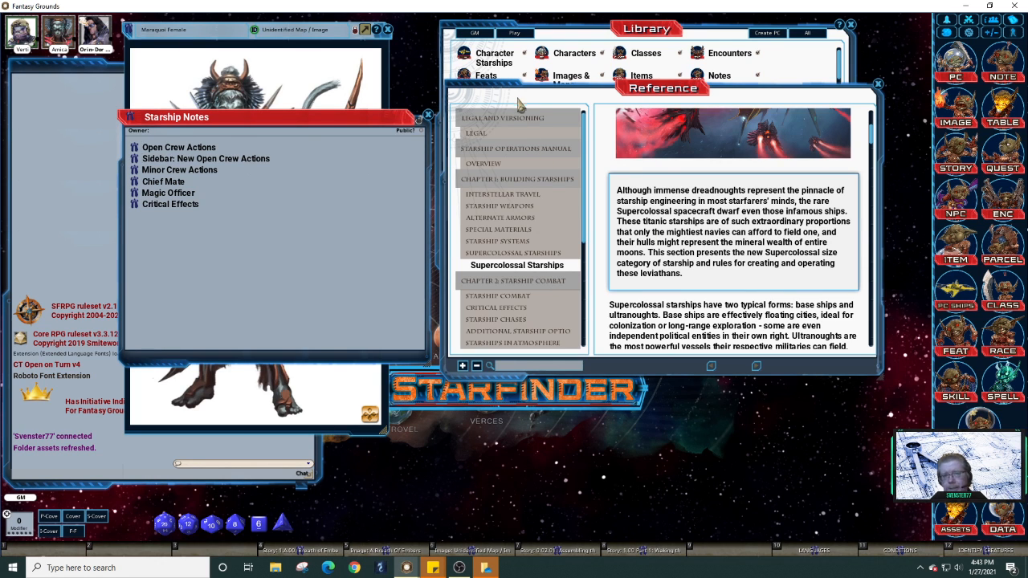
drag(523, 96, 528, 119)
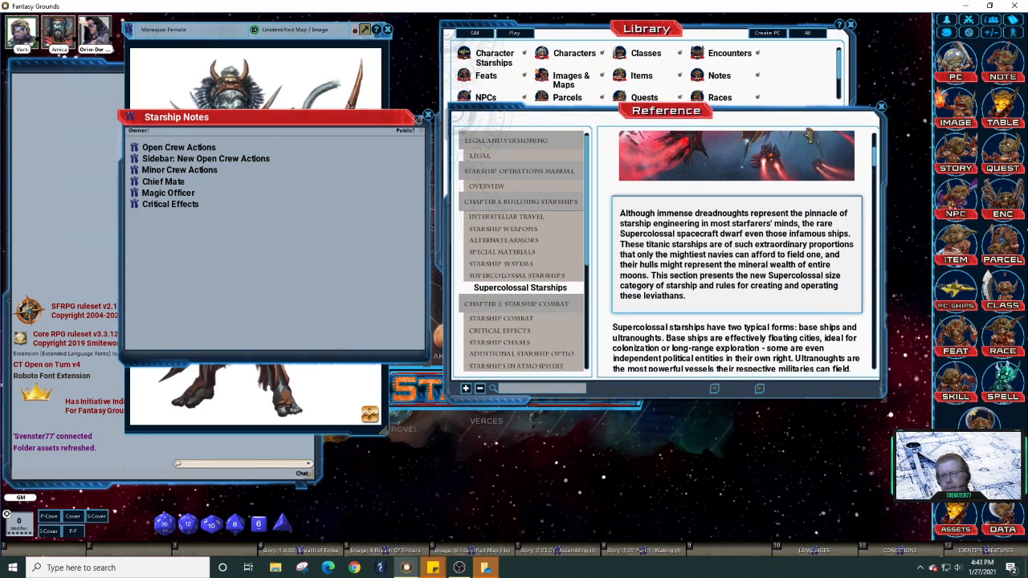
Close the open reference manual and arrange the Starship Notes note and the Library so they sit apart.
click(881, 106)
drag(723, 76, 890, 285)
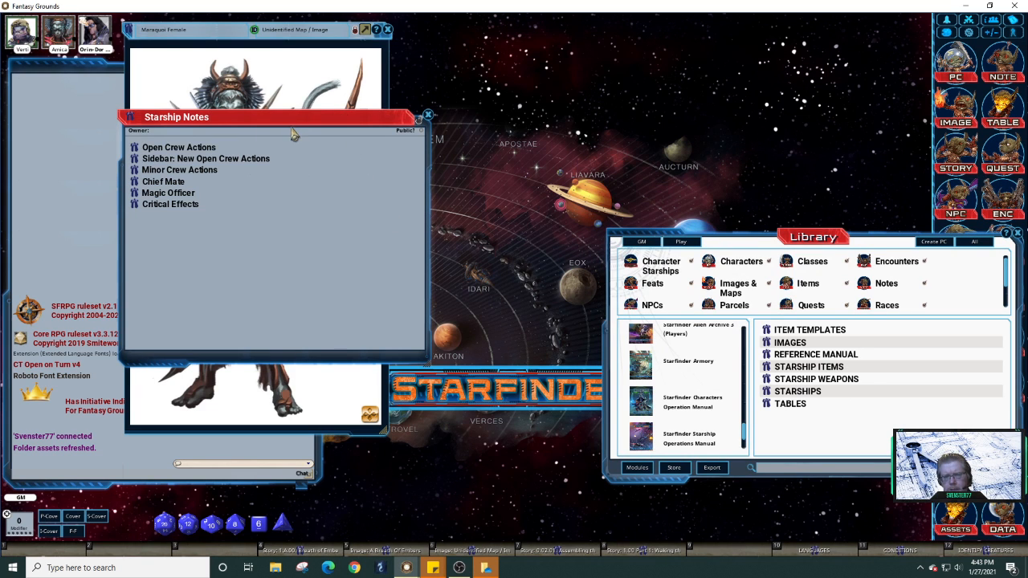
drag(299, 121, 222, 150)
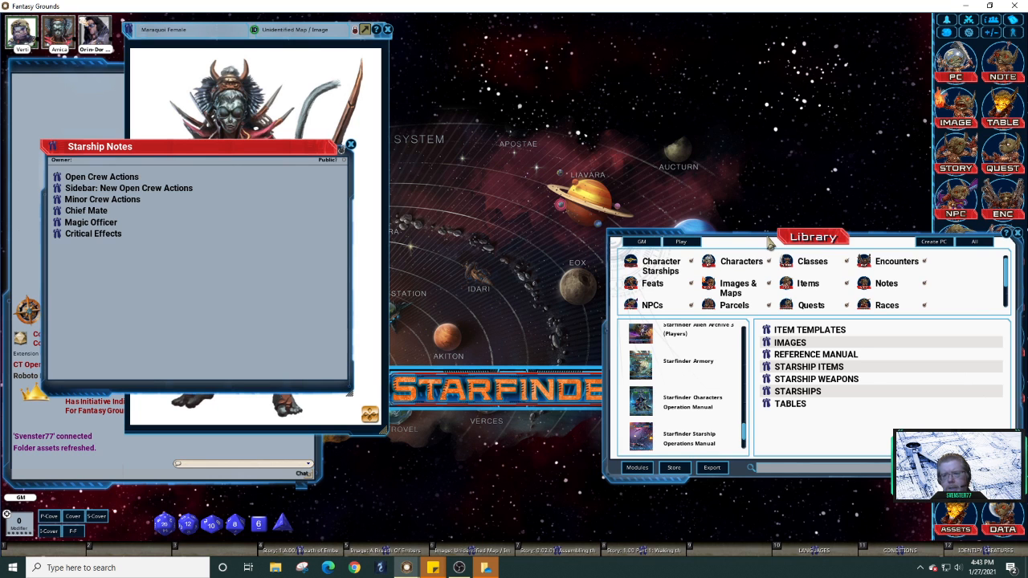
drag(769, 242, 675, 28)
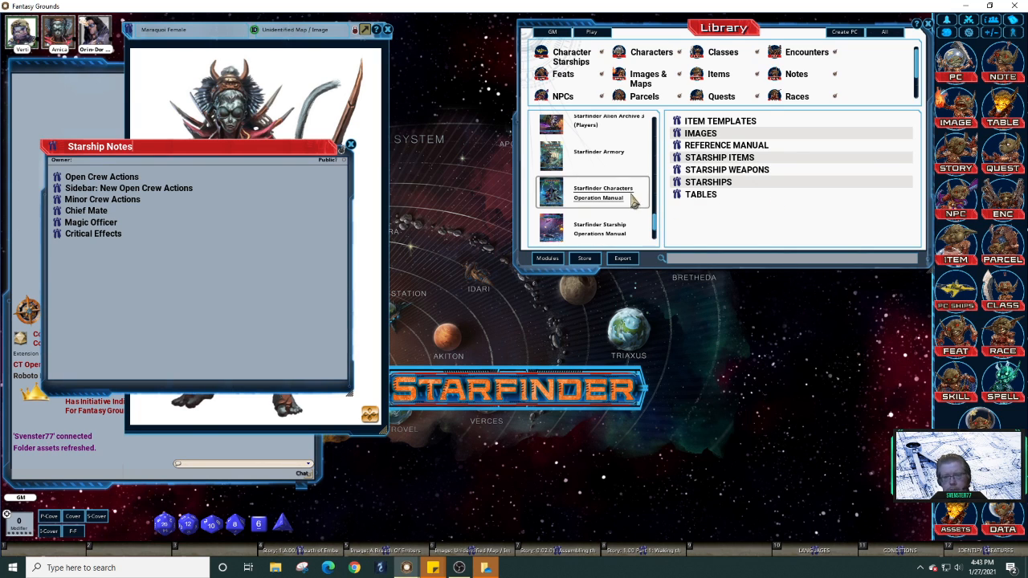
Open the Starfinder Core Rulebook's reference manual from the Library and place it beside the Starship Notes note.
drag(657, 231, 659, 120)
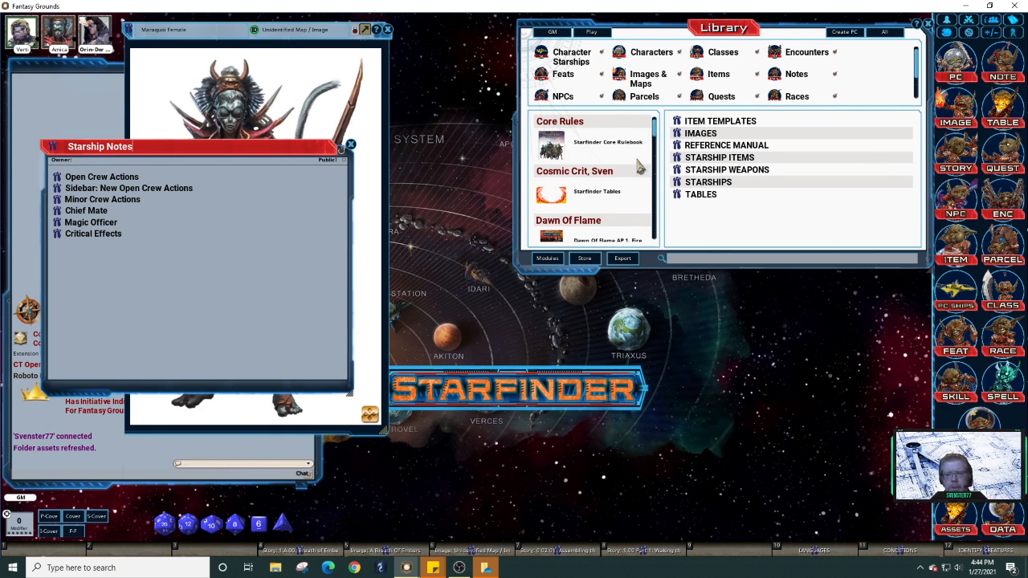
click(617, 146)
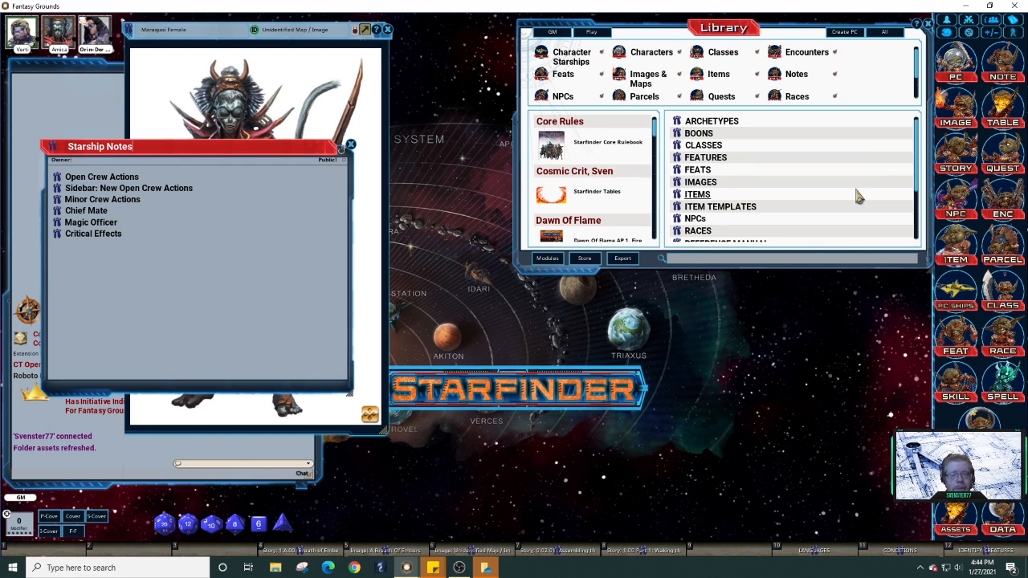
scroll(858, 196, down, 3)
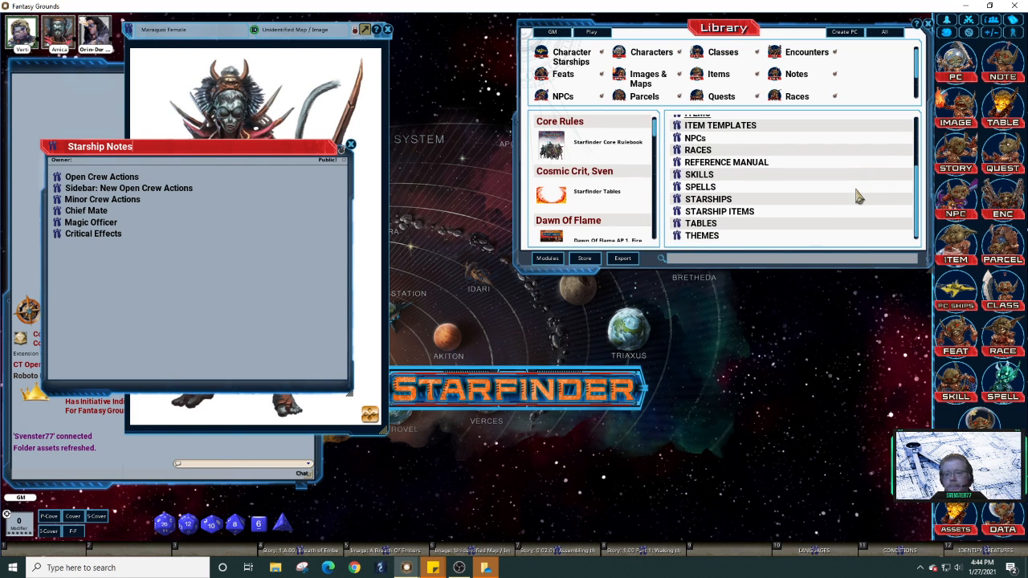
click(680, 199)
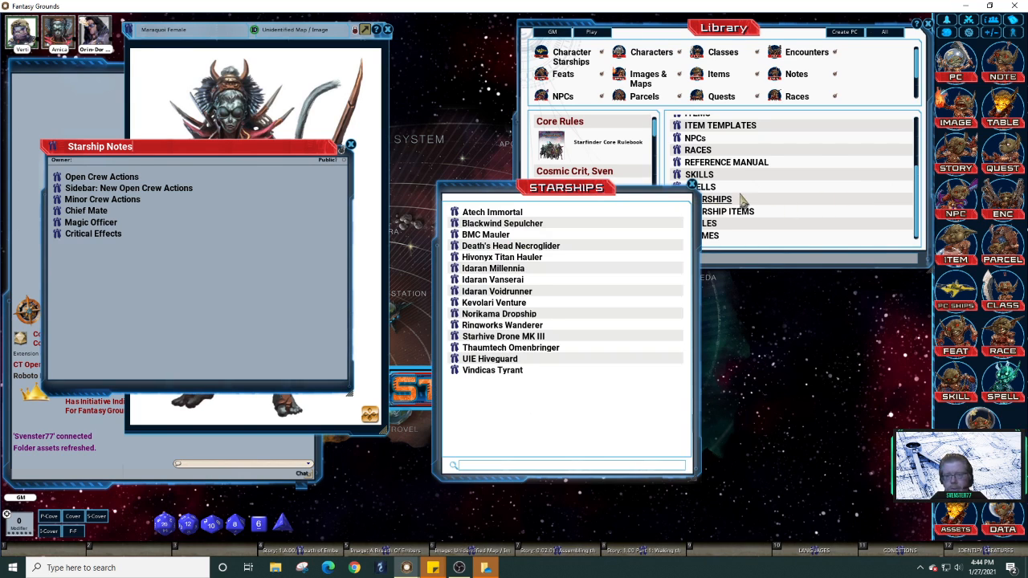
click(692, 184)
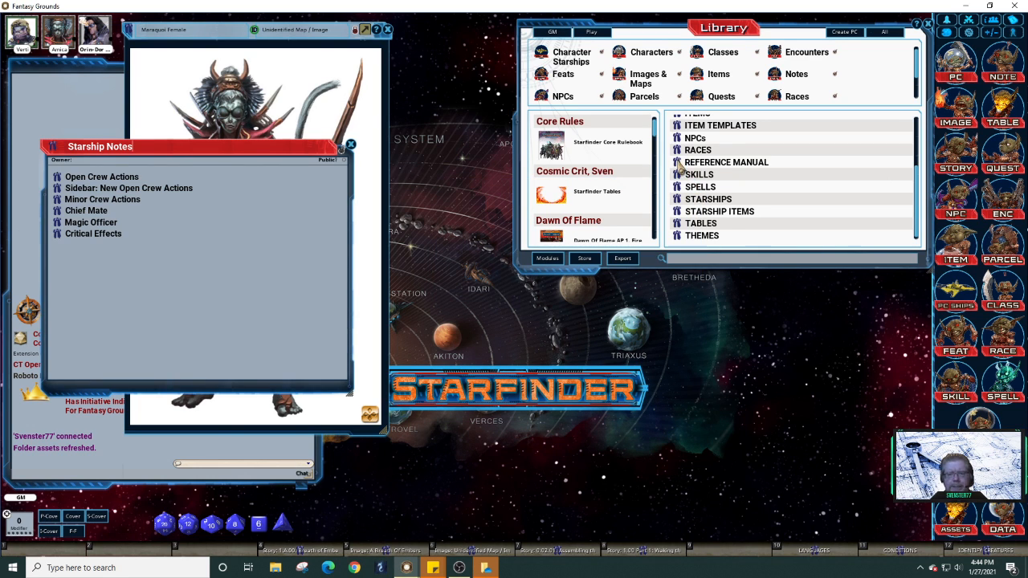
click(679, 164)
drag(420, 49, 621, 53)
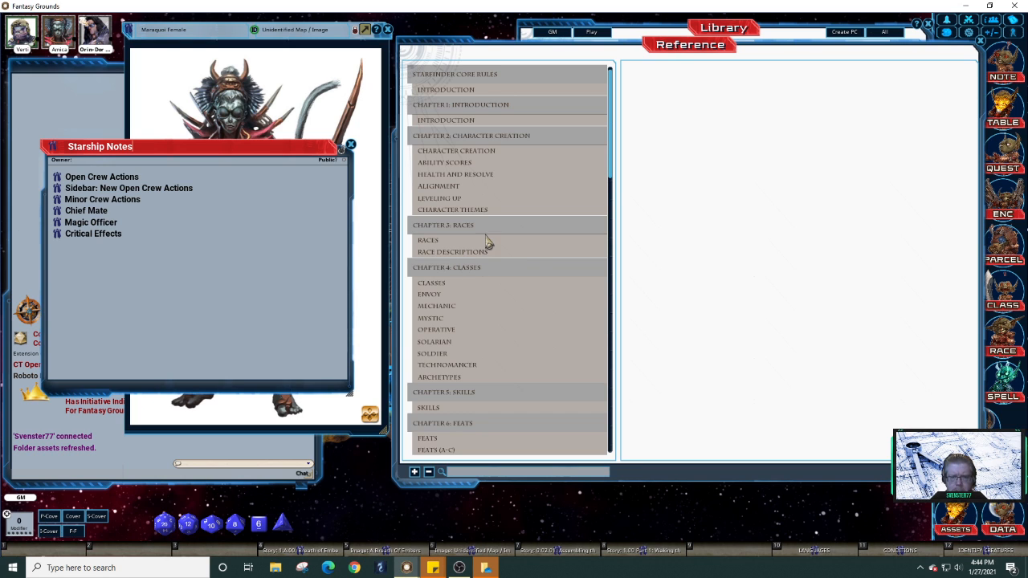
Expand the Starship Combat section under Chapter 9: Starships in the Core Rulebook reference manual.
scroll(534, 267, down, 3)
scroll(534, 266, down, 8)
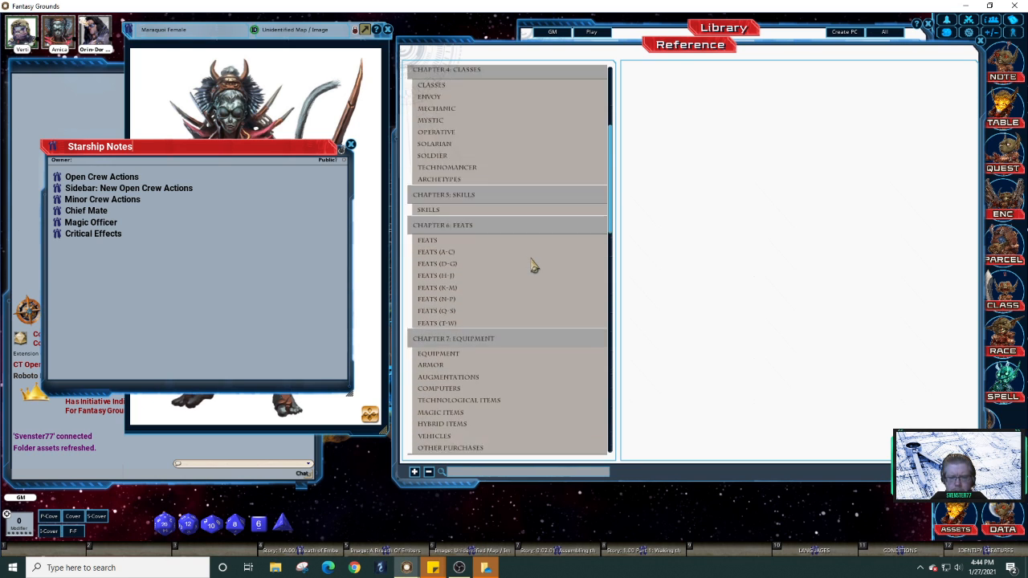
scroll(534, 267, down, 6)
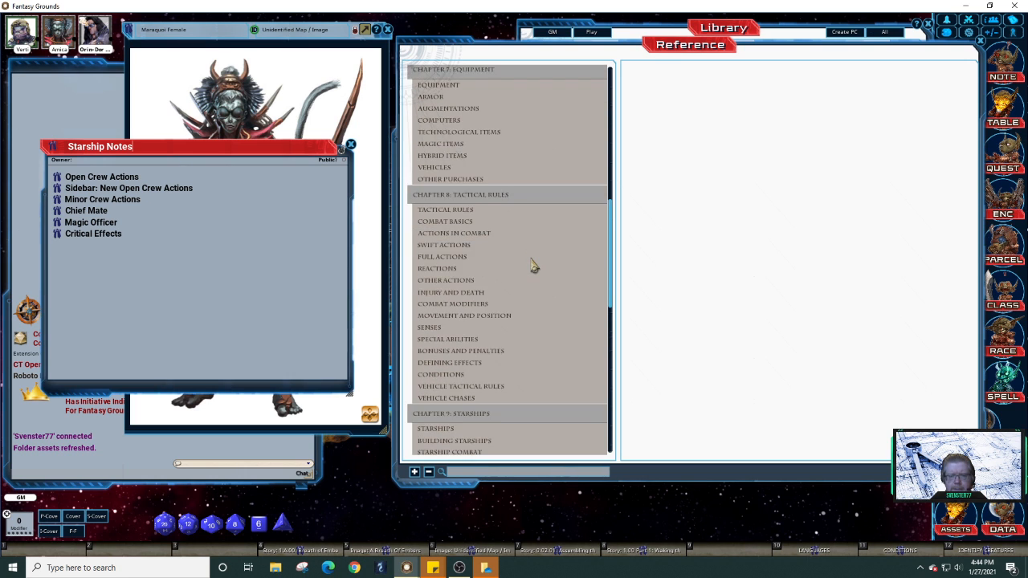
scroll(534, 266, down, 2)
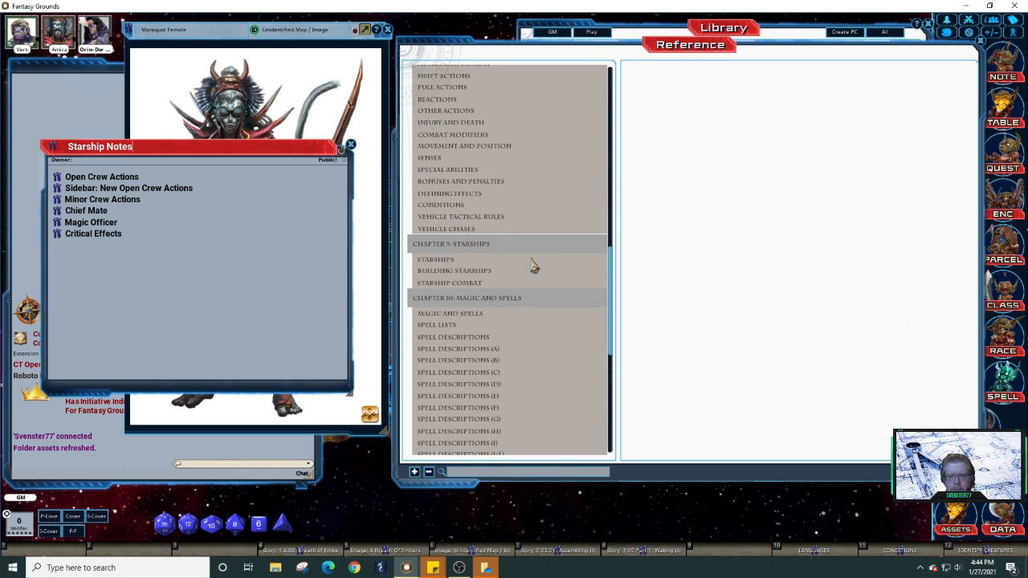
click(441, 256)
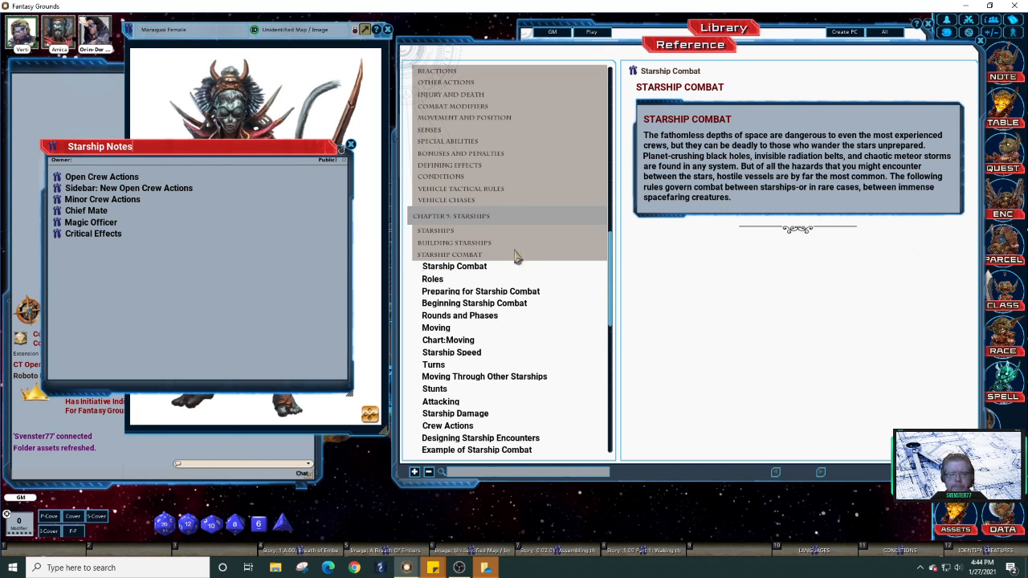
scroll(536, 249, down, 3)
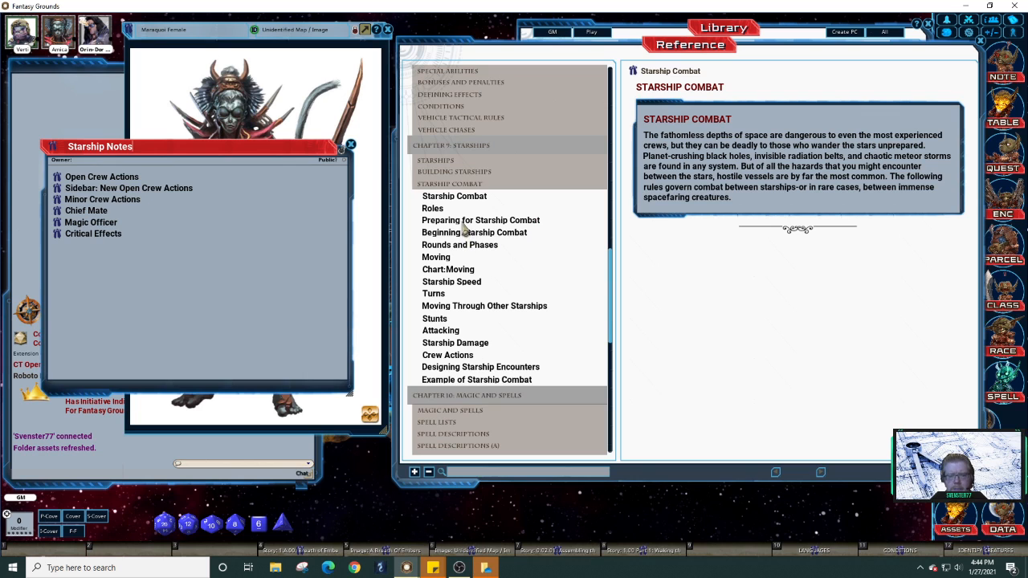
Read through the starship Roles page from Captain to Science Officer and open the Crew Actions page.
click(438, 209)
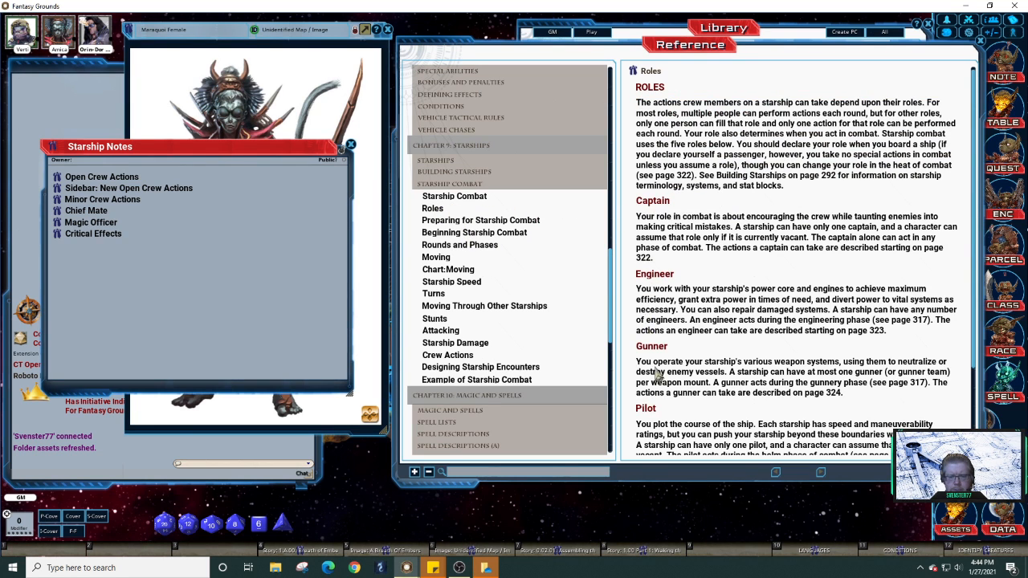
scroll(701, 288, down, 2)
scroll(700, 288, down, 3)
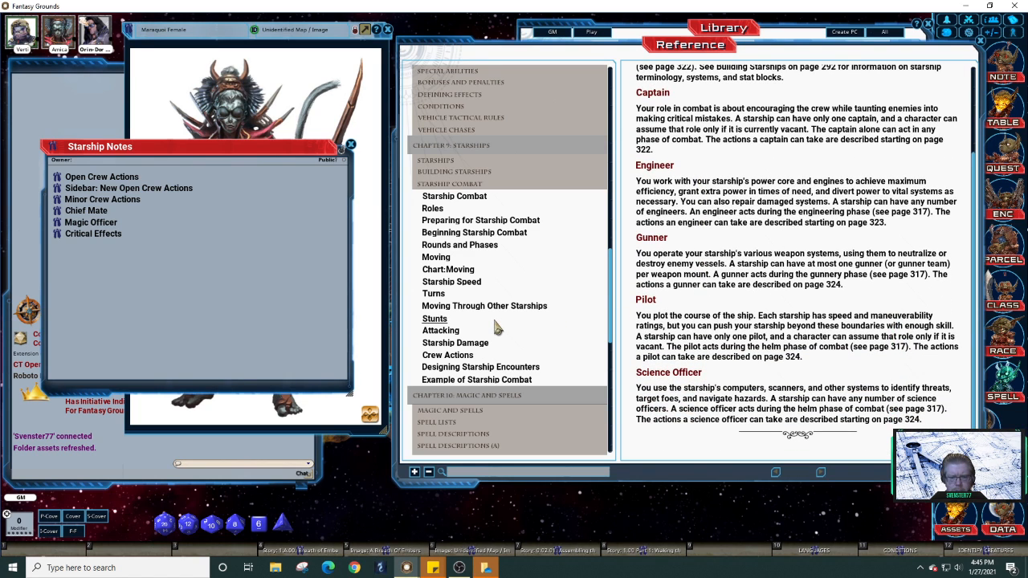
click(447, 356)
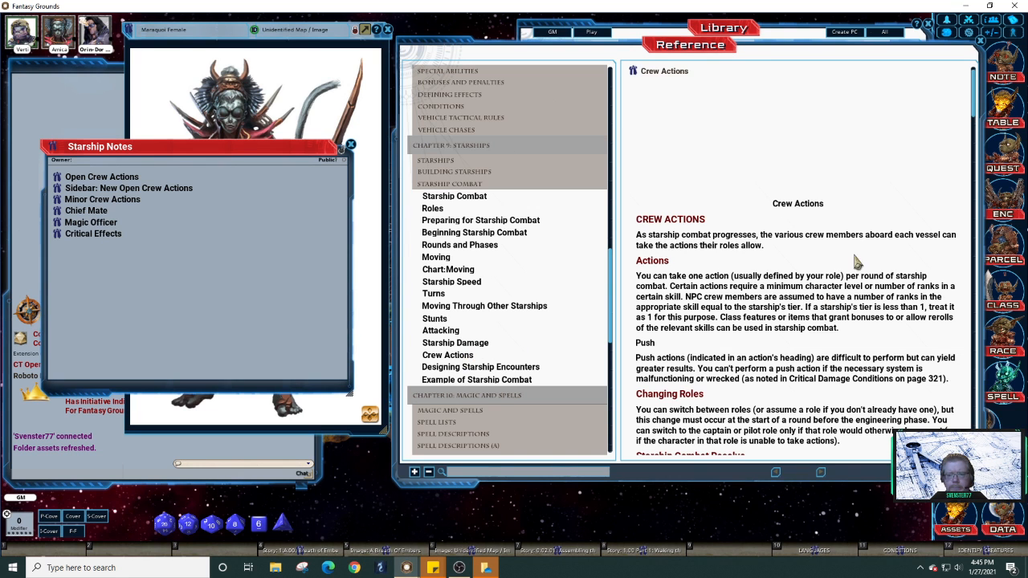
Read through the Crew Actions page from the general rules to Engineer Actions and return to its start.
scroll(773, 254, down, 2)
scroll(772, 254, down, 6)
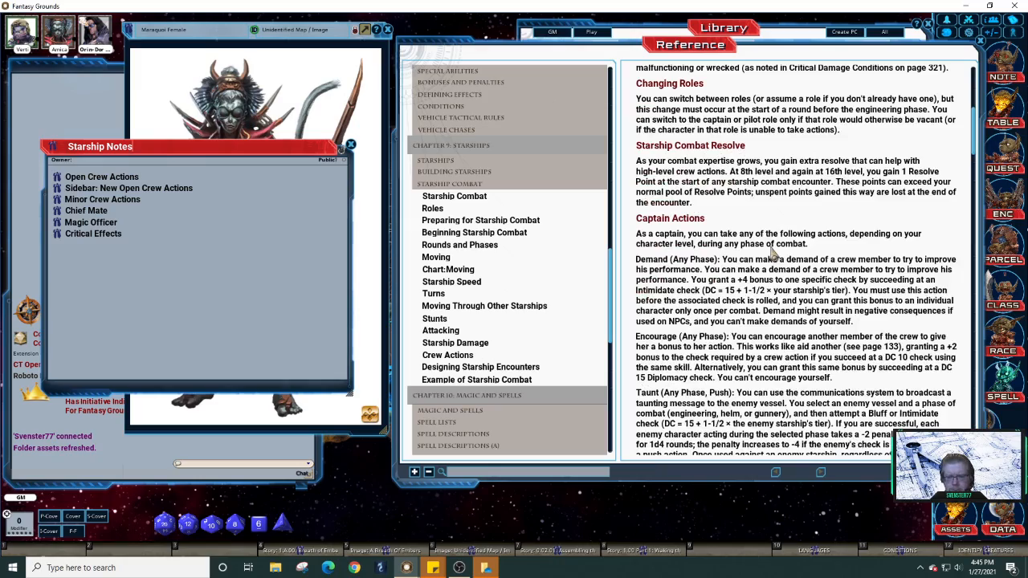
scroll(773, 254, down, 8)
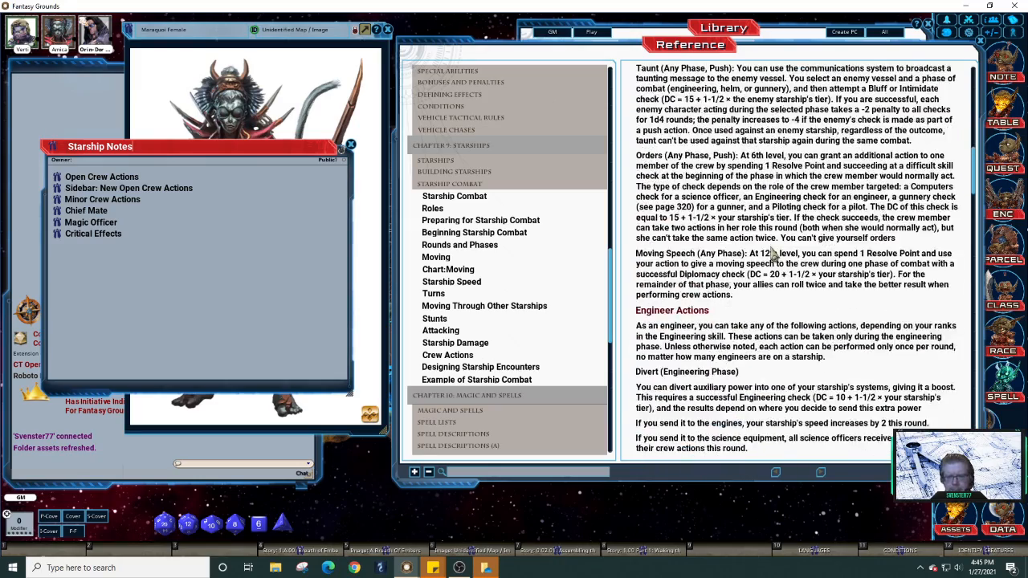
scroll(773, 254, up, 12)
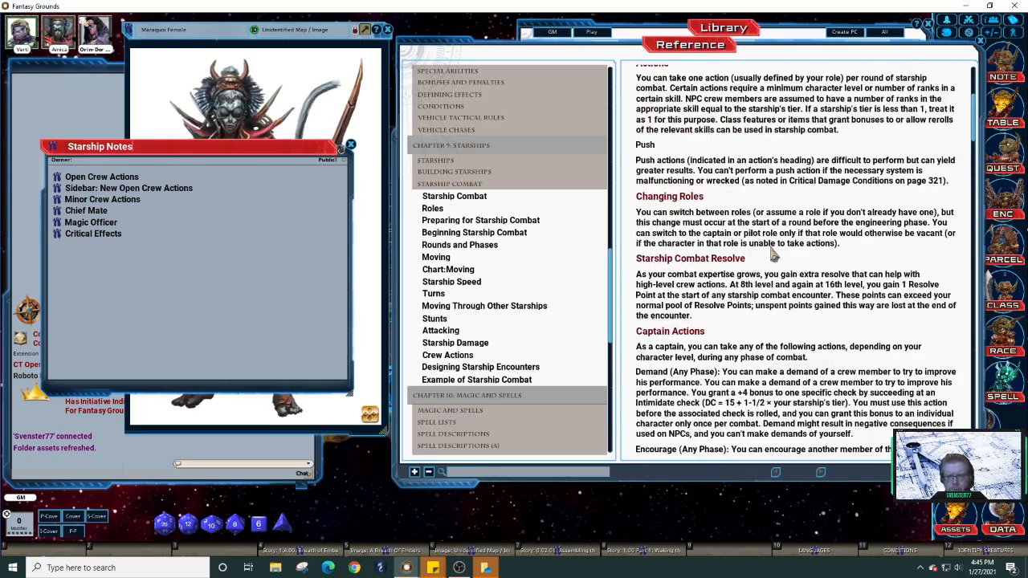
scroll(773, 254, up, 5)
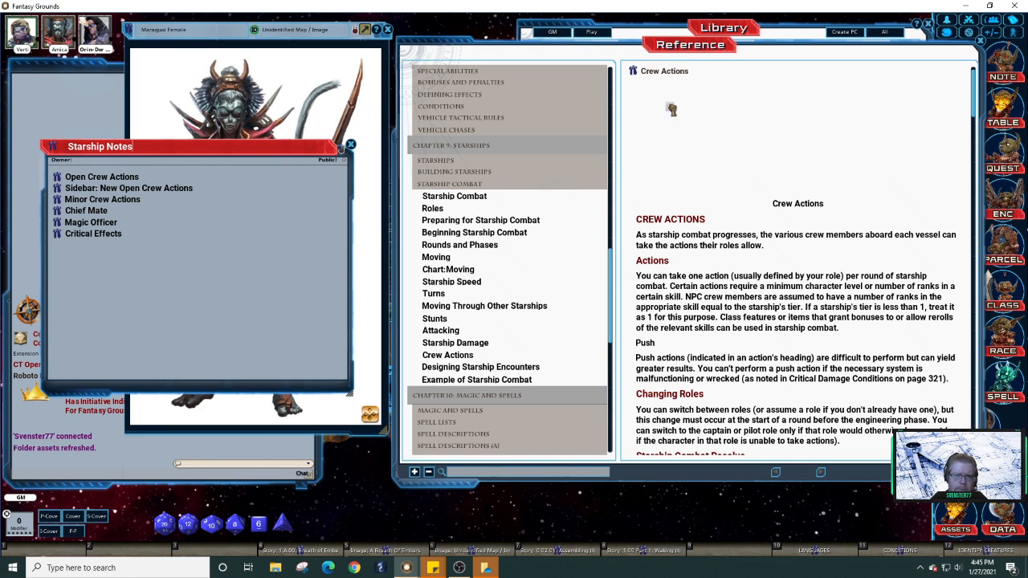
Open Crew Actions in its own window and add its link on a new line below Critical Effects in Starship Notes.
drag(635, 72, 562, 508)
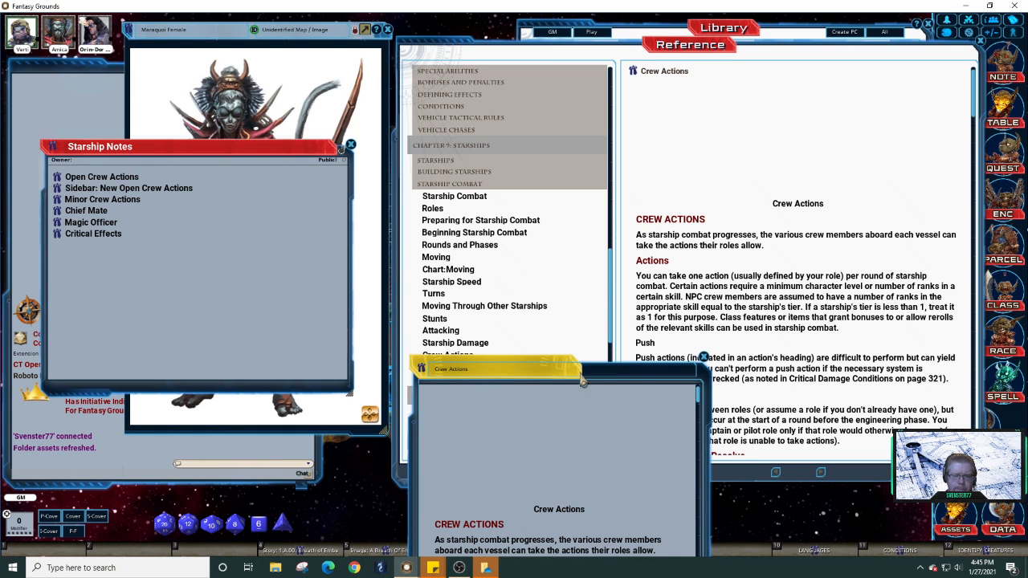
drag(598, 374, 607, 108)
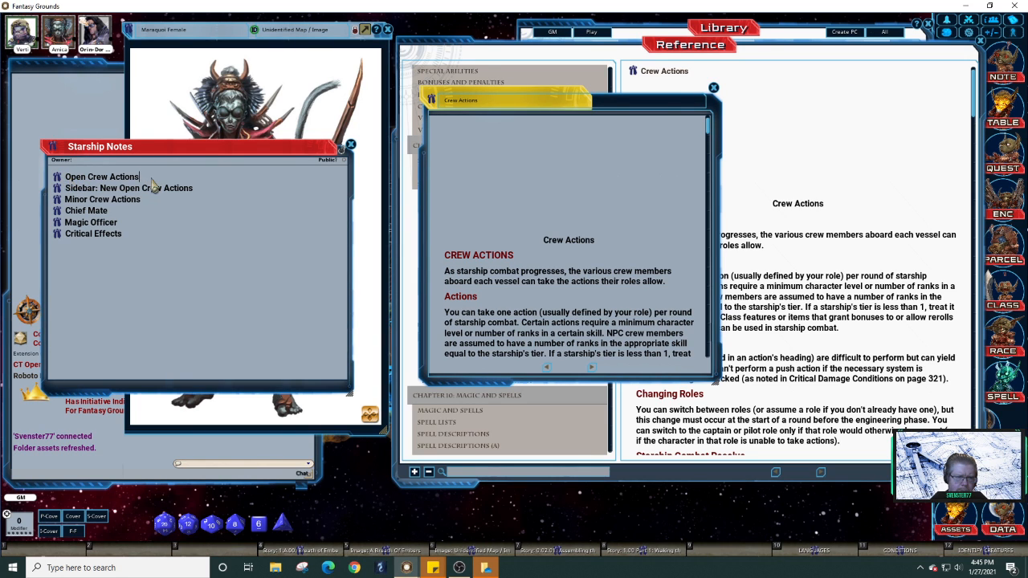
click(117, 246)
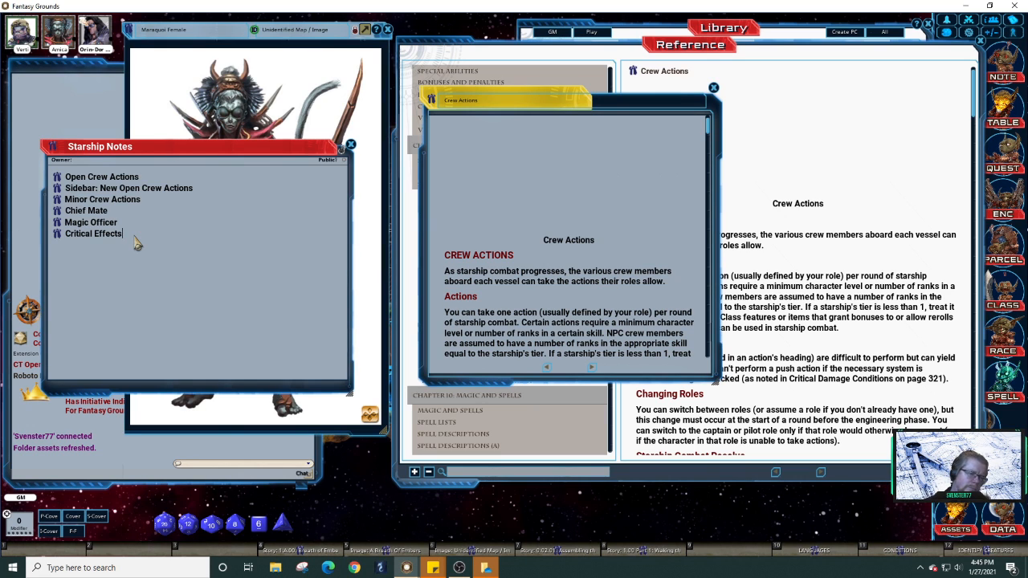
key(Return)
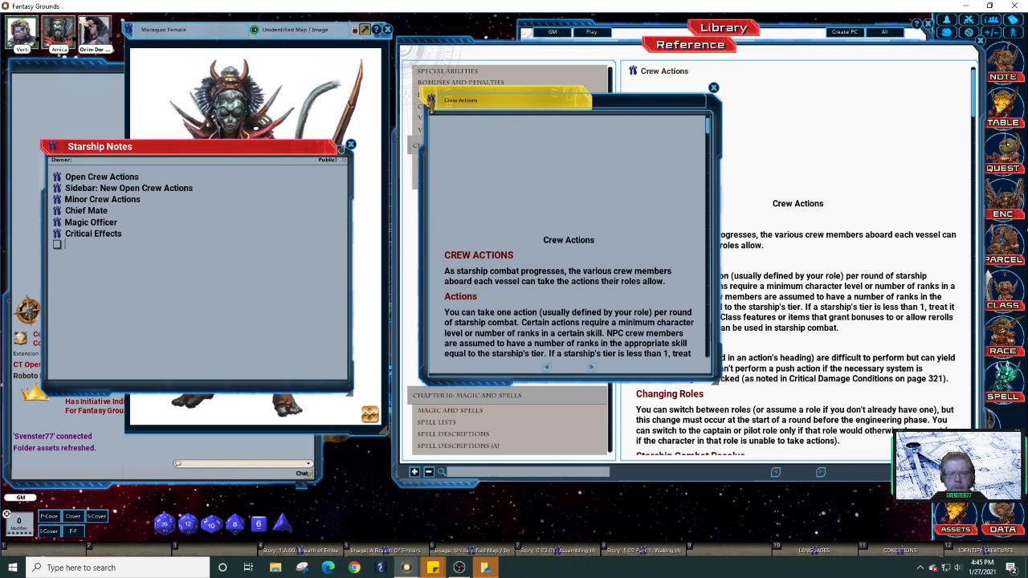
drag(431, 99, 95, 247)
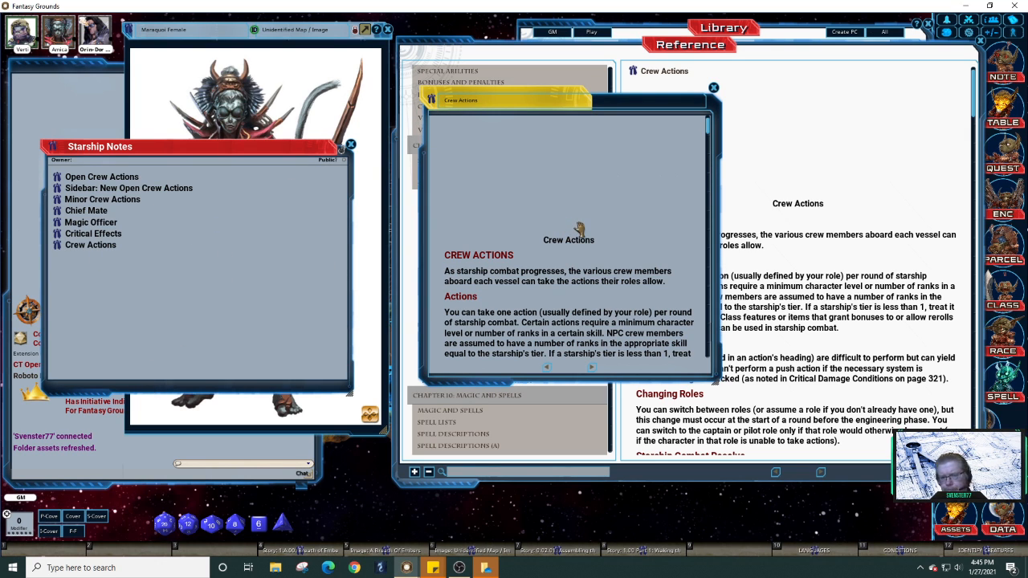
Review the separate Crew Actions window down to the Minor Crew Actions section and close it.
scroll(582, 290, down, 5)
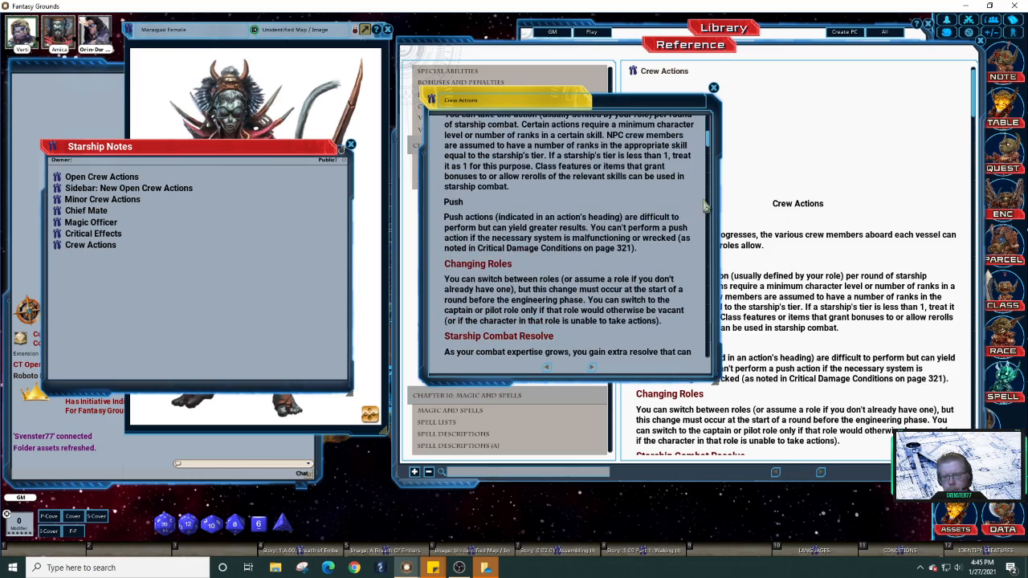
drag(710, 143, 722, 240)
drag(721, 301, 725, 349)
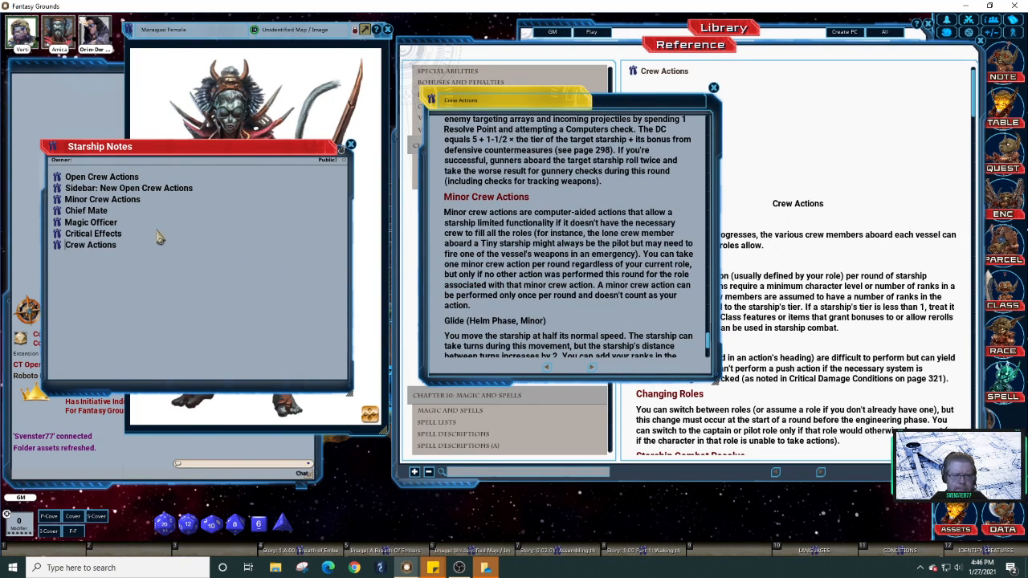
click(713, 87)
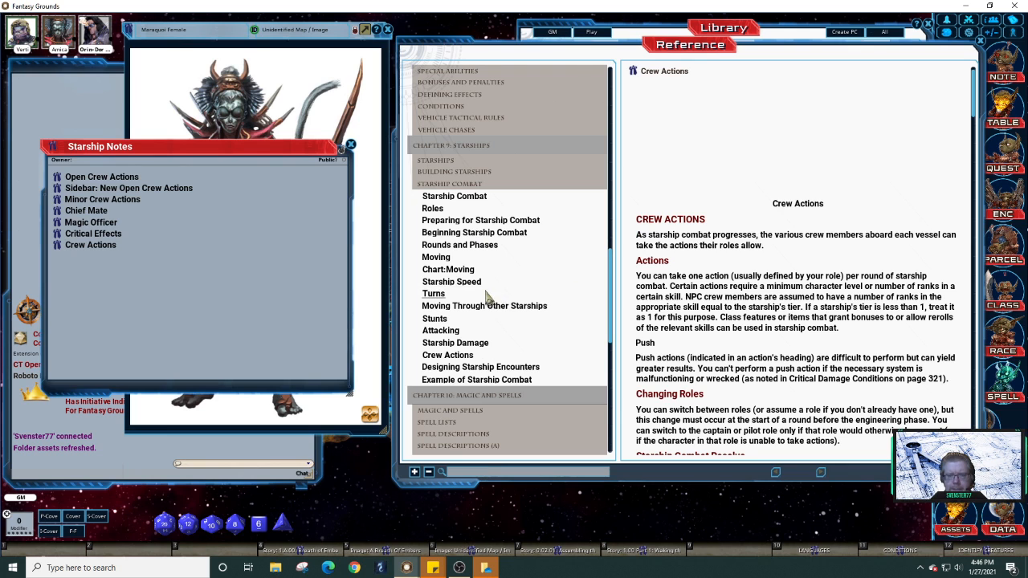
Close the Core Rulebook reference manual and move the Starship Notes note beneath the Library.
scroll(675, 298, down, 3)
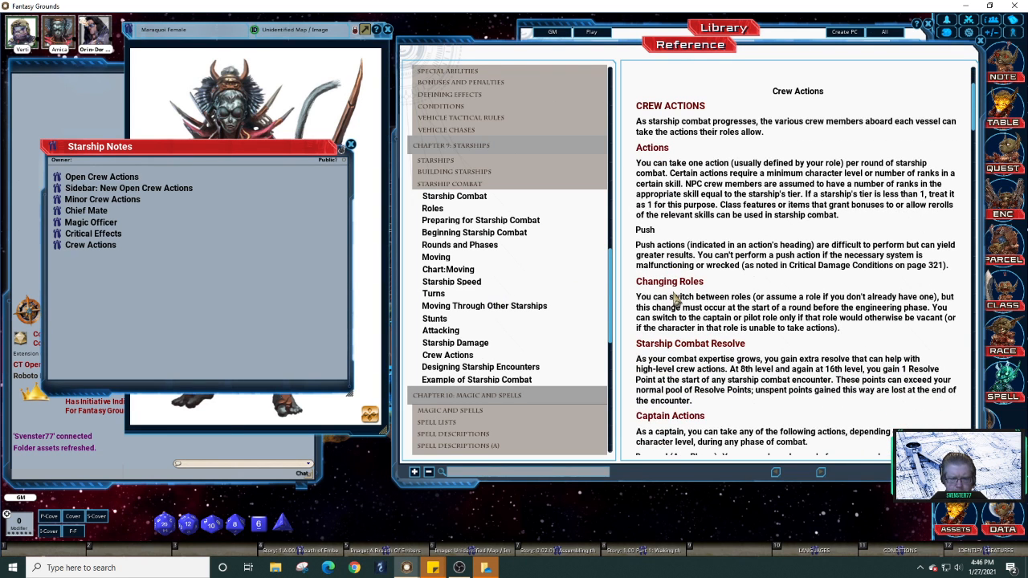
scroll(598, 315, down, 2)
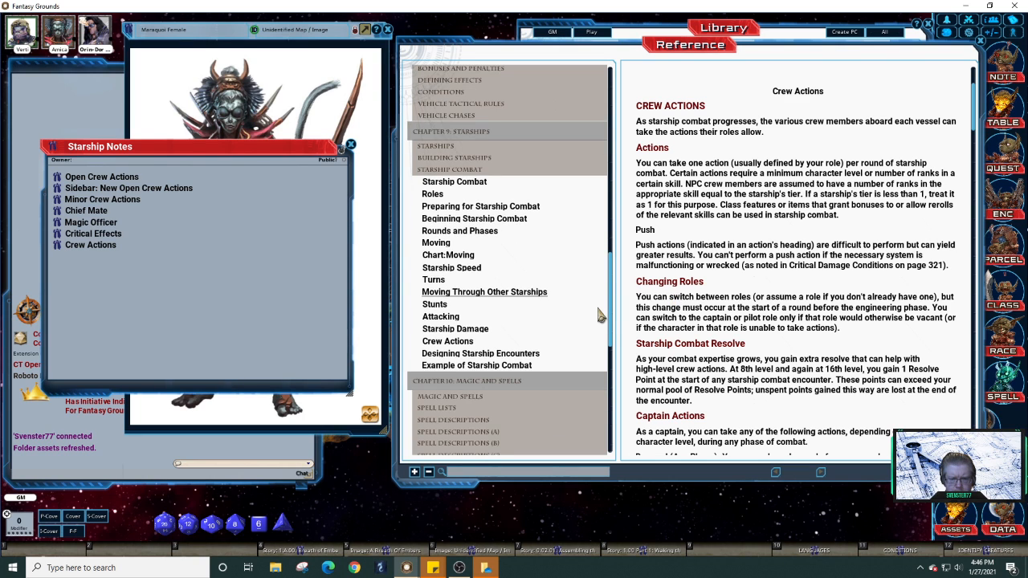
scroll(598, 315, down, 4)
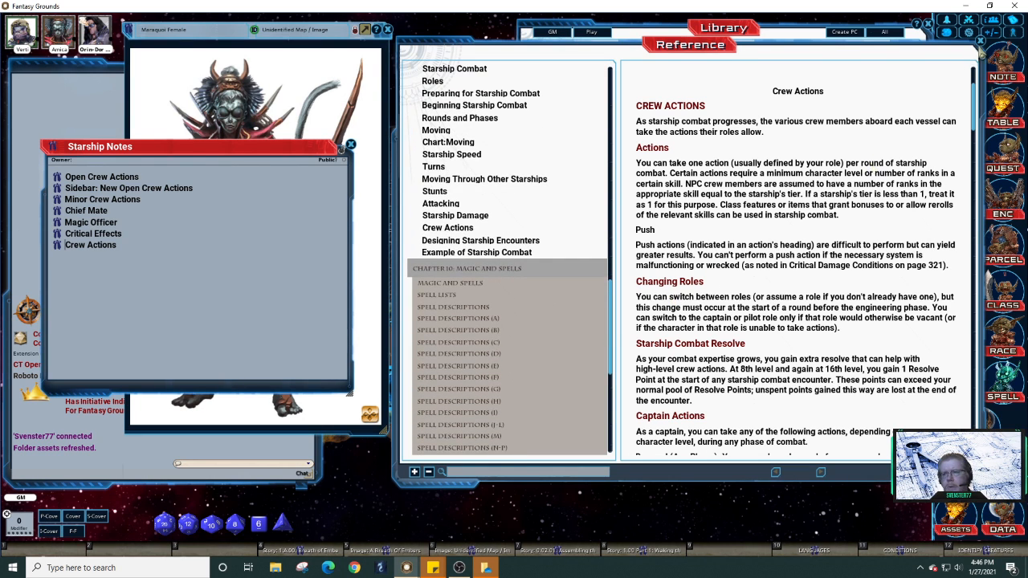
click(982, 50)
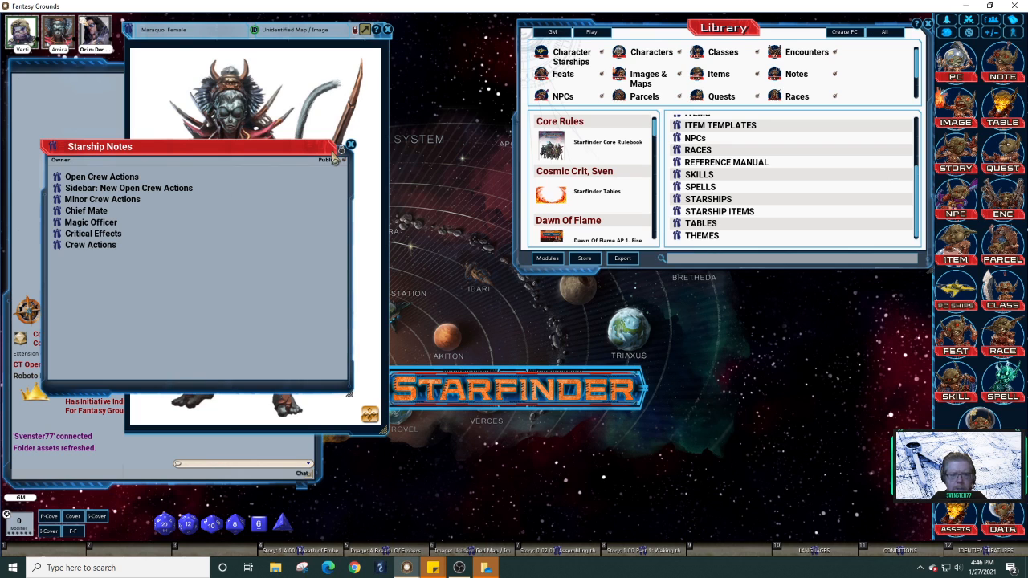
drag(301, 159, 761, 276)
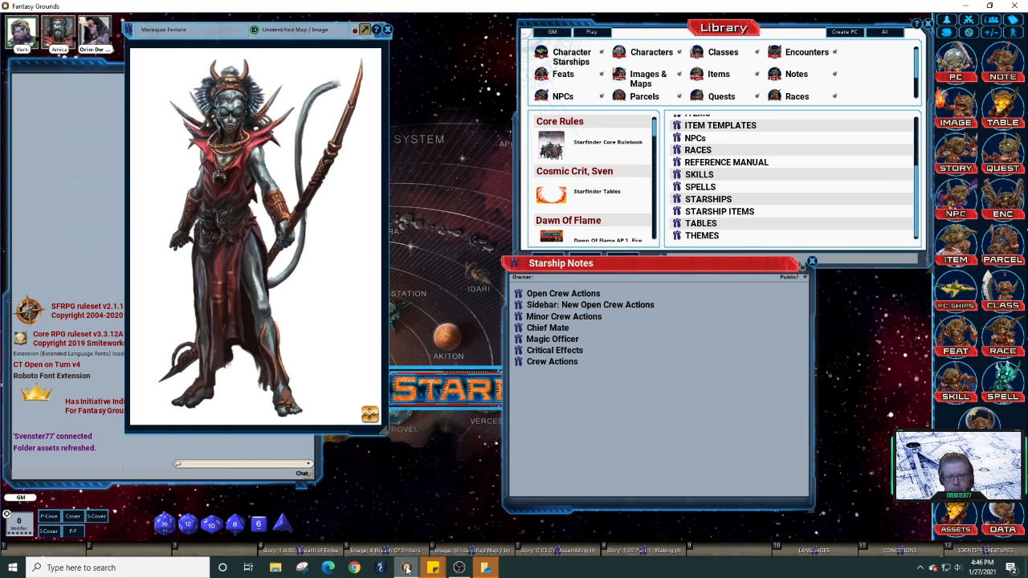
Switch to the player client window and browse the modules available to load from its Library.
mouse_move(407, 568)
click(460, 493)
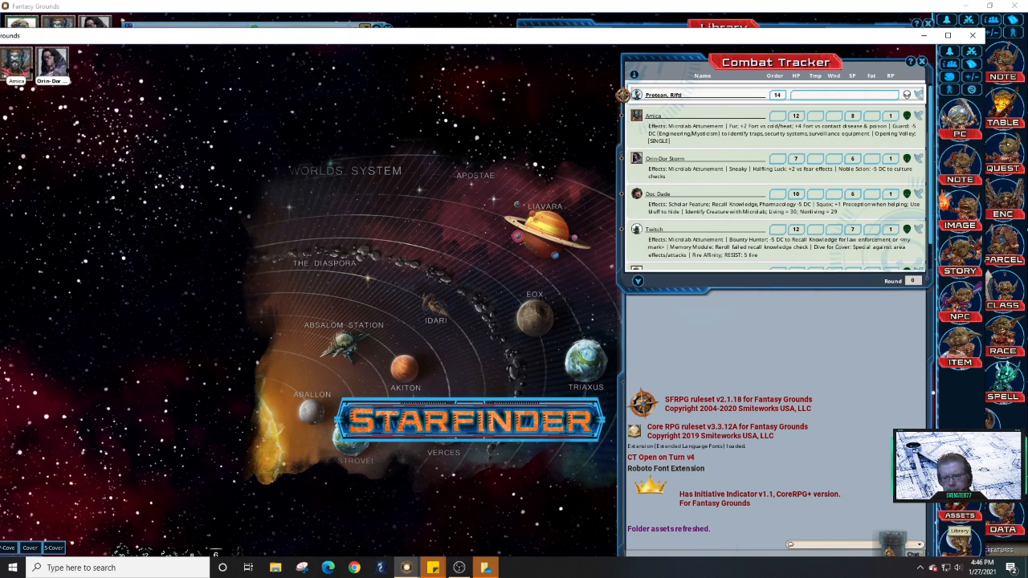
click(960, 542)
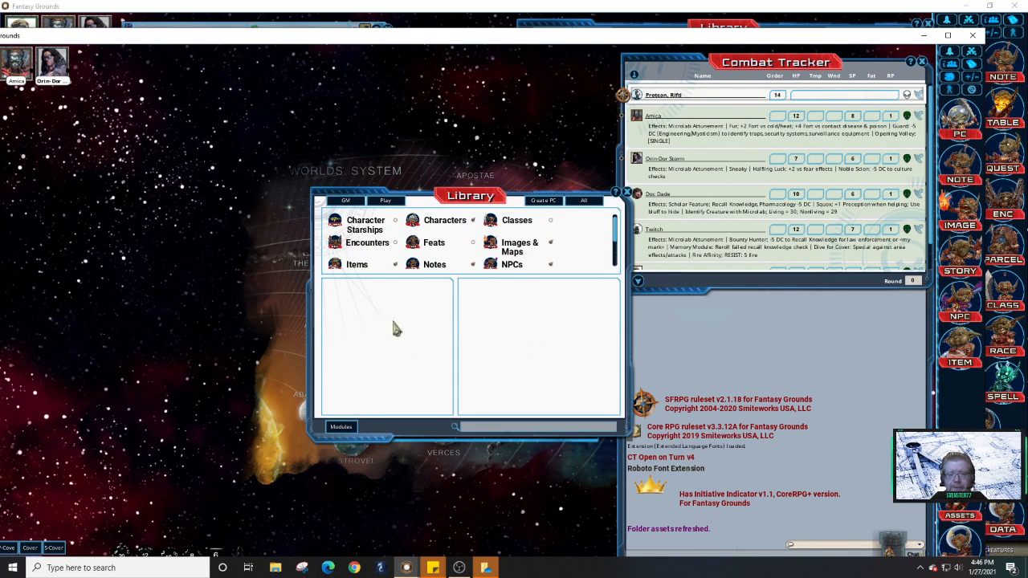
click(347, 429)
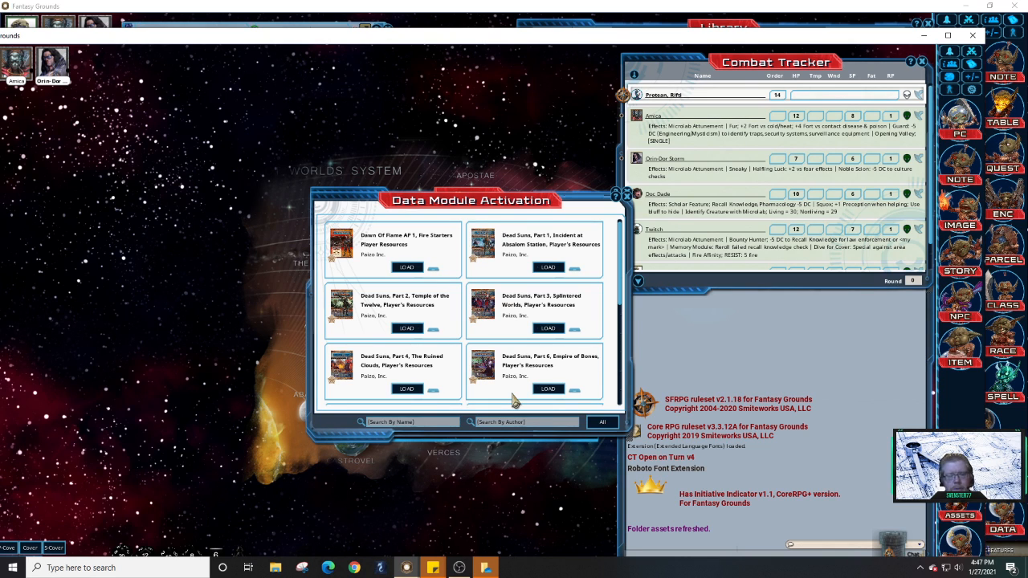
scroll(506, 362, down, 5)
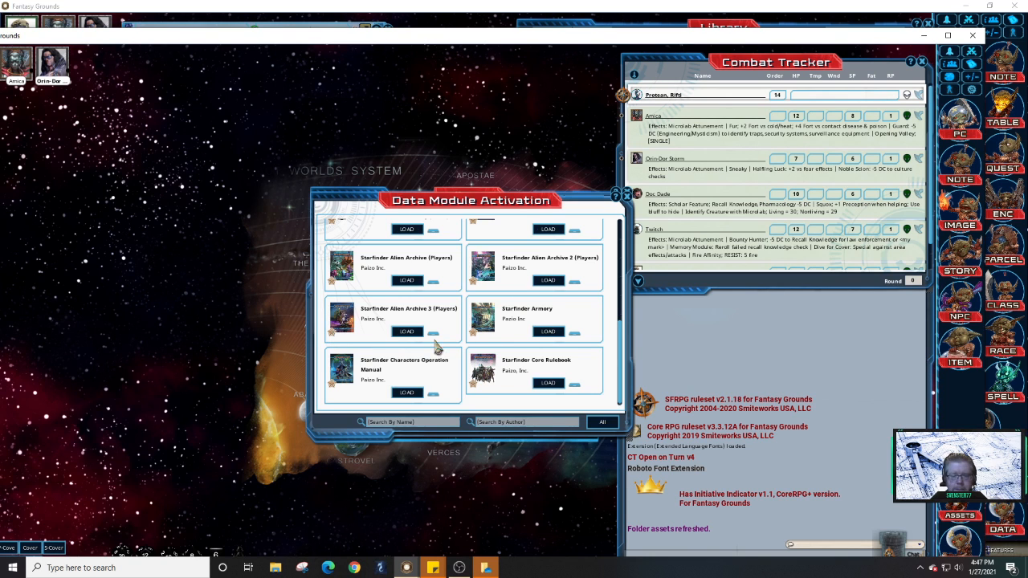
drag(621, 361, 641, 395)
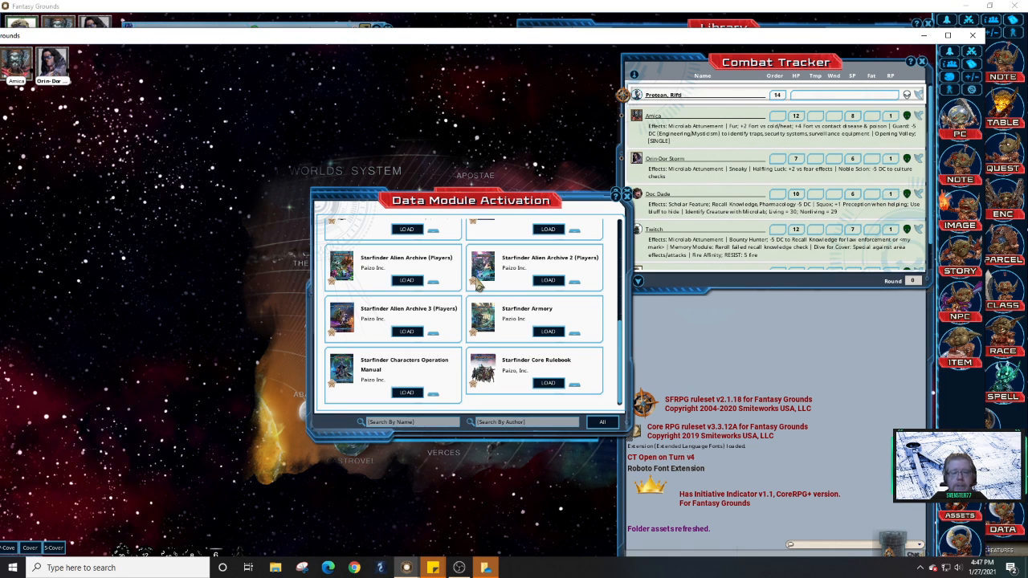
Close the player client's module list and Library, and exit the player client.
click(627, 196)
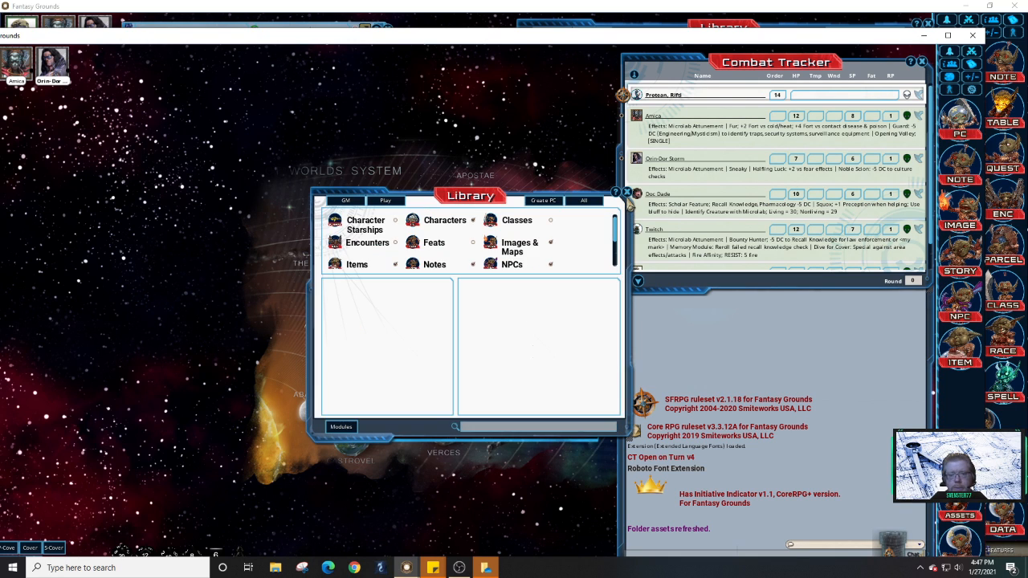
click(628, 193)
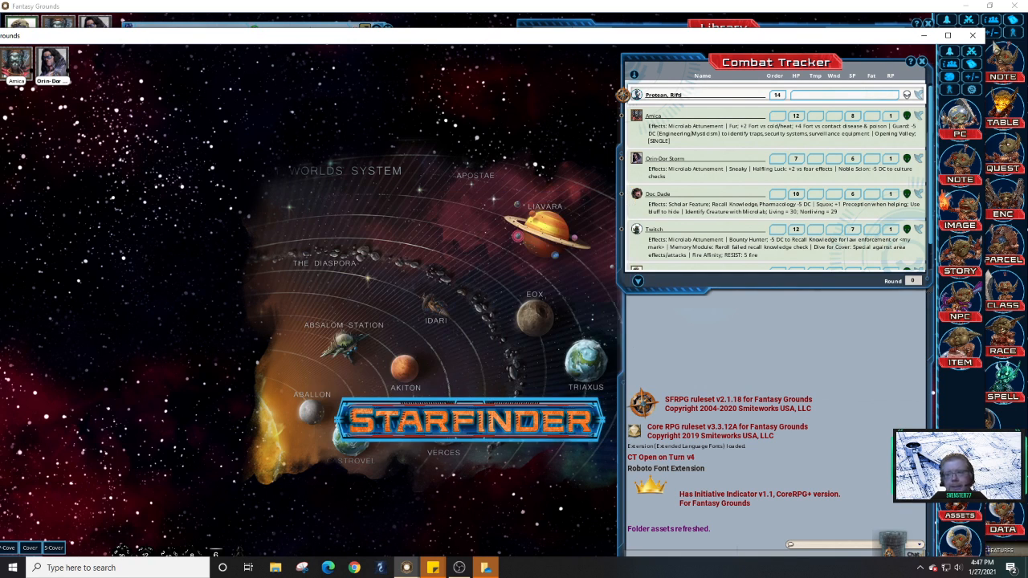
click(974, 37)
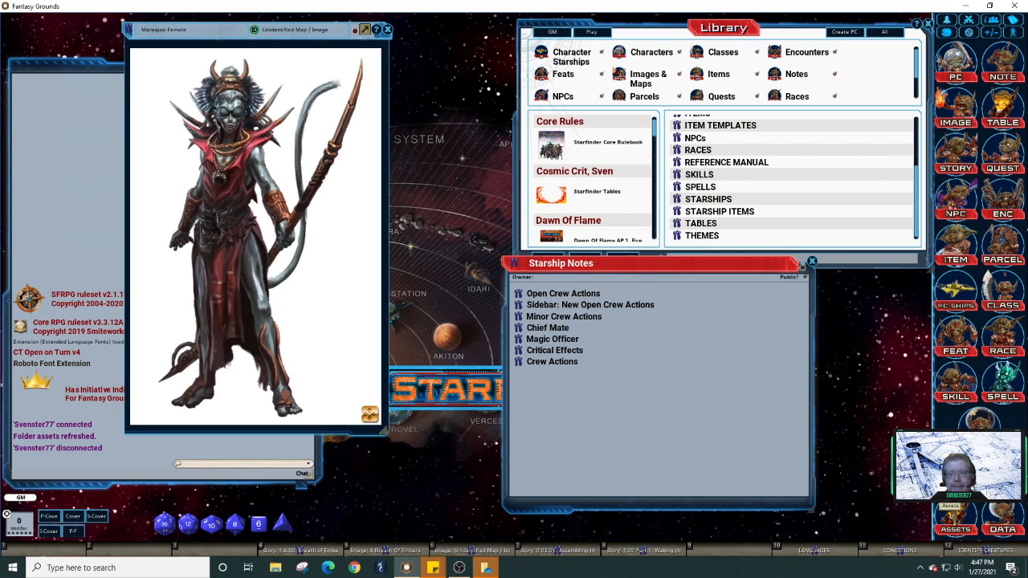
Examine the GM's Data Module Activation list for loaded modules and player permissions, and close it.
click(616, 115)
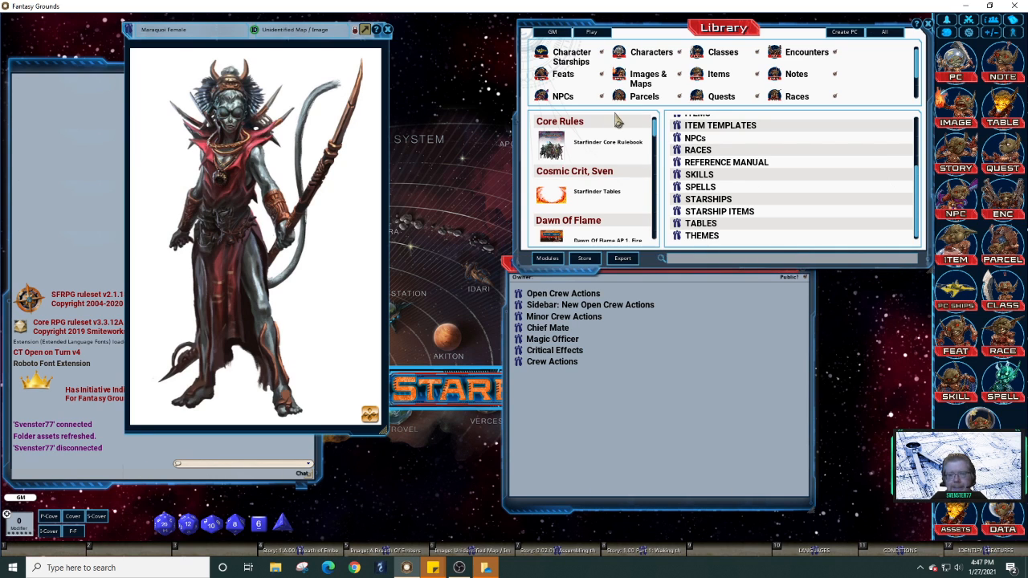
click(558, 264)
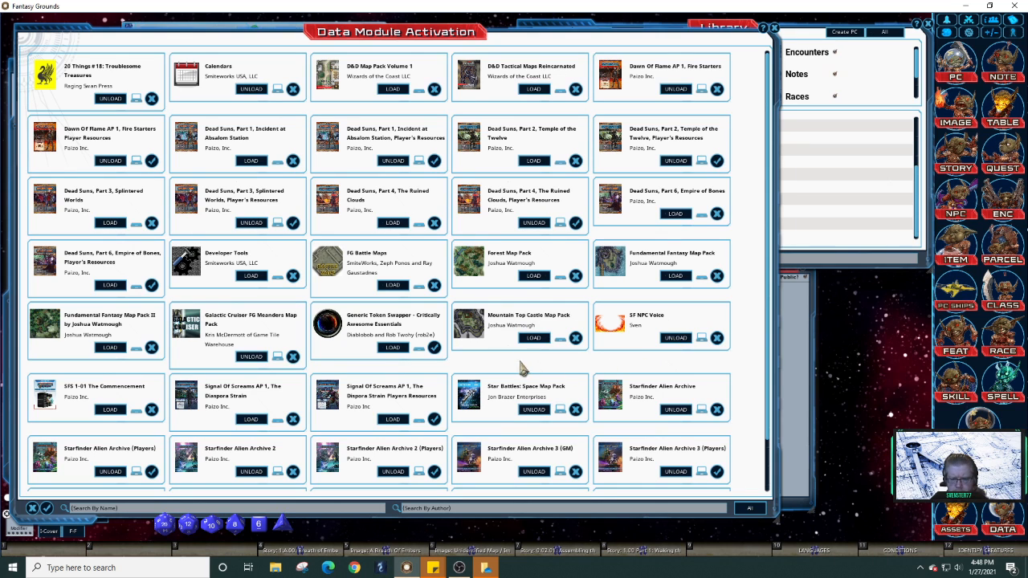
click(774, 28)
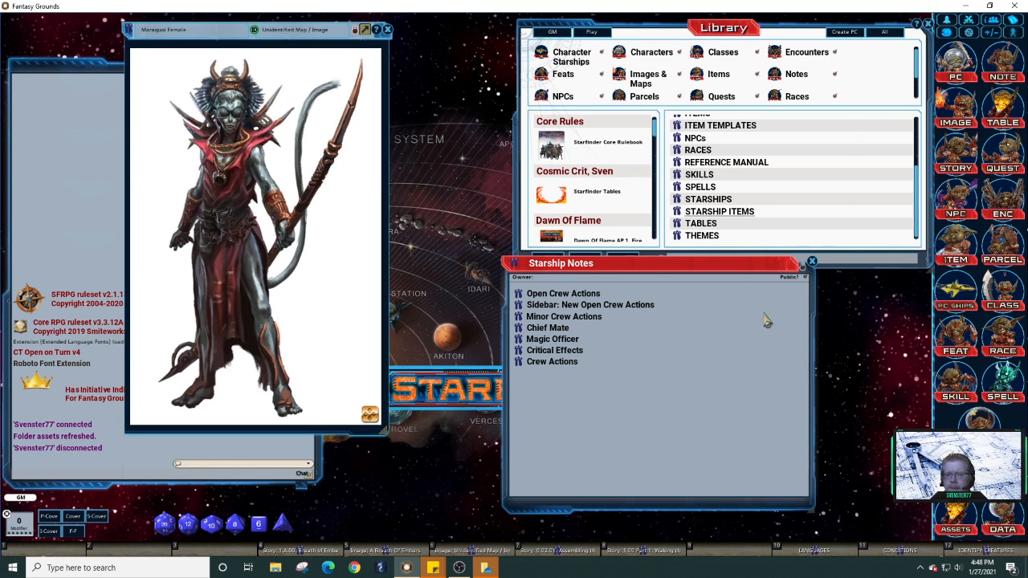
Close the Starship Notes note and the Library, and shift the Maraquoi Female image slightly.
click(813, 262)
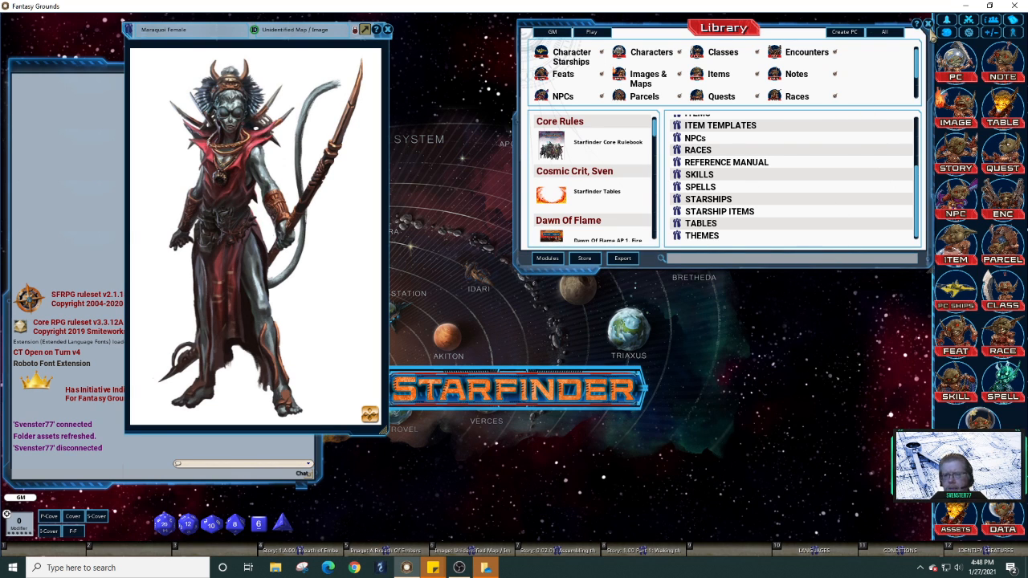
click(928, 24)
mouse_move(252, 54)
mouse_down()
mouse_move(151, 49)
mouse_move(258, 50)
mouse_up()
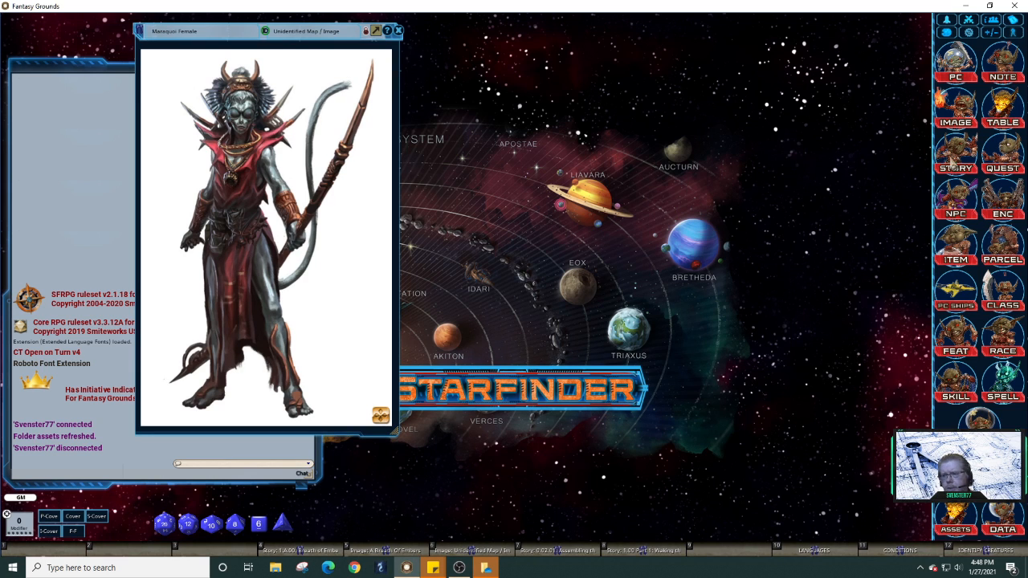
Page through the story from 1.00 Part 1: Waking the Fire to 1.02, return to 1.01.01 Breath of Embers and open its map.
click(646, 552)
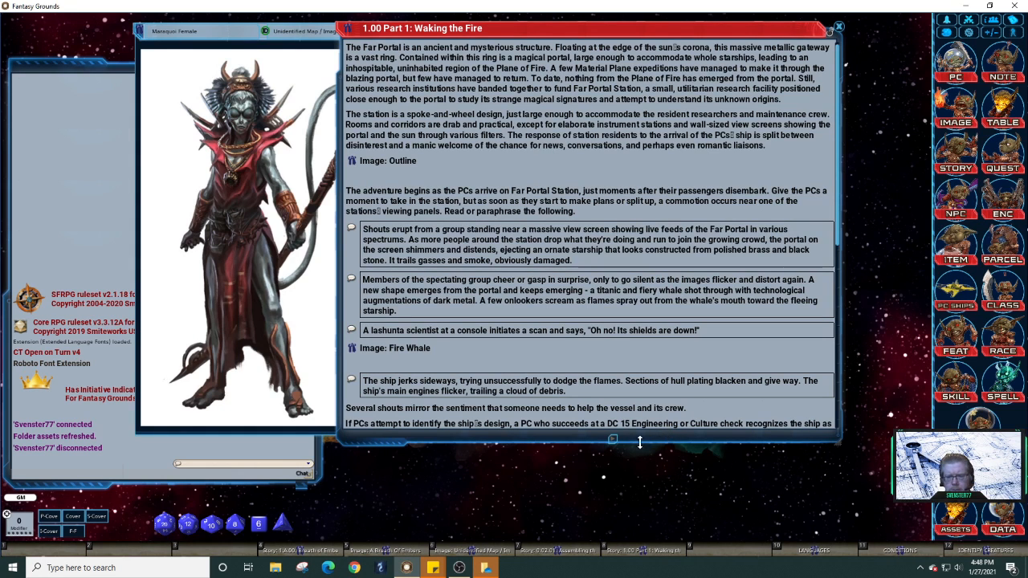
click(612, 440)
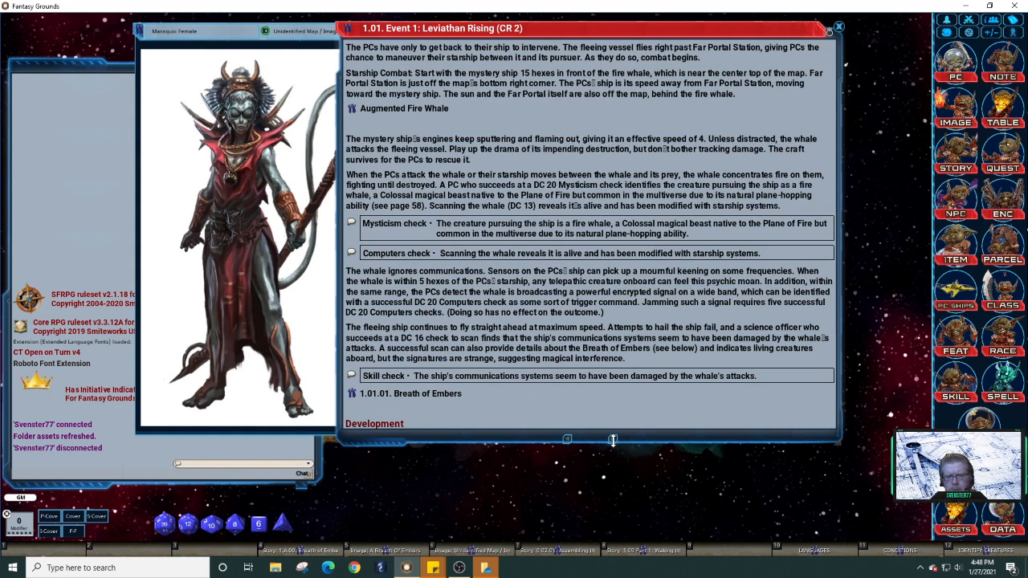
click(612, 440)
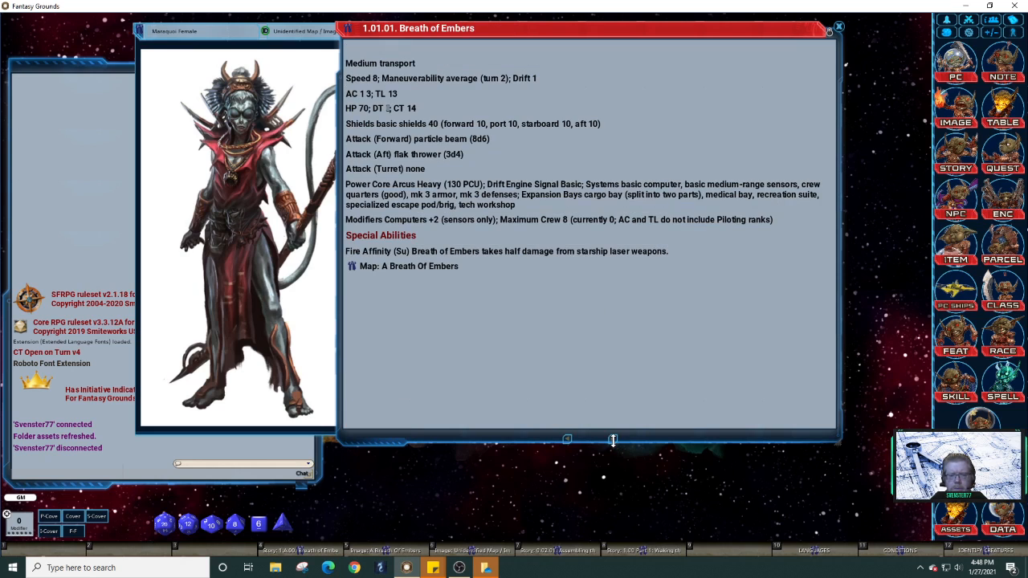
click(613, 441)
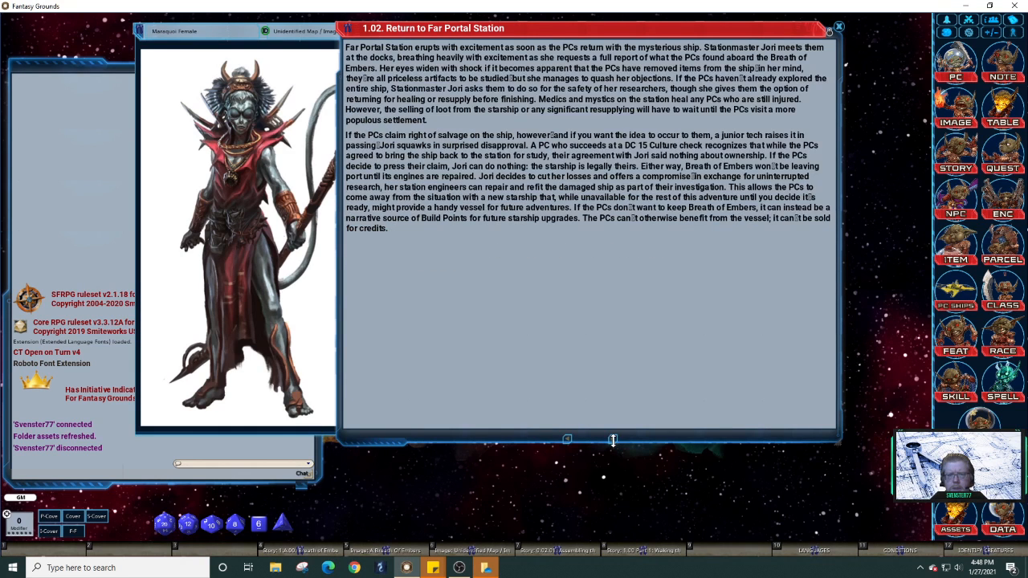
click(567, 441)
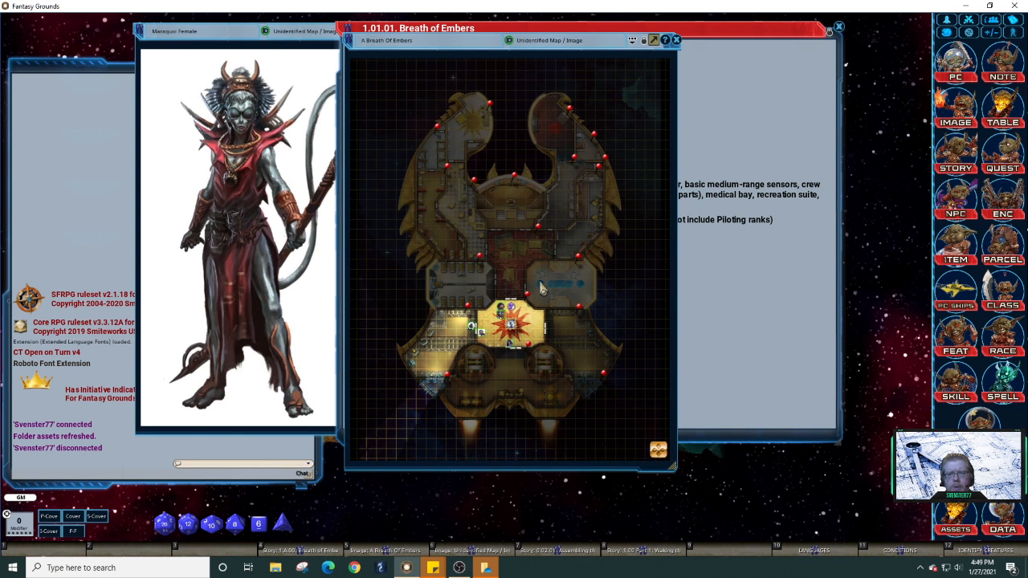
Examine the character tokens gathered in the sunburst room of the A Breath Of Embers map.
scroll(541, 289, up, 5)
scroll(540, 282, up, 1)
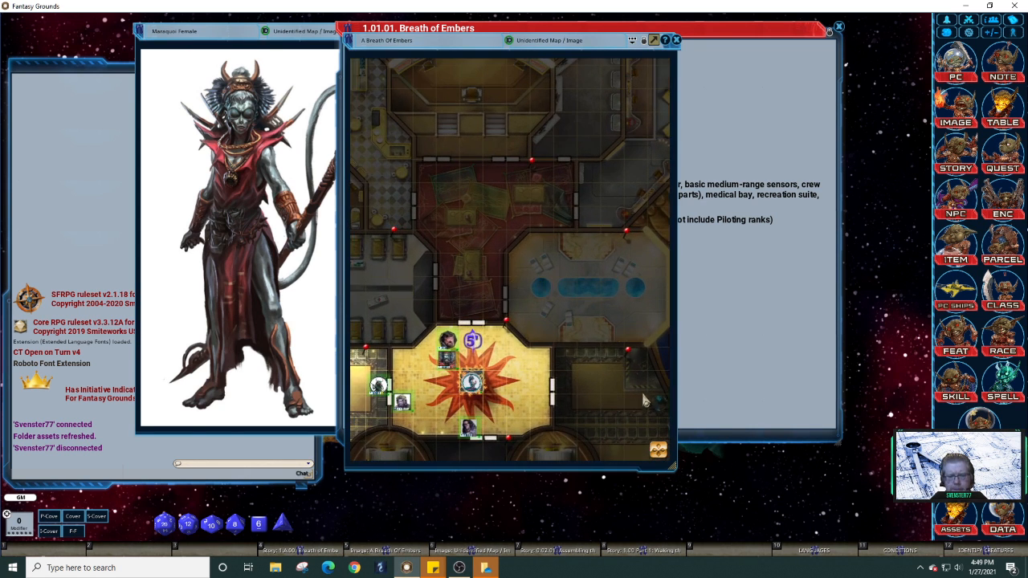
drag(658, 452, 629, 460)
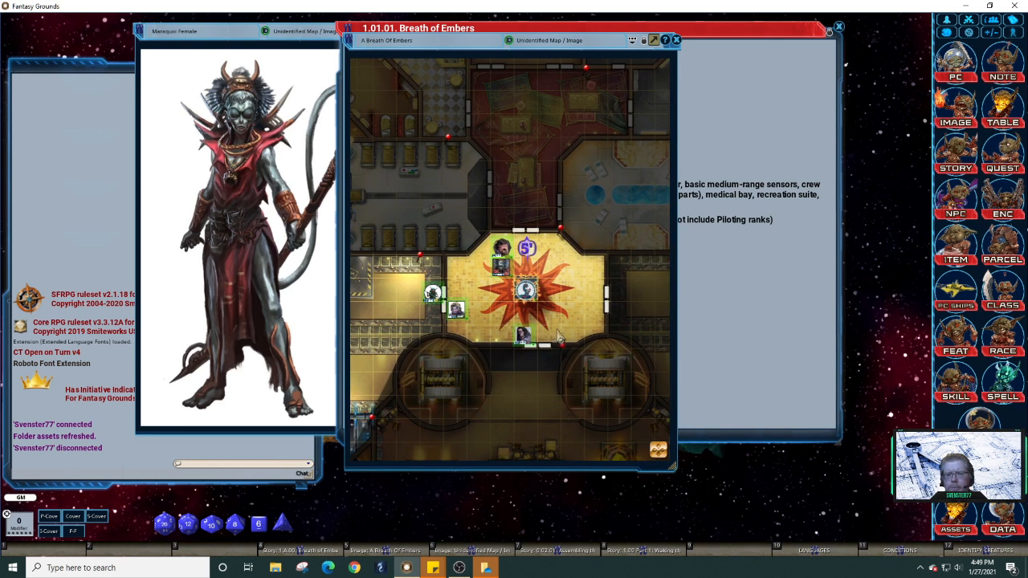
scroll(560, 336, up, 2)
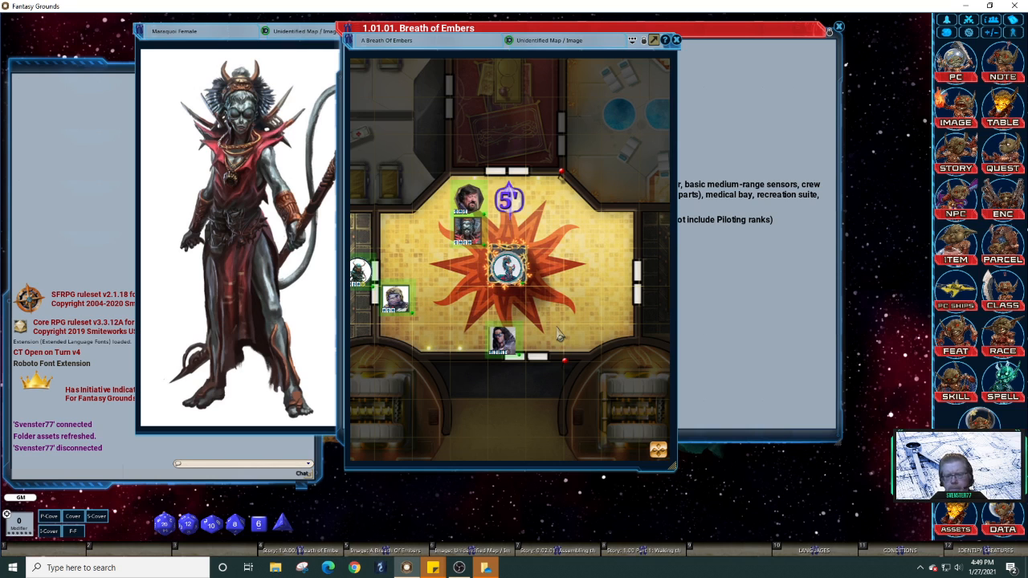
drag(658, 452, 641, 455)
scroll(627, 368, up, 1)
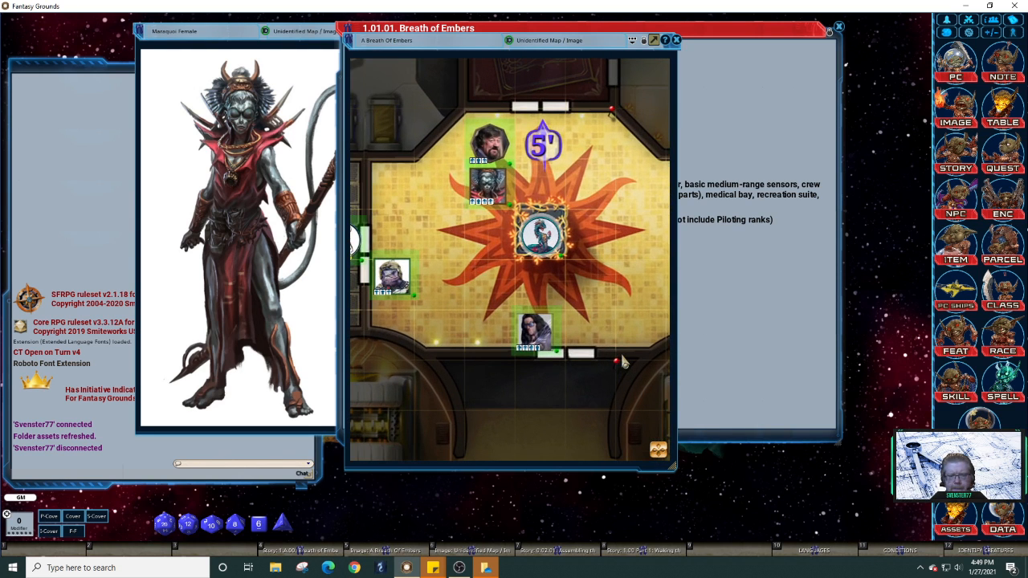
drag(660, 451, 646, 455)
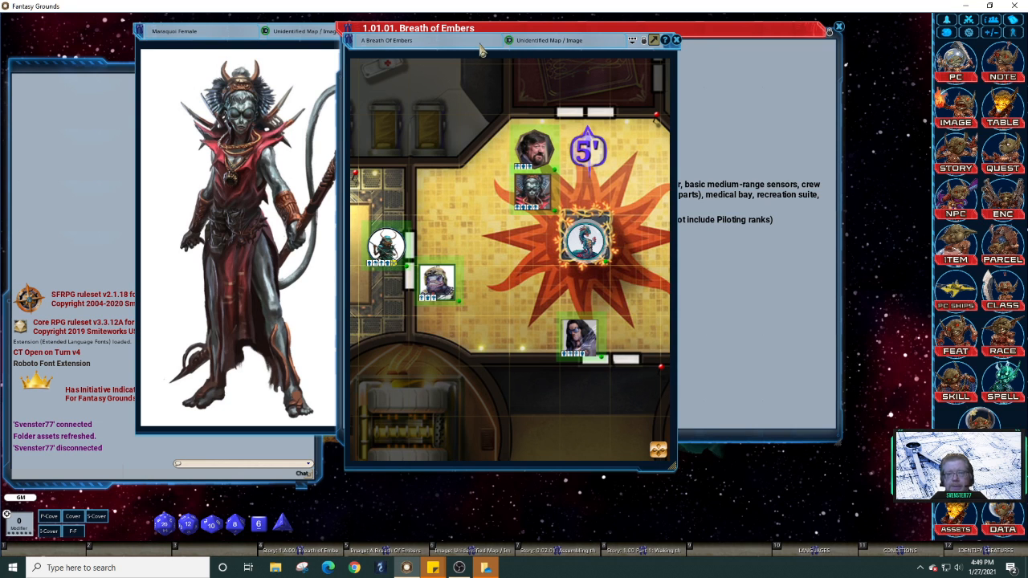
Reposition and widen the A Breath Of Embers map window, and inspect the tokens around the sunburst and the rooms beyond it.
drag(473, 44, 505, 70)
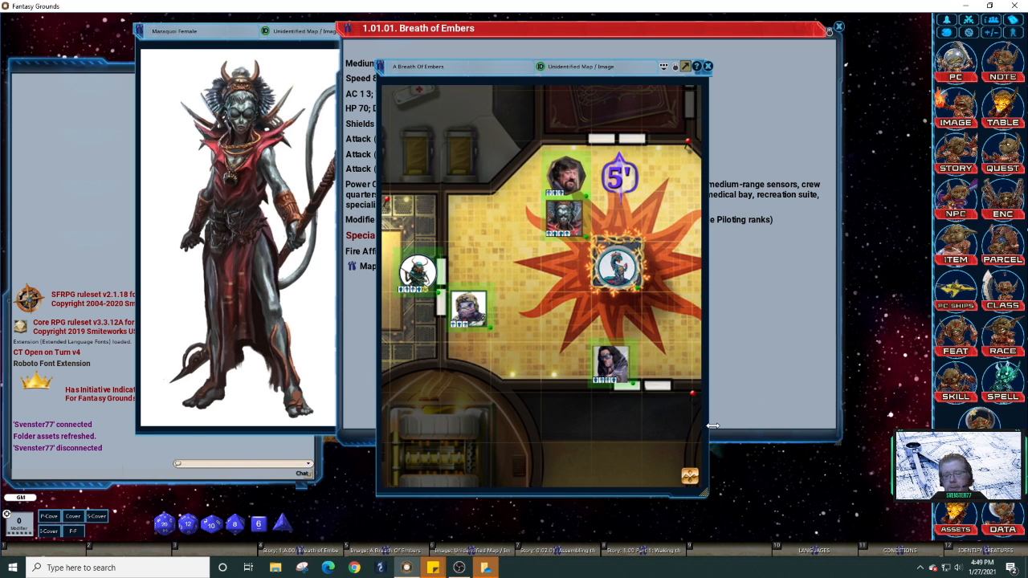
drag(715, 431, 810, 425)
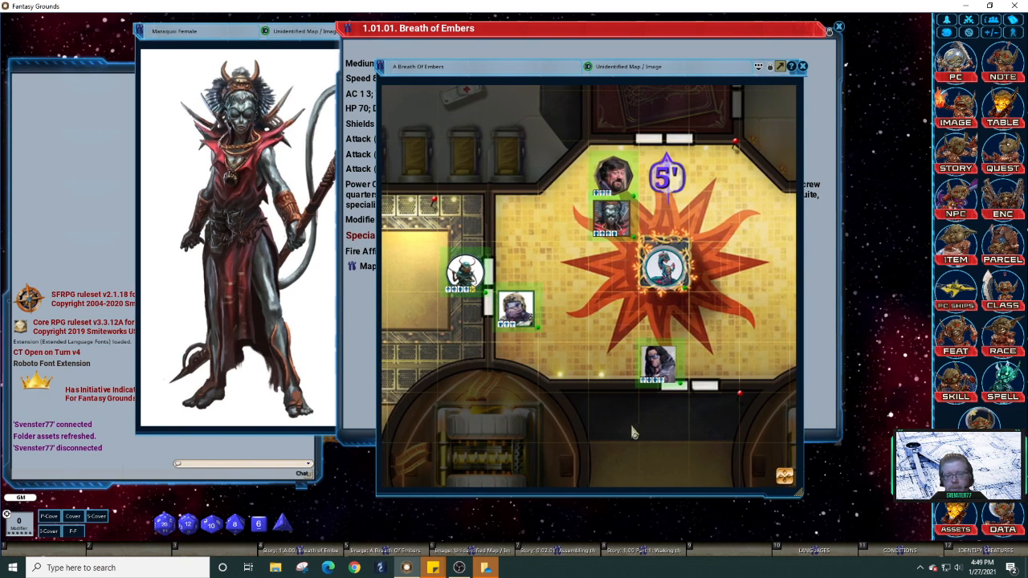
scroll(598, 428, up, 1)
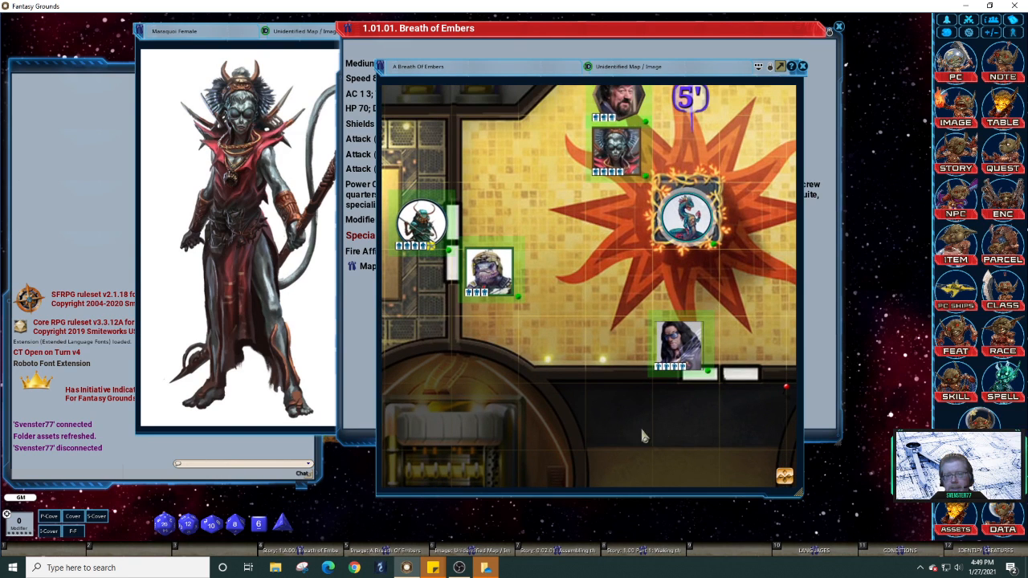
mouse_move(786, 479)
mouse_down()
mouse_move(774, 535)
mouse_move(783, 482)
mouse_up()
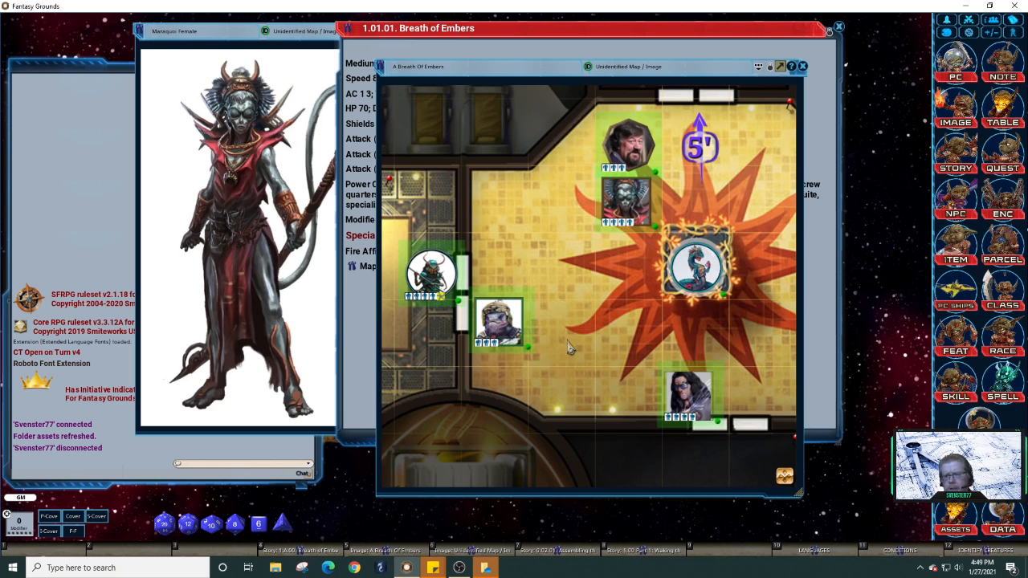
scroll(583, 346, down, 2)
scroll(660, 314, up, 3)
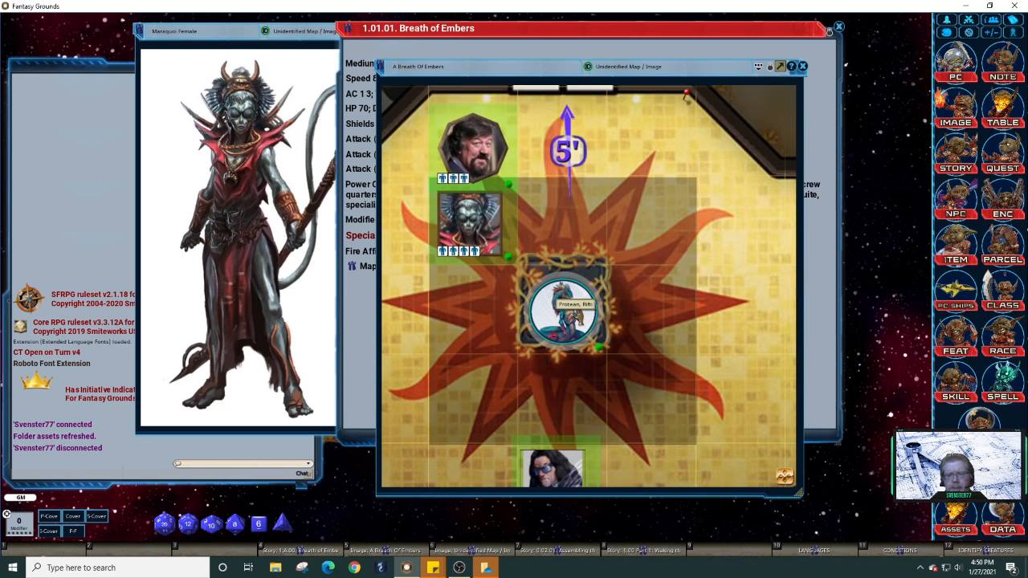
scroll(719, 350, down, 3)
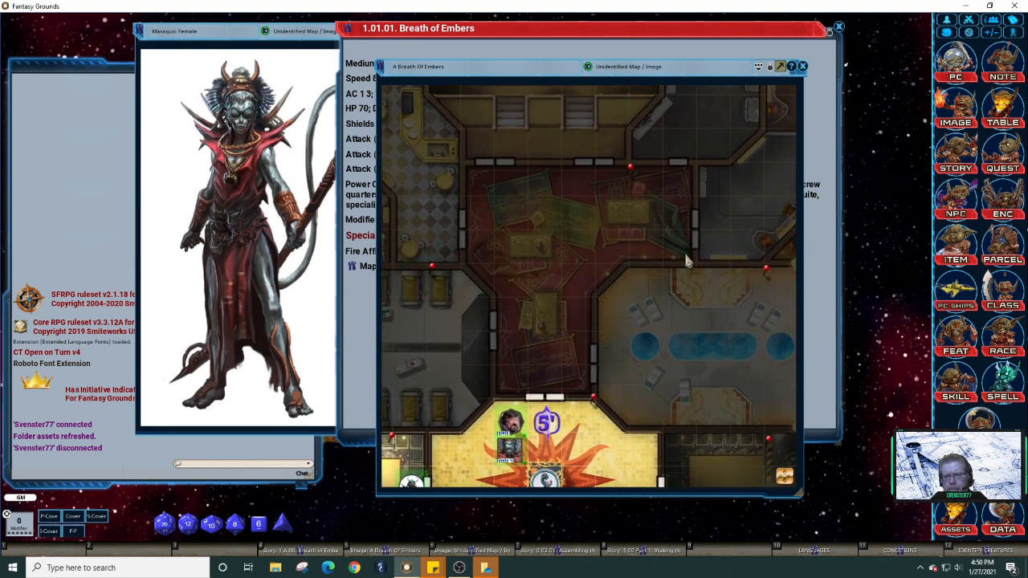
Open the 1.A.05 Recreation Suite story from its map pin and display its Magma Elemental image clear of the text.
double_click(630, 169)
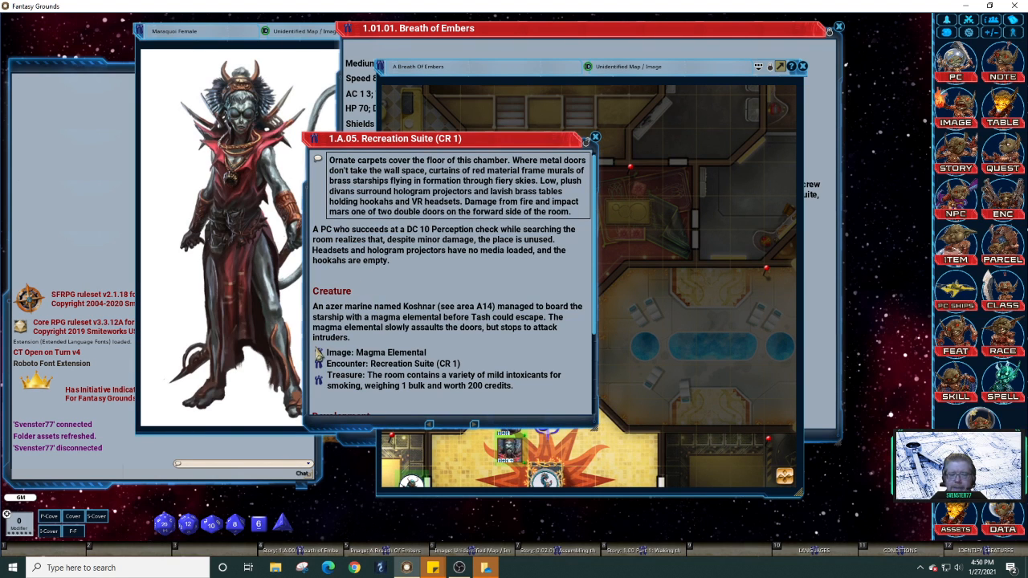
click(327, 355)
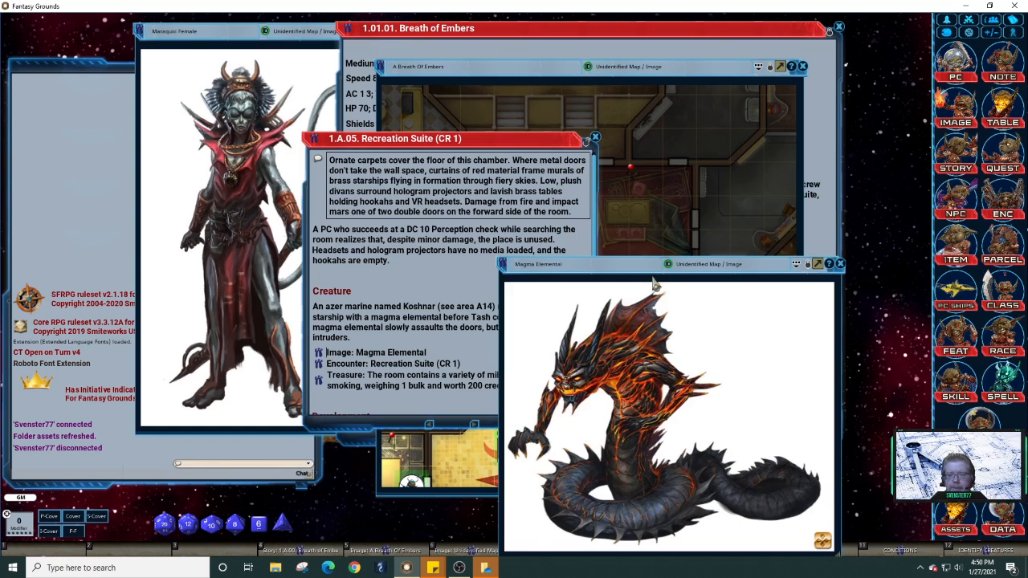
drag(659, 269, 810, 40)
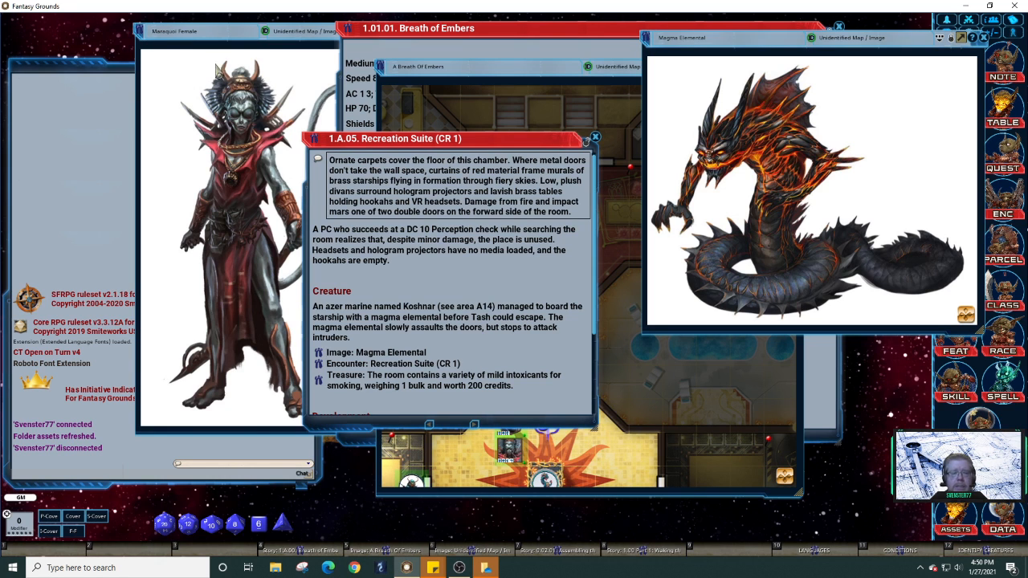
Close the Maraquoi Female image and move the Magma Elemental image into its place over the chat.
drag(208, 46, 137, 47)
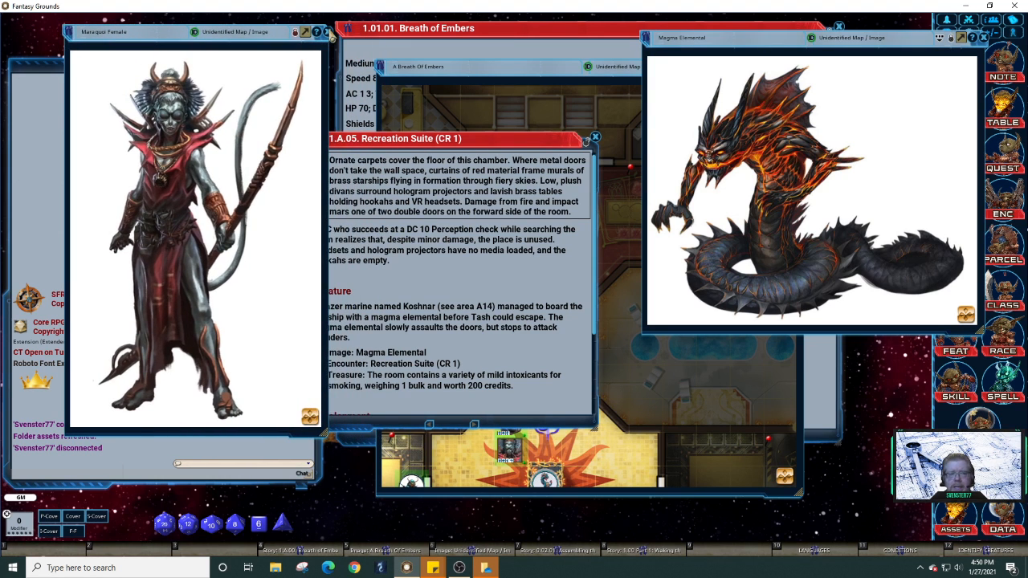
click(326, 32)
drag(818, 53, 190, 37)
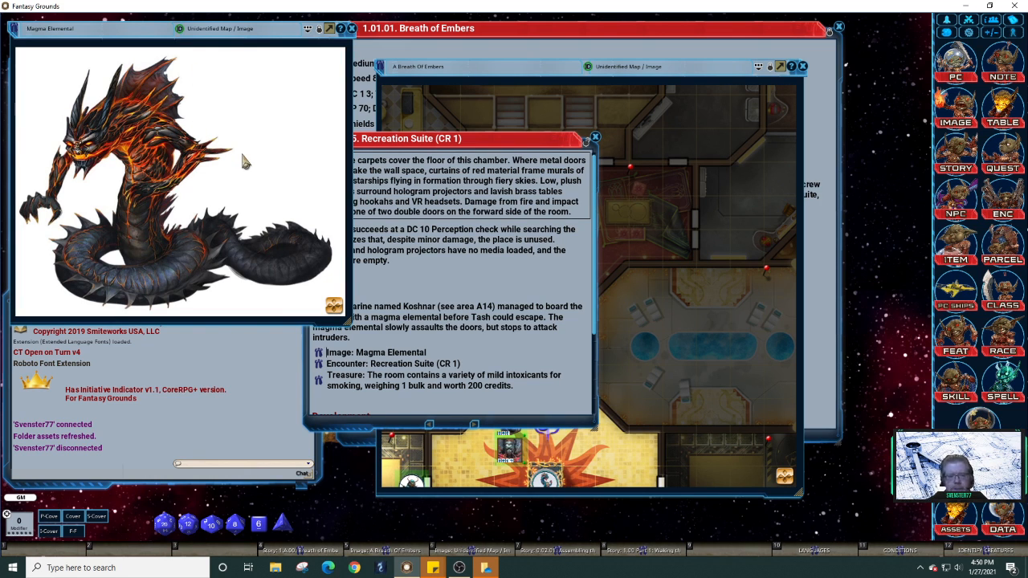
Read the Recreation Suite story through its Creature and Development sections, and close it.
click(489, 151)
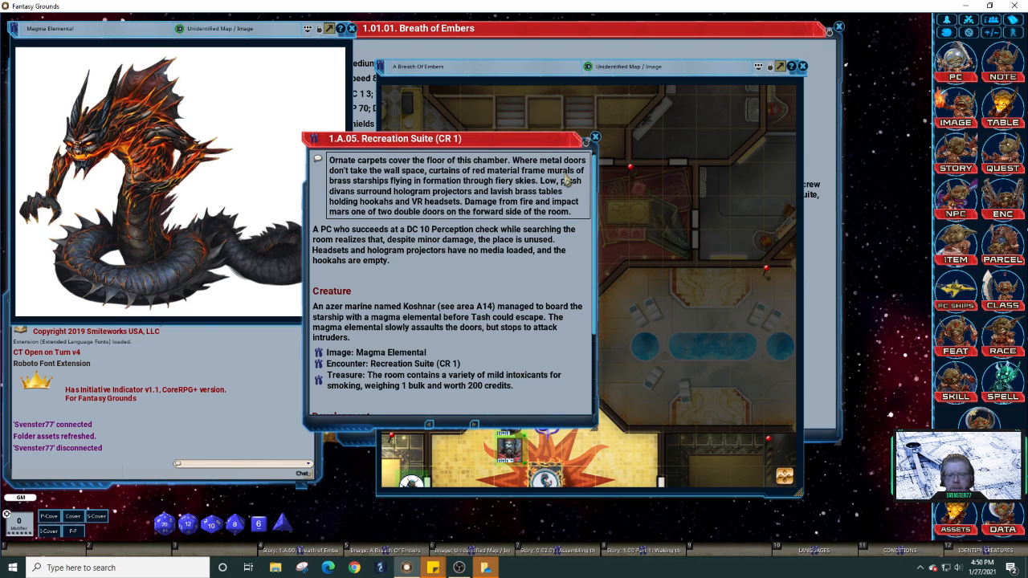
drag(515, 138, 581, 78)
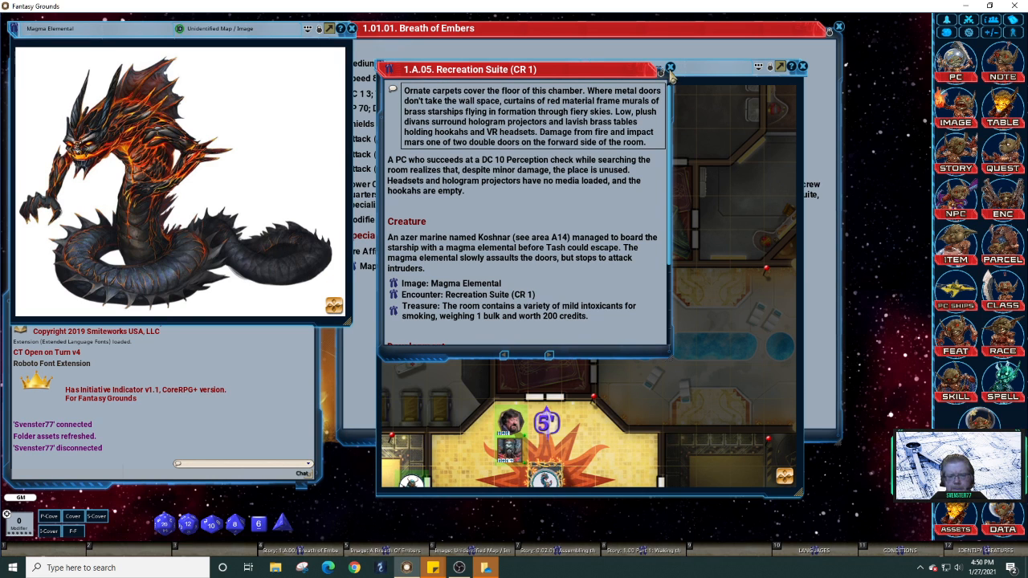
scroll(623, 225, down, 3)
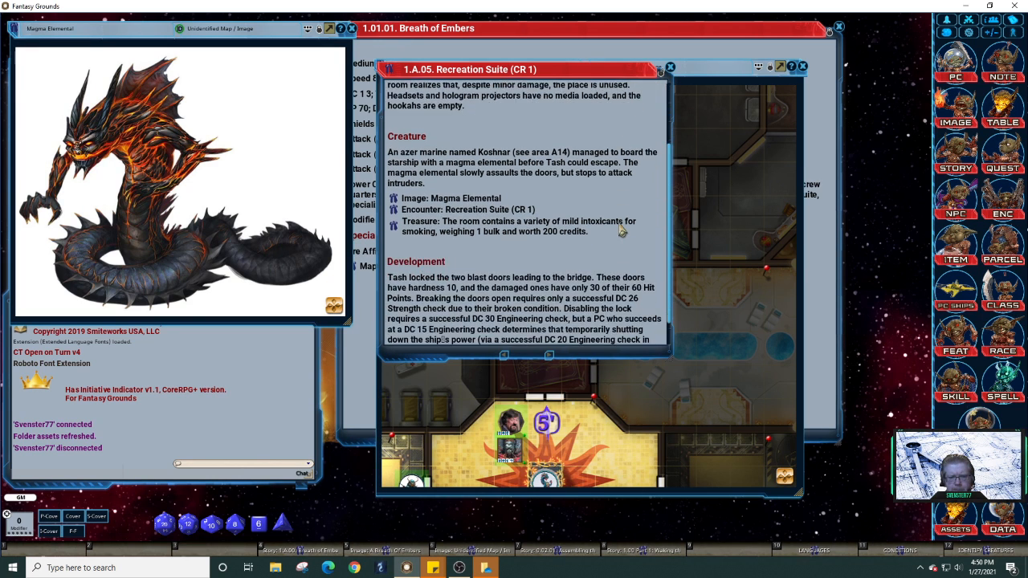
scroll(621, 230, down, 1)
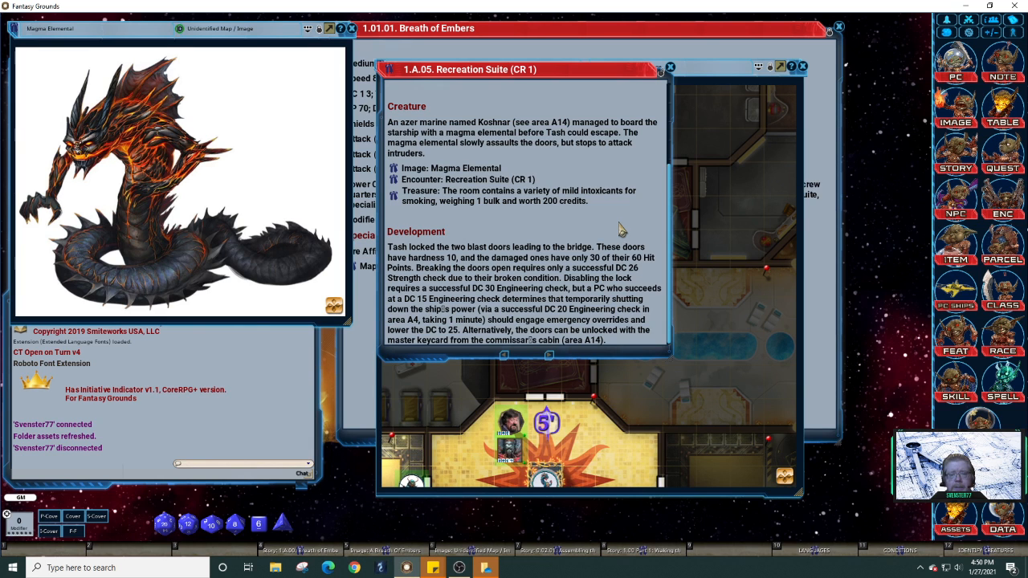
scroll(591, 228, up, 4)
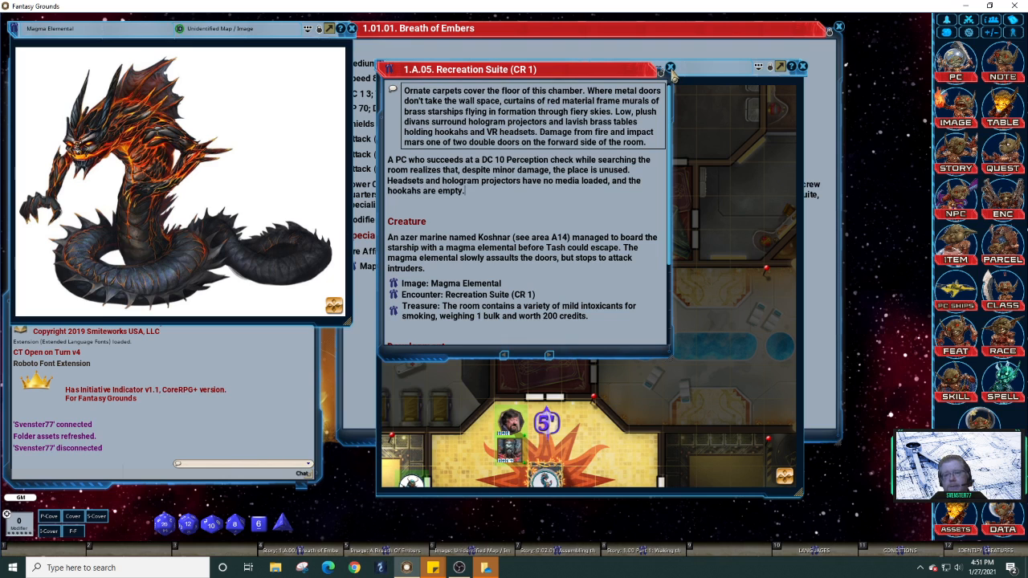
click(670, 68)
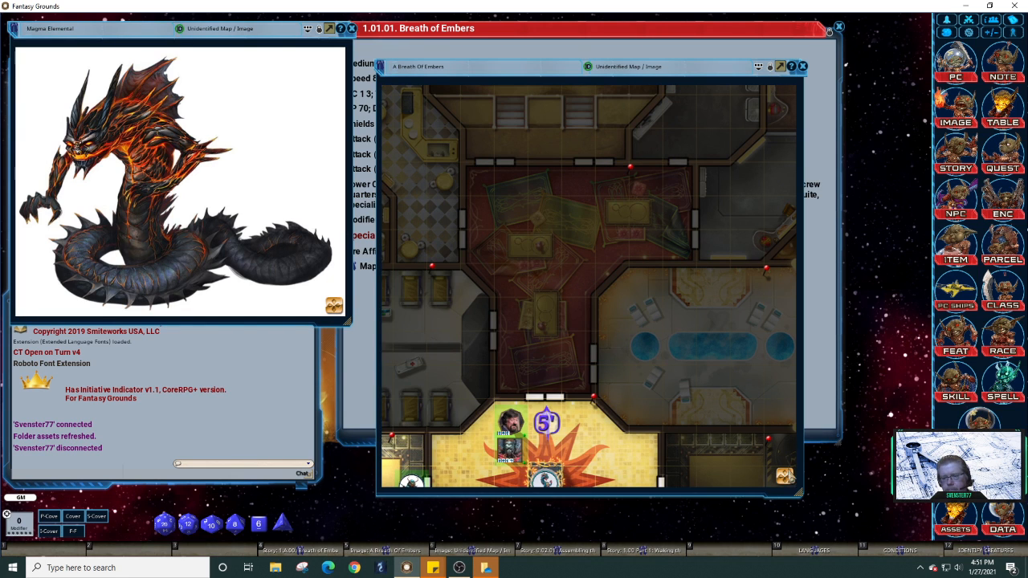
Open the 1.A.11 Hot Bay story from the pin at the pool room and widen its window beside the map.
drag(777, 287, 630, 292)
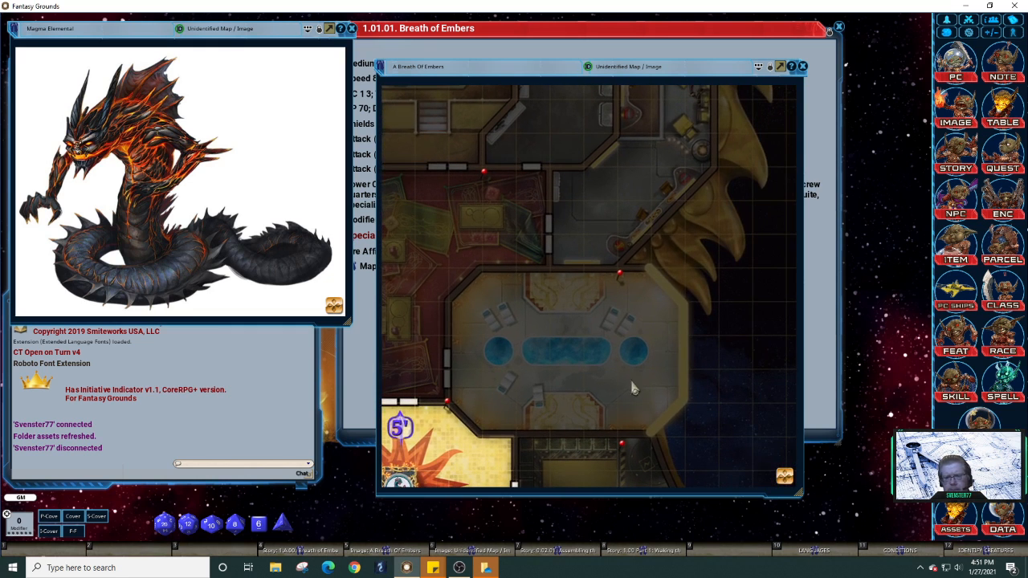
double_click(620, 276)
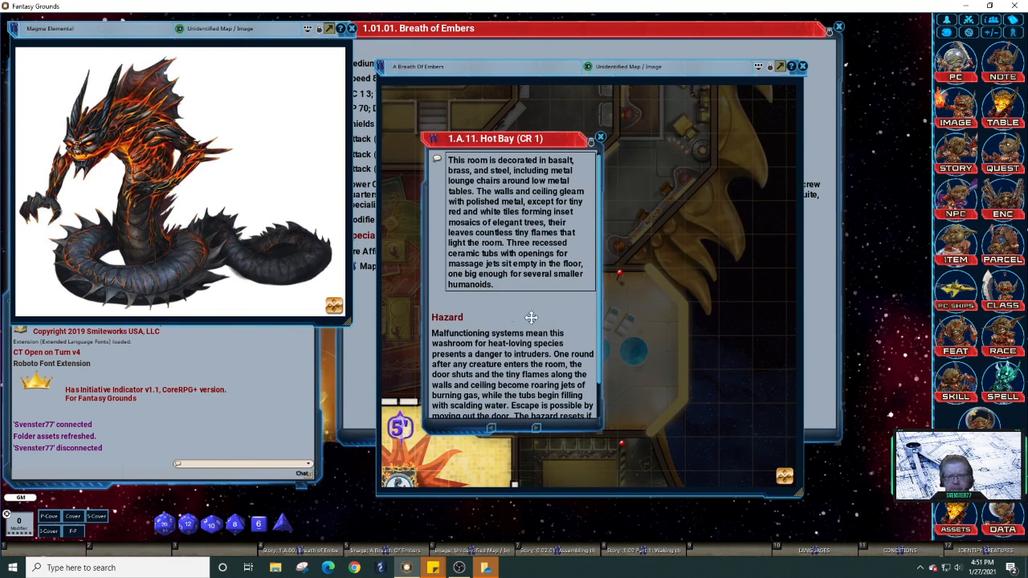
drag(531, 317, 274, 297)
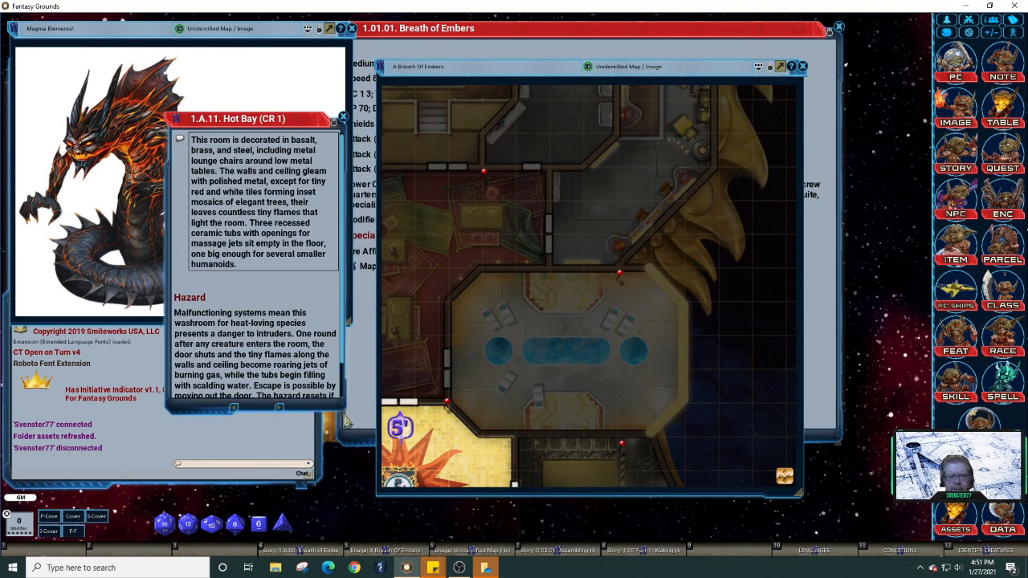
drag(346, 418, 524, 344)
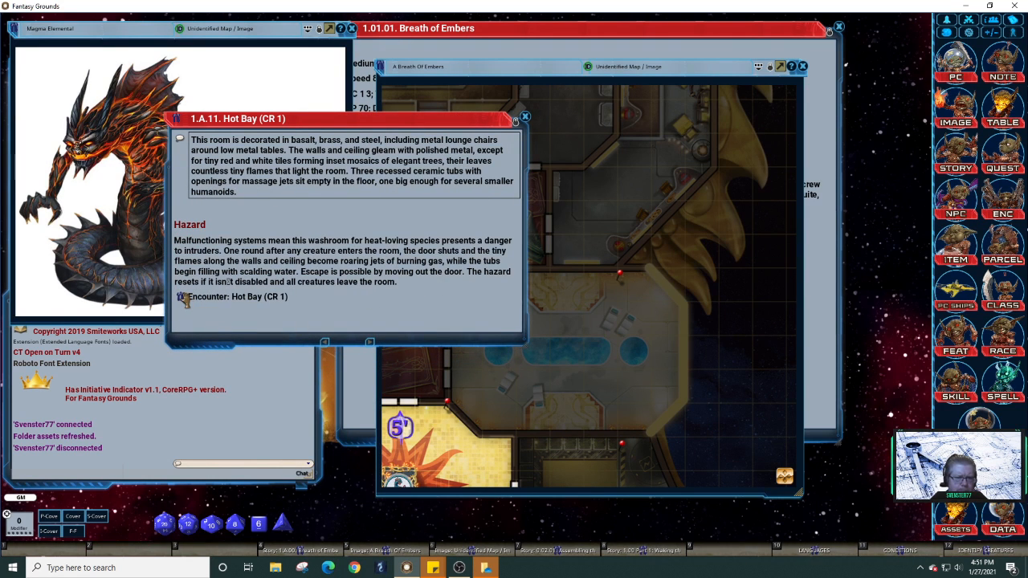
Open the Hot Bay encounter linked in the story, and arrange the encounter and story windows so the pool room stays uncovered.
click(184, 299)
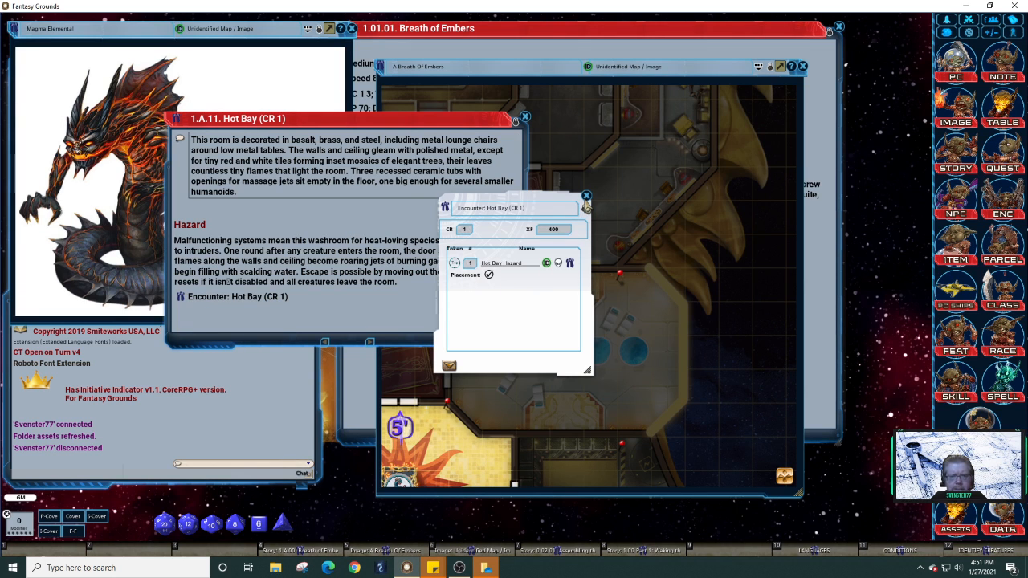
click(586, 197)
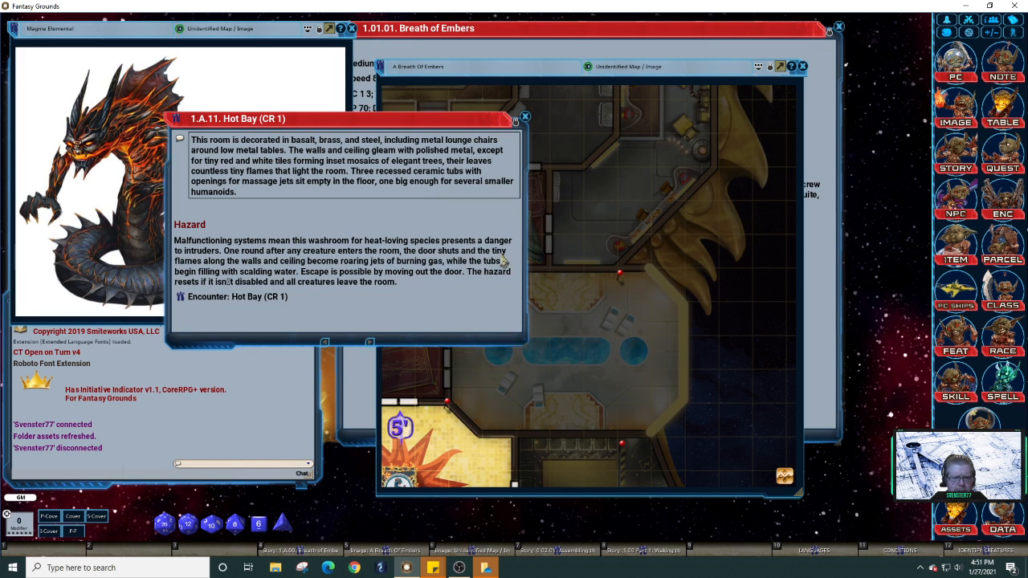
drag(434, 322, 384, 276)
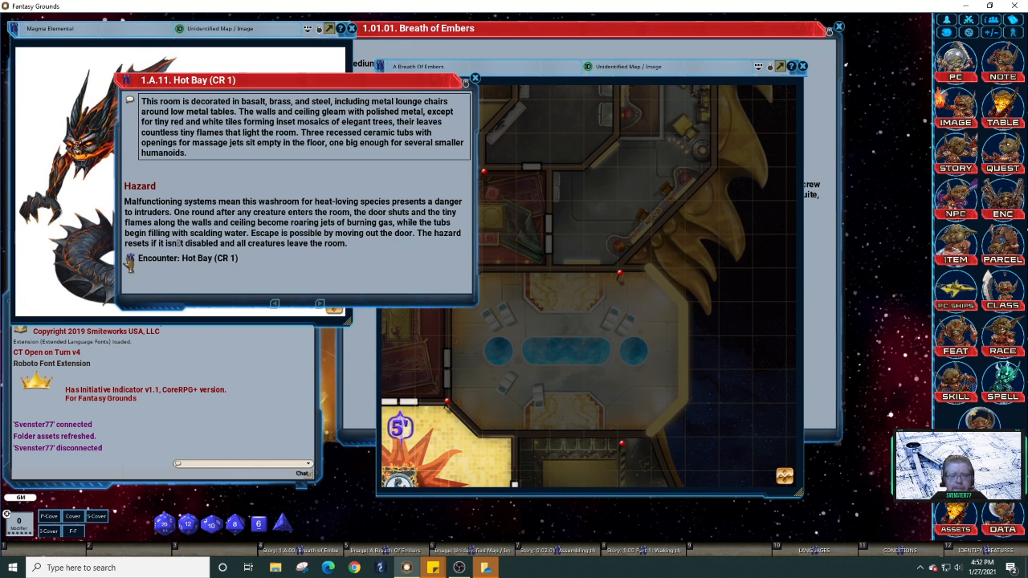
click(129, 258)
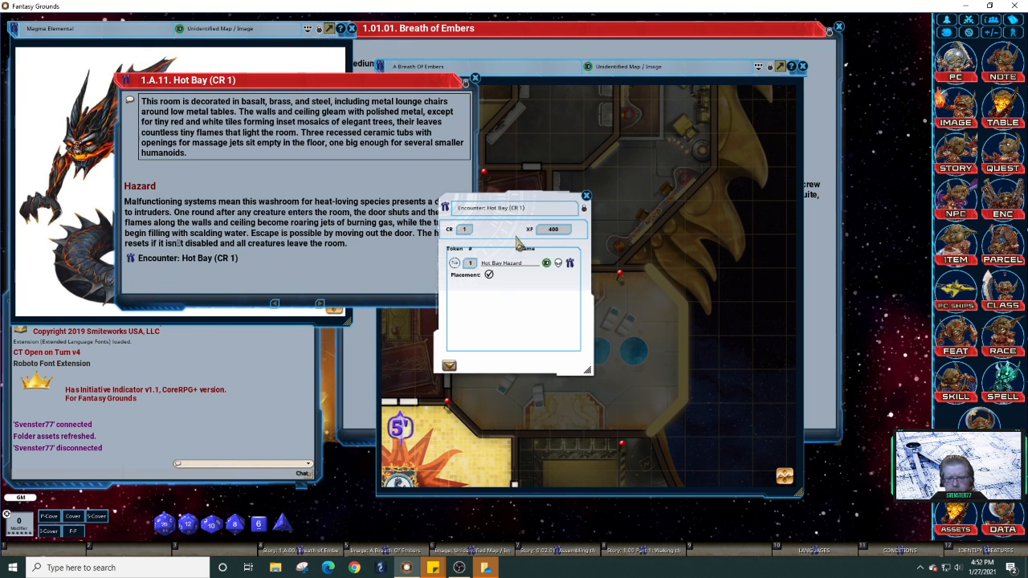
drag(518, 238, 797, 227)
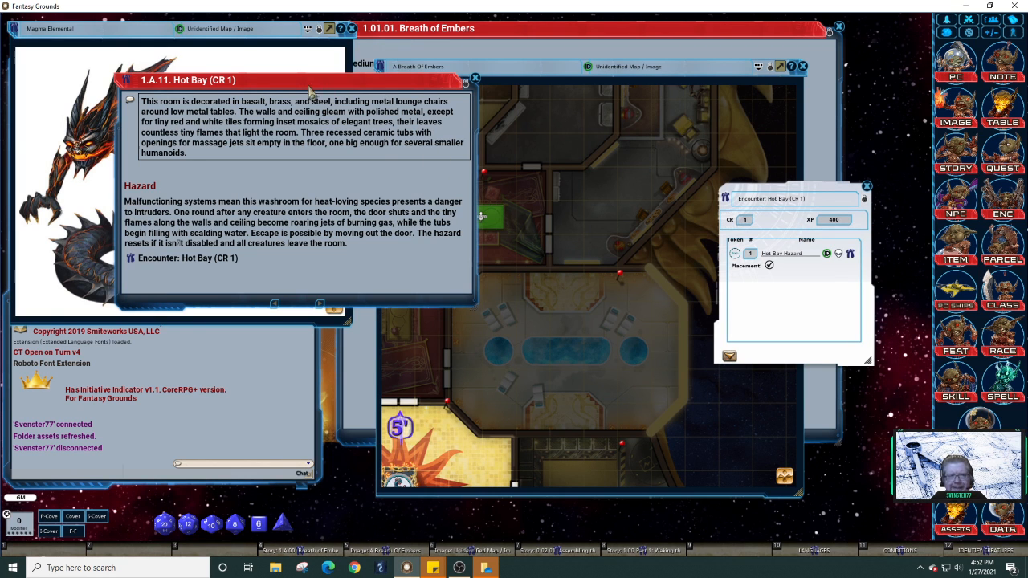
drag(320, 80, 219, 301)
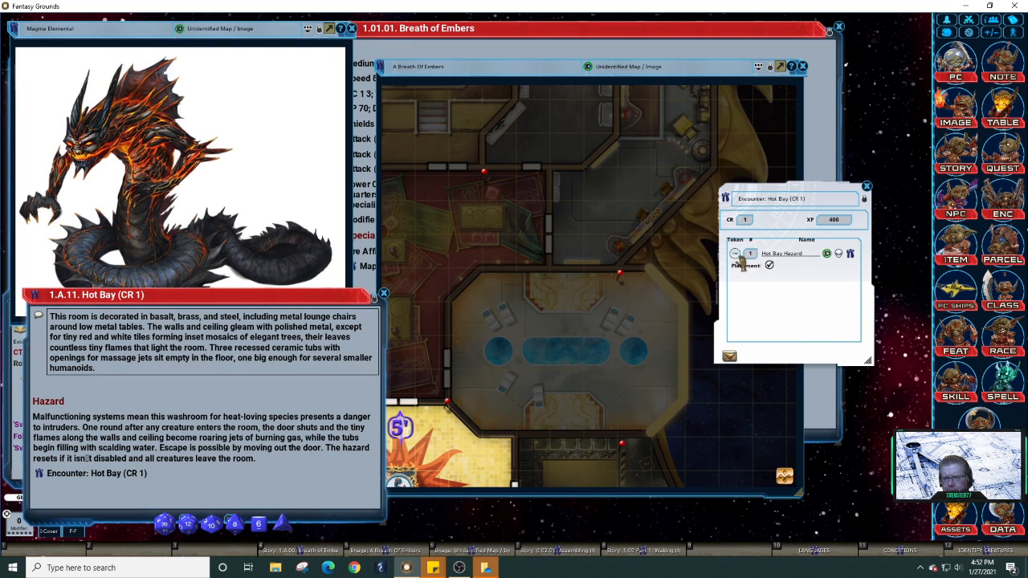
Examine the Hot Bay Hazard's record from the encounter, including its disable checks, trigger and effect, and close it.
click(850, 256)
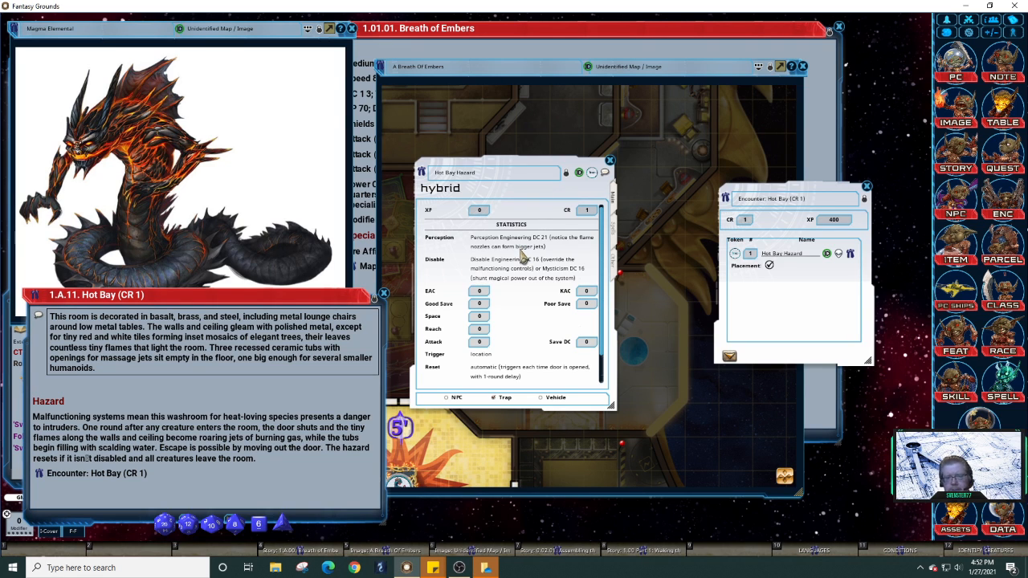
scroll(562, 259, down, 1)
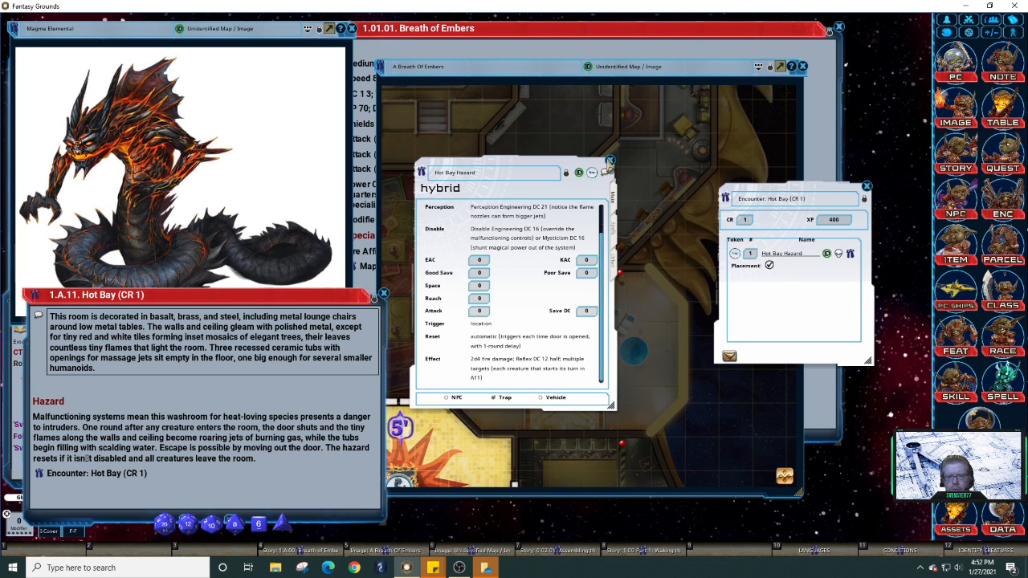
click(610, 161)
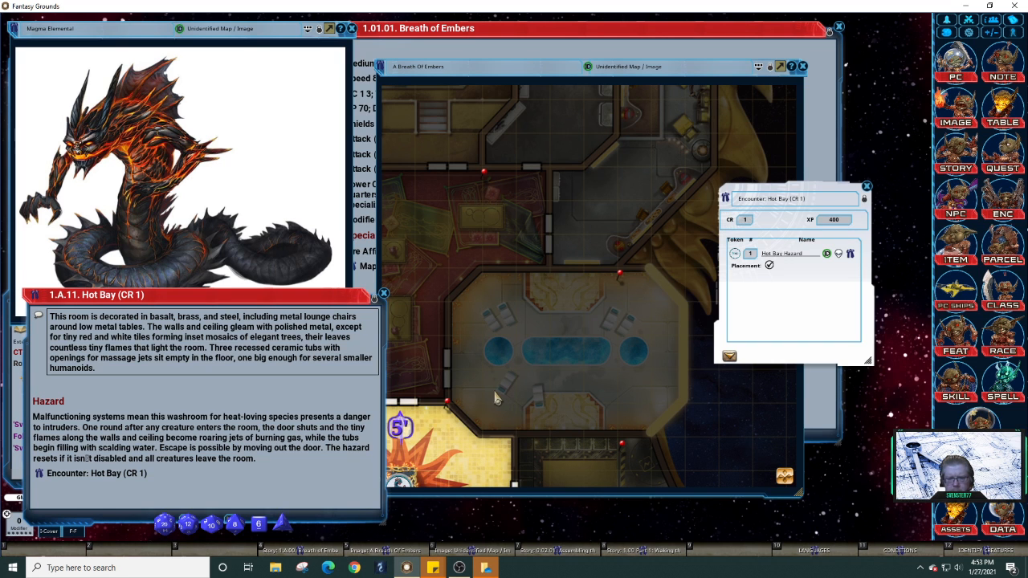
Read the 1.A.15 Brig and 1.A.16 Storage stories from their map pins, and close each one.
scroll(560, 365, down, 5)
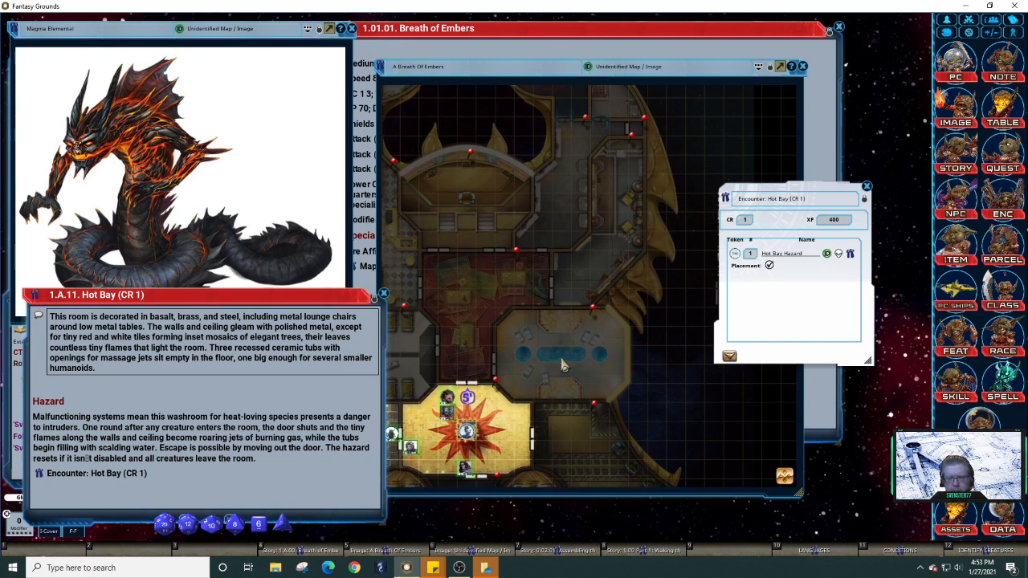
drag(563, 365, 604, 401)
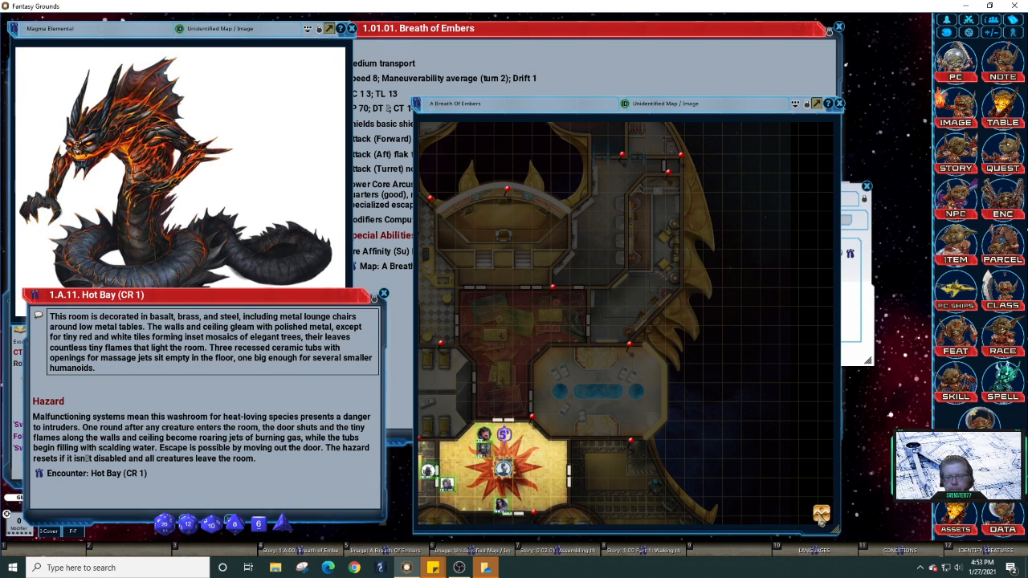
mouse_move(820, 515)
mouse_down()
mouse_move(796, 503)
mouse_move(836, 525)
mouse_up()
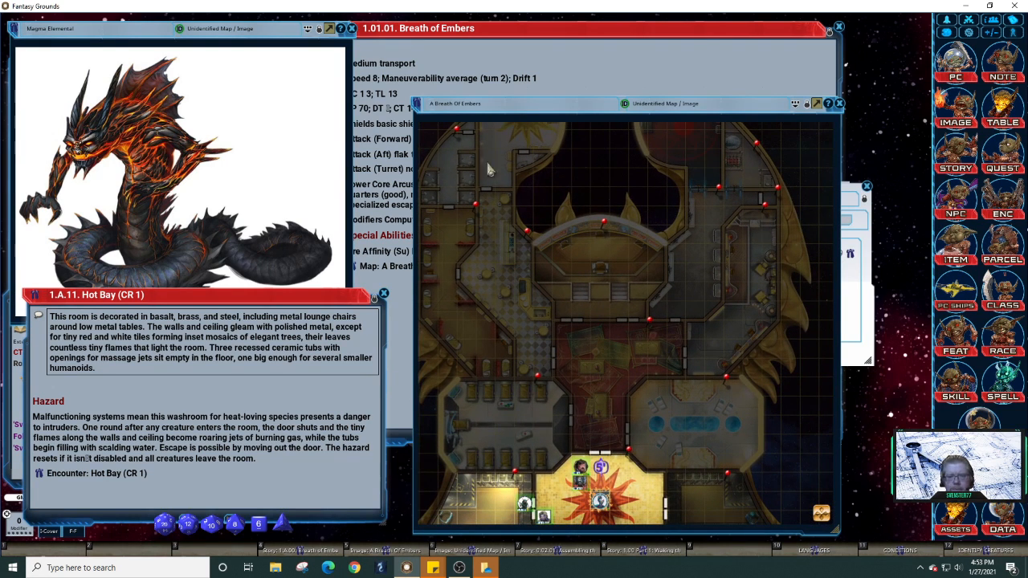
drag(826, 516, 803, 527)
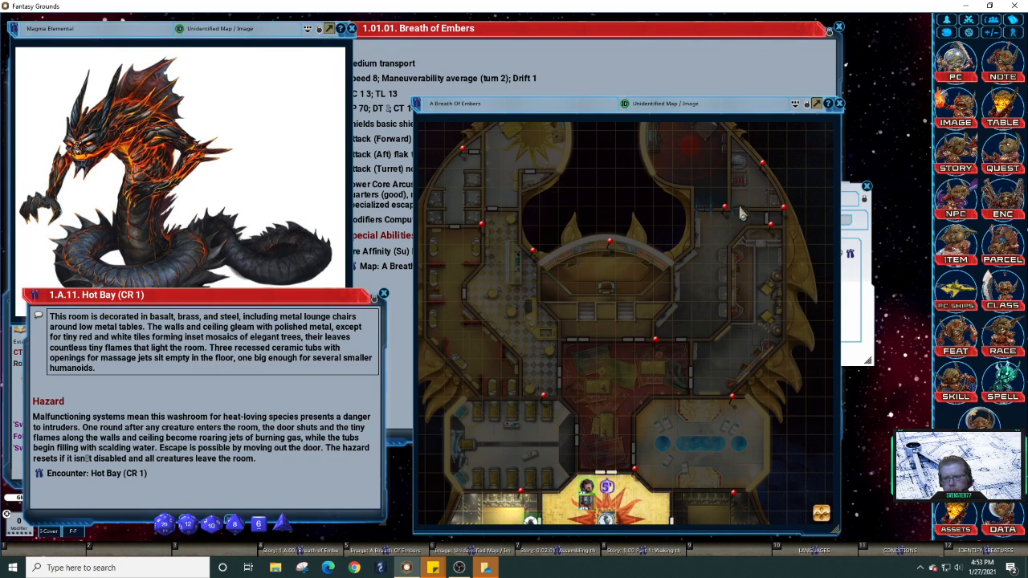
drag(821, 513, 750, 521)
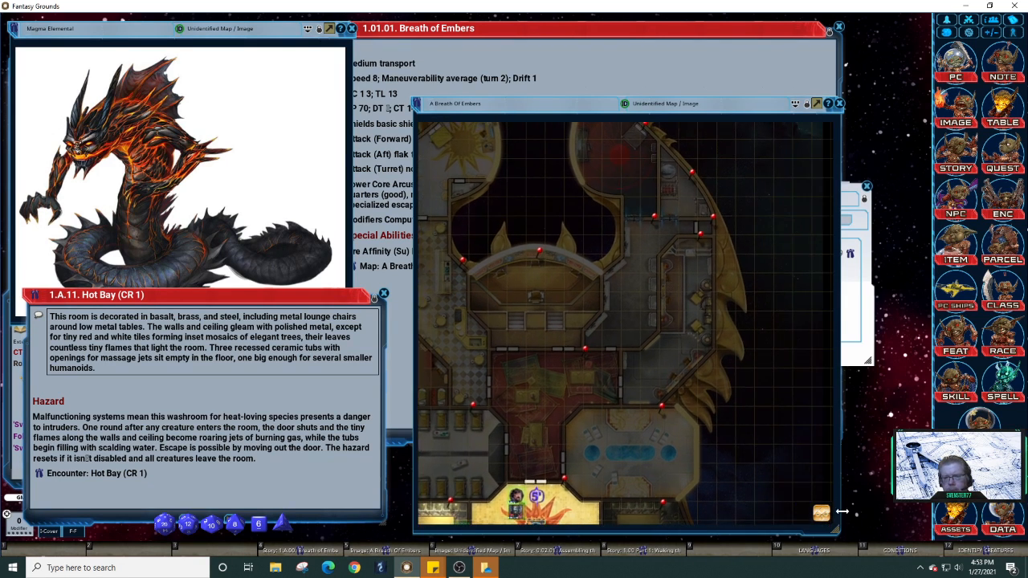
double_click(694, 177)
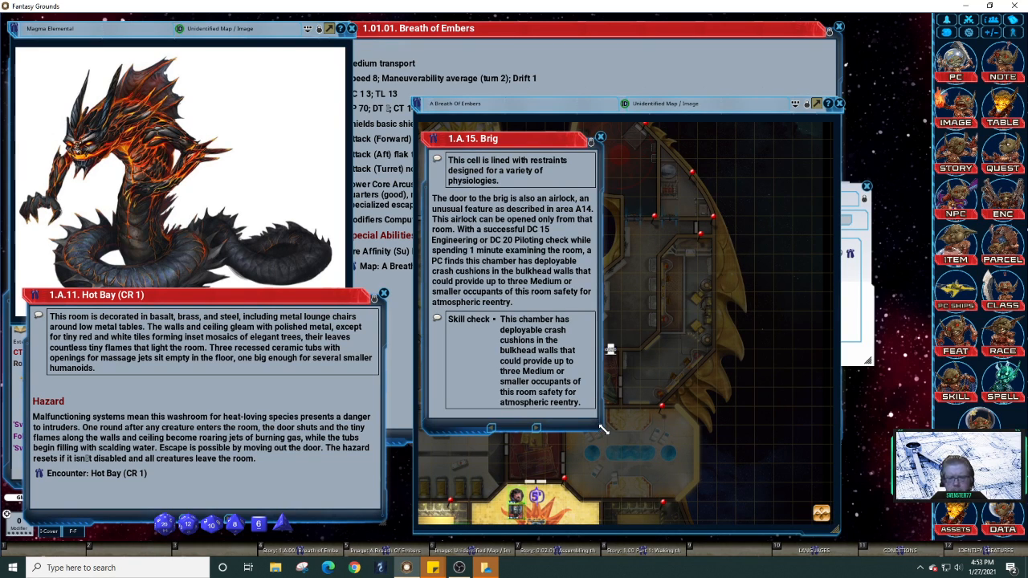
drag(604, 430, 789, 325)
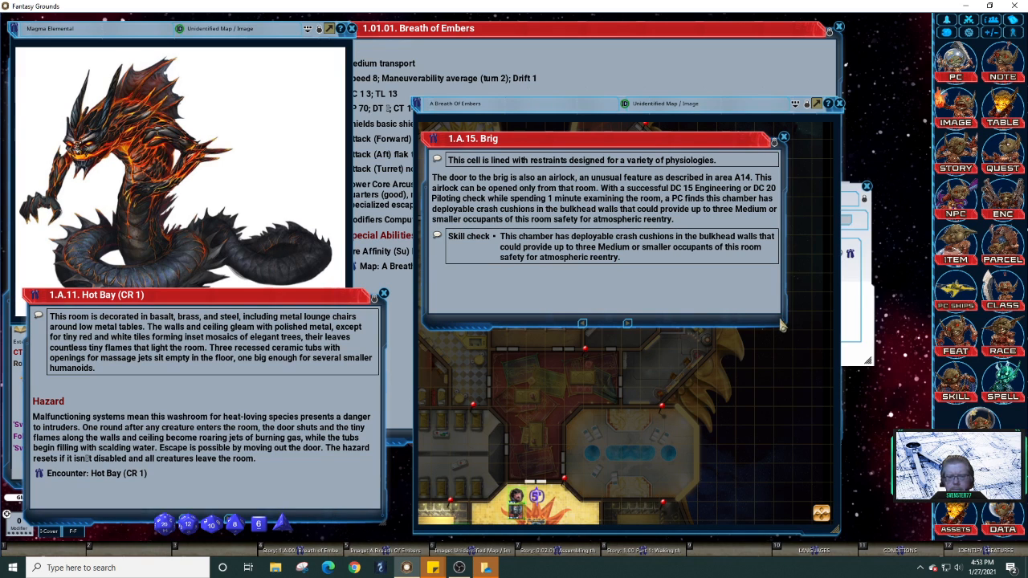
click(784, 137)
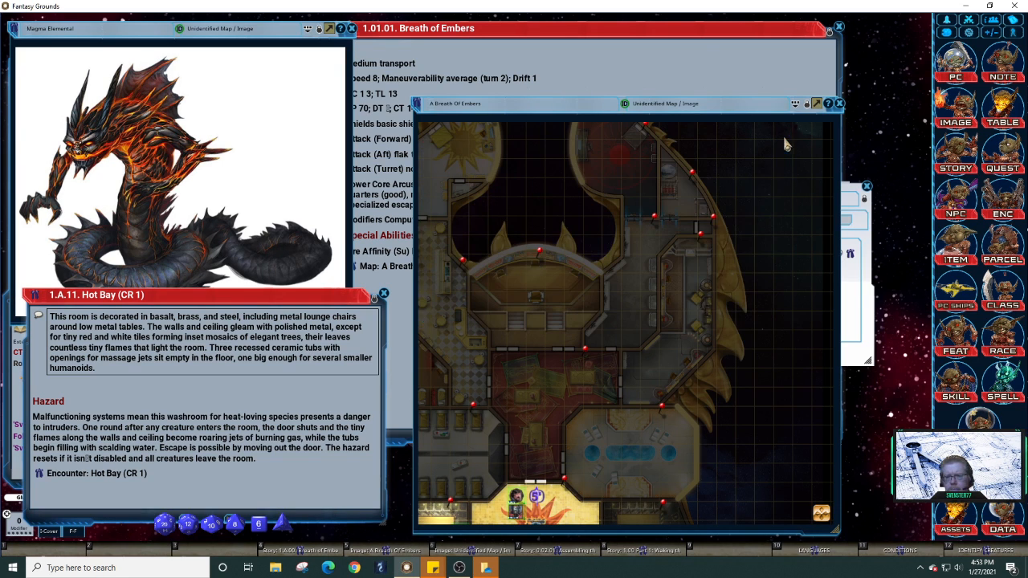
double_click(713, 223)
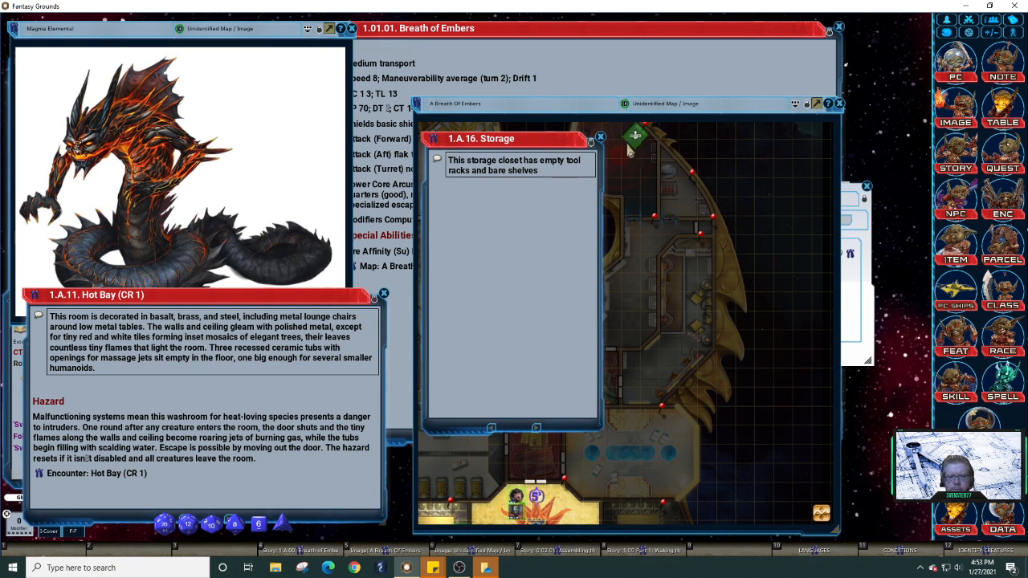
click(600, 138)
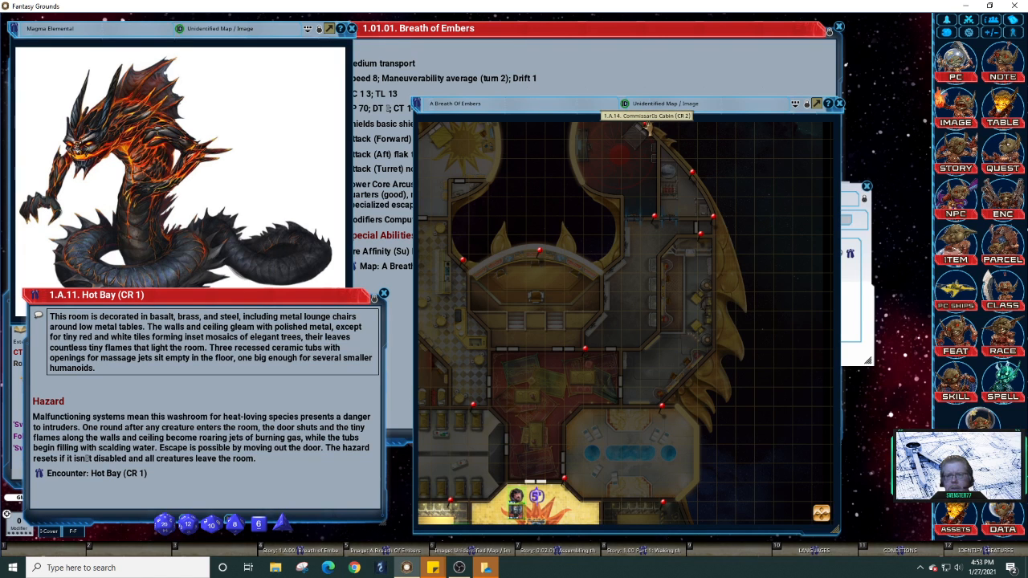
Open the 1.A.14 Commissar's Cabin story from its map pin, widen its window, and read through to the Creature section.
double_click(648, 126)
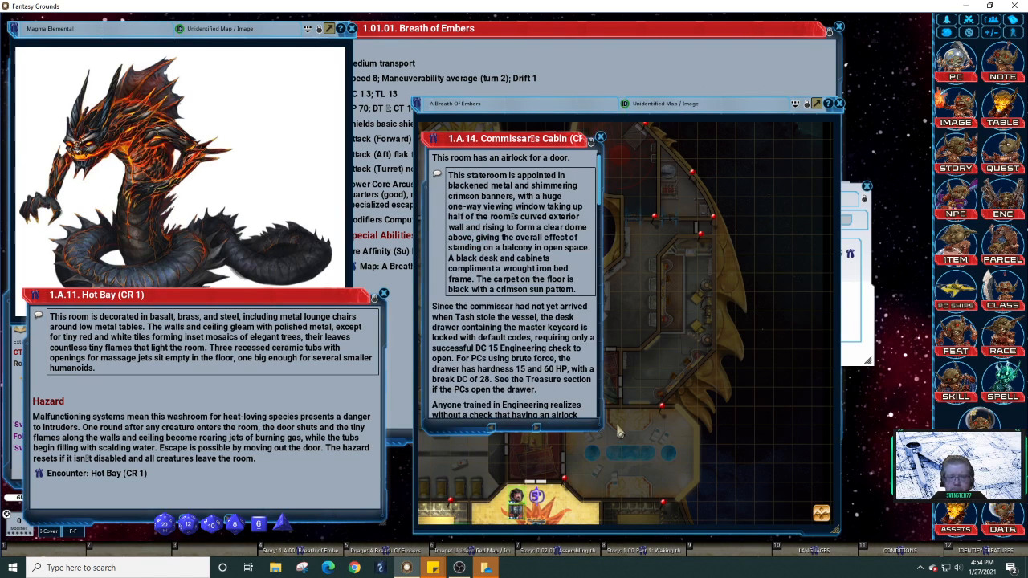
drag(602, 431, 786, 420)
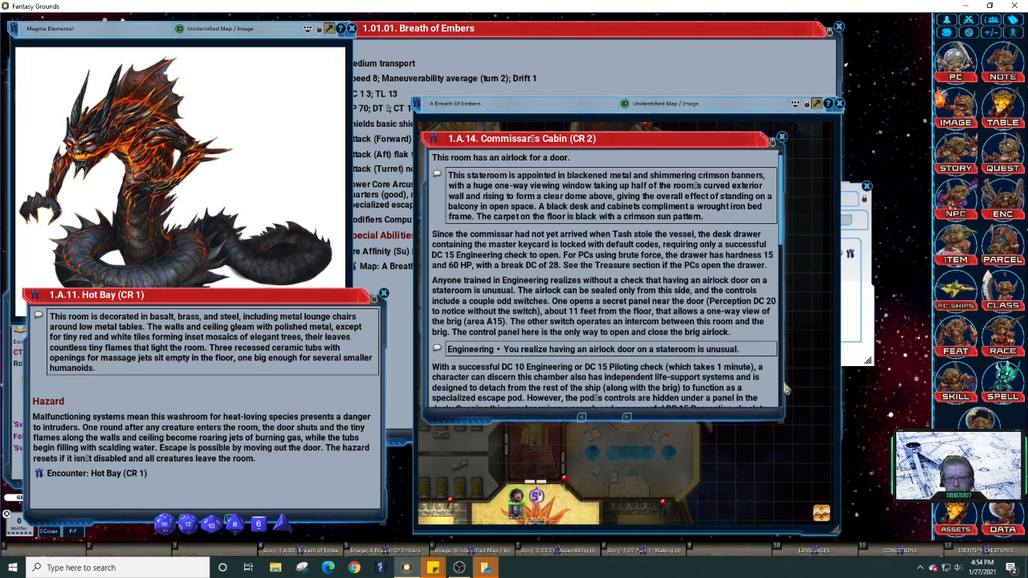
scroll(710, 390, down, 8)
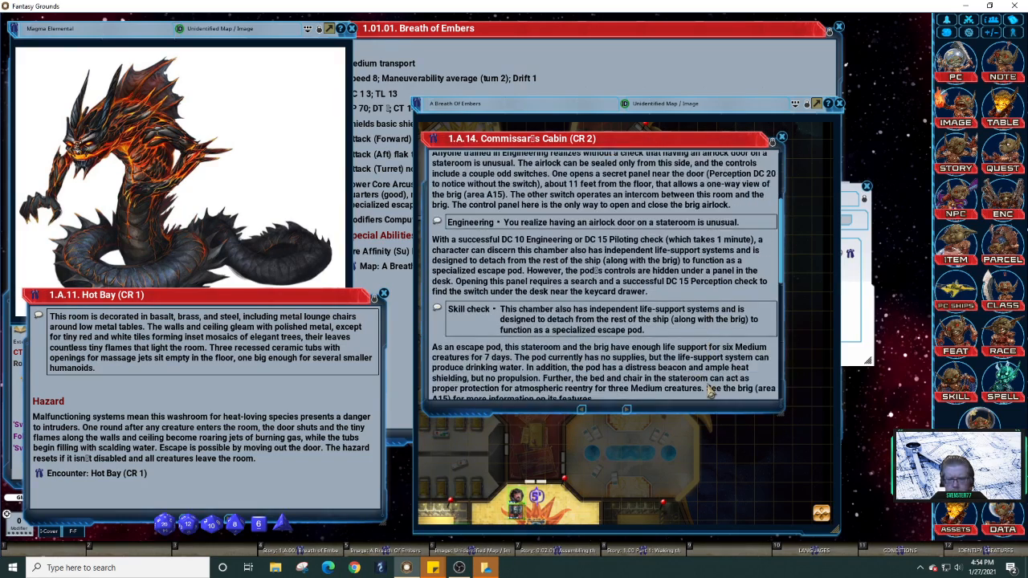
scroll(710, 390, down, 5)
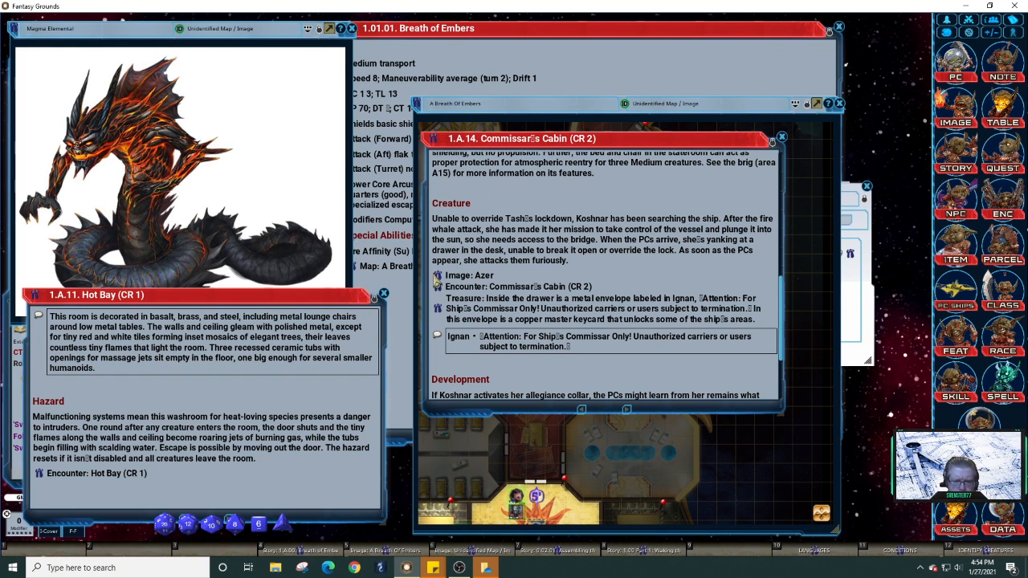
Open the Azer image linked in the Commissar's Cabin story, and arrange the image and story windows side by side.
click(437, 276)
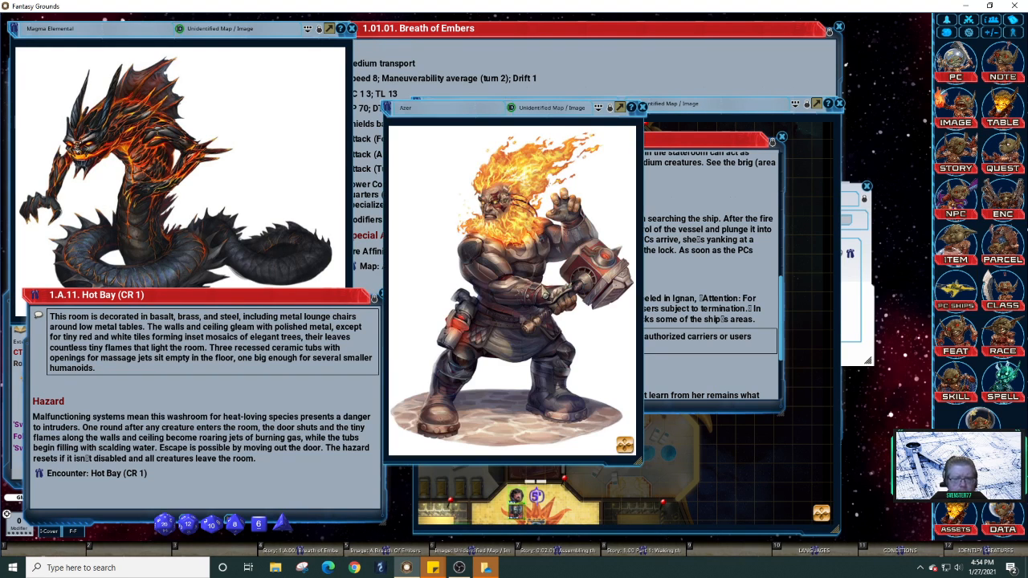
drag(482, 108, 889, 48)
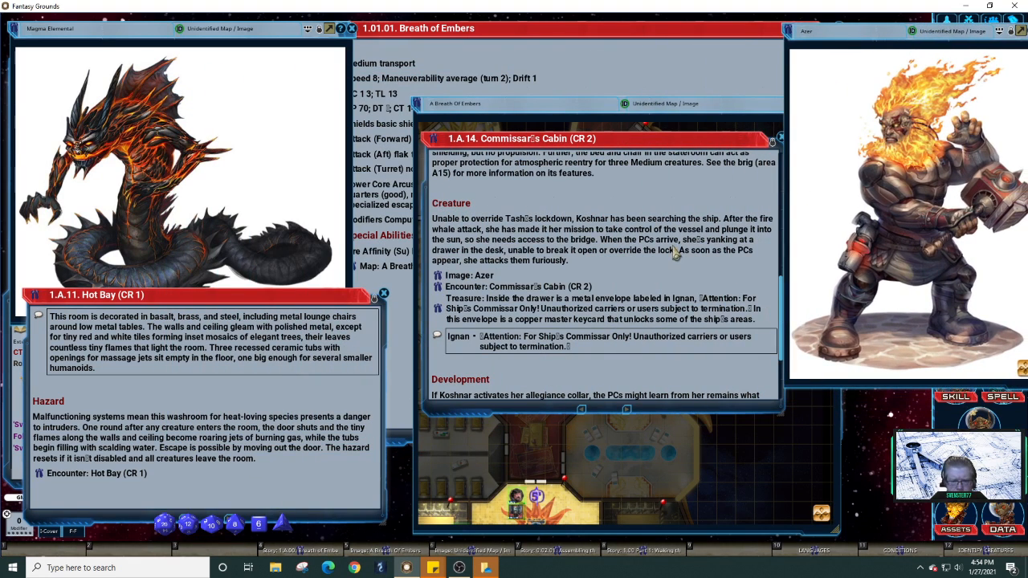
drag(657, 190, 619, 182)
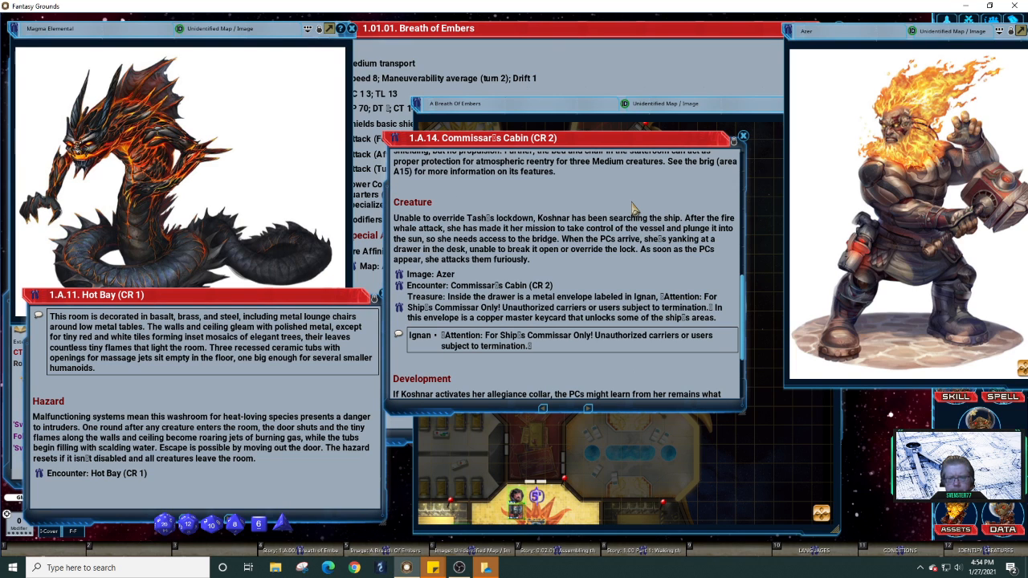
Read the Development section of the Commissar's Cabin story, and close the story.
scroll(632, 207, down, 5)
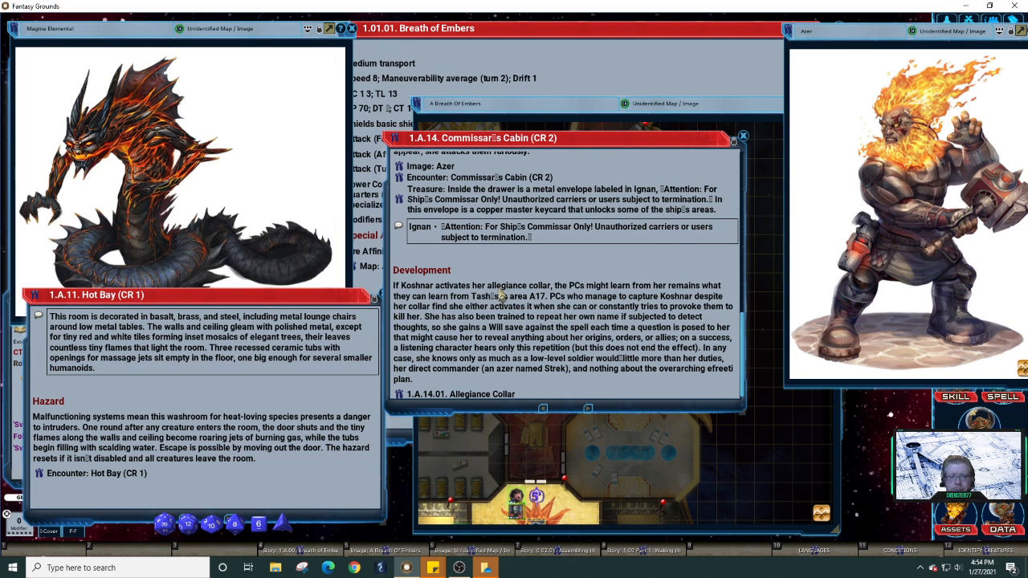
scroll(537, 279, up, 1)
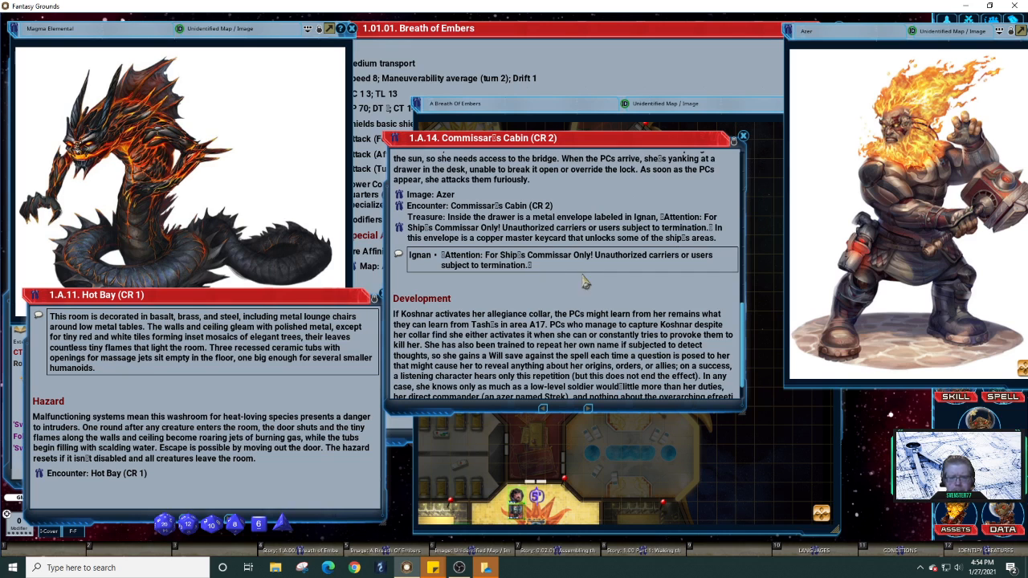
click(743, 136)
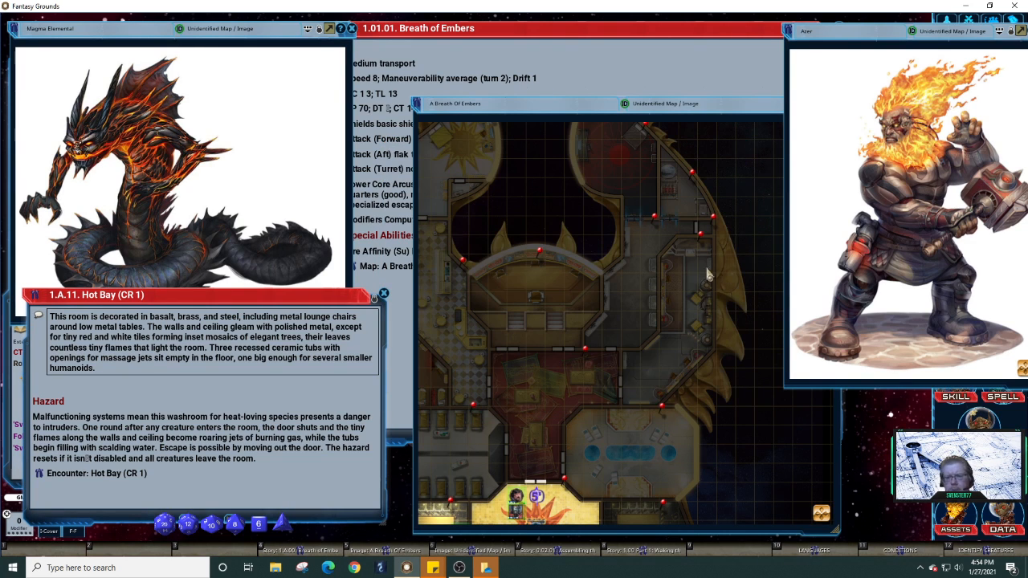
Read the 1.A.13 Armory story through its locker contents and close it, and briefly recheck the 1.A.15 Brig story.
double_click(654, 219)
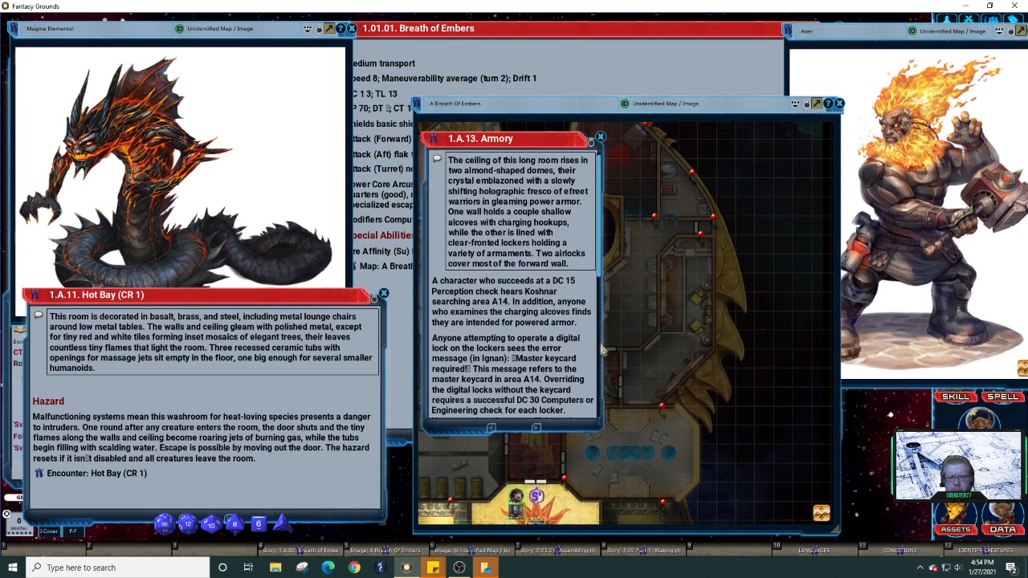
drag(602, 431, 791, 432)
scroll(732, 400, down, 1)
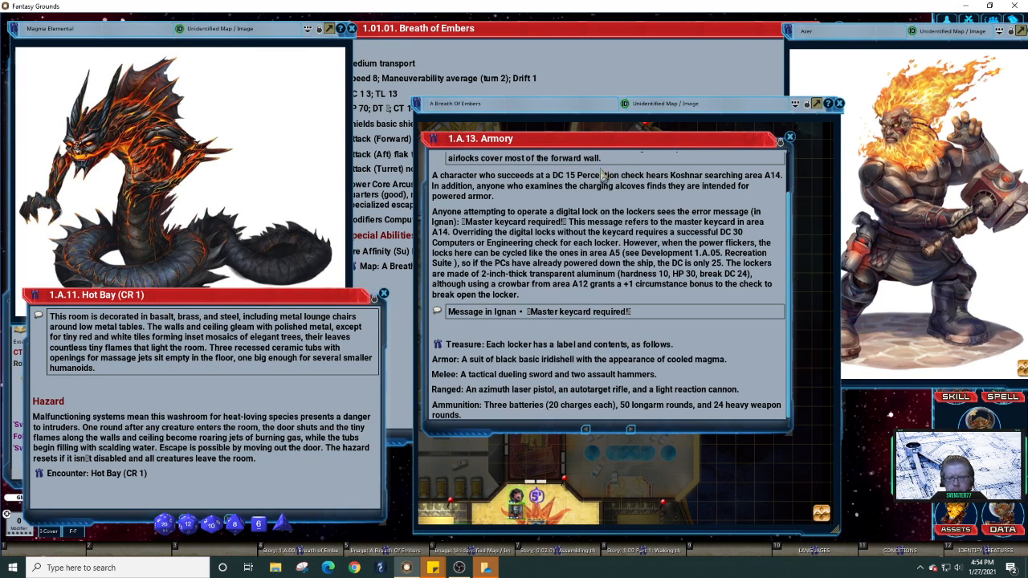
drag(626, 152, 399, 127)
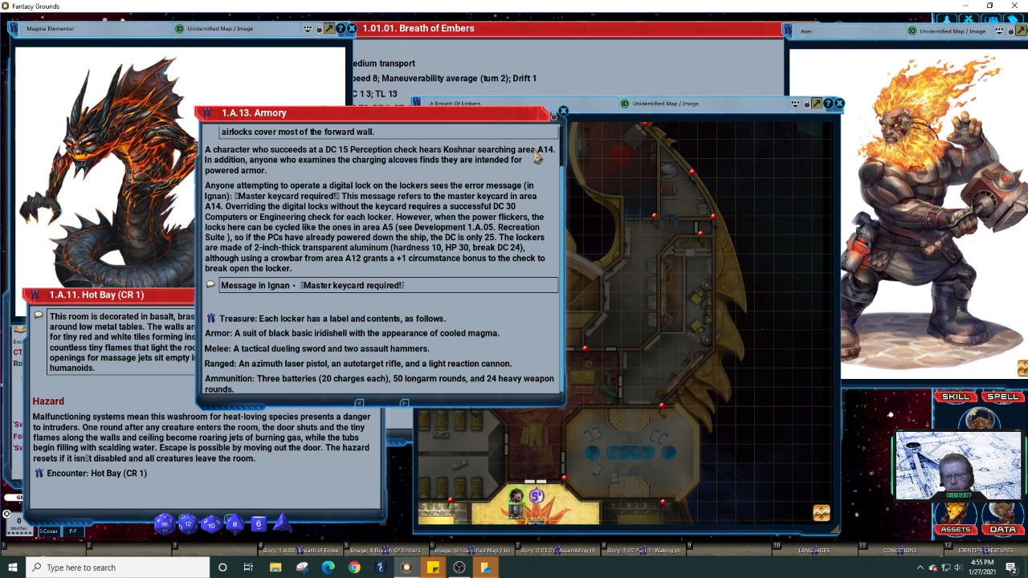
click(563, 112)
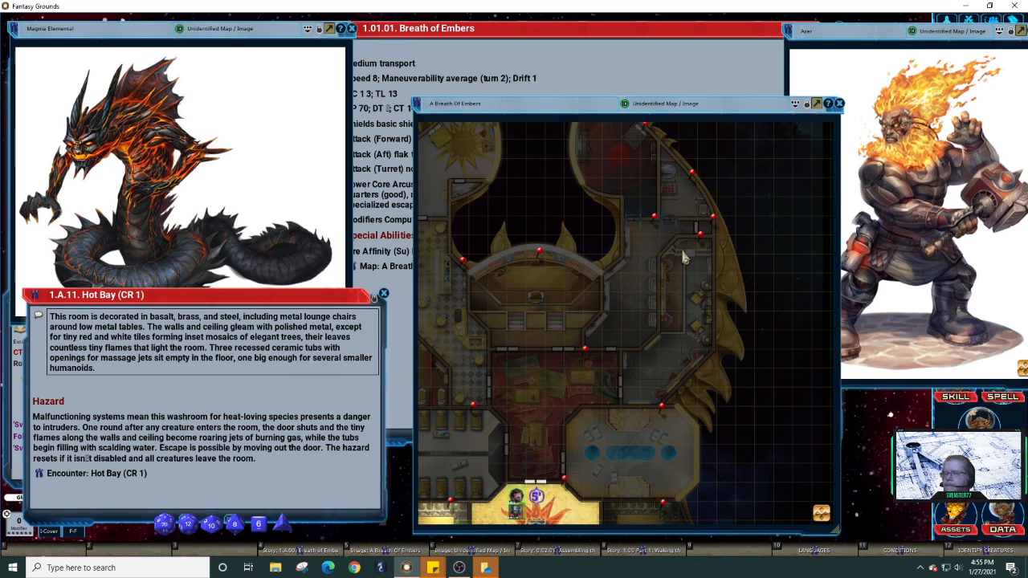
click(692, 173)
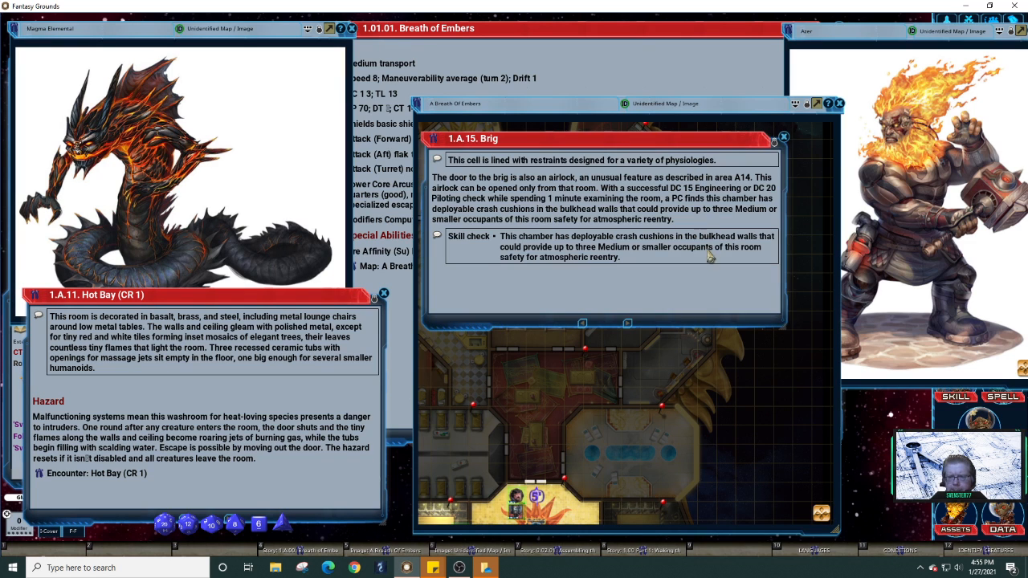
click(784, 136)
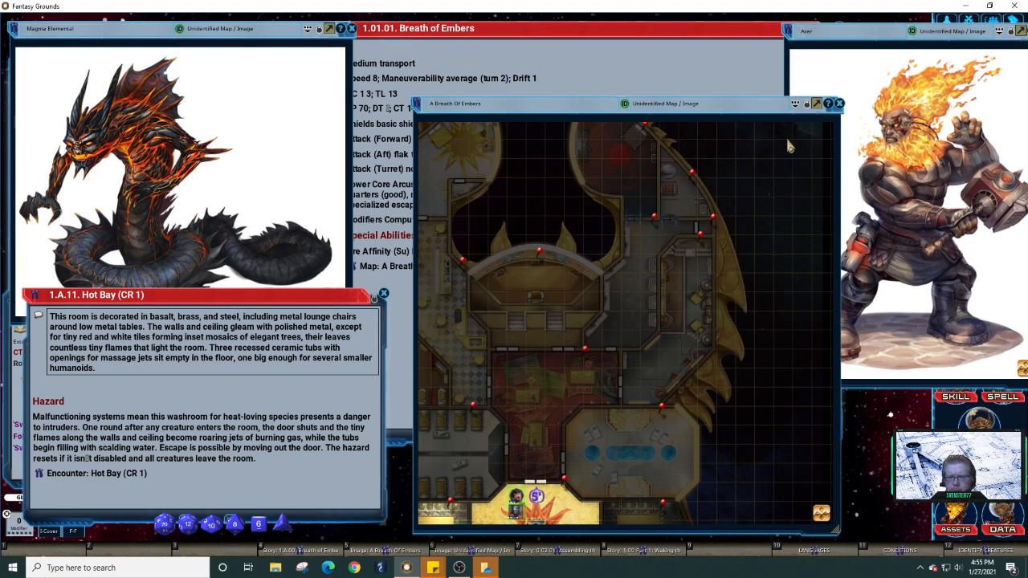
Open the 1.A.12 Tech Lab story from the map, widen it, and place its linked encounter beside it.
click(713, 219)
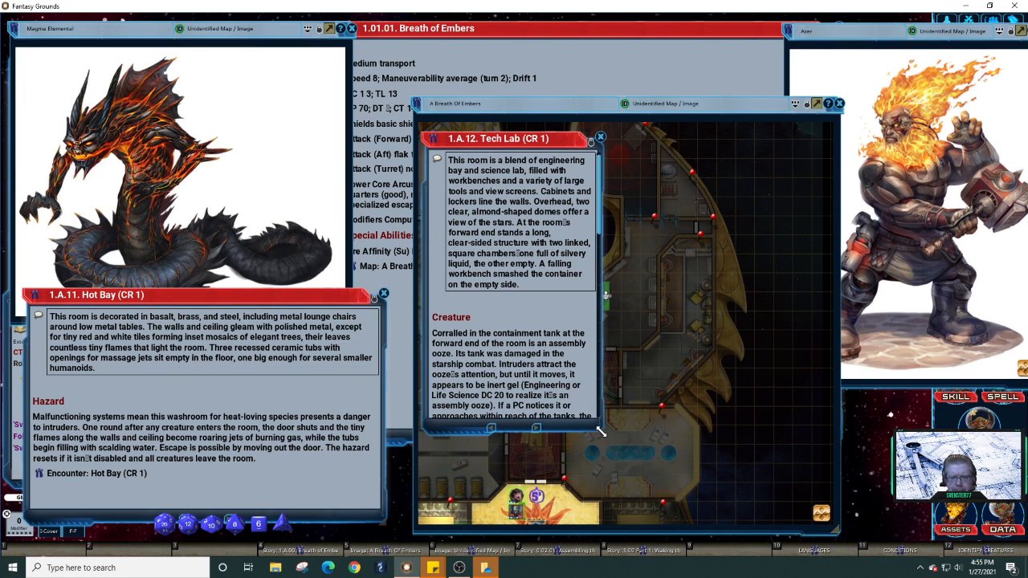
drag(599, 432, 807, 416)
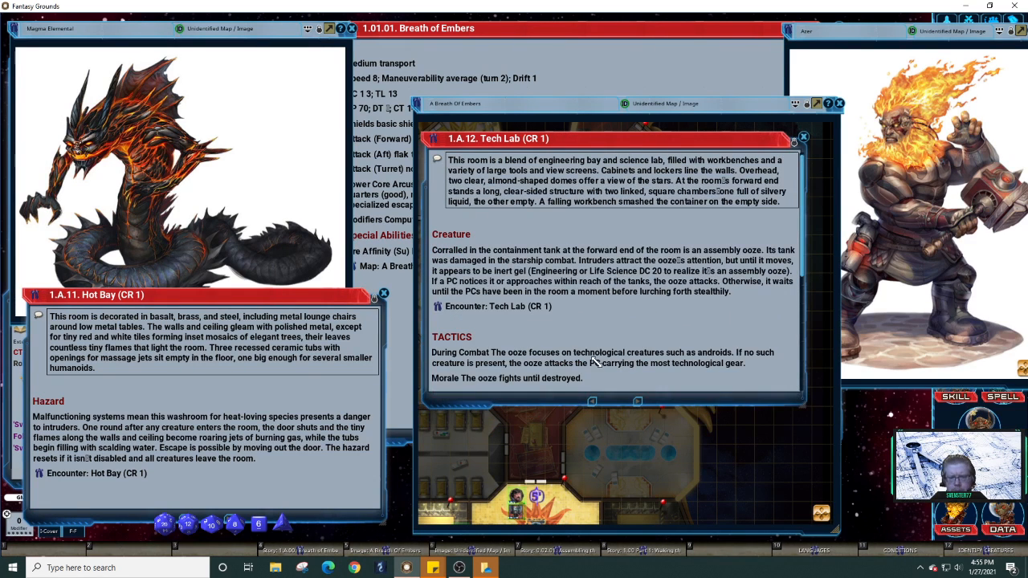
click(441, 311)
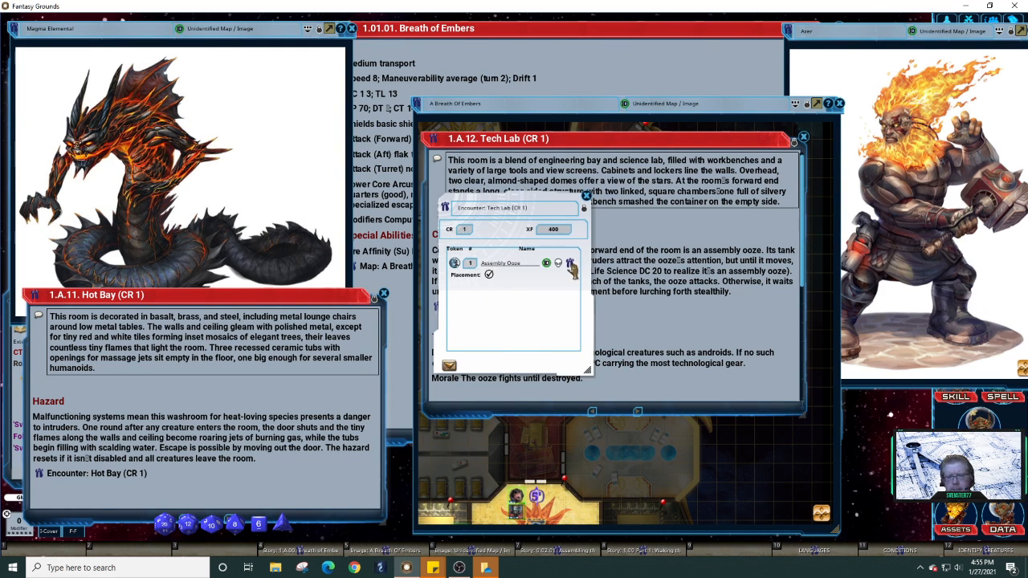
drag(530, 196, 317, 180)
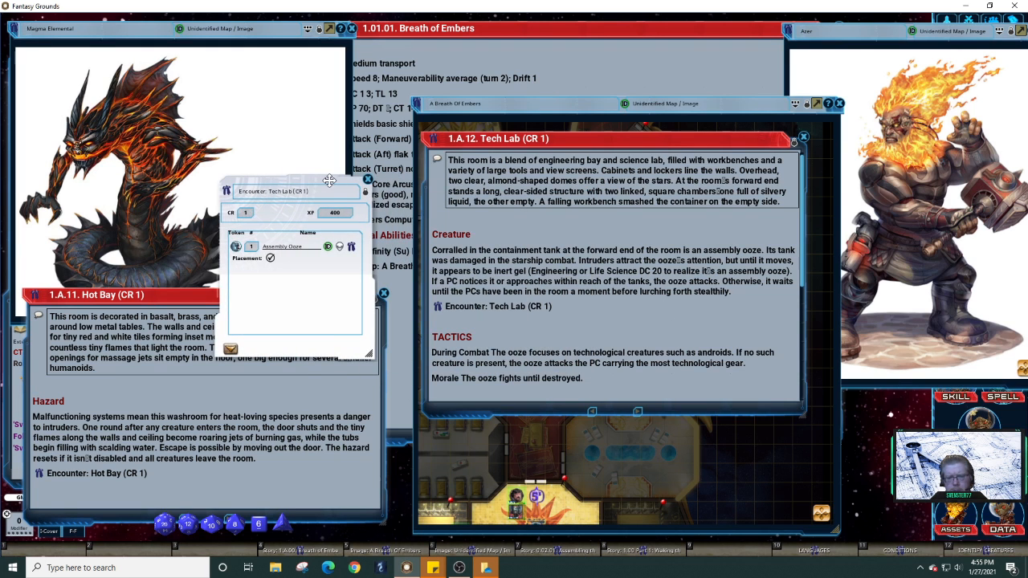
Read the Treasure and Development sections of the Tech Lab story, checking the treasure link.
scroll(486, 319, down, 10)
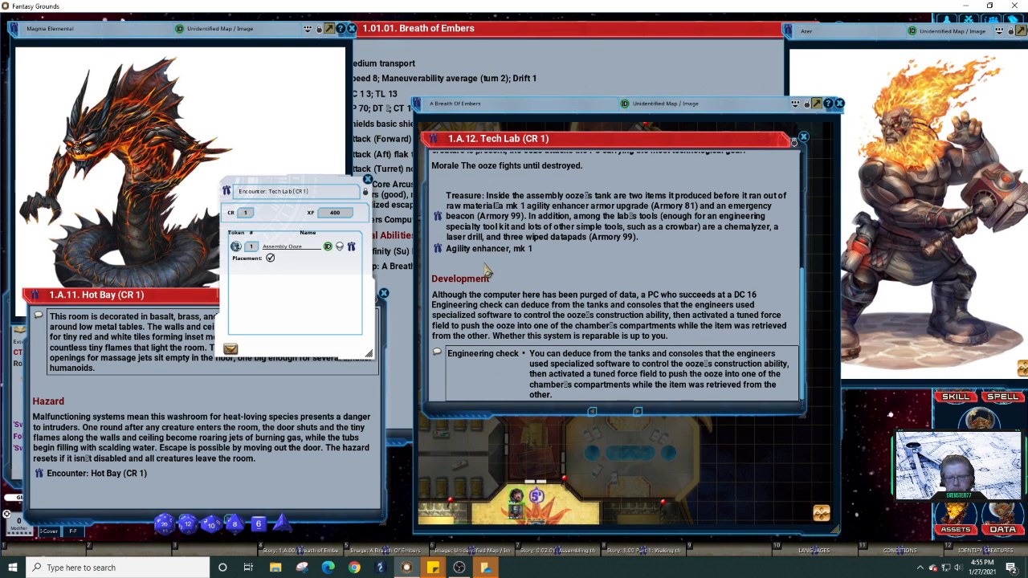
click(440, 223)
click(625, 212)
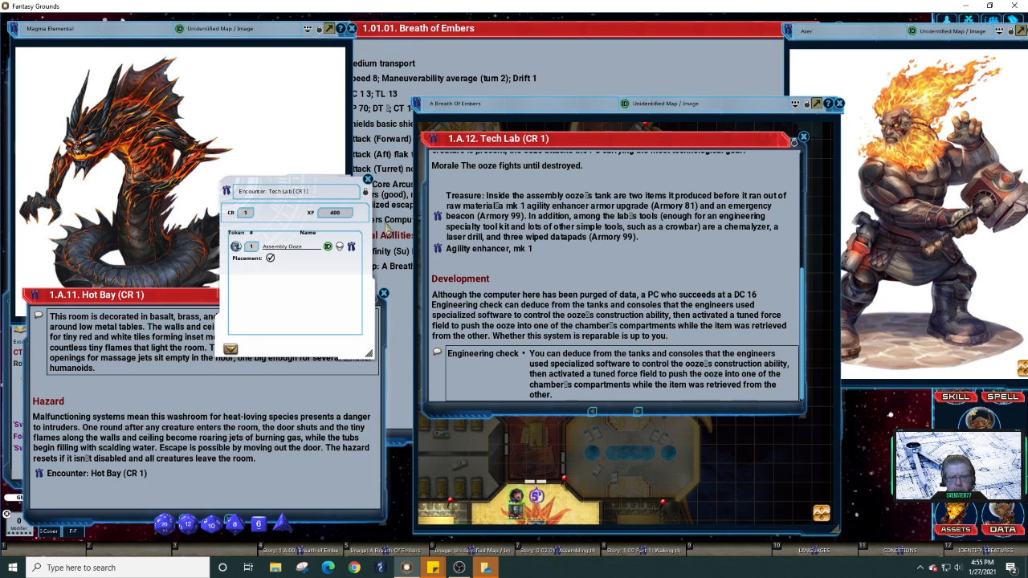
Open the Assembly Ooze record from the Tech Lab encounter, widen it, read its statistics and special abilities, and close it.
click(352, 245)
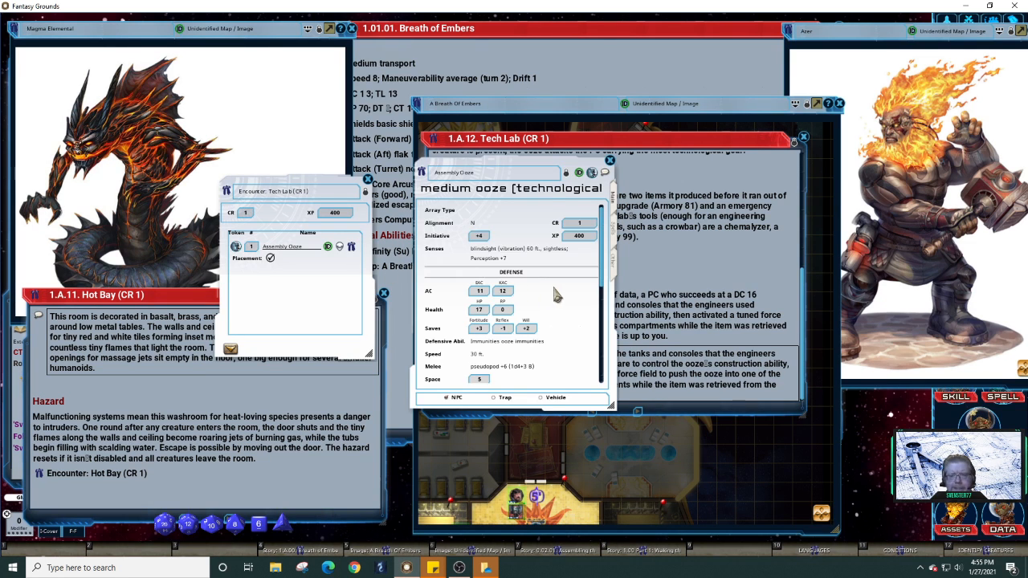
scroll(614, 274, down, 5)
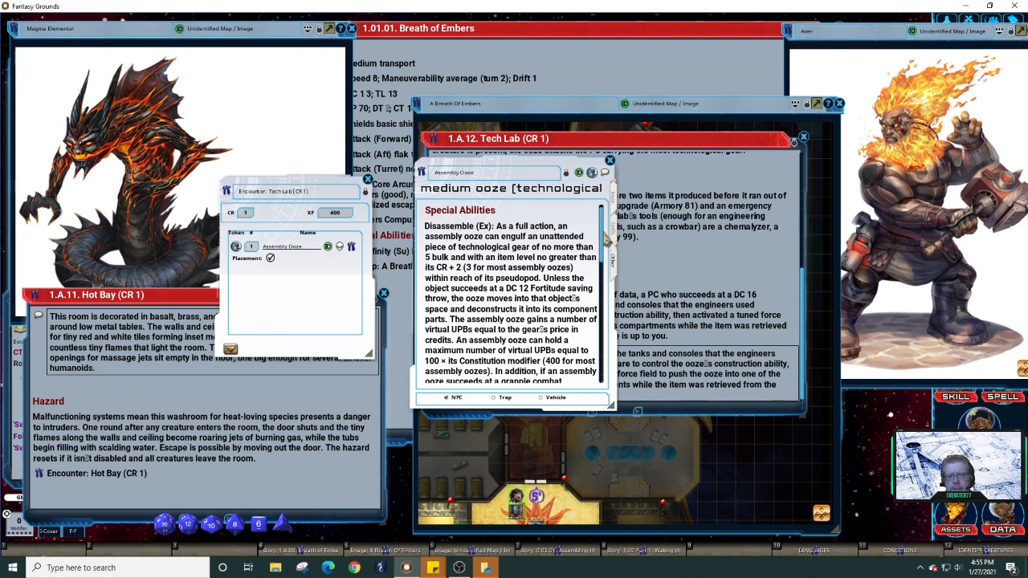
drag(604, 241, 592, 202)
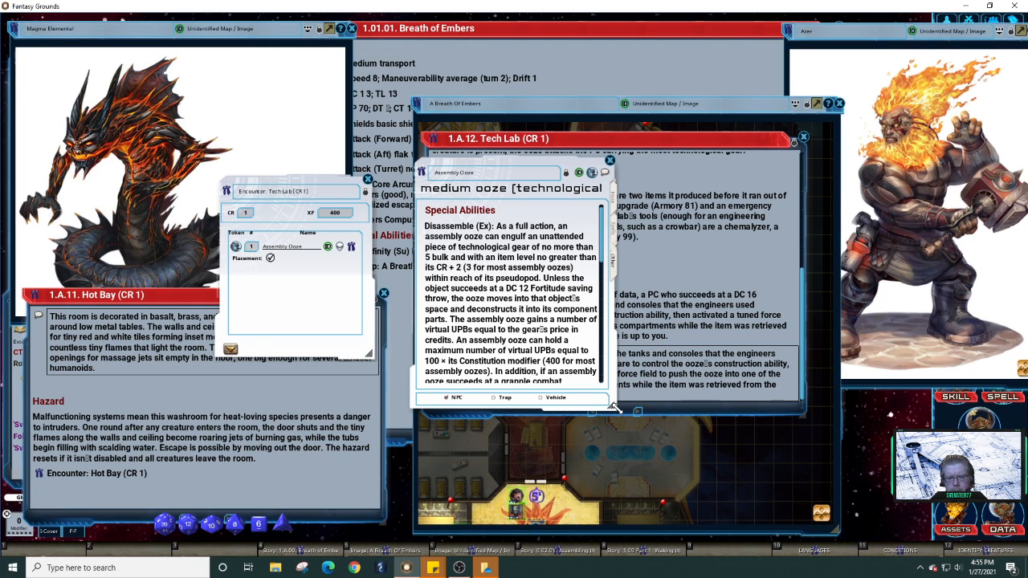
drag(617, 409, 677, 406)
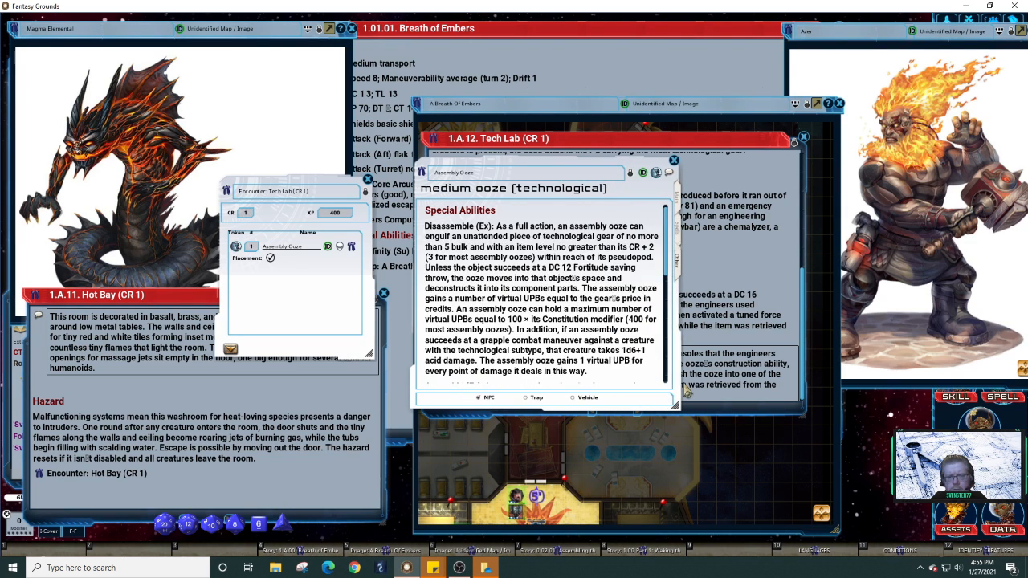
drag(664, 254, 685, 374)
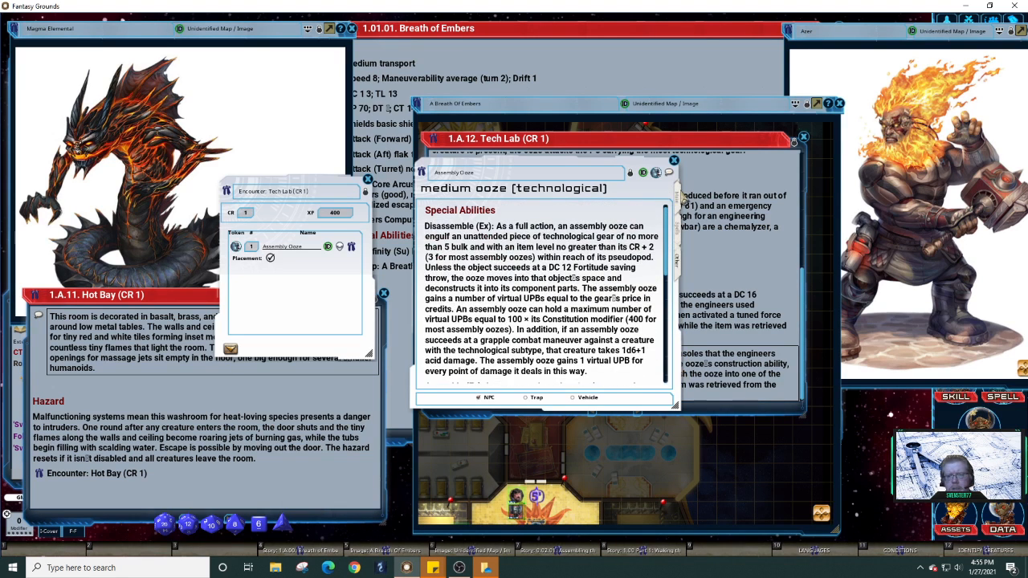
click(679, 209)
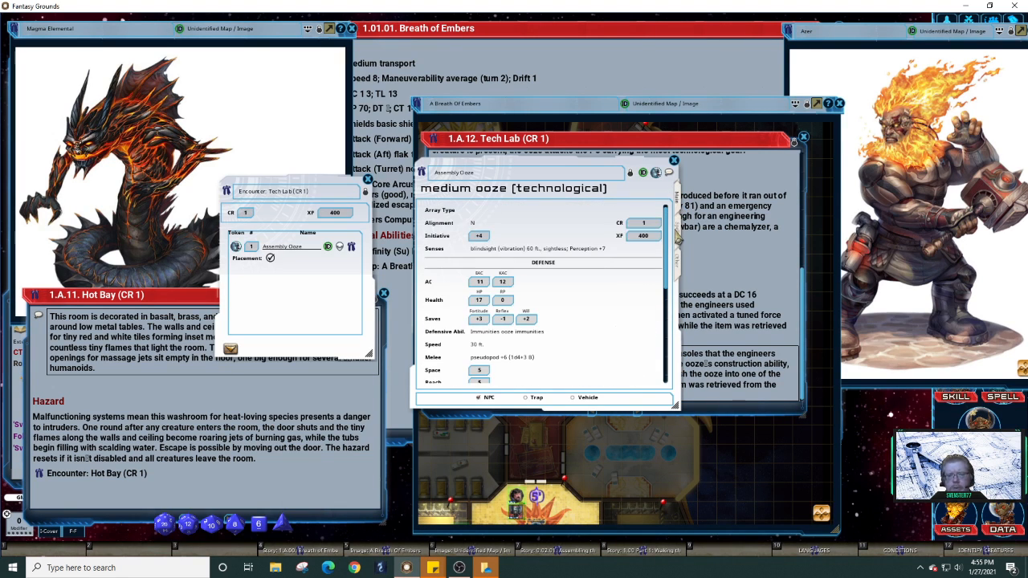
click(680, 241)
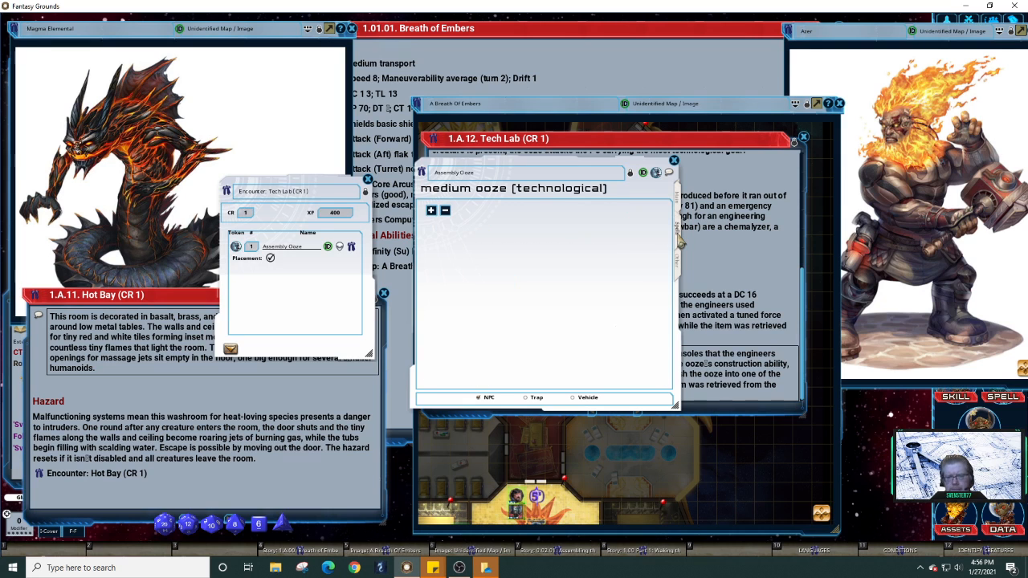
click(674, 160)
Move the Tech Lab story off the map and close the Azer image.
drag(723, 153, 529, 146)
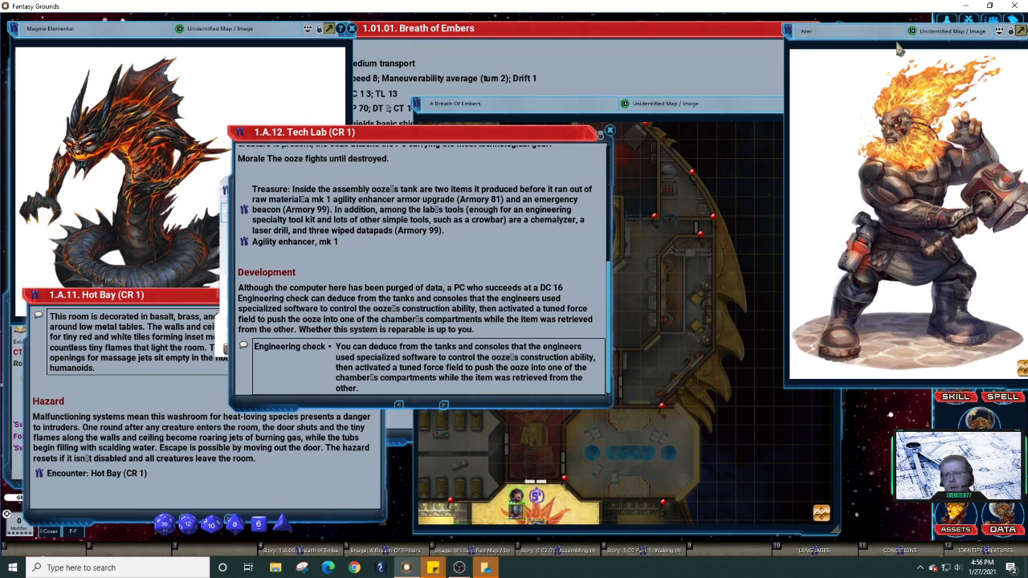
drag(884, 33, 800, 32)
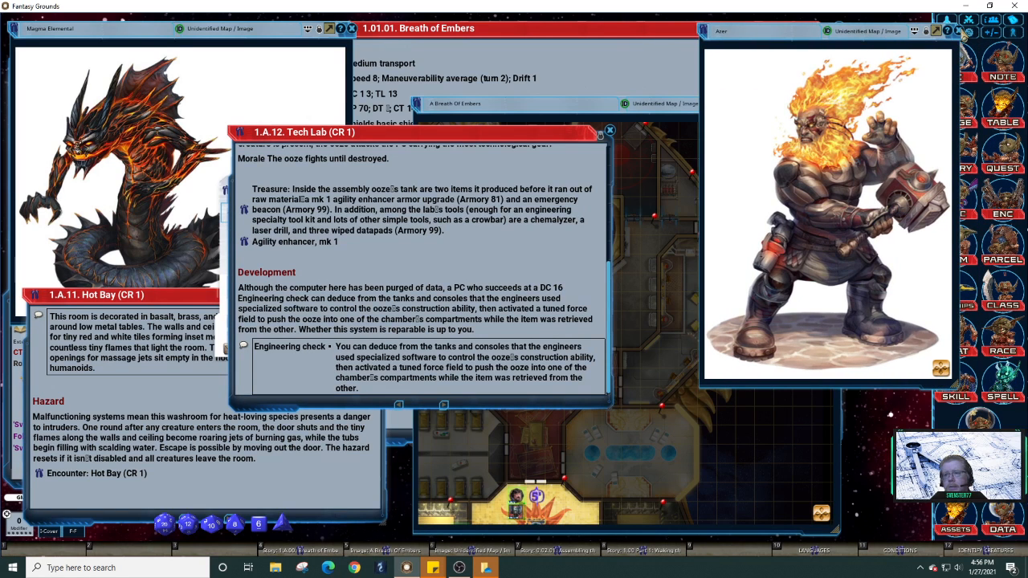
click(958, 30)
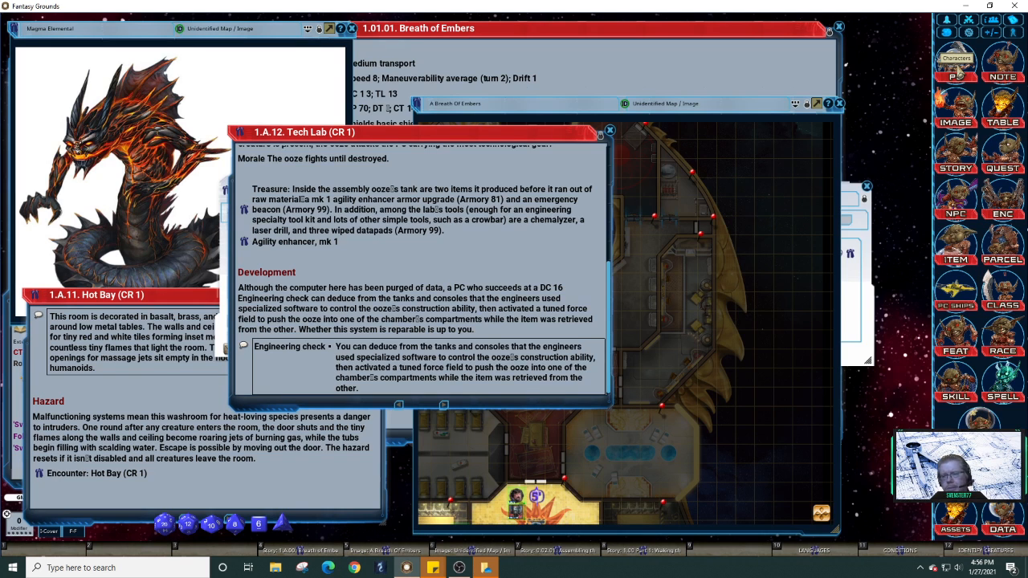
Search the campaign's images and maps for "assembly".
click(964, 112)
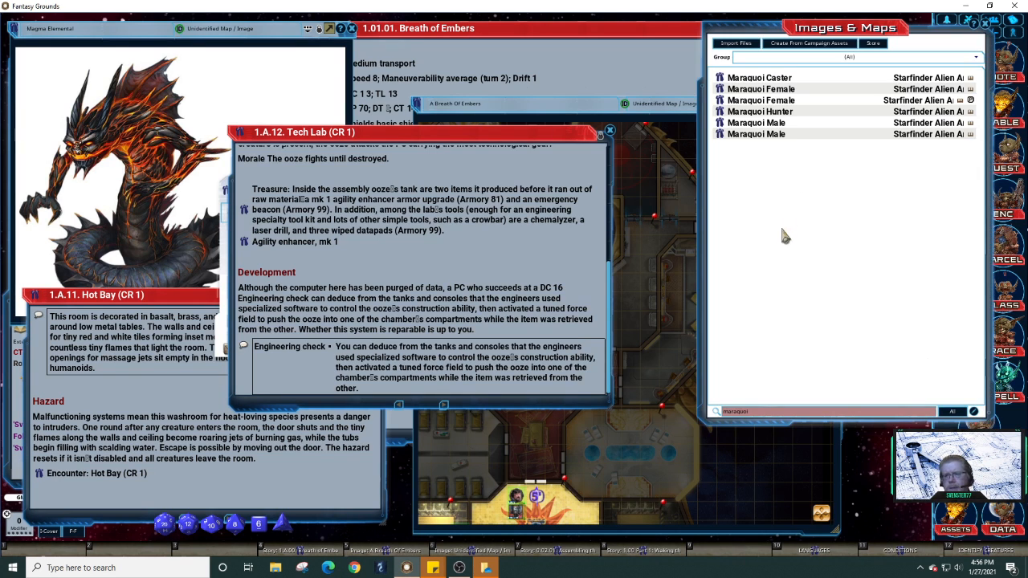
click(816, 411)
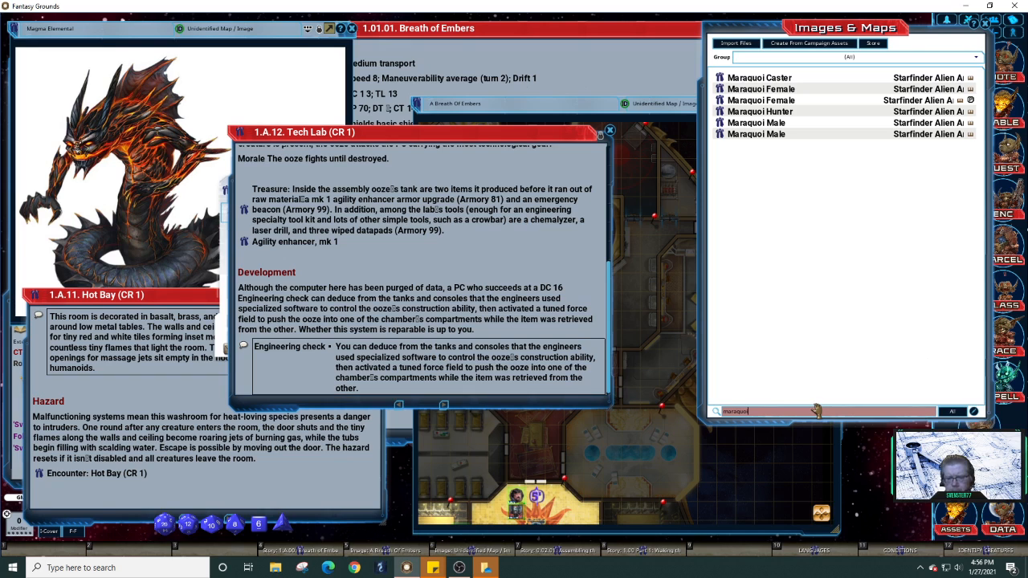
key(BackSpace)
key(BackSpace)
key(BackSpace)
key(BackSpace)
key(BackSpace)
key(BackSpace)
key(BackSpace)
key(BackSpace)
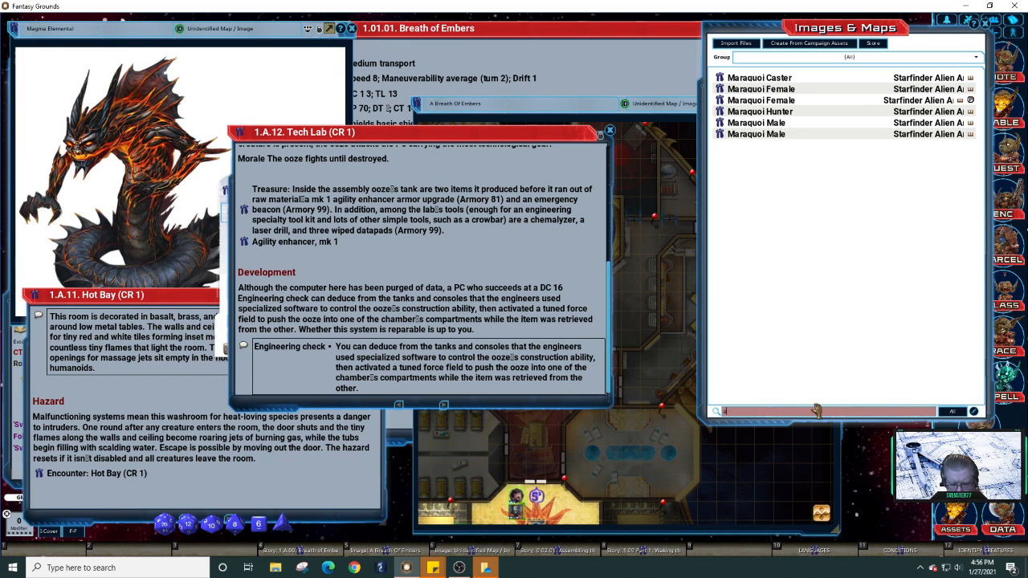
text(assembly)
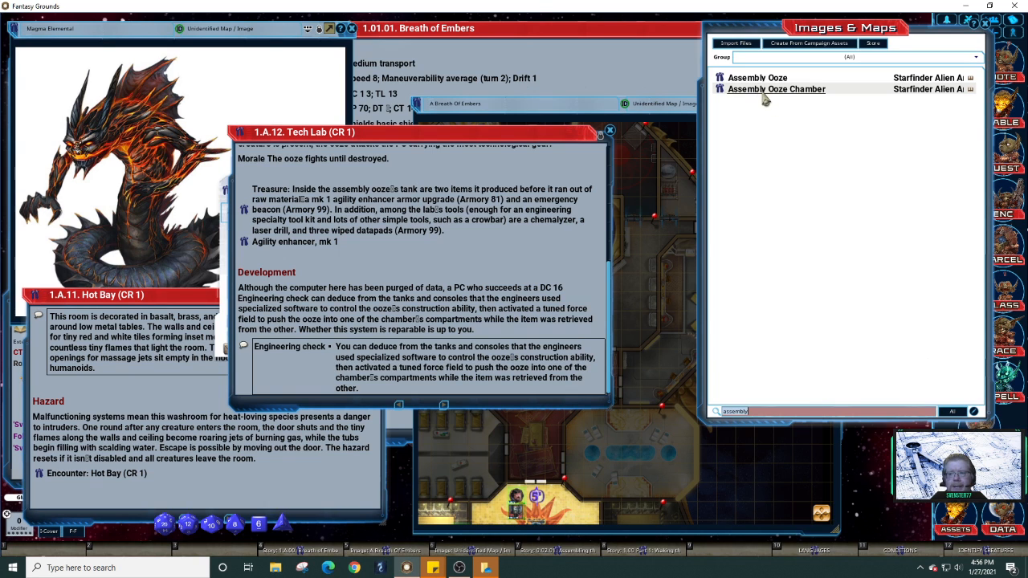
View and close the Assembly Ooze Chamber image, and place the Assembly Ooze image beside the Tech Lab story.
click(721, 89)
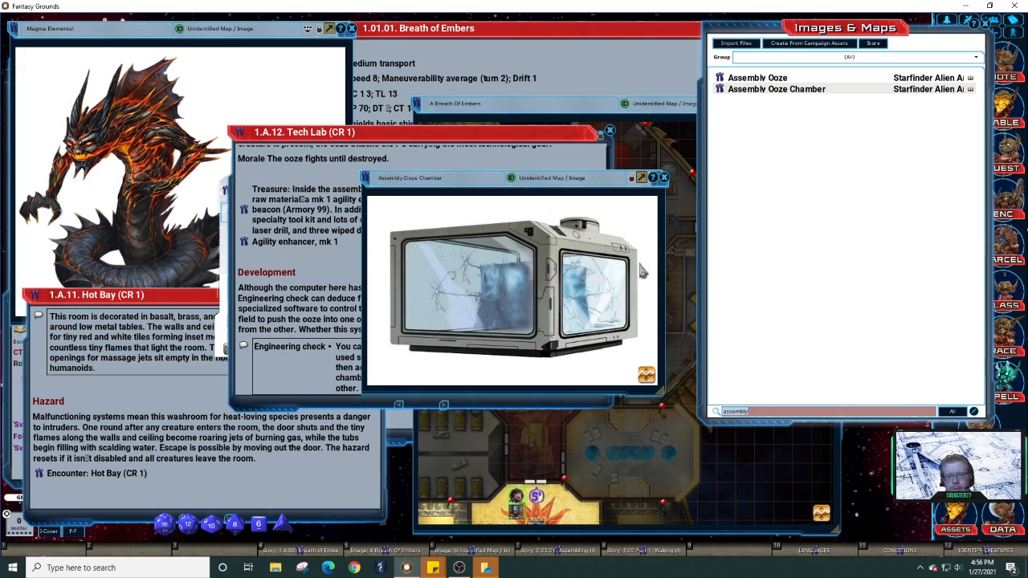
click(663, 178)
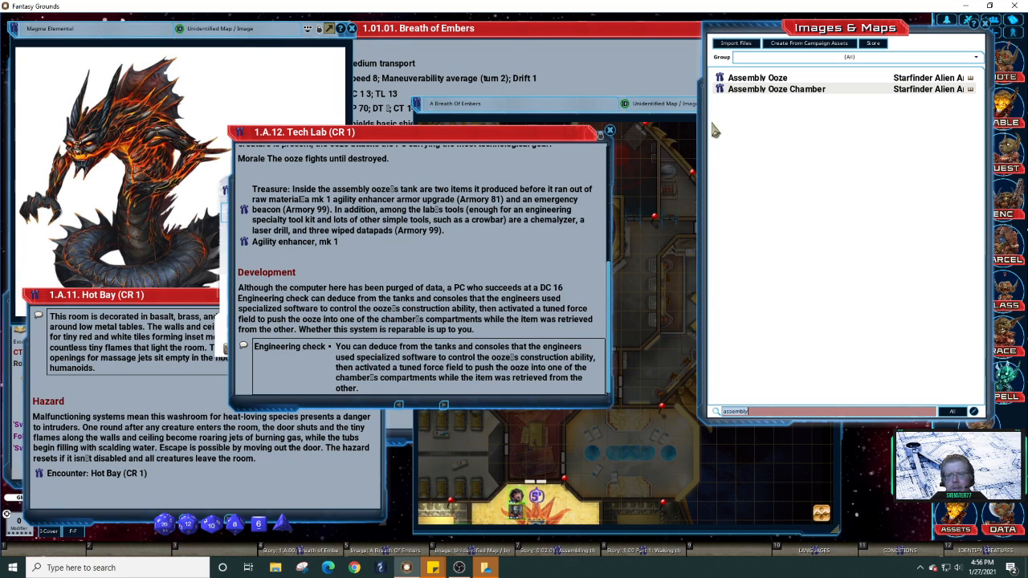
click(719, 79)
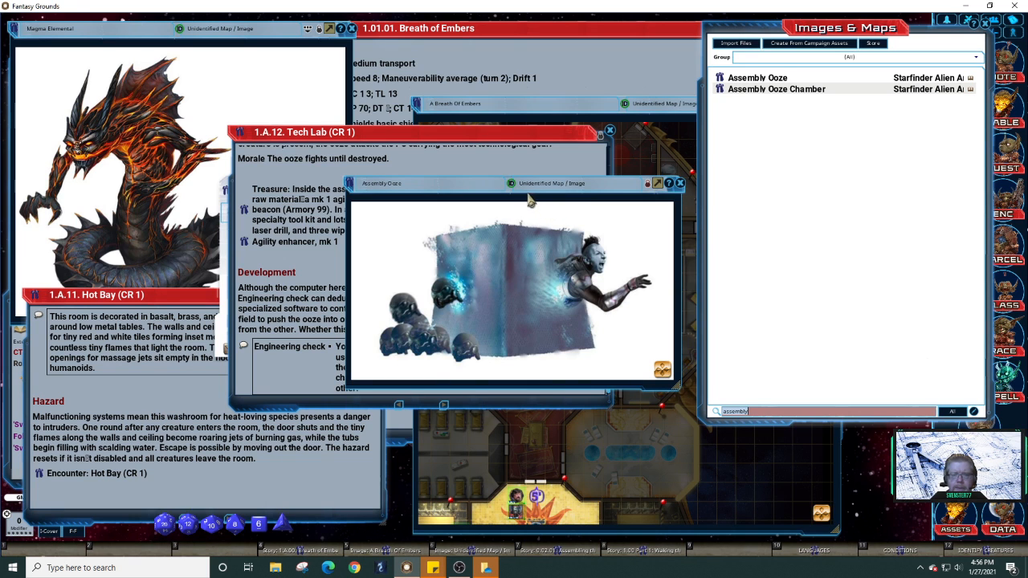
drag(497, 193, 706, 167)
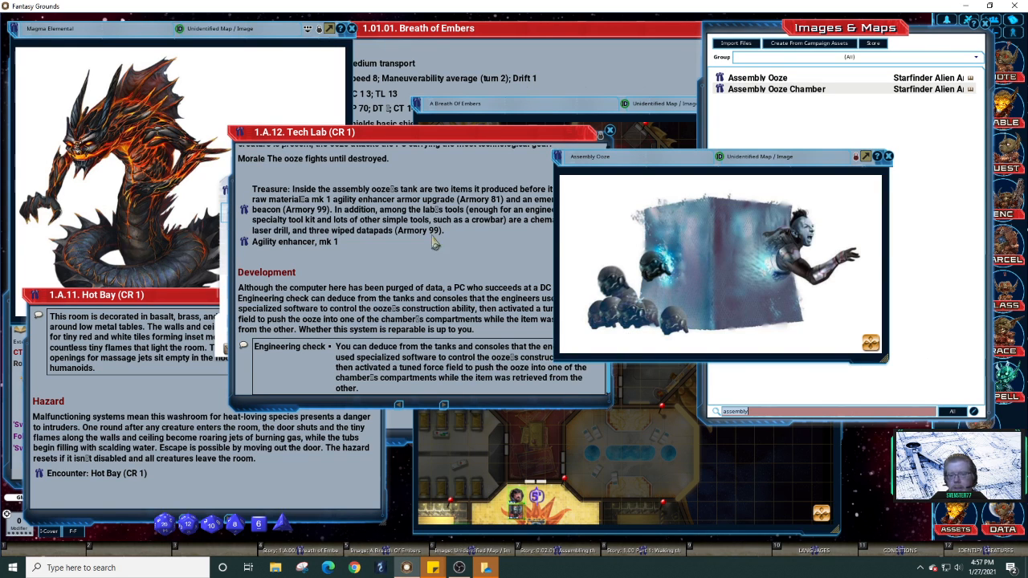
Reread the Tech Lab story from its Creature and Tactics sections through Treasure and Development.
click(482, 280)
scroll(482, 280, up, 6)
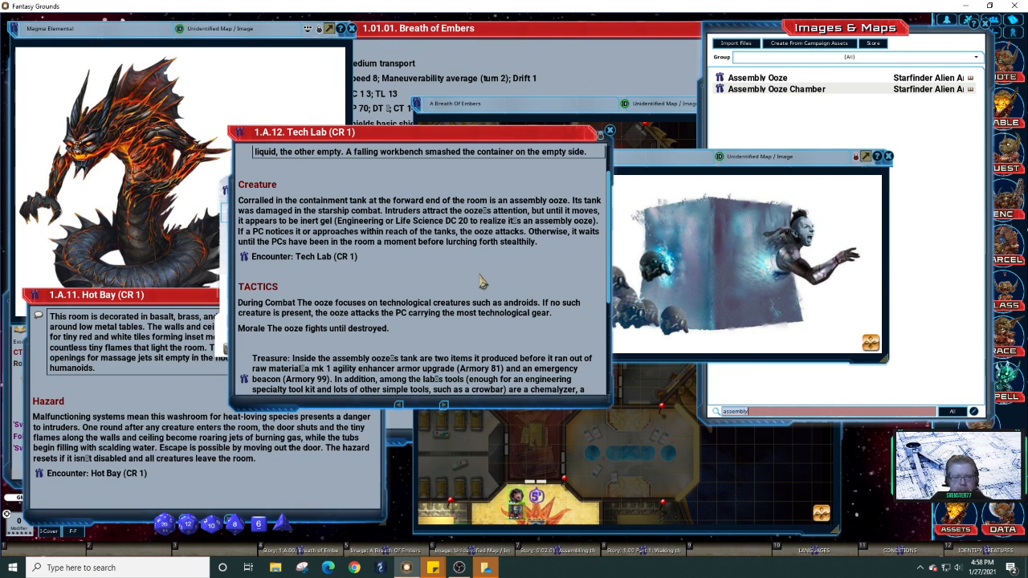
scroll(480, 281, down, 3)
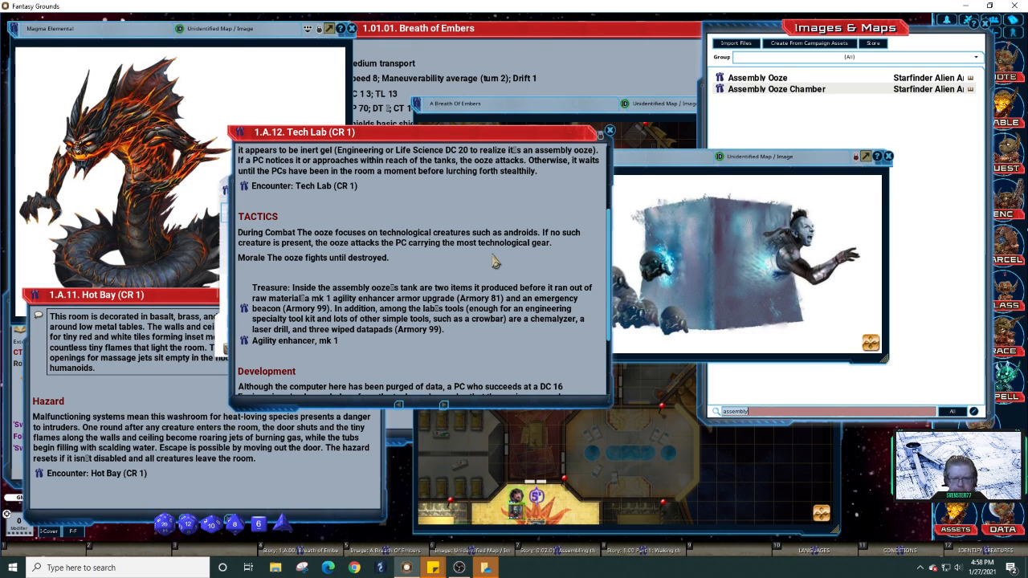
scroll(495, 261, down, 1)
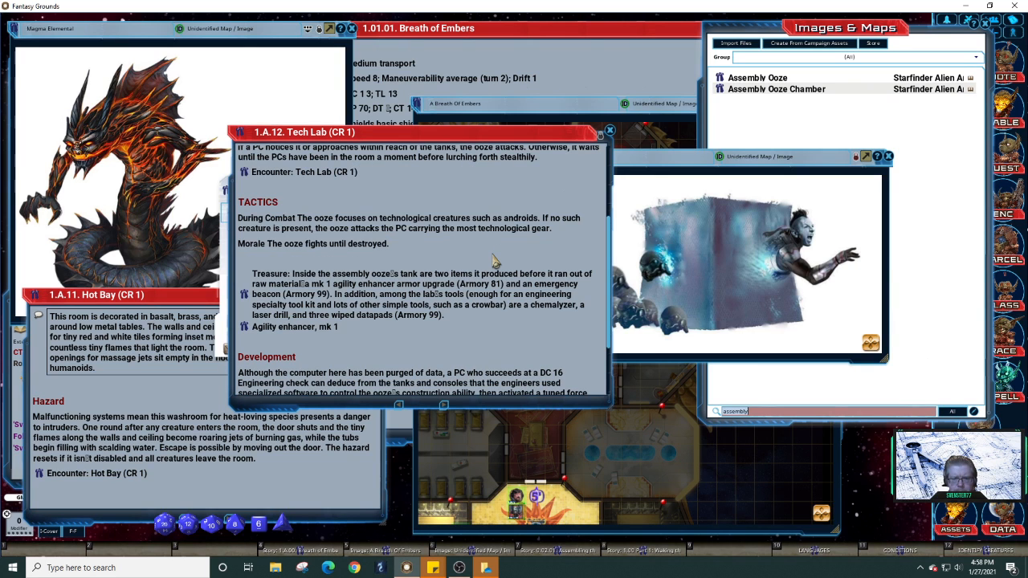
scroll(495, 262, down, 3)
scroll(495, 261, down, 1)
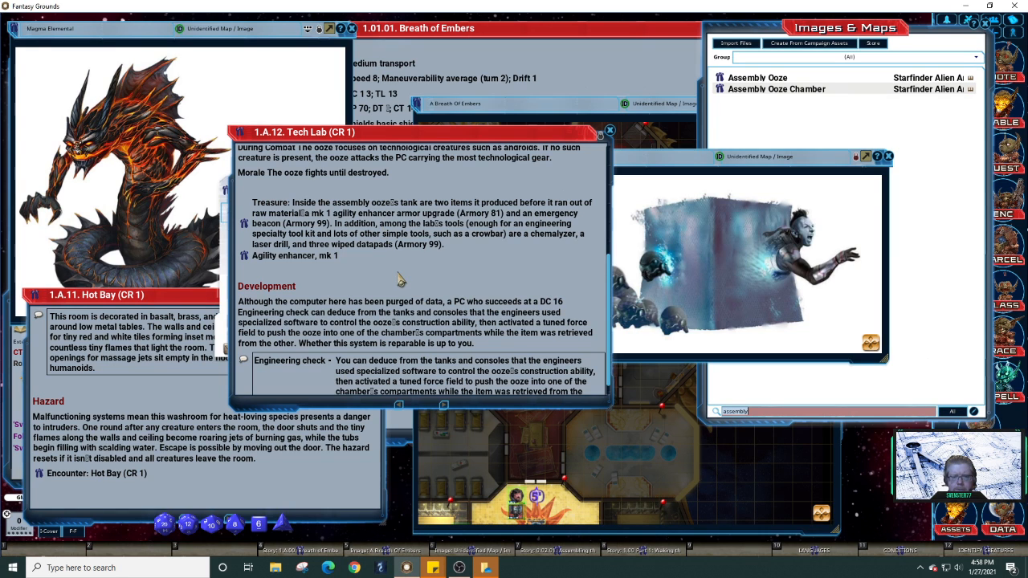
scroll(402, 278, down, 1)
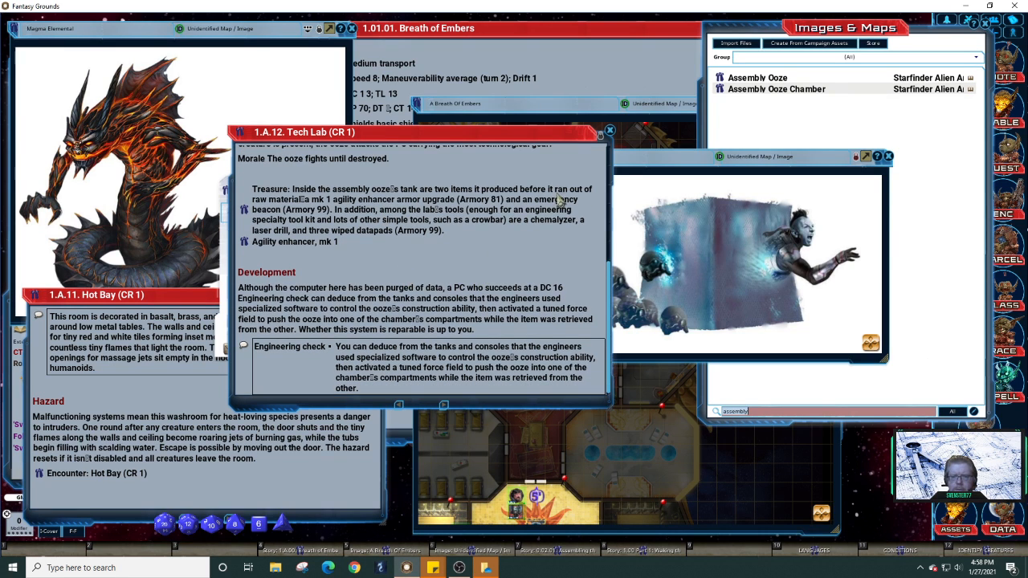
Close the Tech Lab story, move the Assembly Ooze image aside, and bring the A Breath Of Embers map forward.
click(610, 130)
drag(818, 165, 631, 54)
click(627, 300)
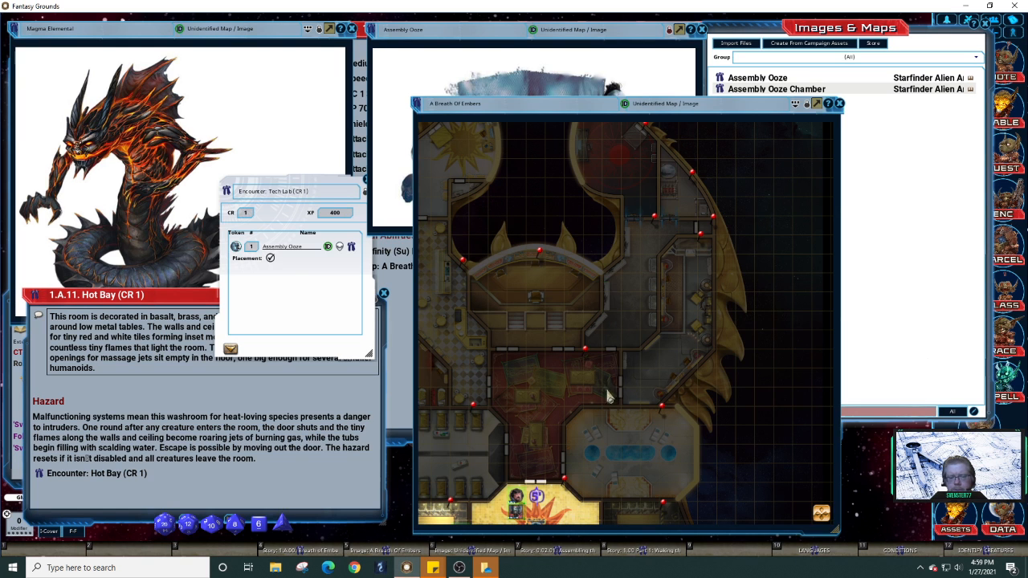
scroll(595, 451, up, 2)
scroll(595, 451, up, 2)
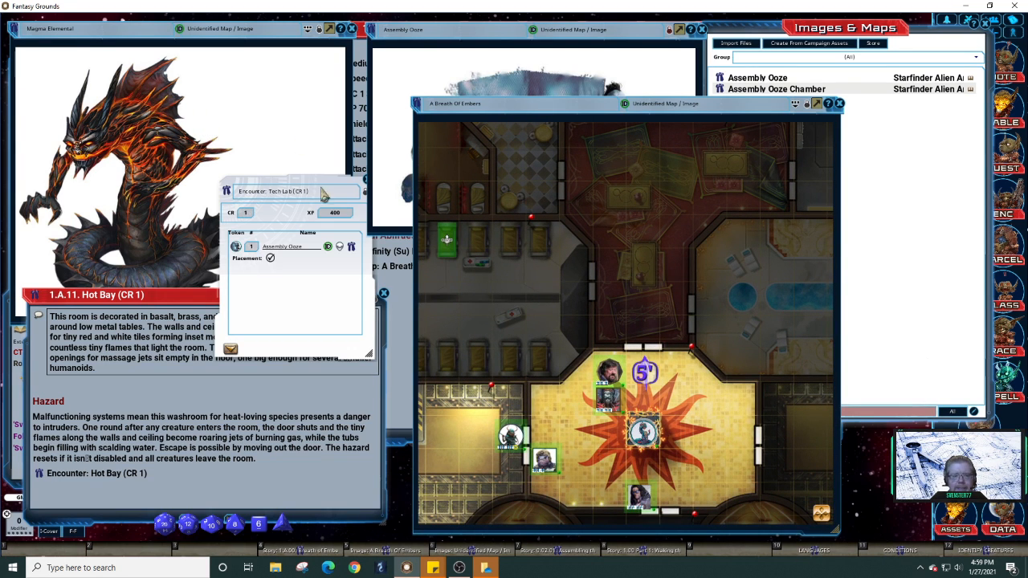
Close the Tech Lab and Hot Bay encounters, the Hot Bay story, and the images list.
click(368, 180)
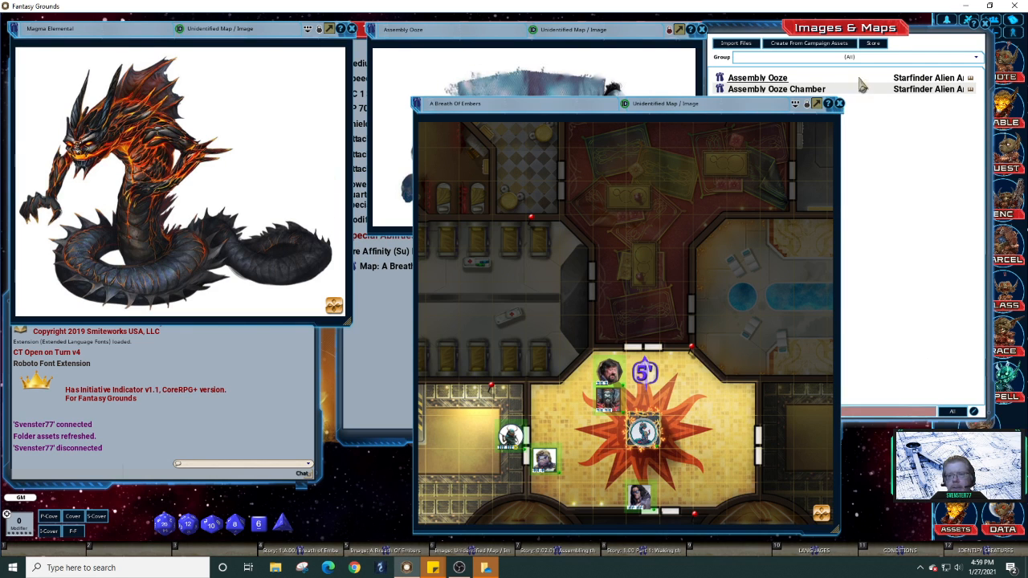
click(903, 117)
click(982, 22)
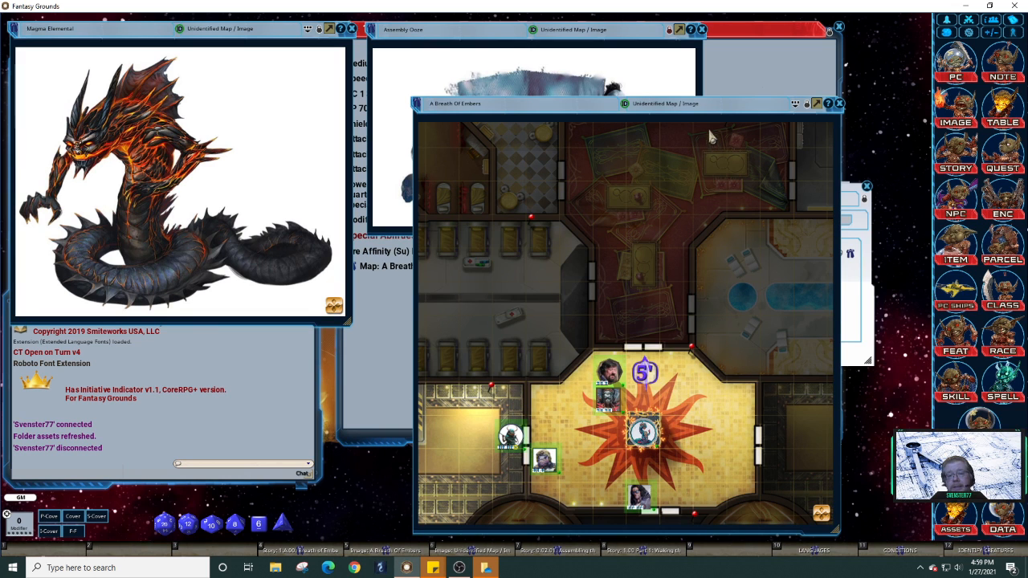
drag(704, 107, 571, 80)
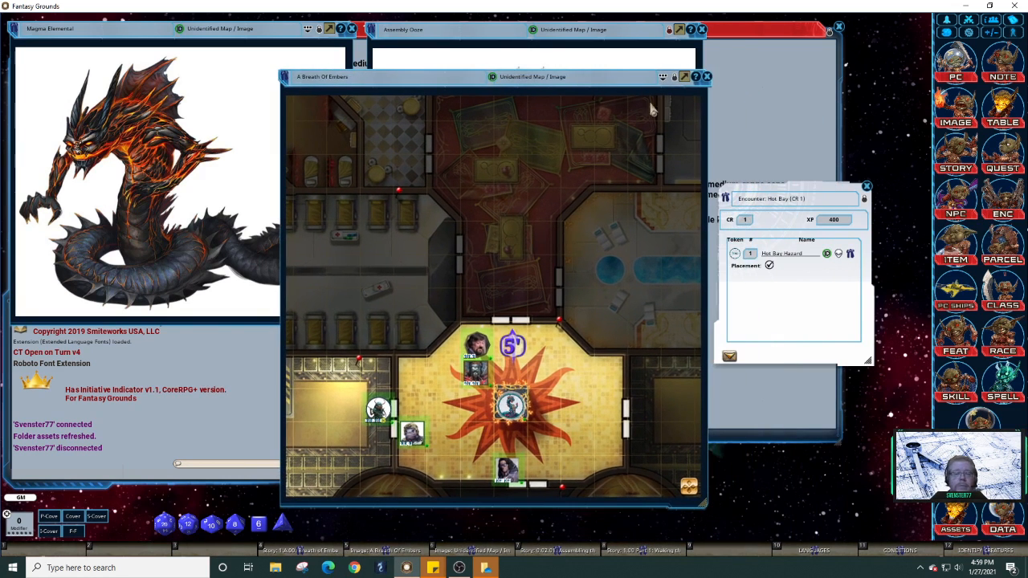
click(866, 188)
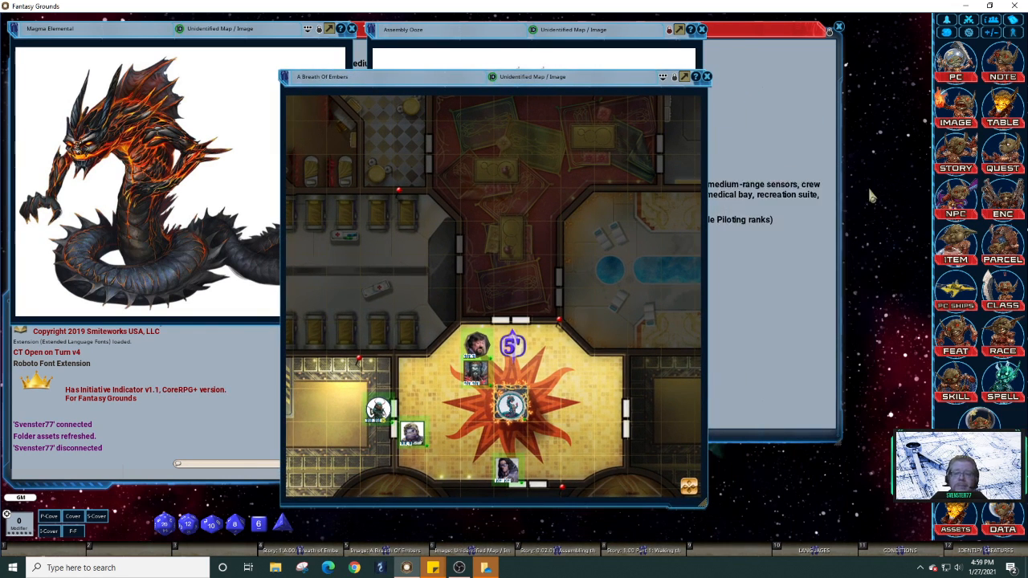
Narrow and reposition the A Breath Of Embers map window, and close the 1.01.01. Breath of Embers story.
drag(604, 84, 818, 86)
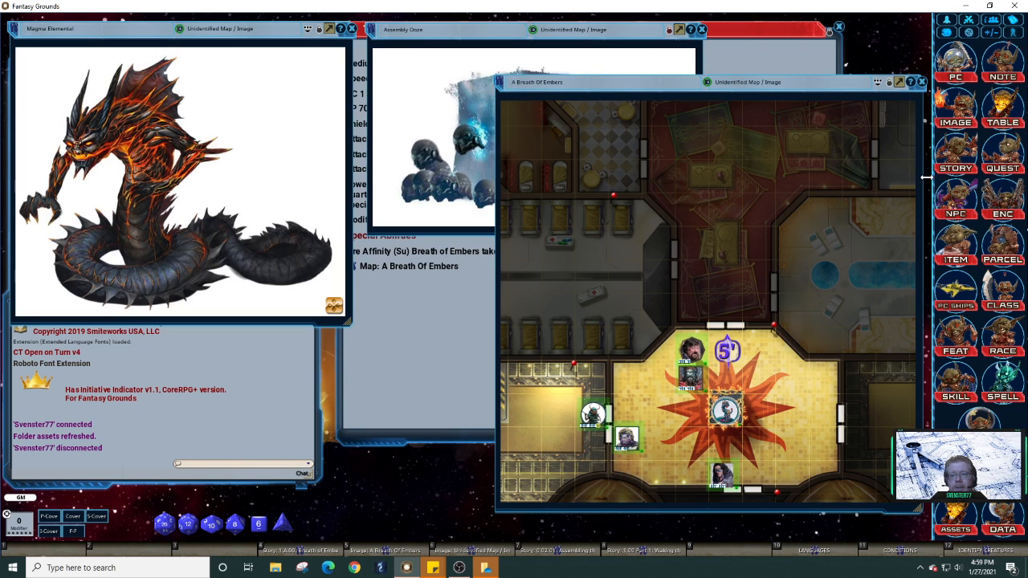
drag(906, 176, 821, 176)
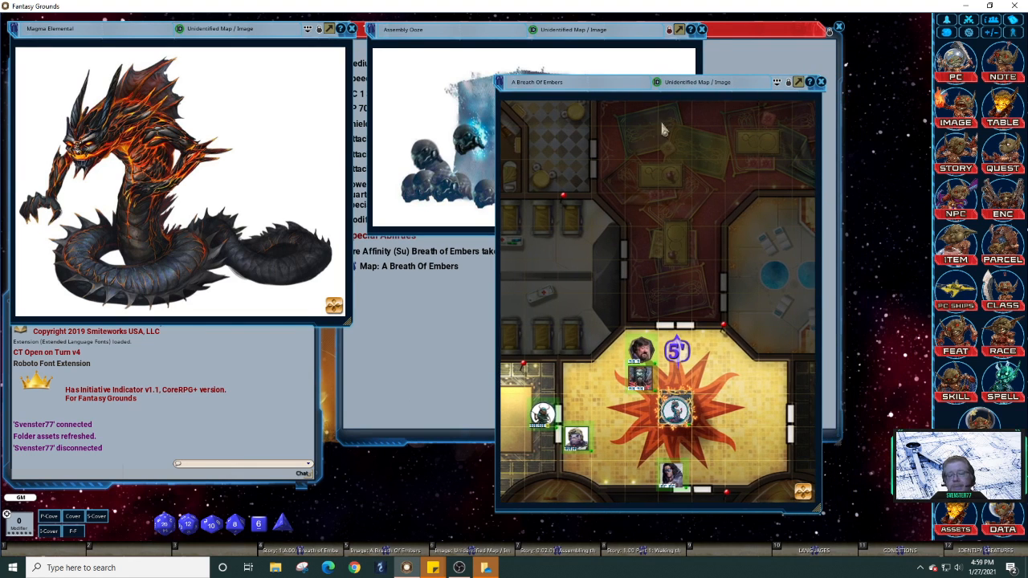
drag(613, 92, 689, 94)
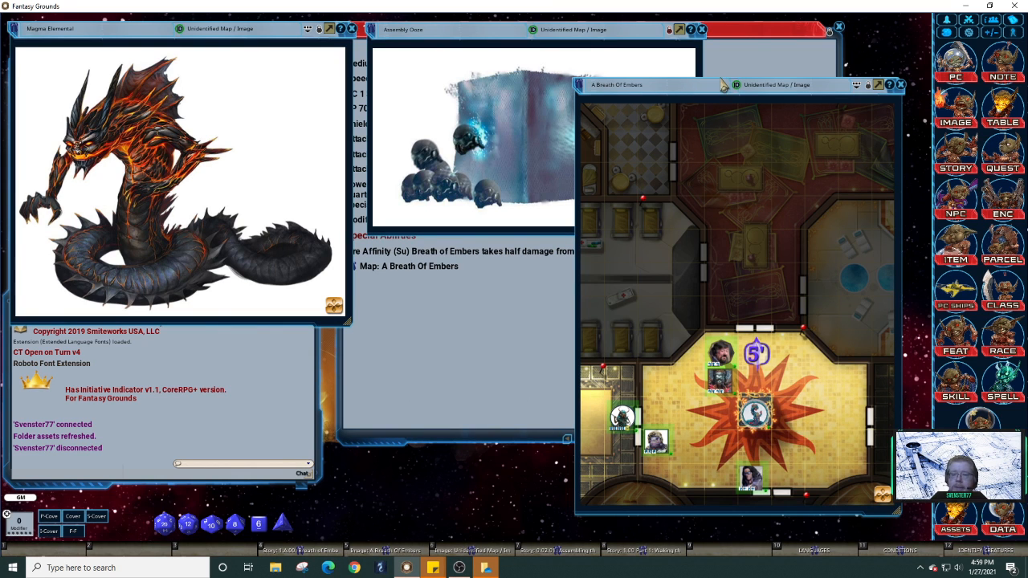
click(770, 69)
click(839, 30)
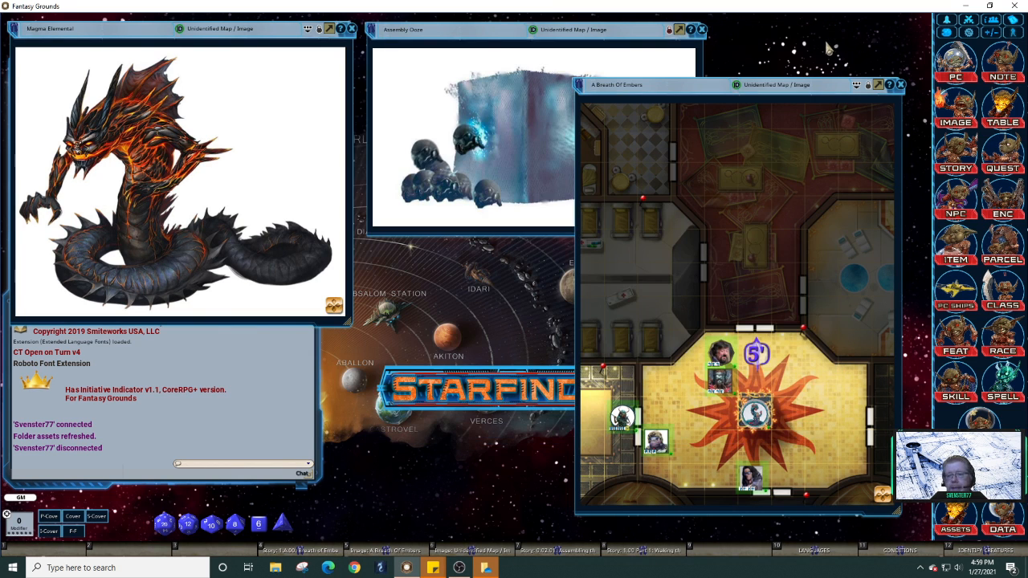
Rearrange the Assembly Ooze image and the A Breath Of Embers map, and inspect the tokens in the sunburst room.
drag(662, 39, 514, 245)
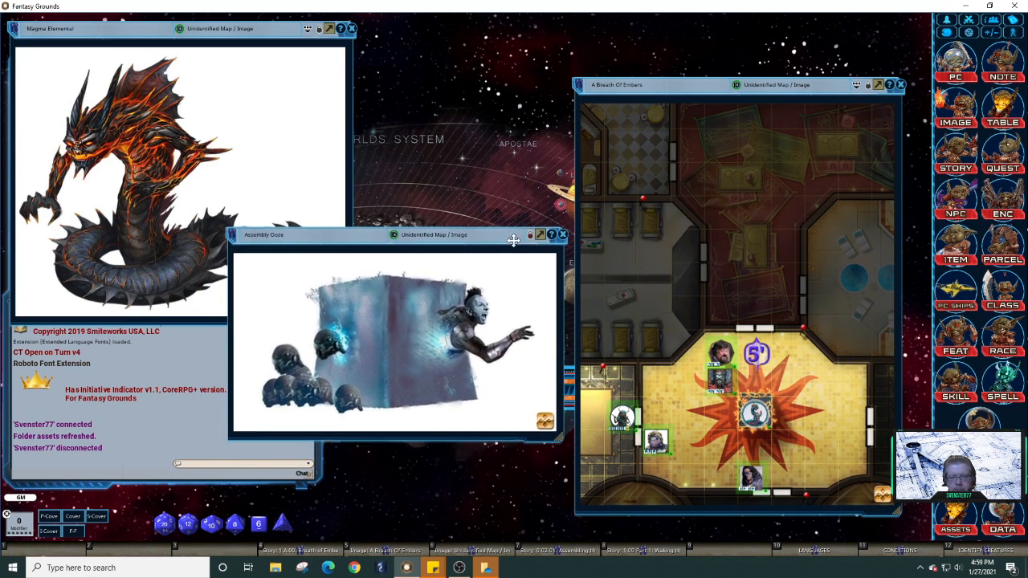
drag(711, 78, 636, 42)
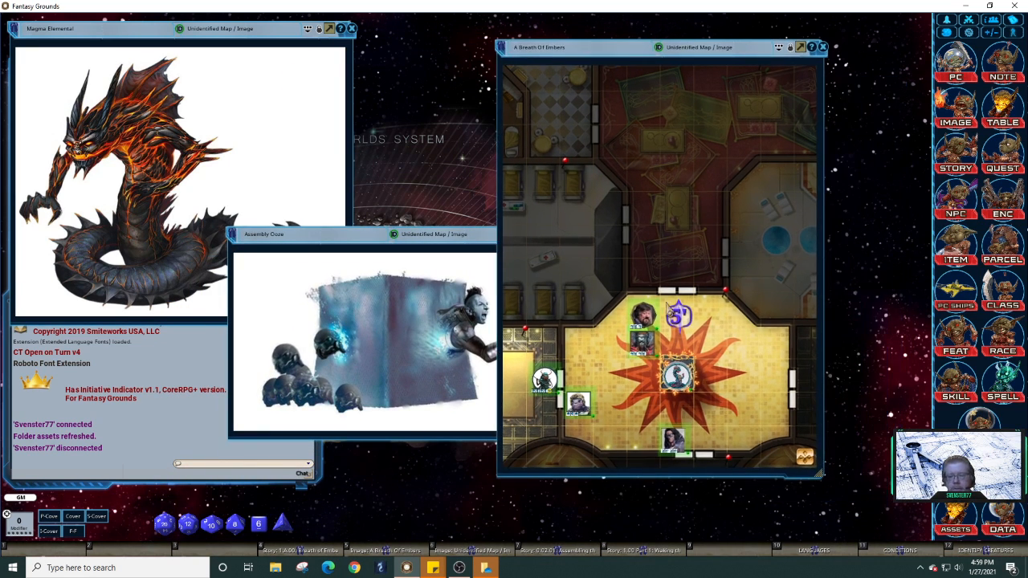
scroll(667, 297, up, 4)
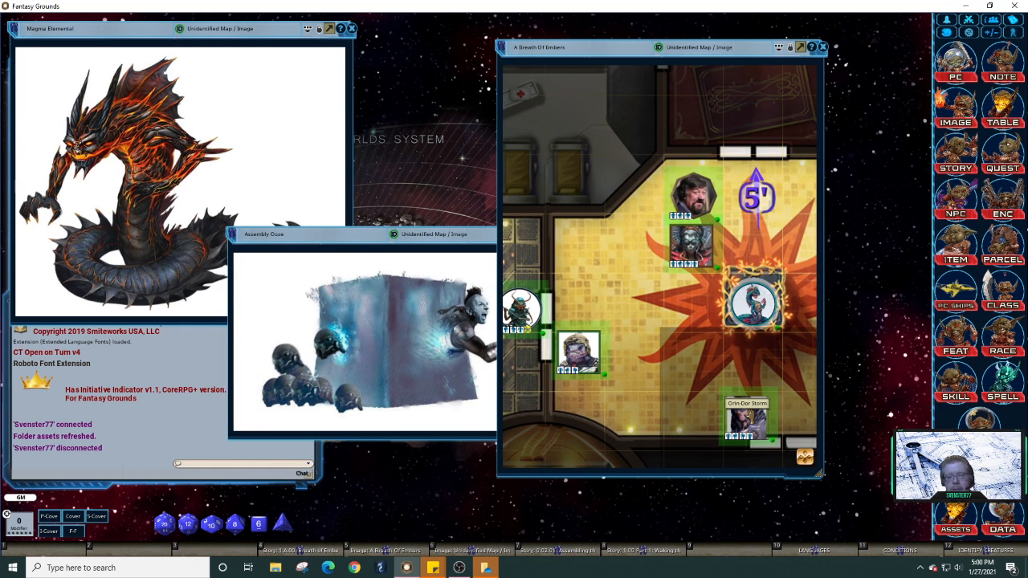
scroll(687, 376, down, 1)
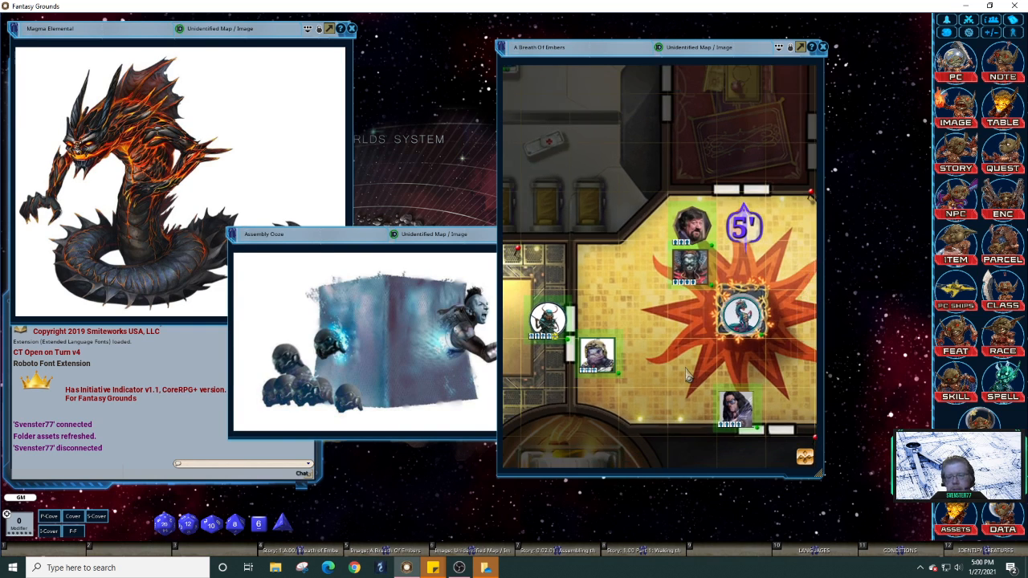
scroll(687, 376, down, 1)
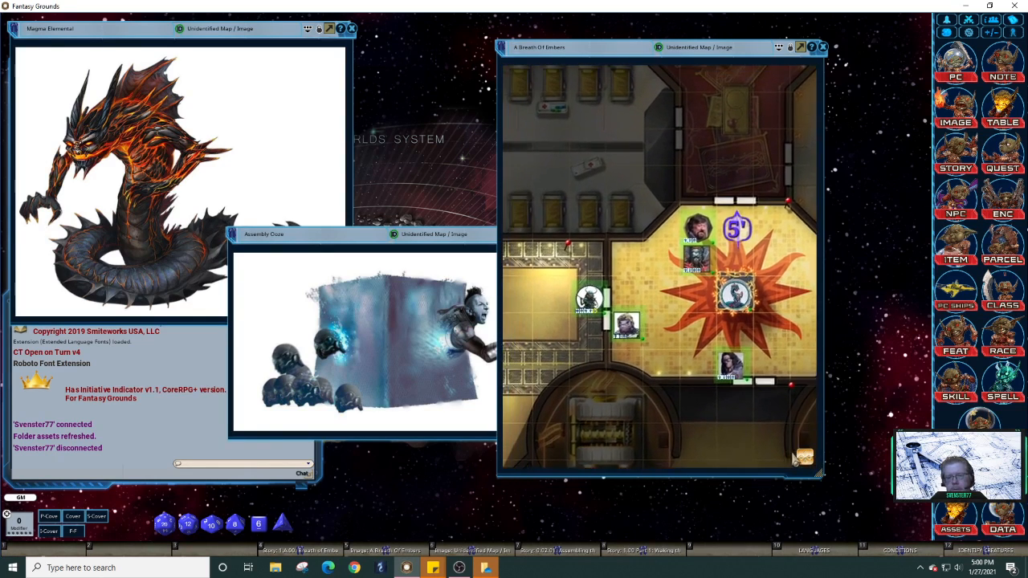
mouse_move(794, 458)
mouse_down()
mouse_move(806, 473)
mouse_move(795, 491)
mouse_move(831, 464)
mouse_move(812, 466)
mouse_up()
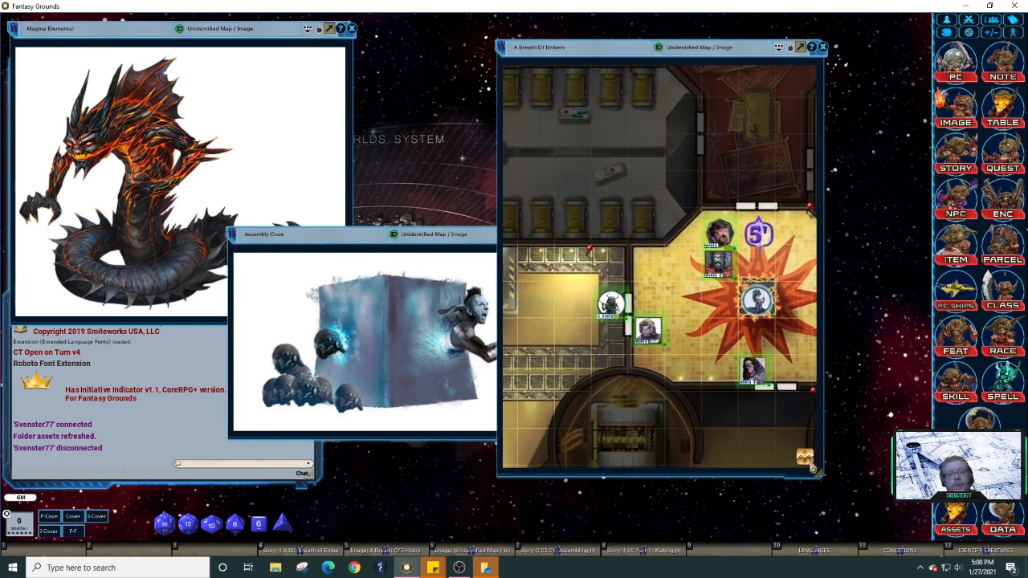